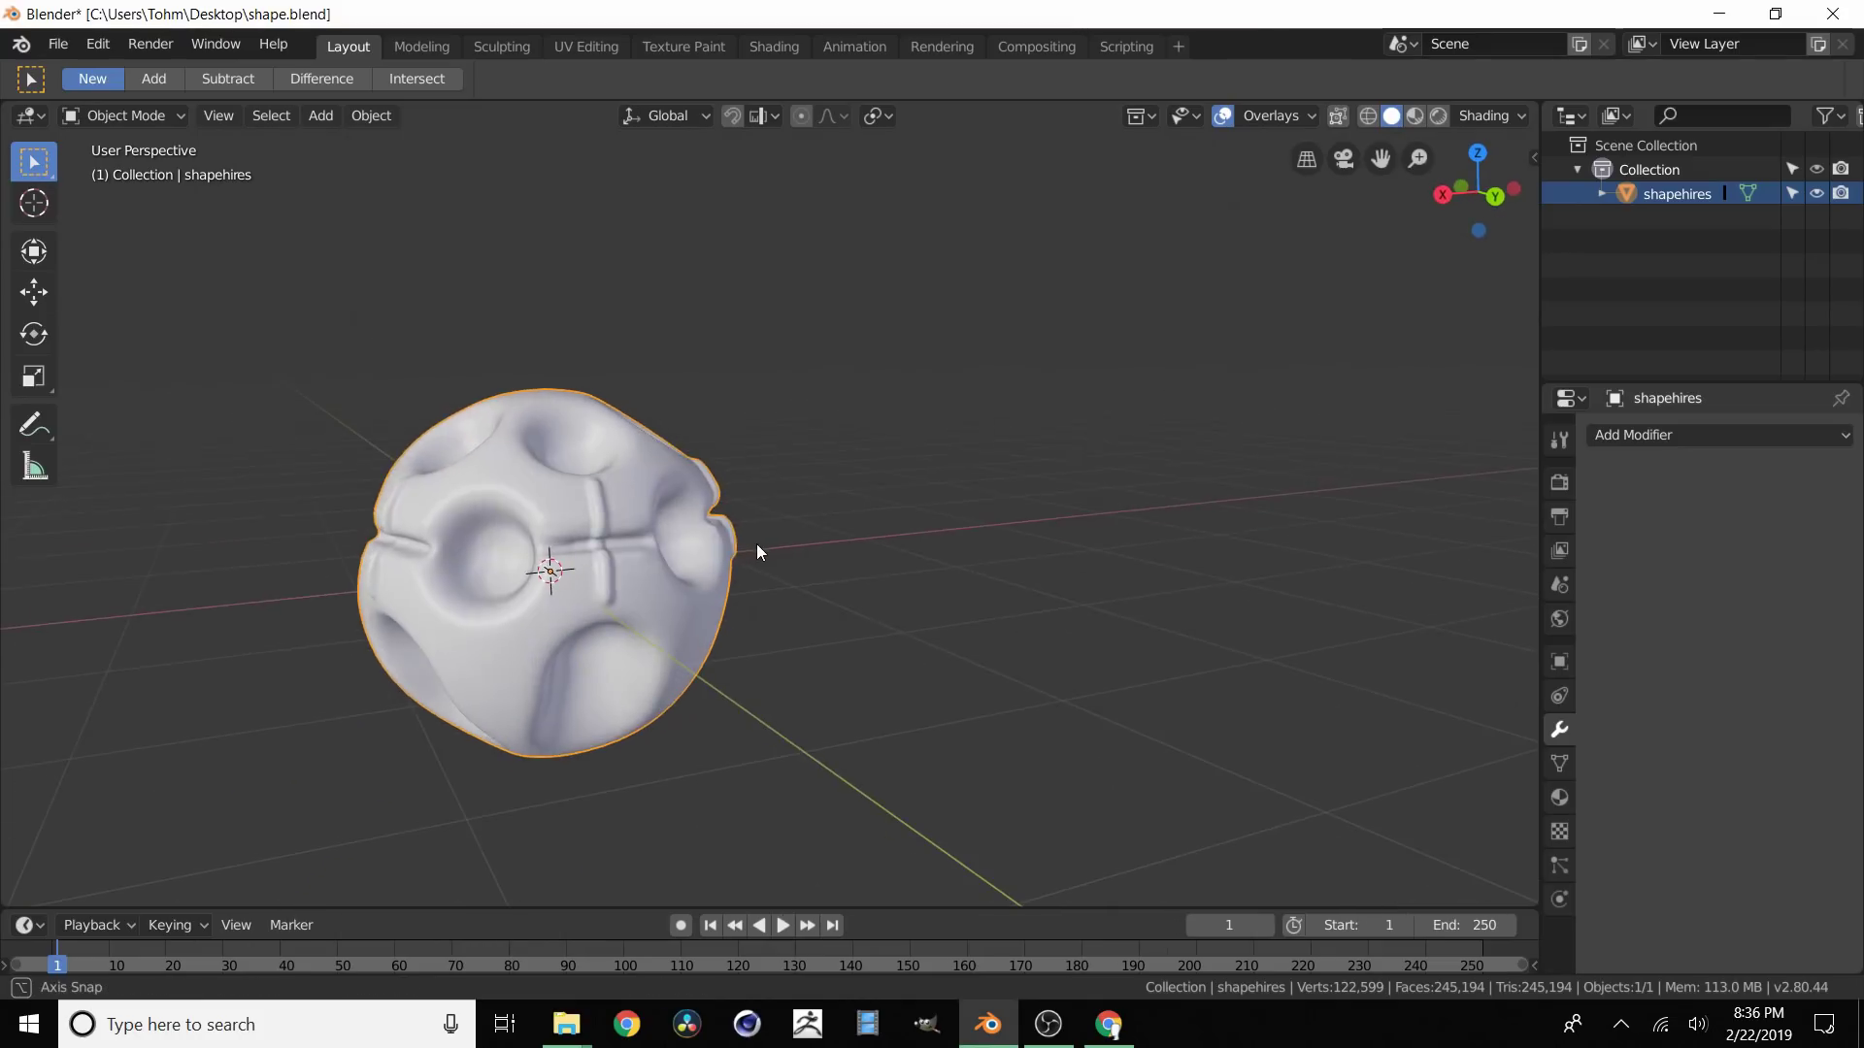
Step: Search Chrome for 'instant meshes', open its GitHub page at Pre-compiled binaries, then minimize Chrome
key(KP_Decimal)
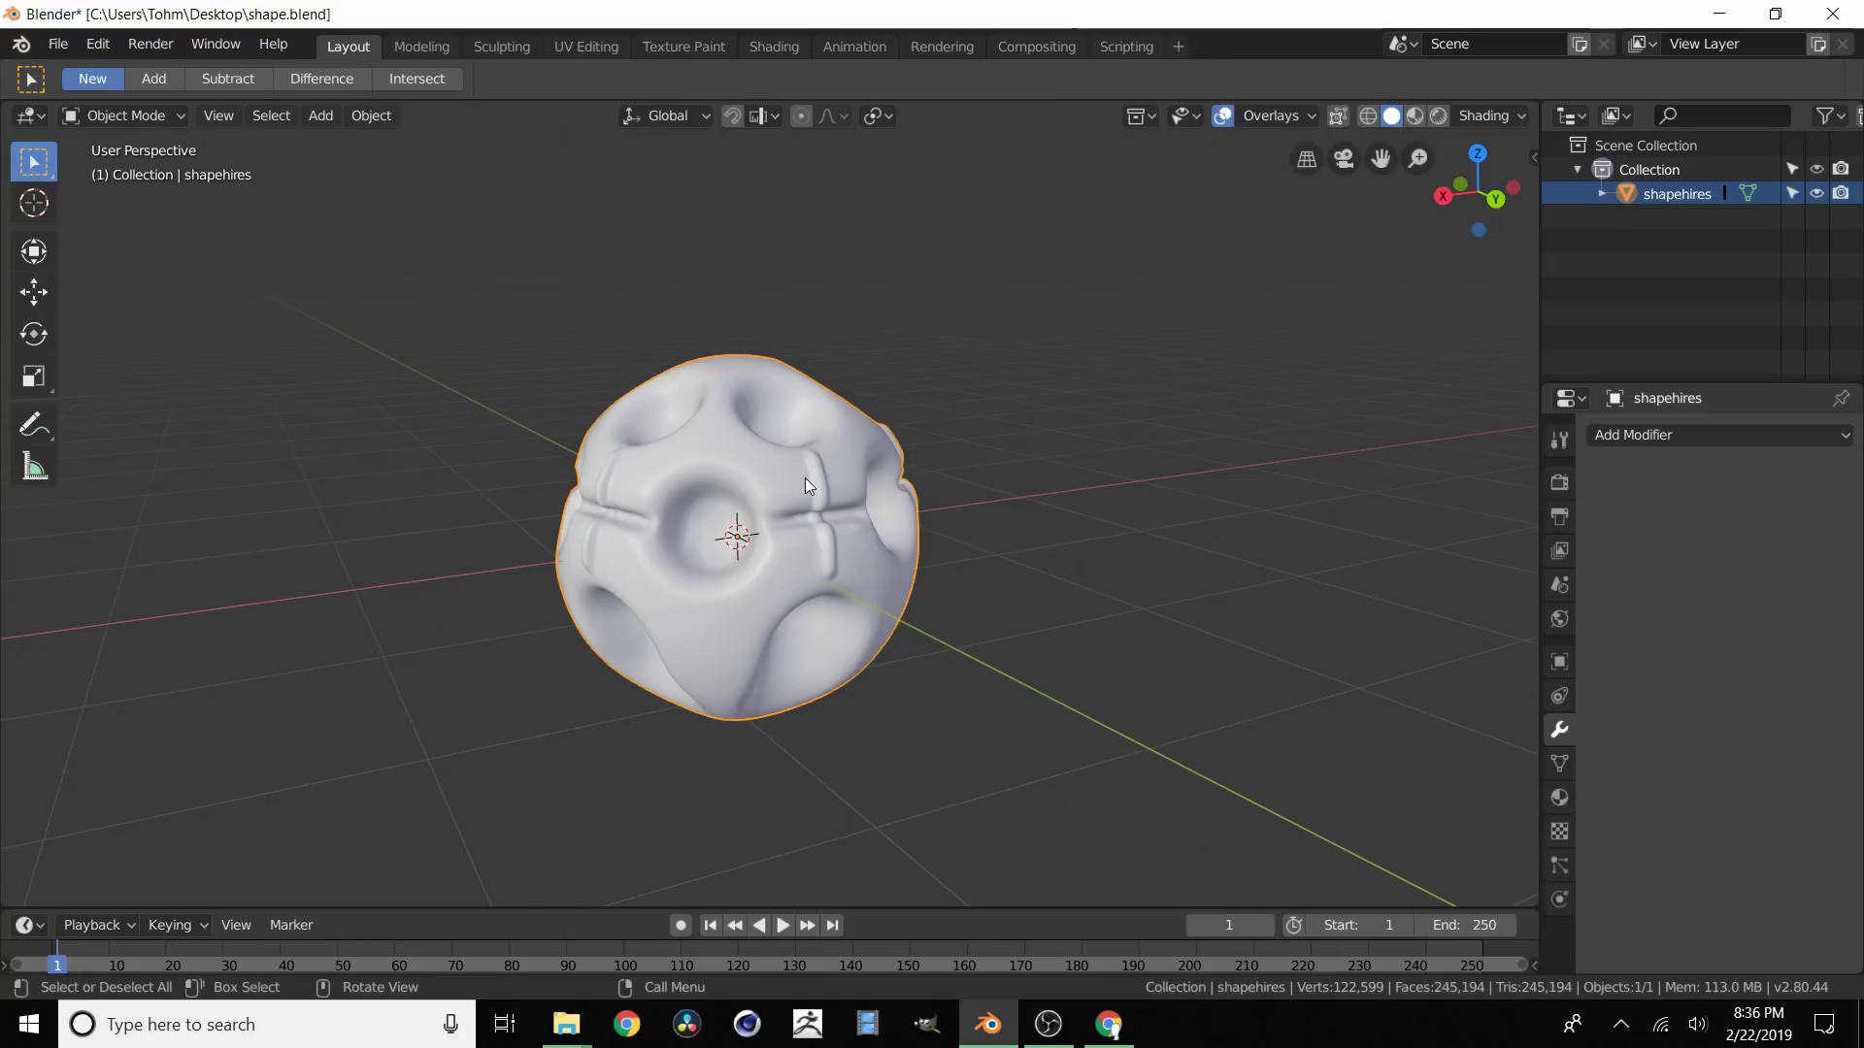
middle_drag(744, 473, 799, 462)
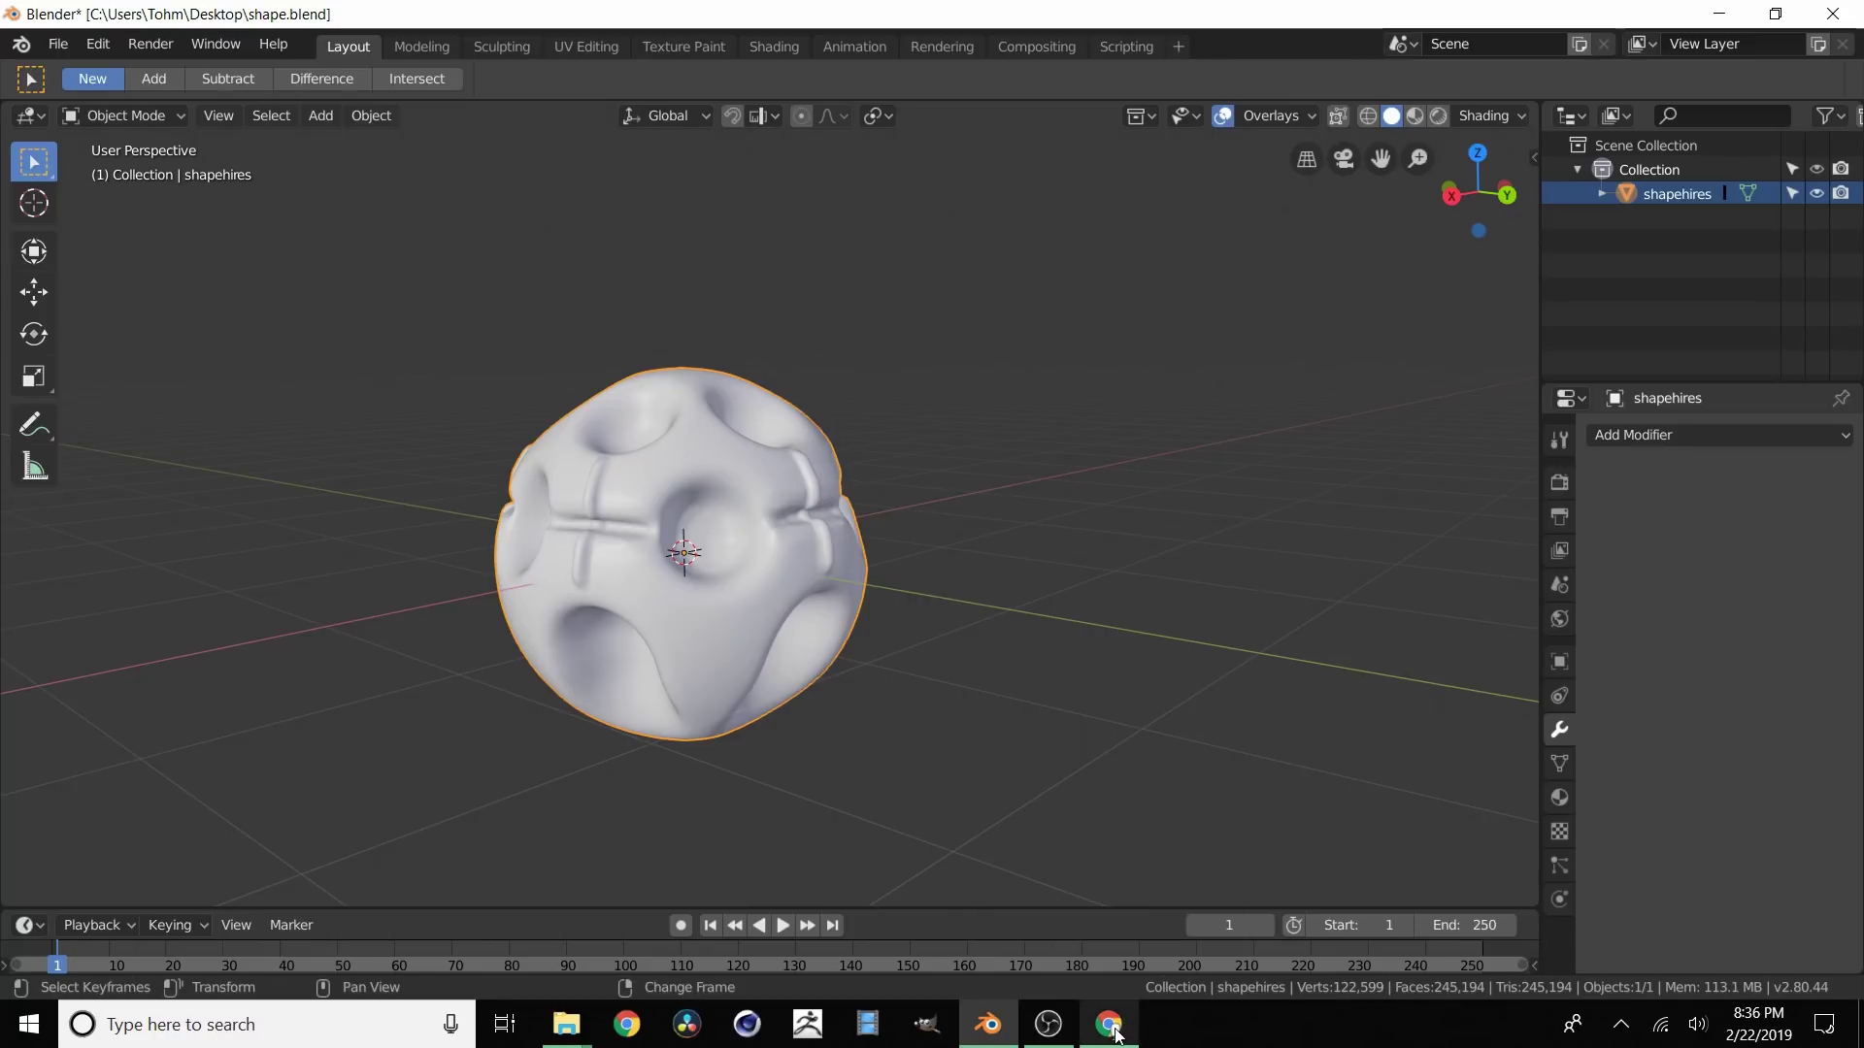
click(1112, 1029)
text(instant meshes)
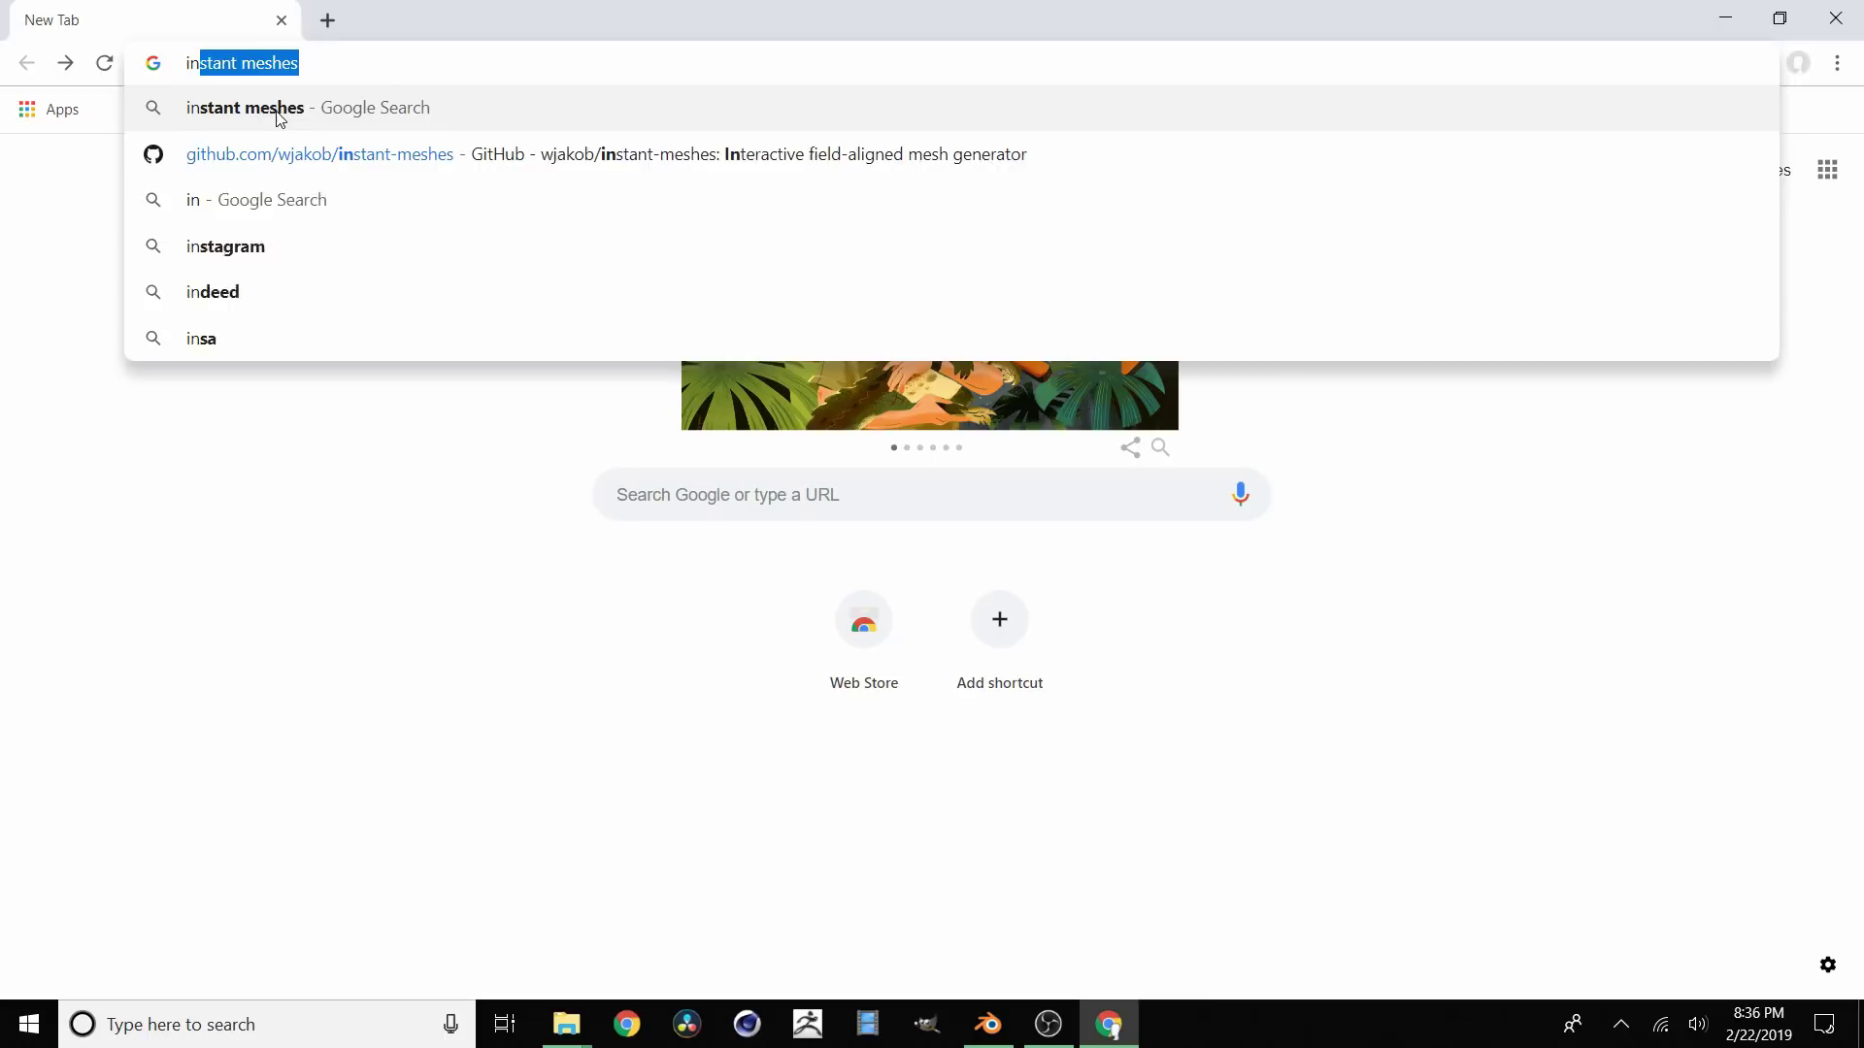
key(Return)
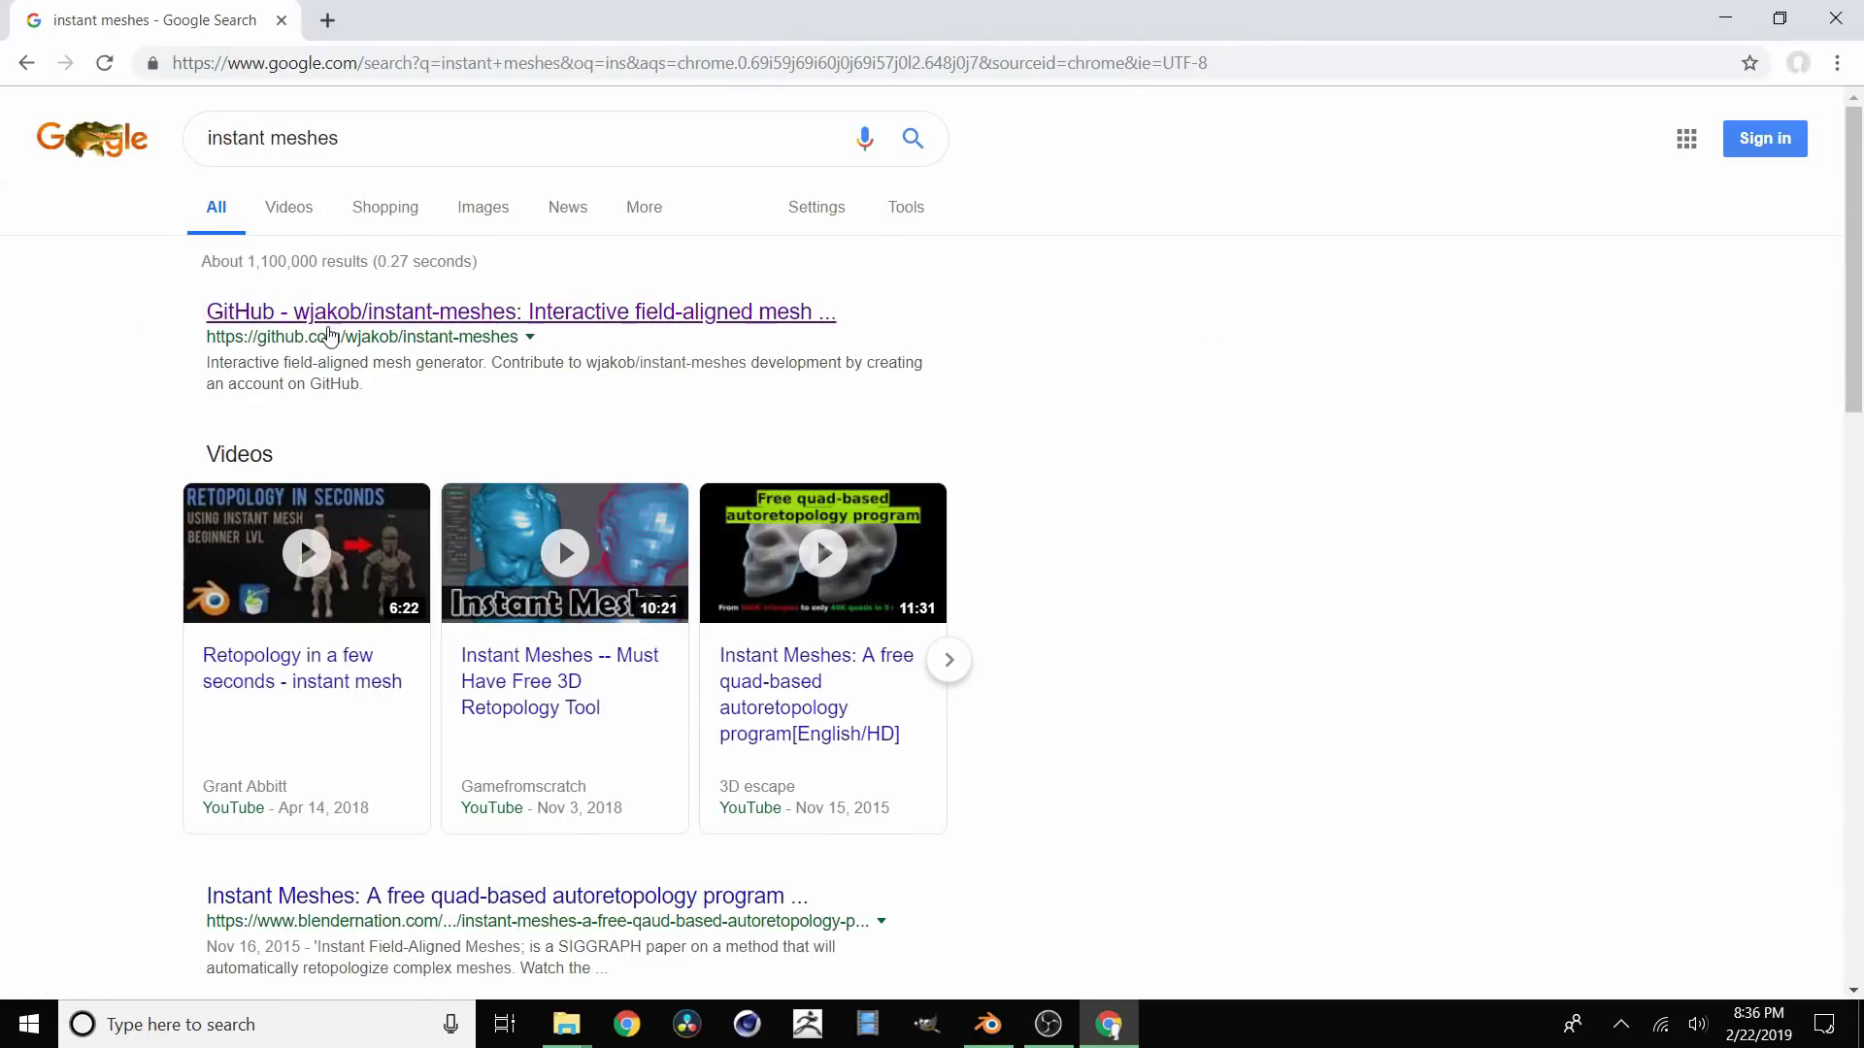
click(388, 323)
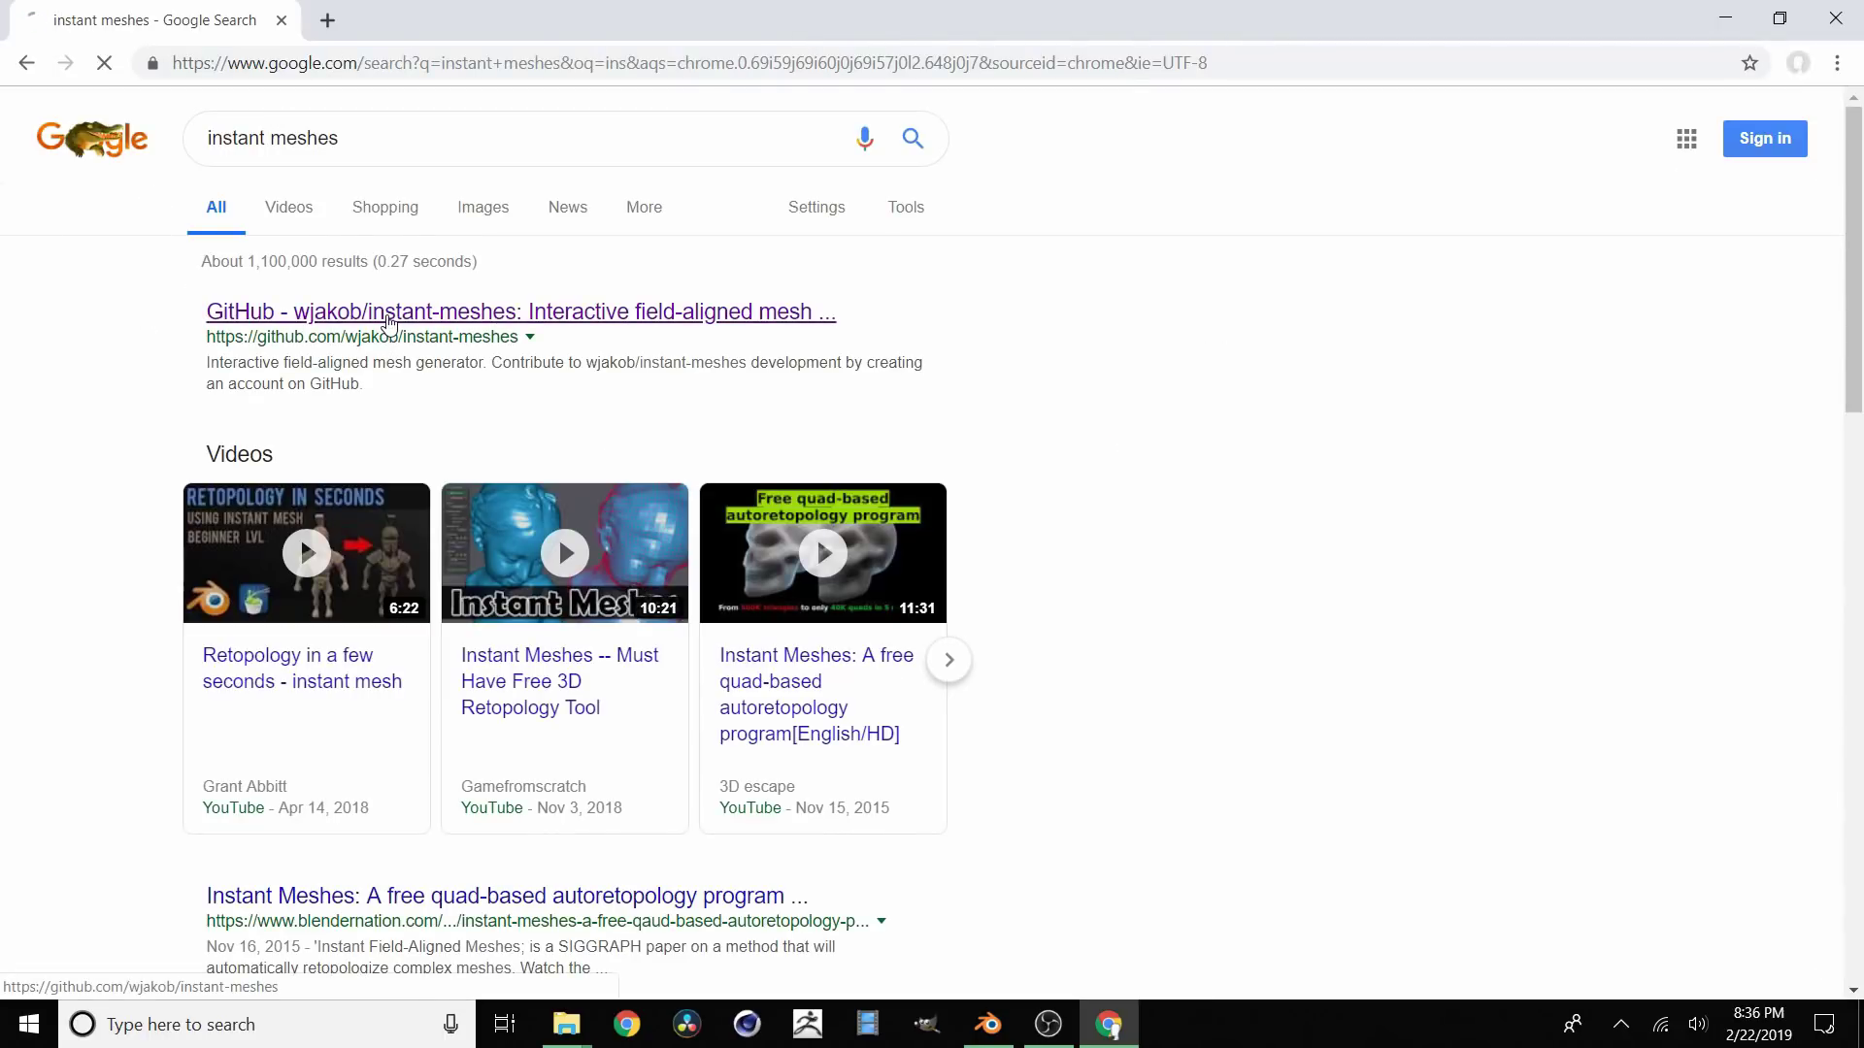
scroll(405, 369, down, 20)
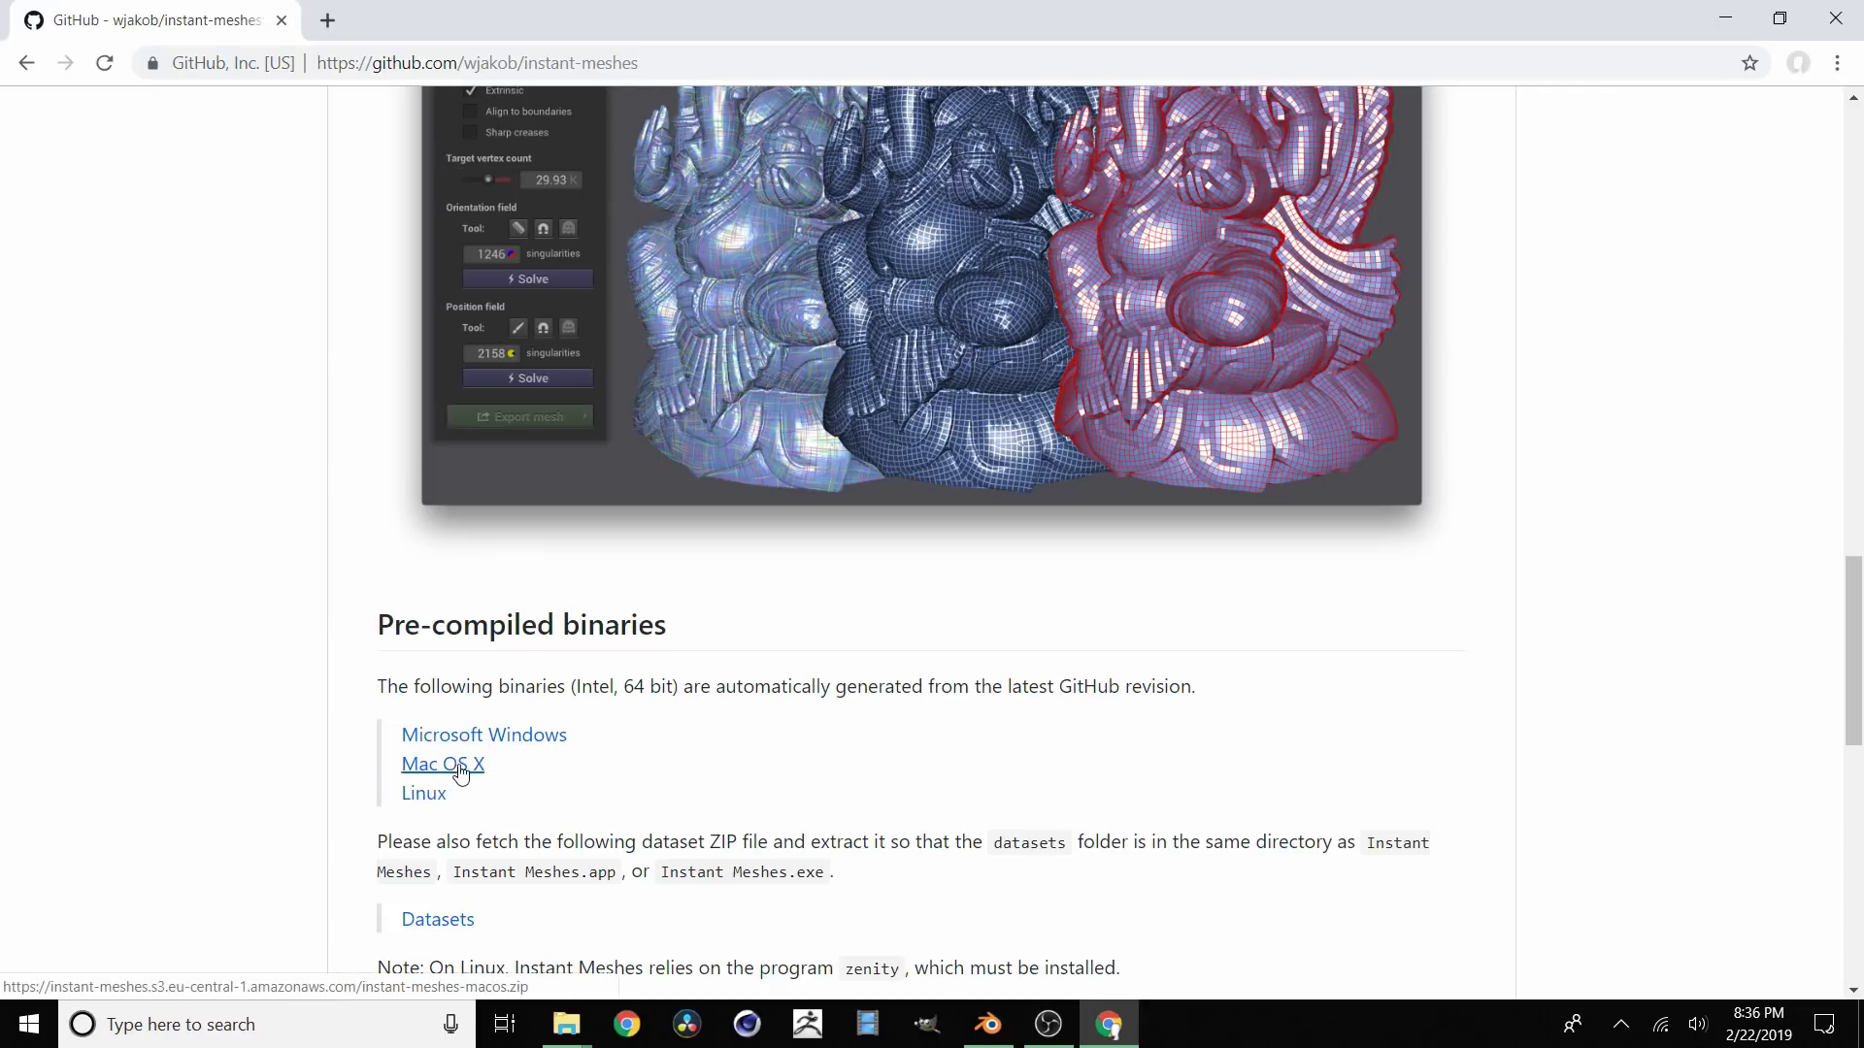
click(1725, 16)
mouse_move(670, 515)
middle_down()
mouse_move(657, 533)
mouse_move(650, 458)
mouse_move(786, 453)
middle_up()
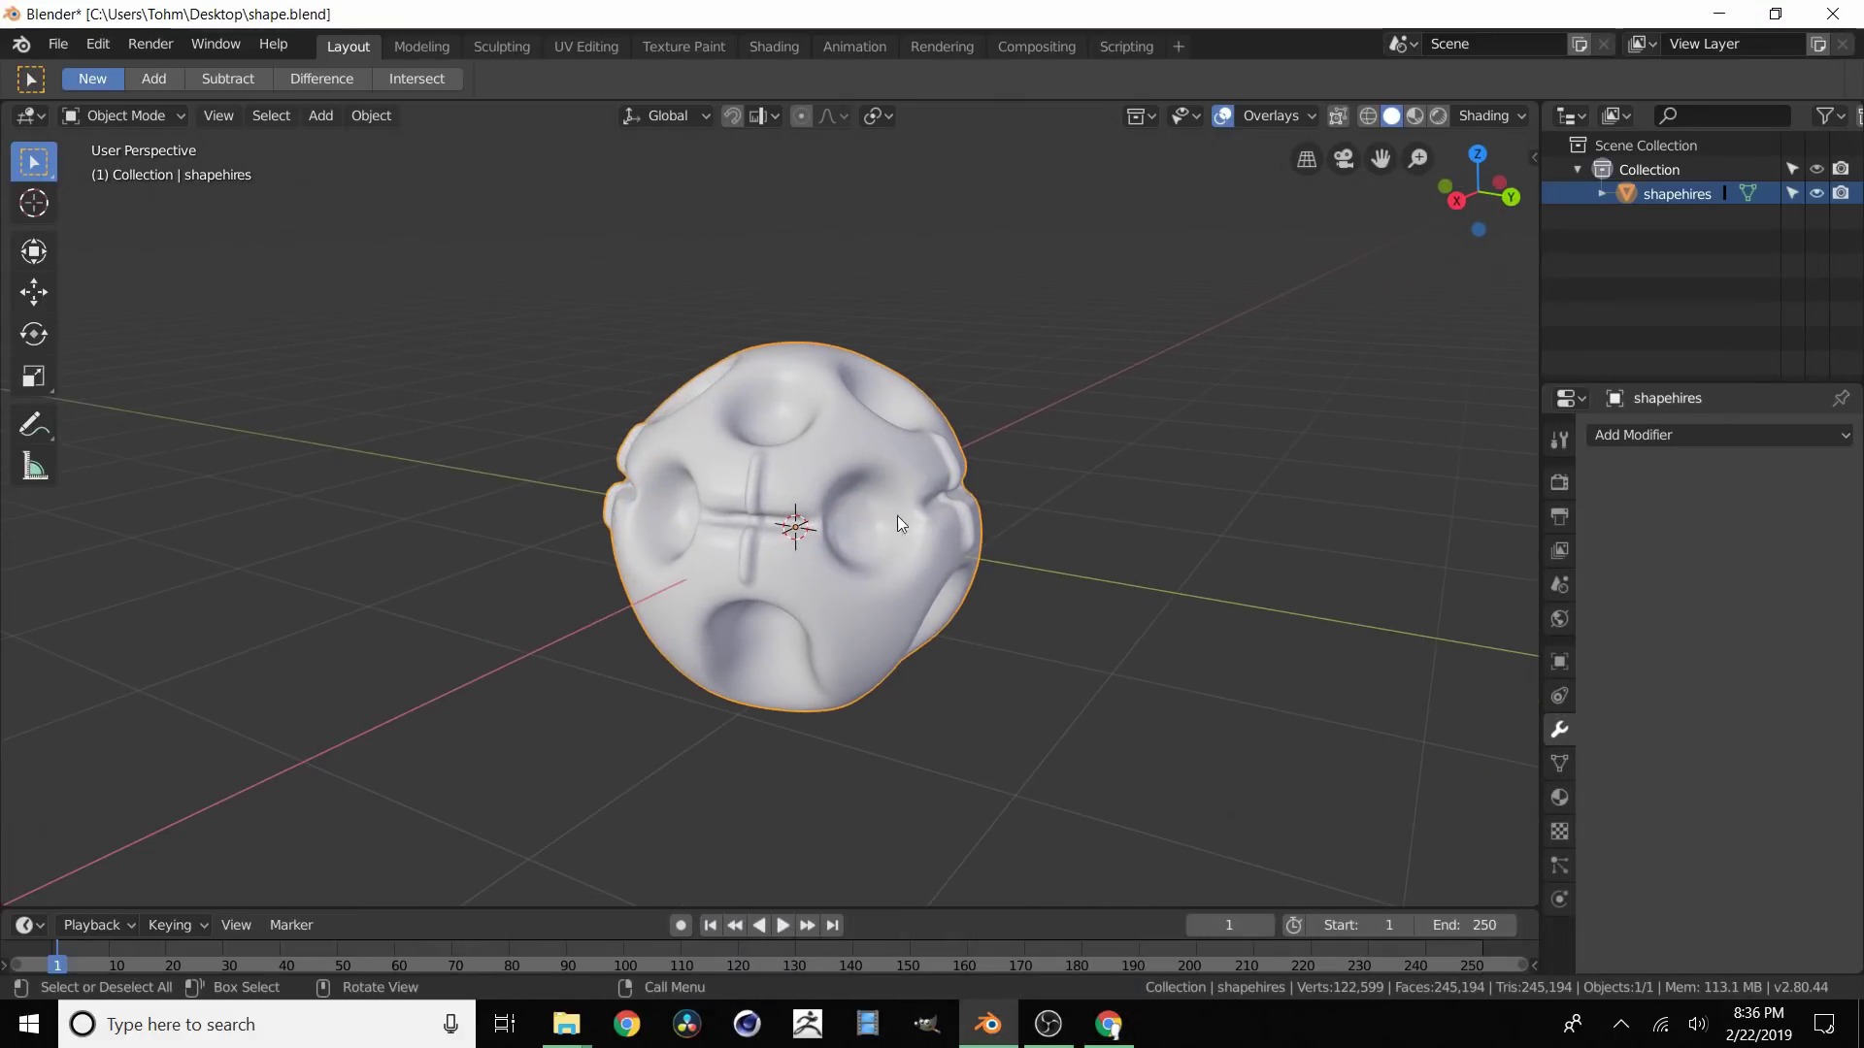
drag(1056, 313, 573, 741)
key(Tab)
scroll(801, 462, up, 4)
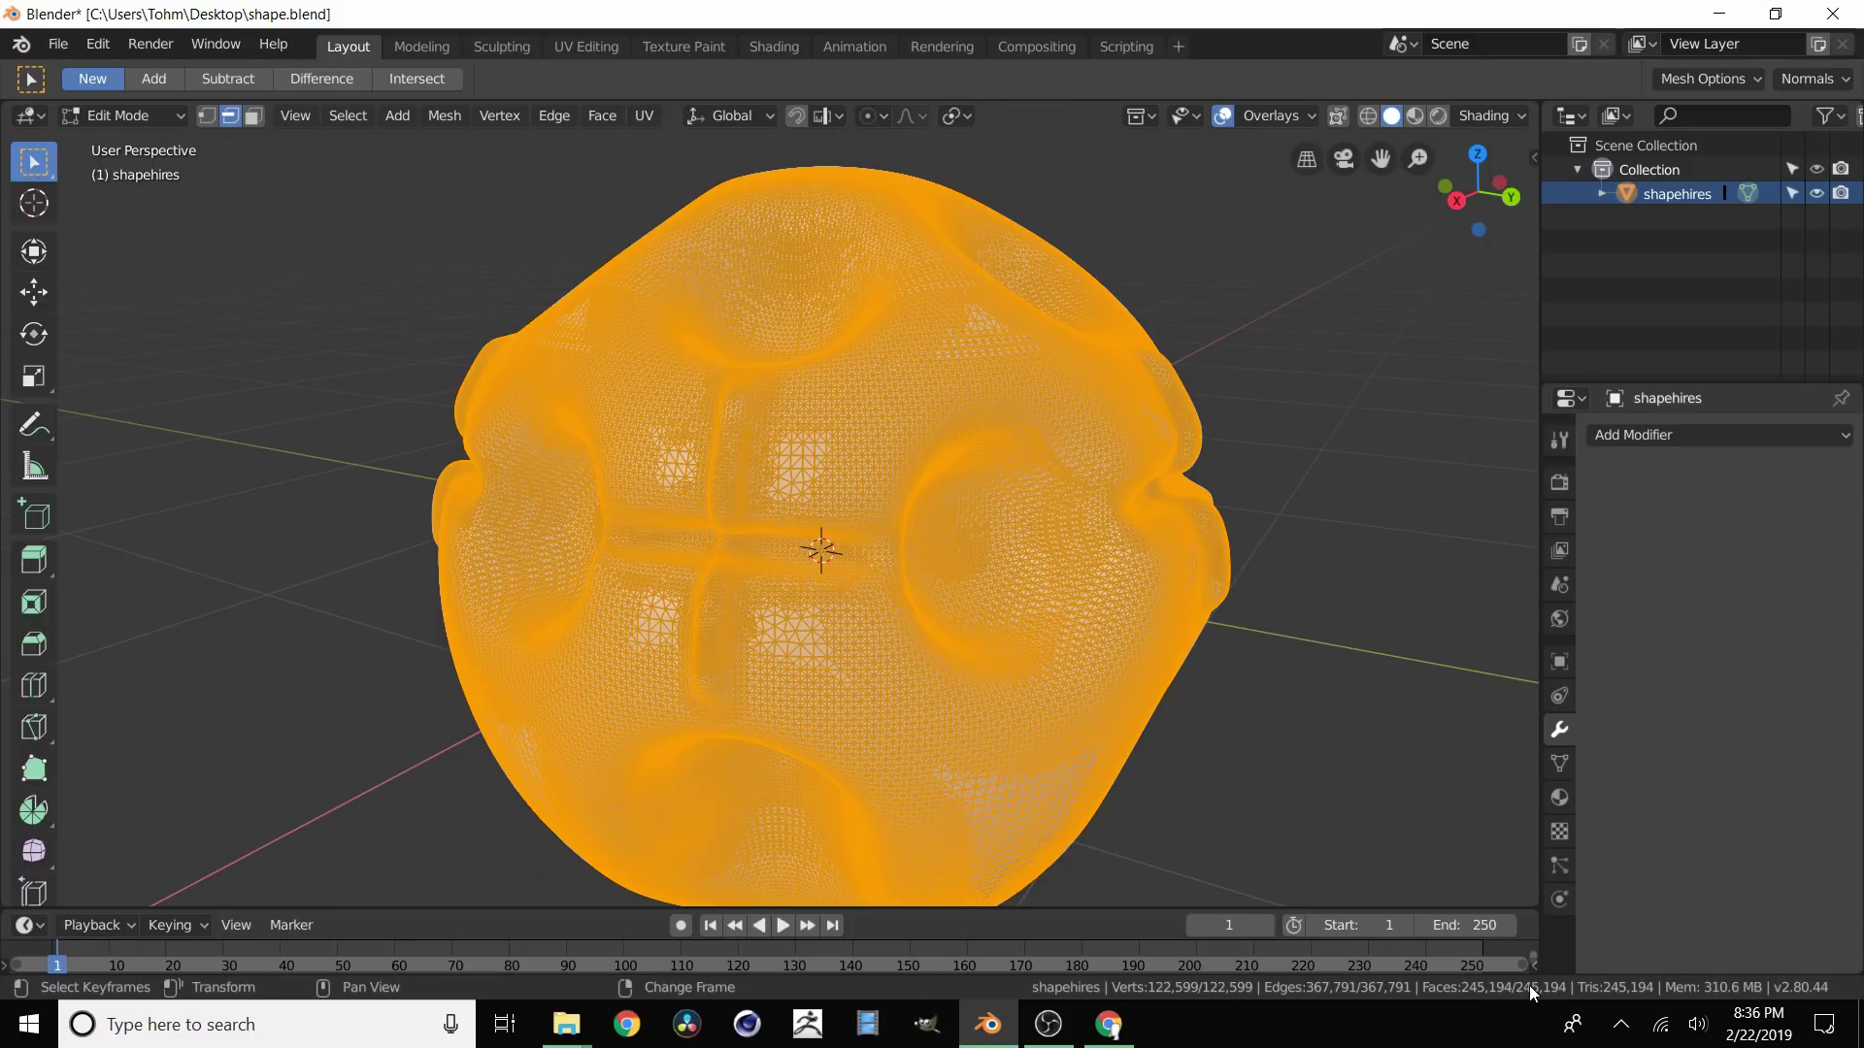
scroll(906, 408, up, 4)
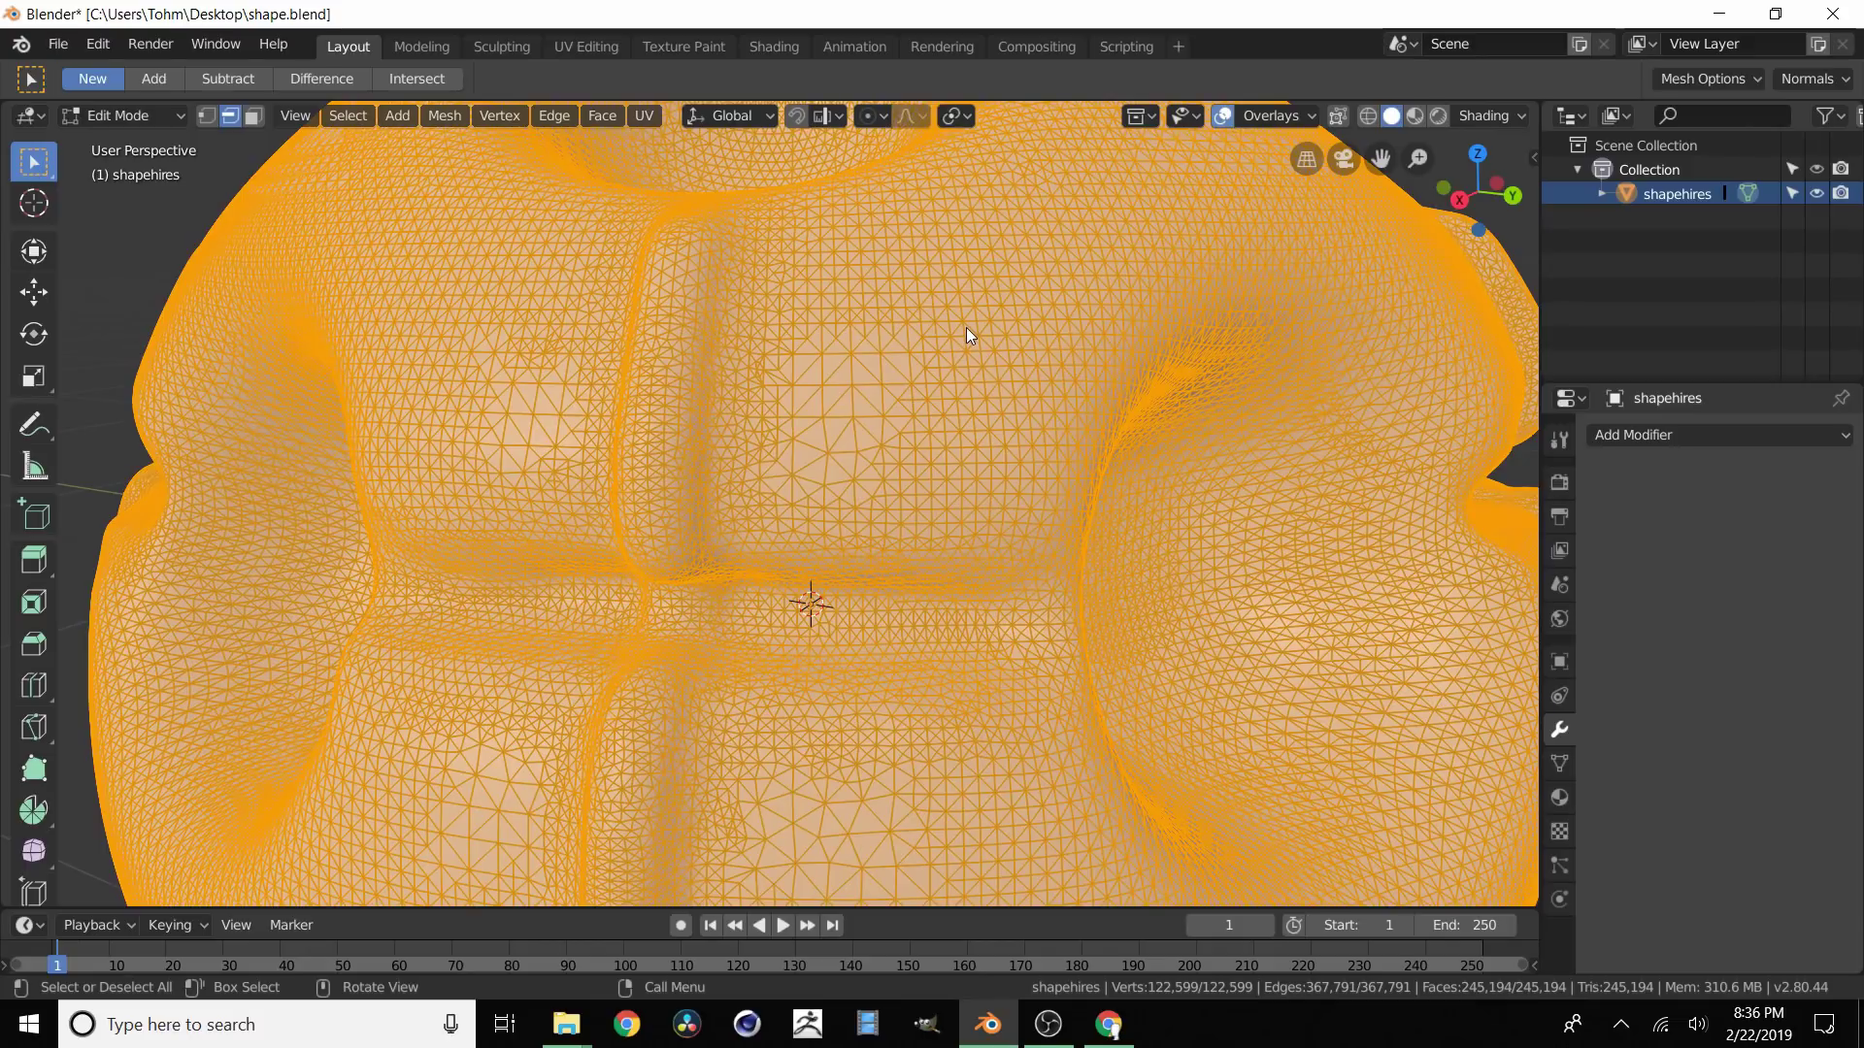
scroll(969, 324, up, 2)
shift+middle_drag(1062, 285, 806, 464)
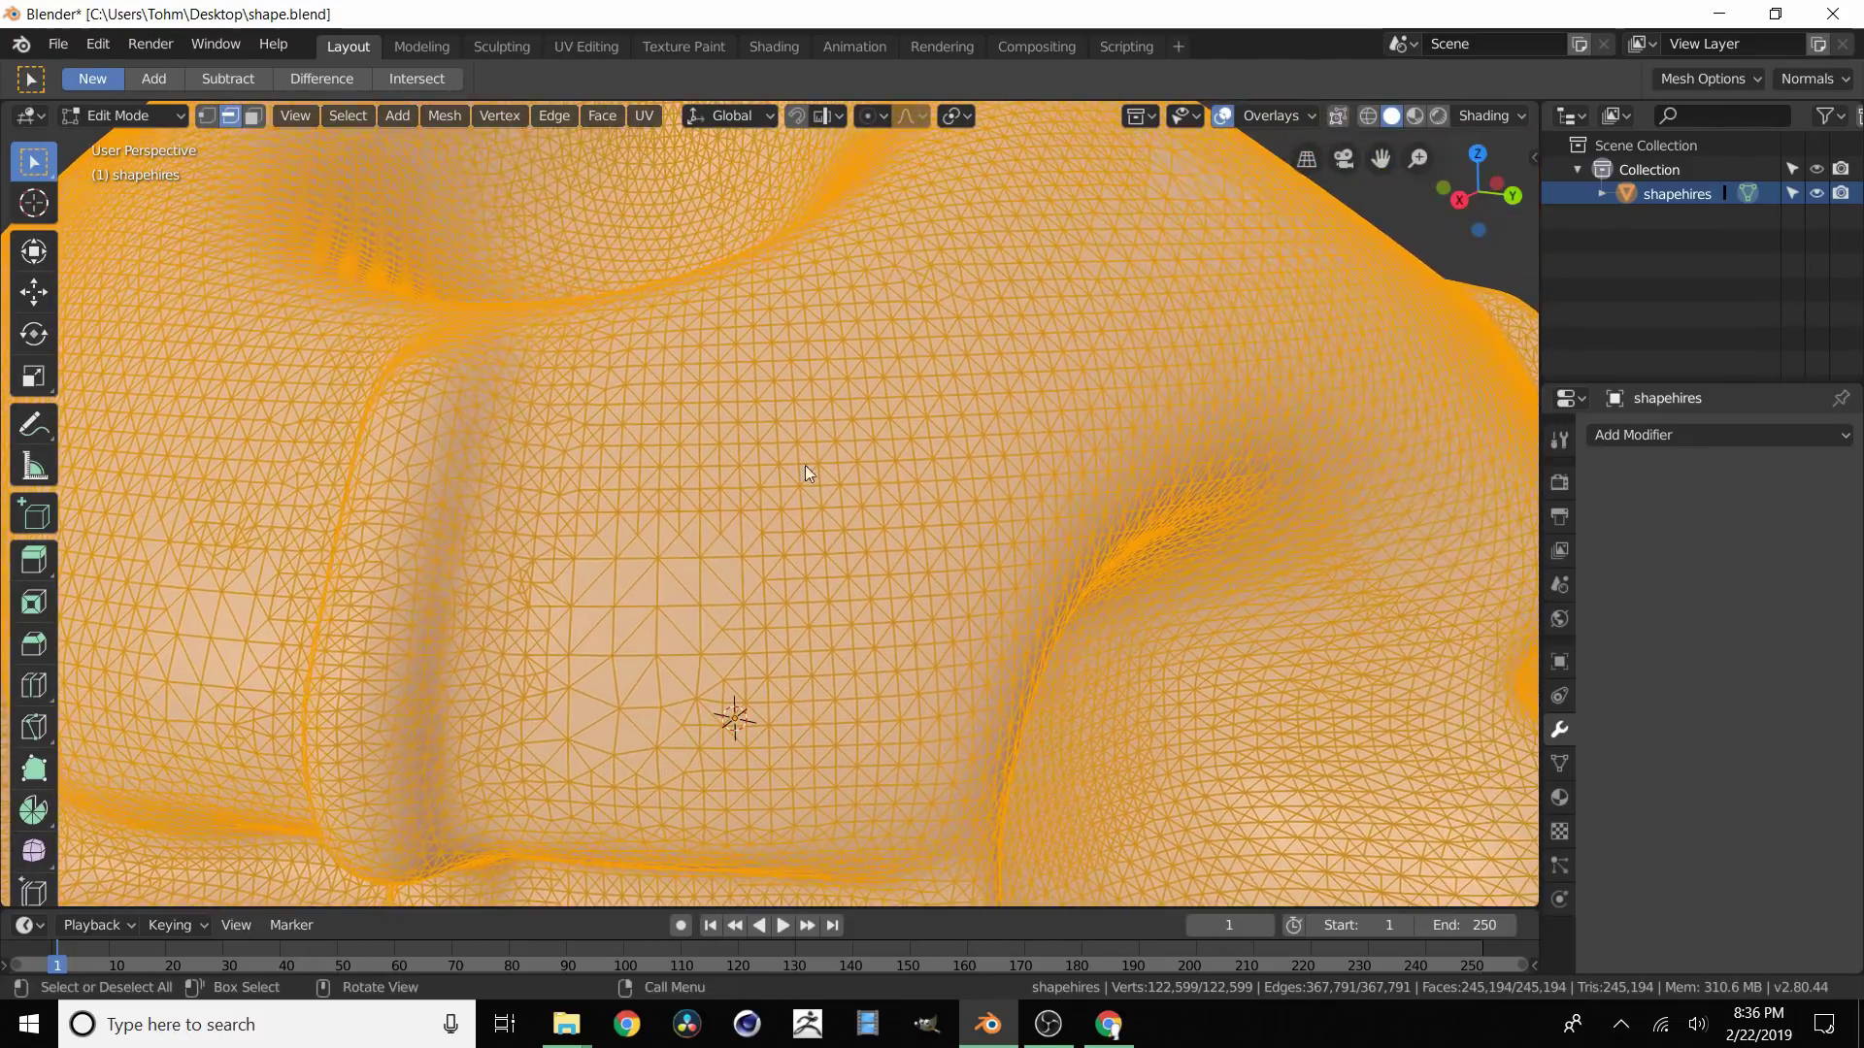
scroll(960, 405, up, 2)
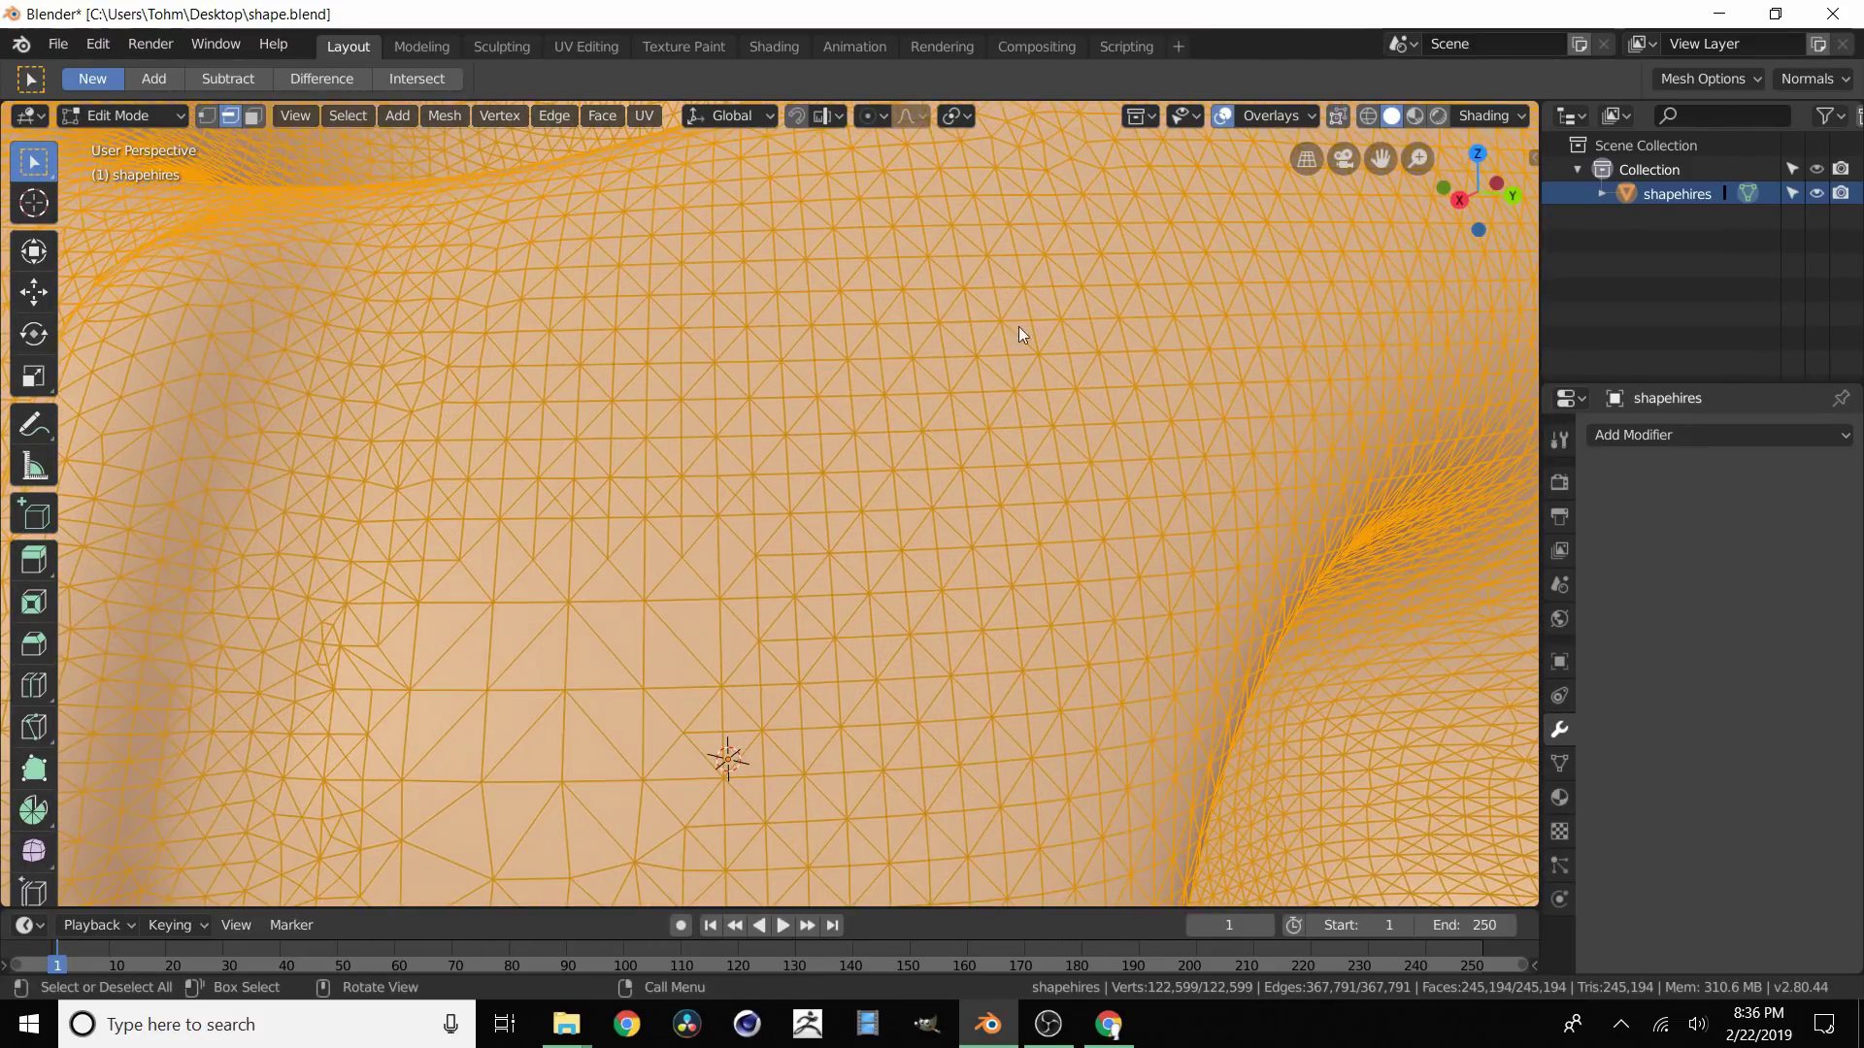
ctrl+middle_drag(550, 562, 763, 541)
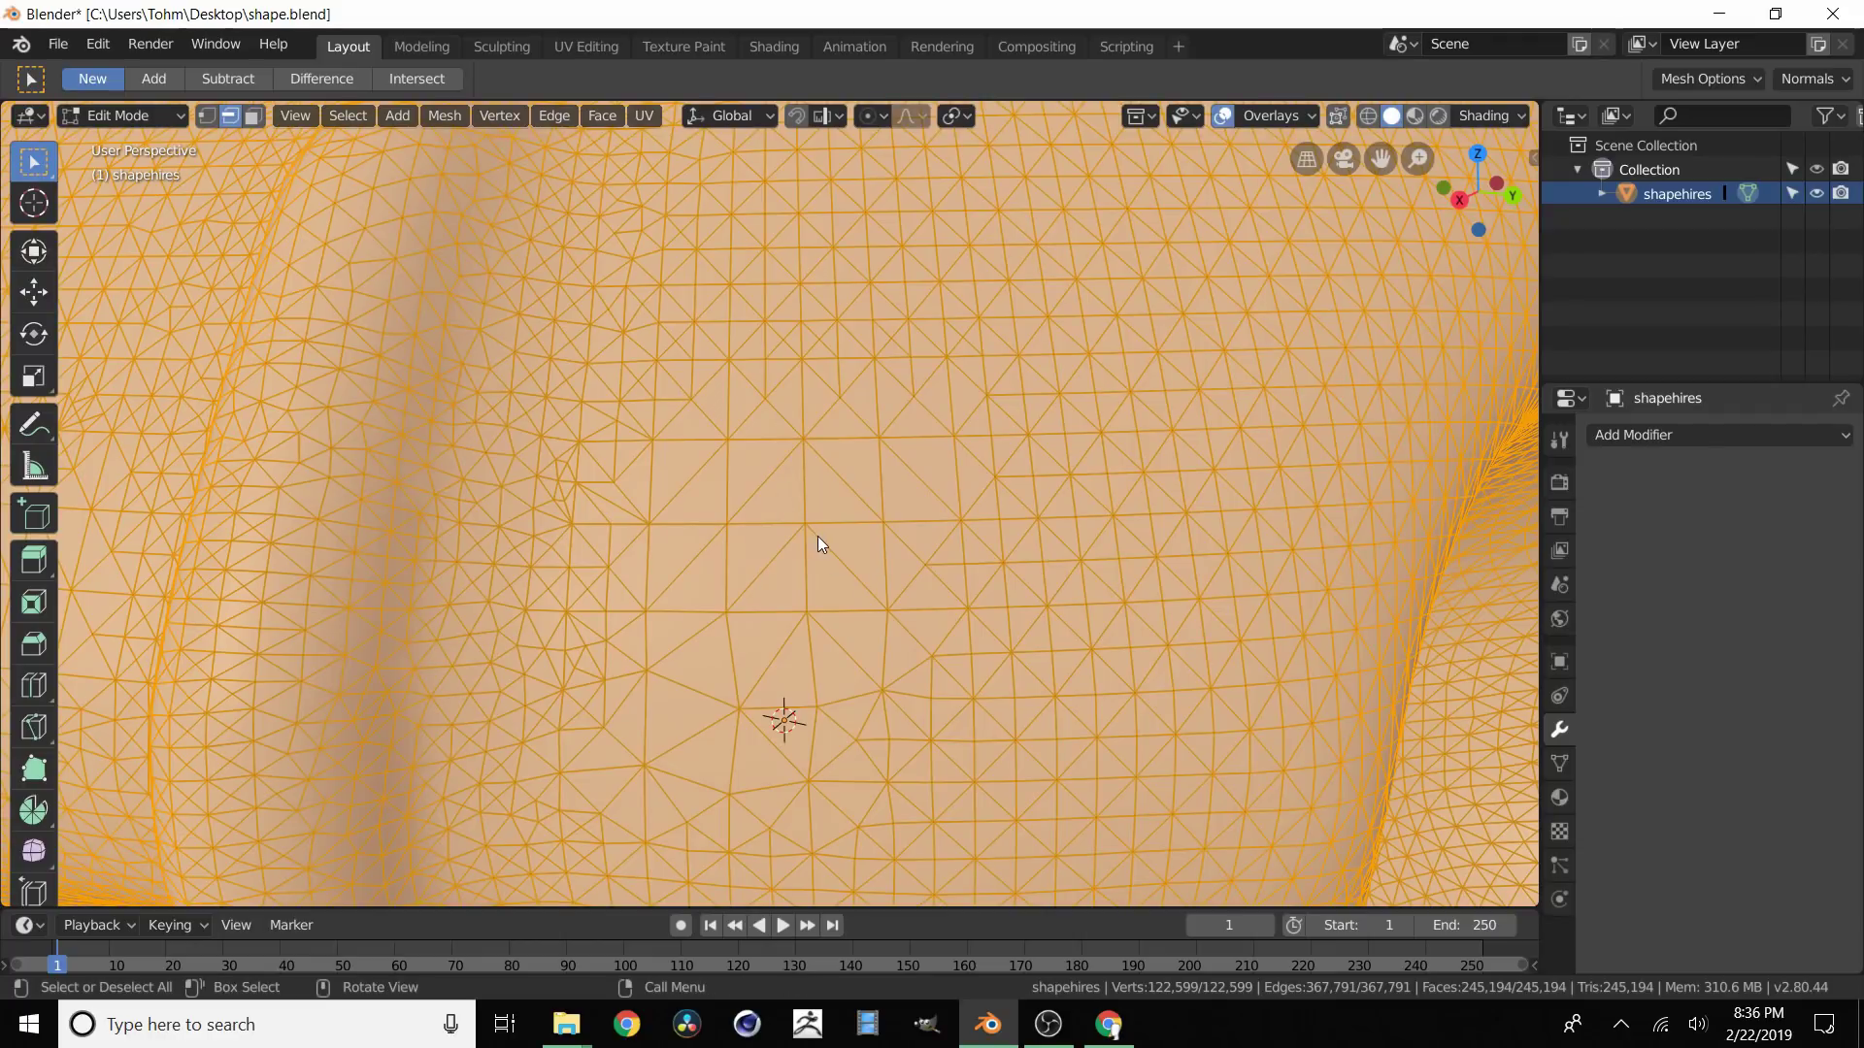
scroll(818, 542, down, 5)
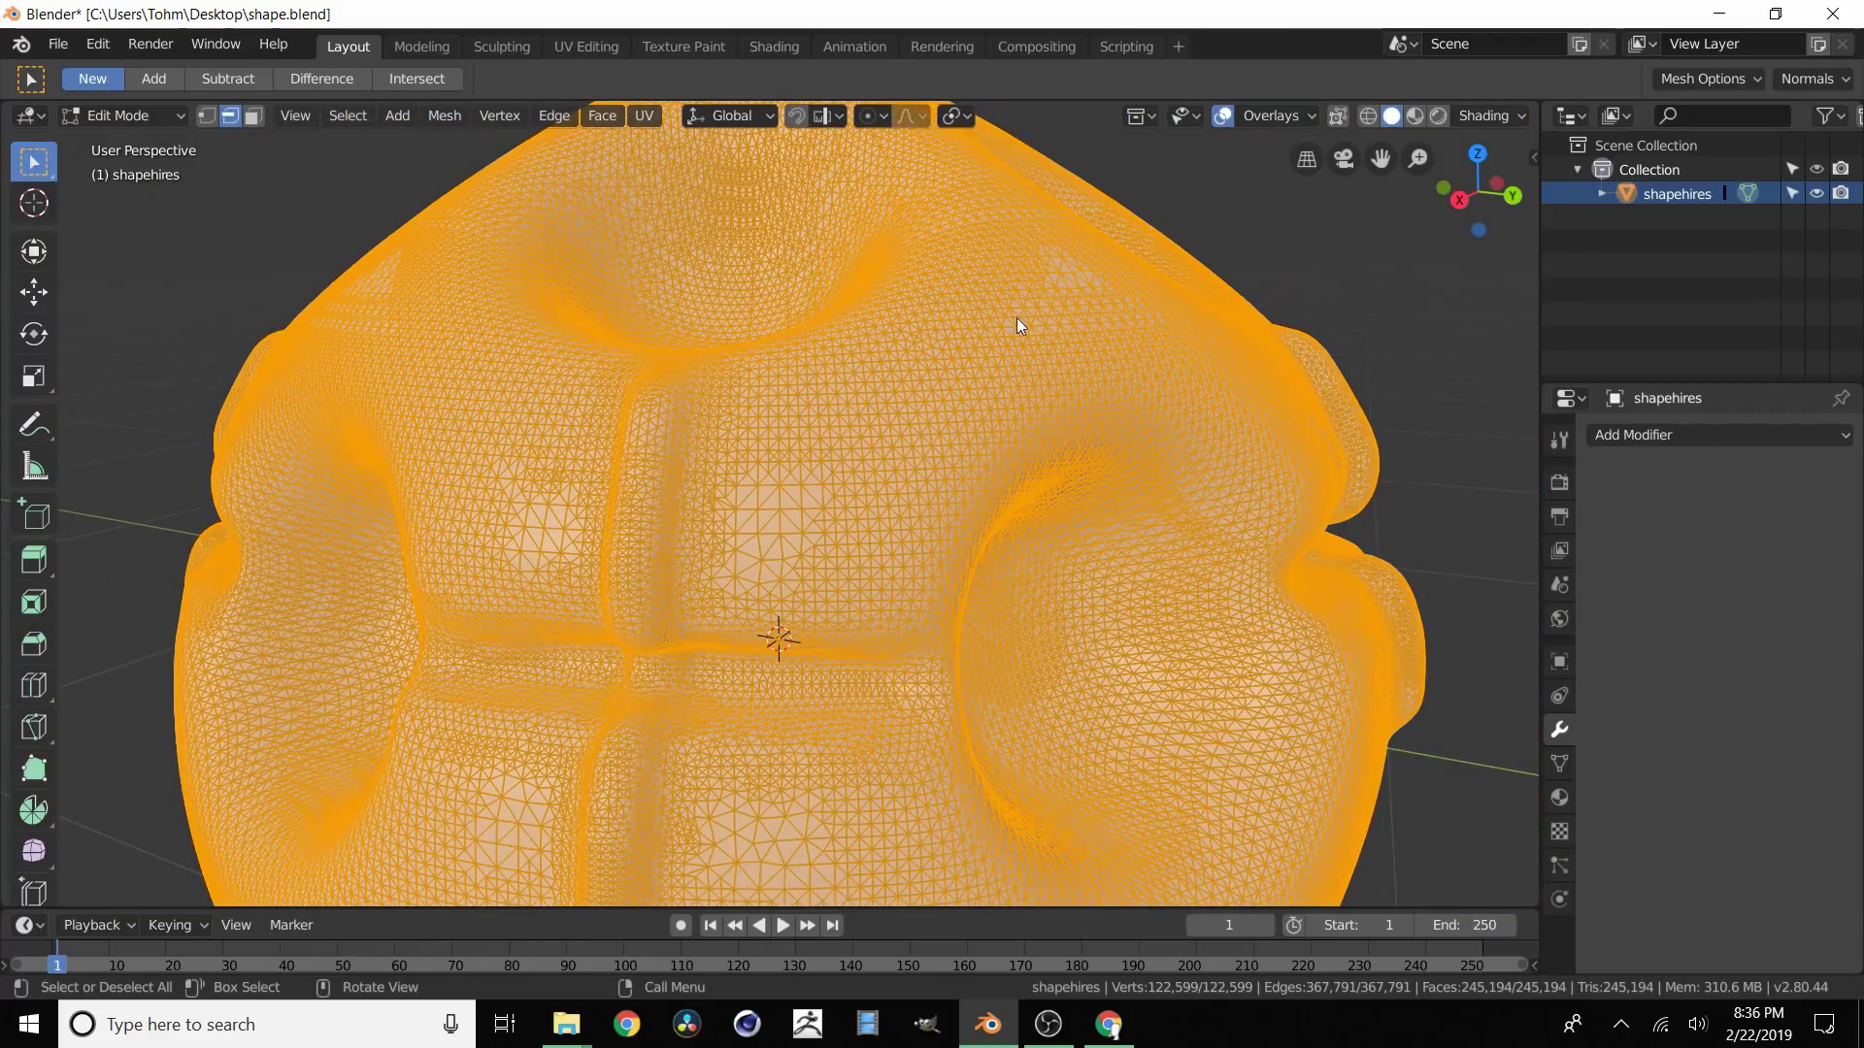
scroll(738, 555, down, 4)
key(Tab)
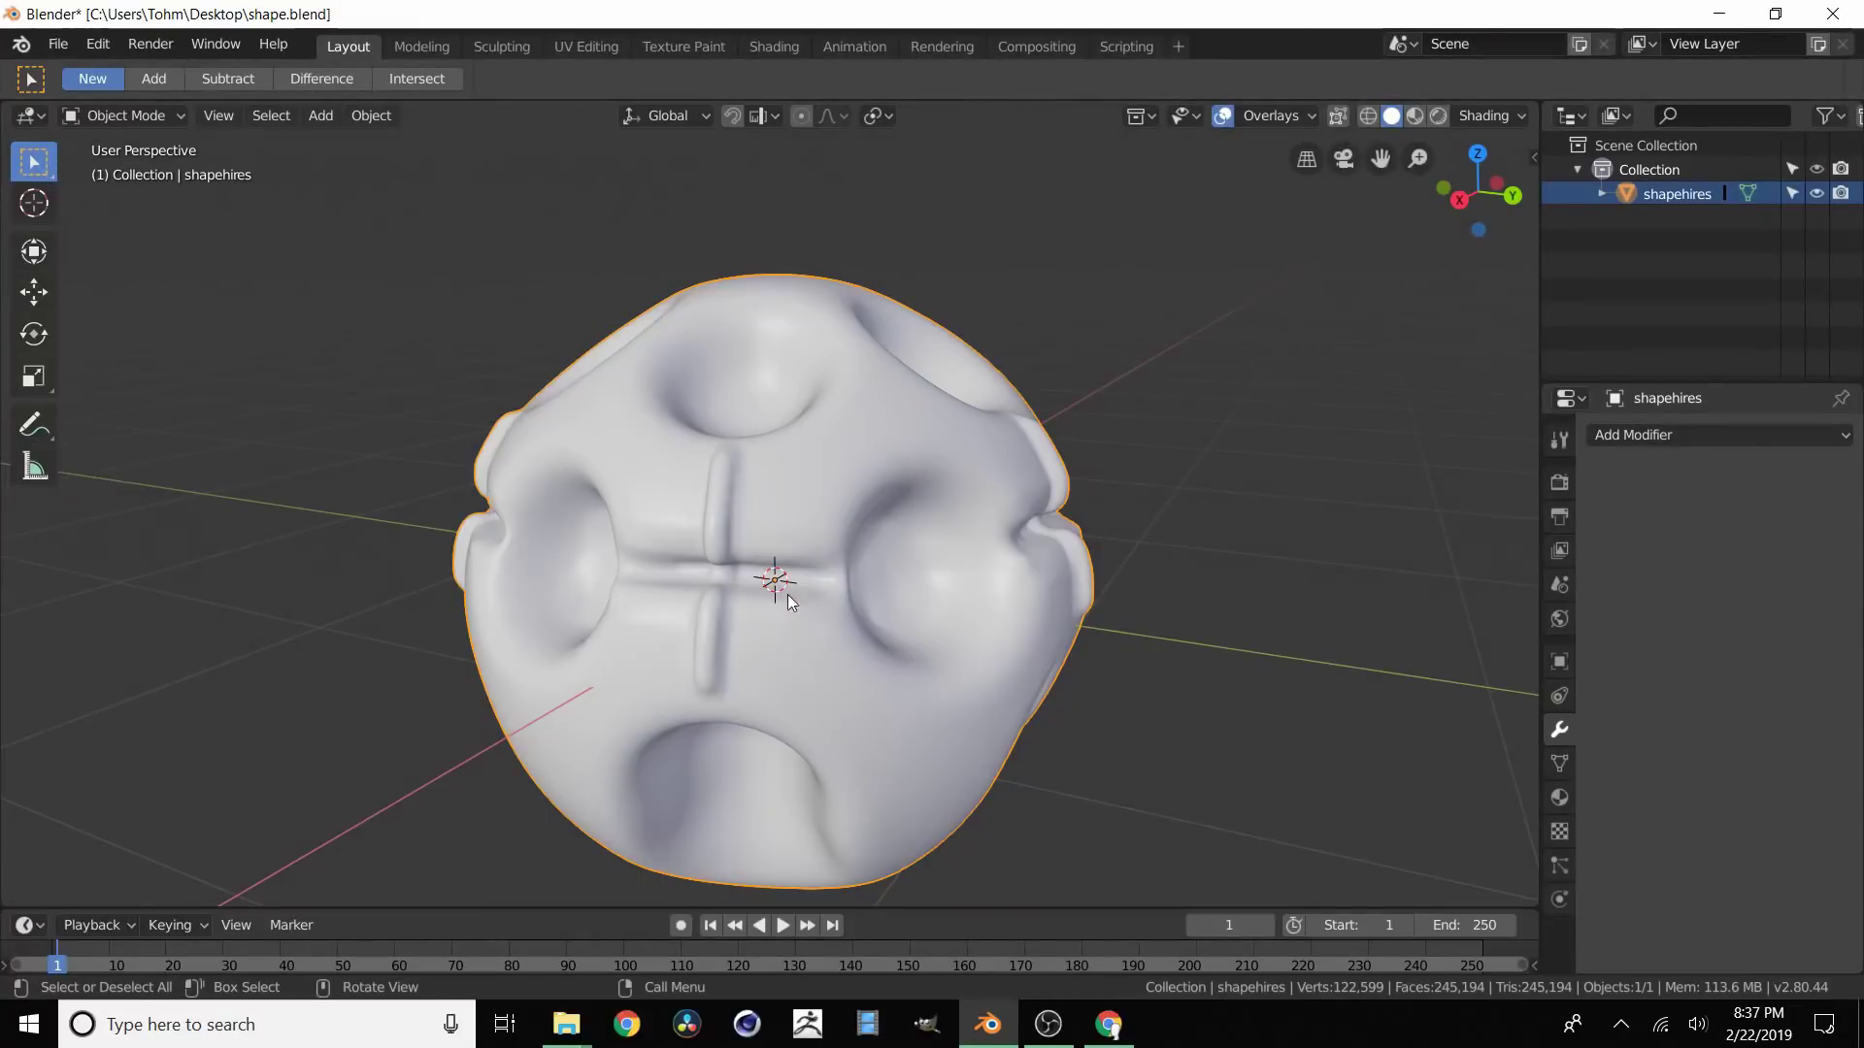
mouse_move(769, 583)
middle_down()
mouse_move(748, 608)
mouse_move(770, 574)
middle_up()
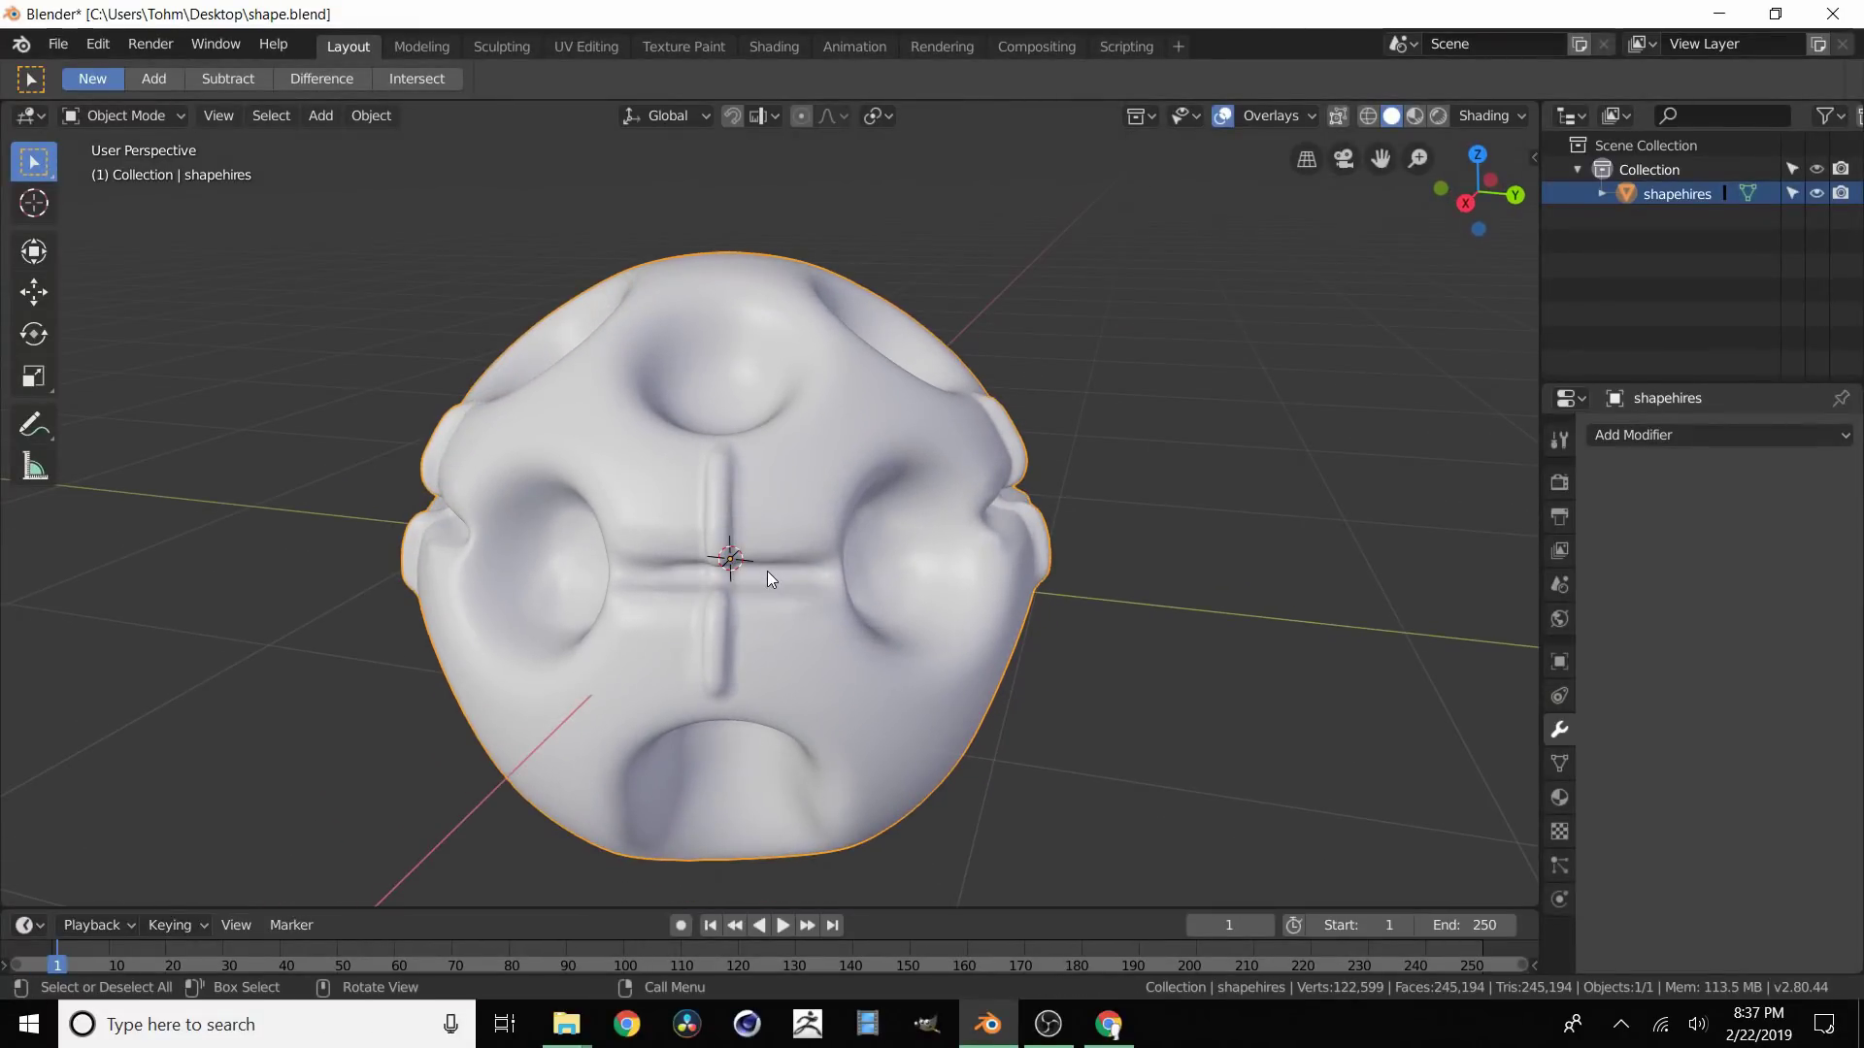
scroll(762, 573, down, 2)
middle_drag(760, 573, 798, 566)
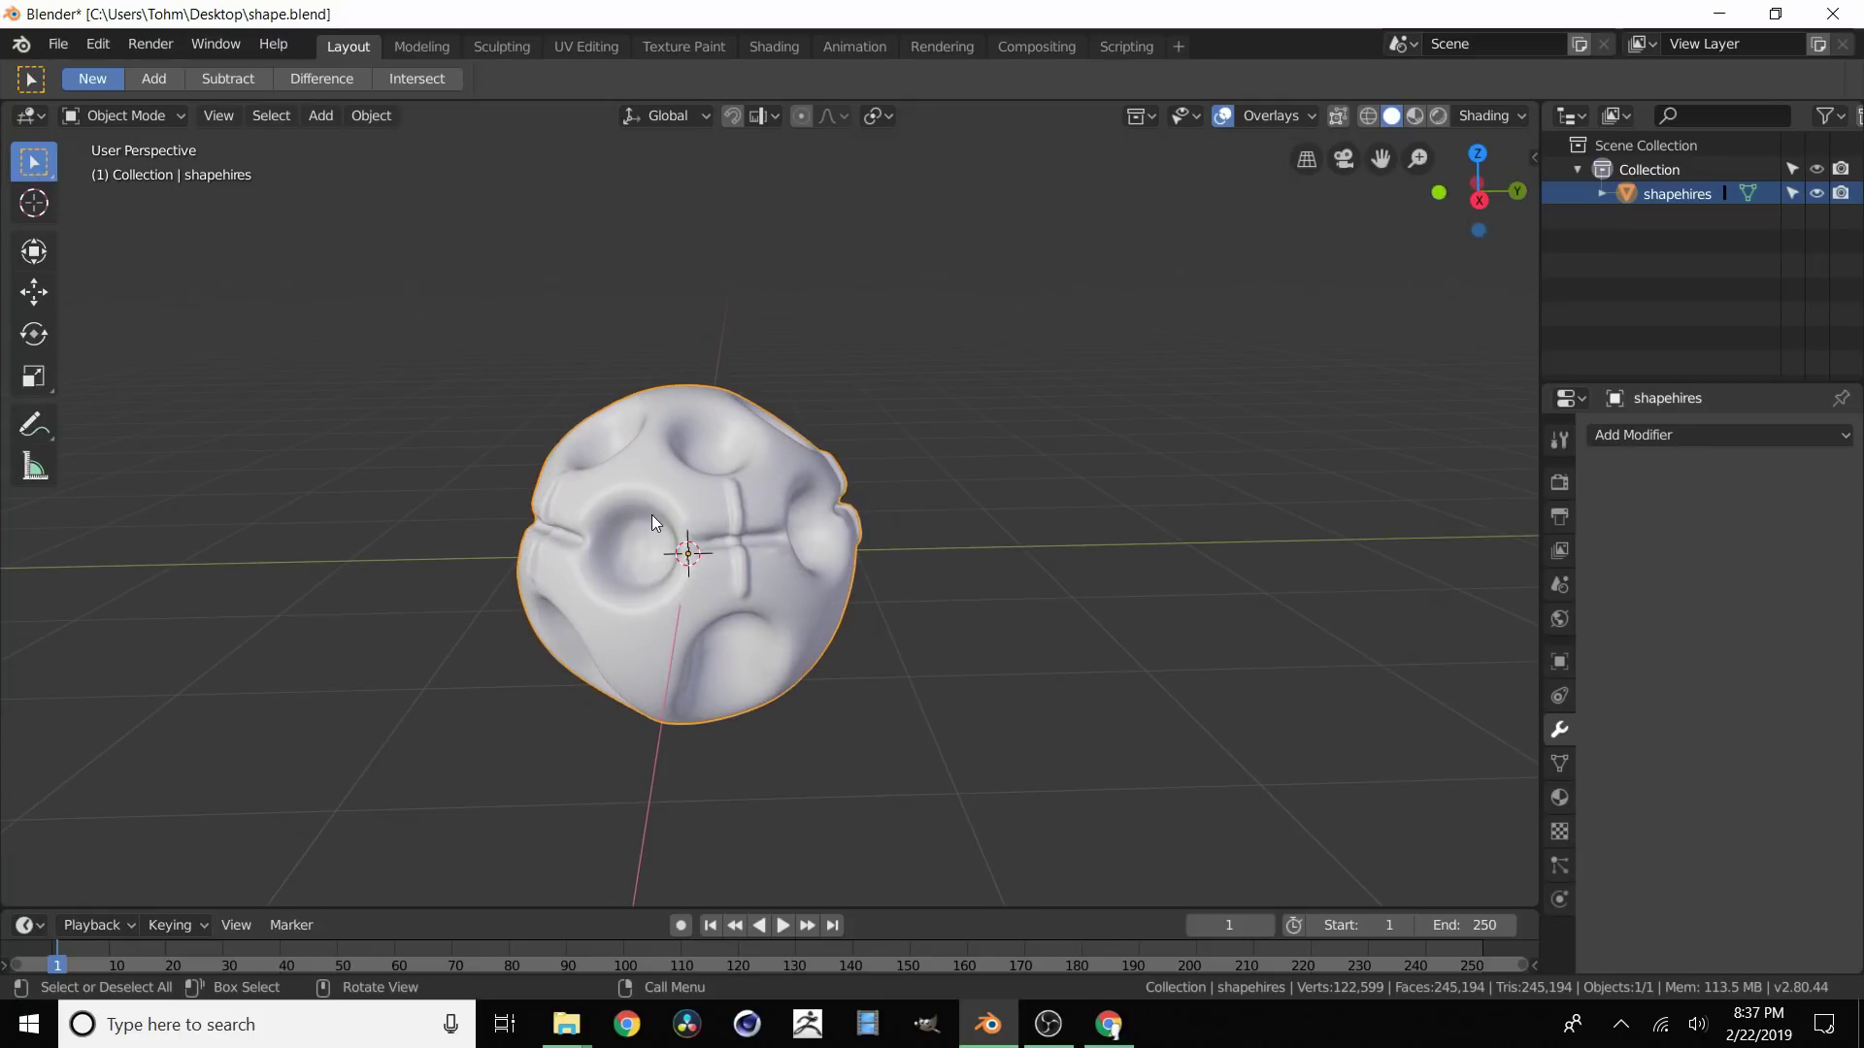
shift+middle_drag(644, 533, 707, 545)
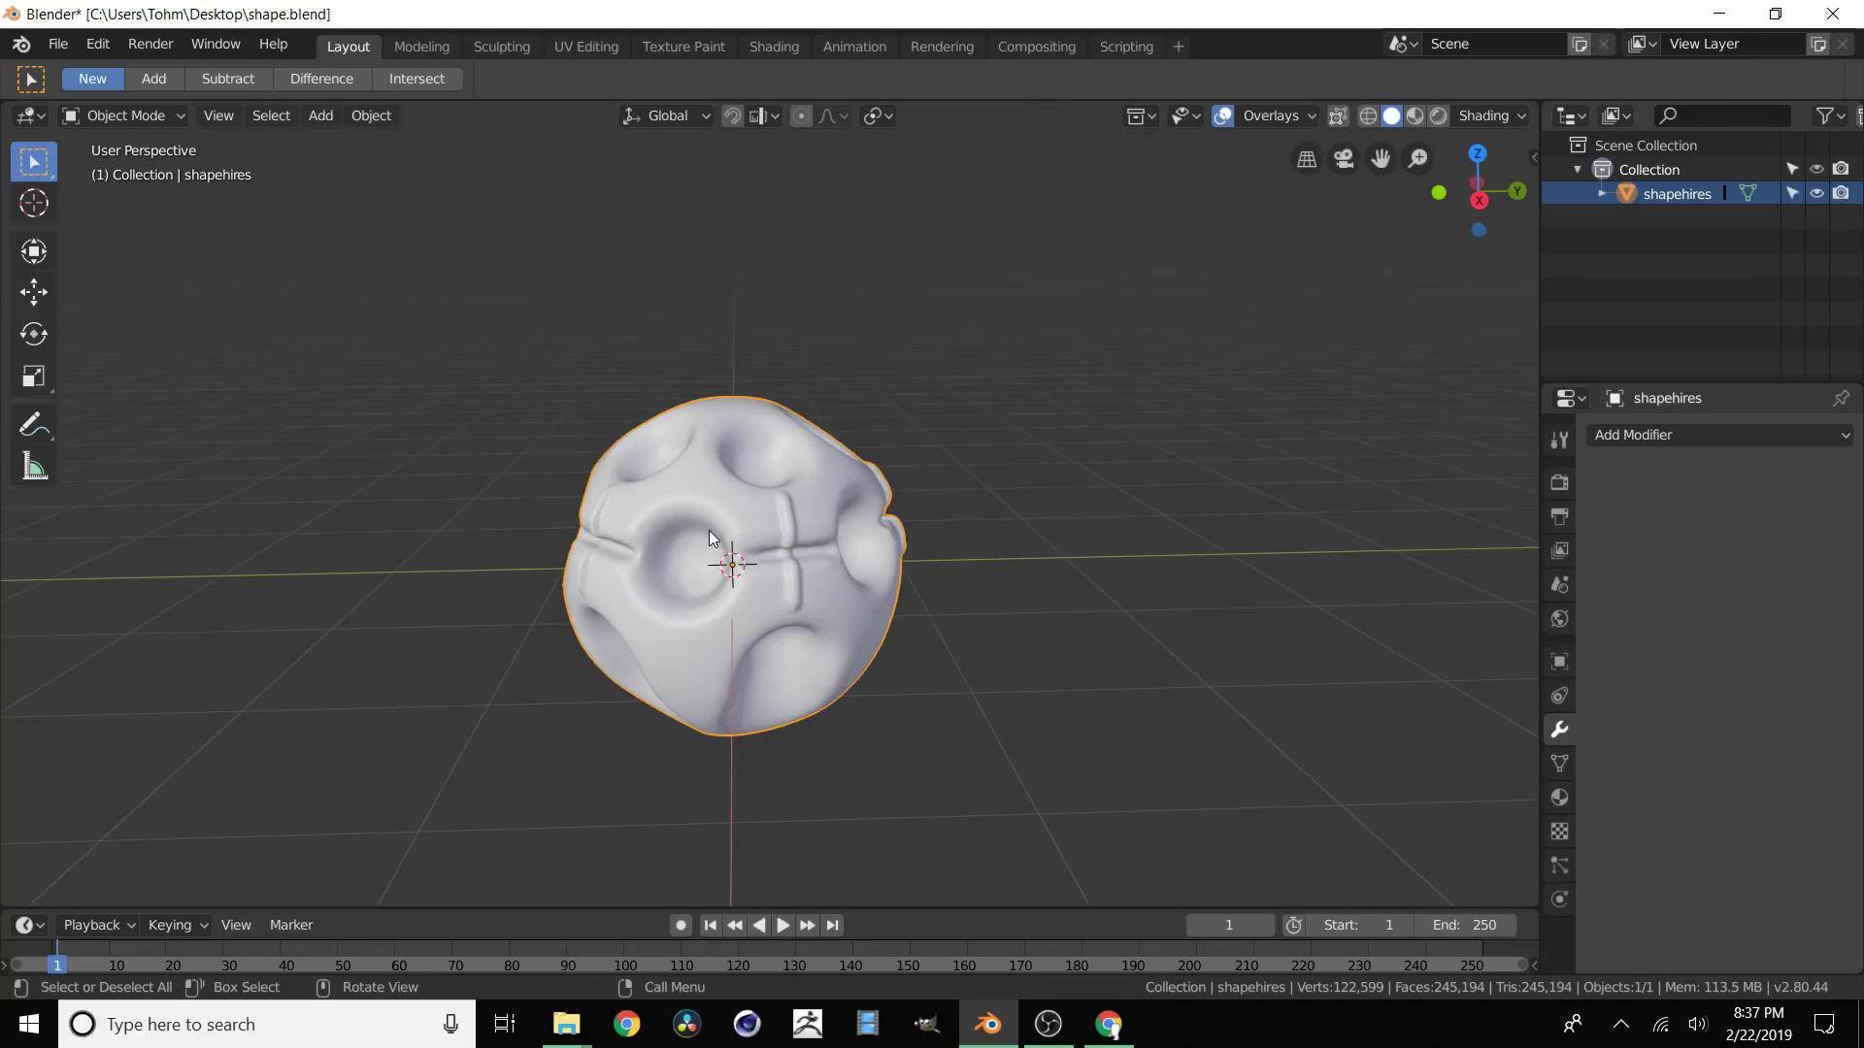
scroll(717, 538, up, 3)
shift+middle_drag(716, 533, 833, 410)
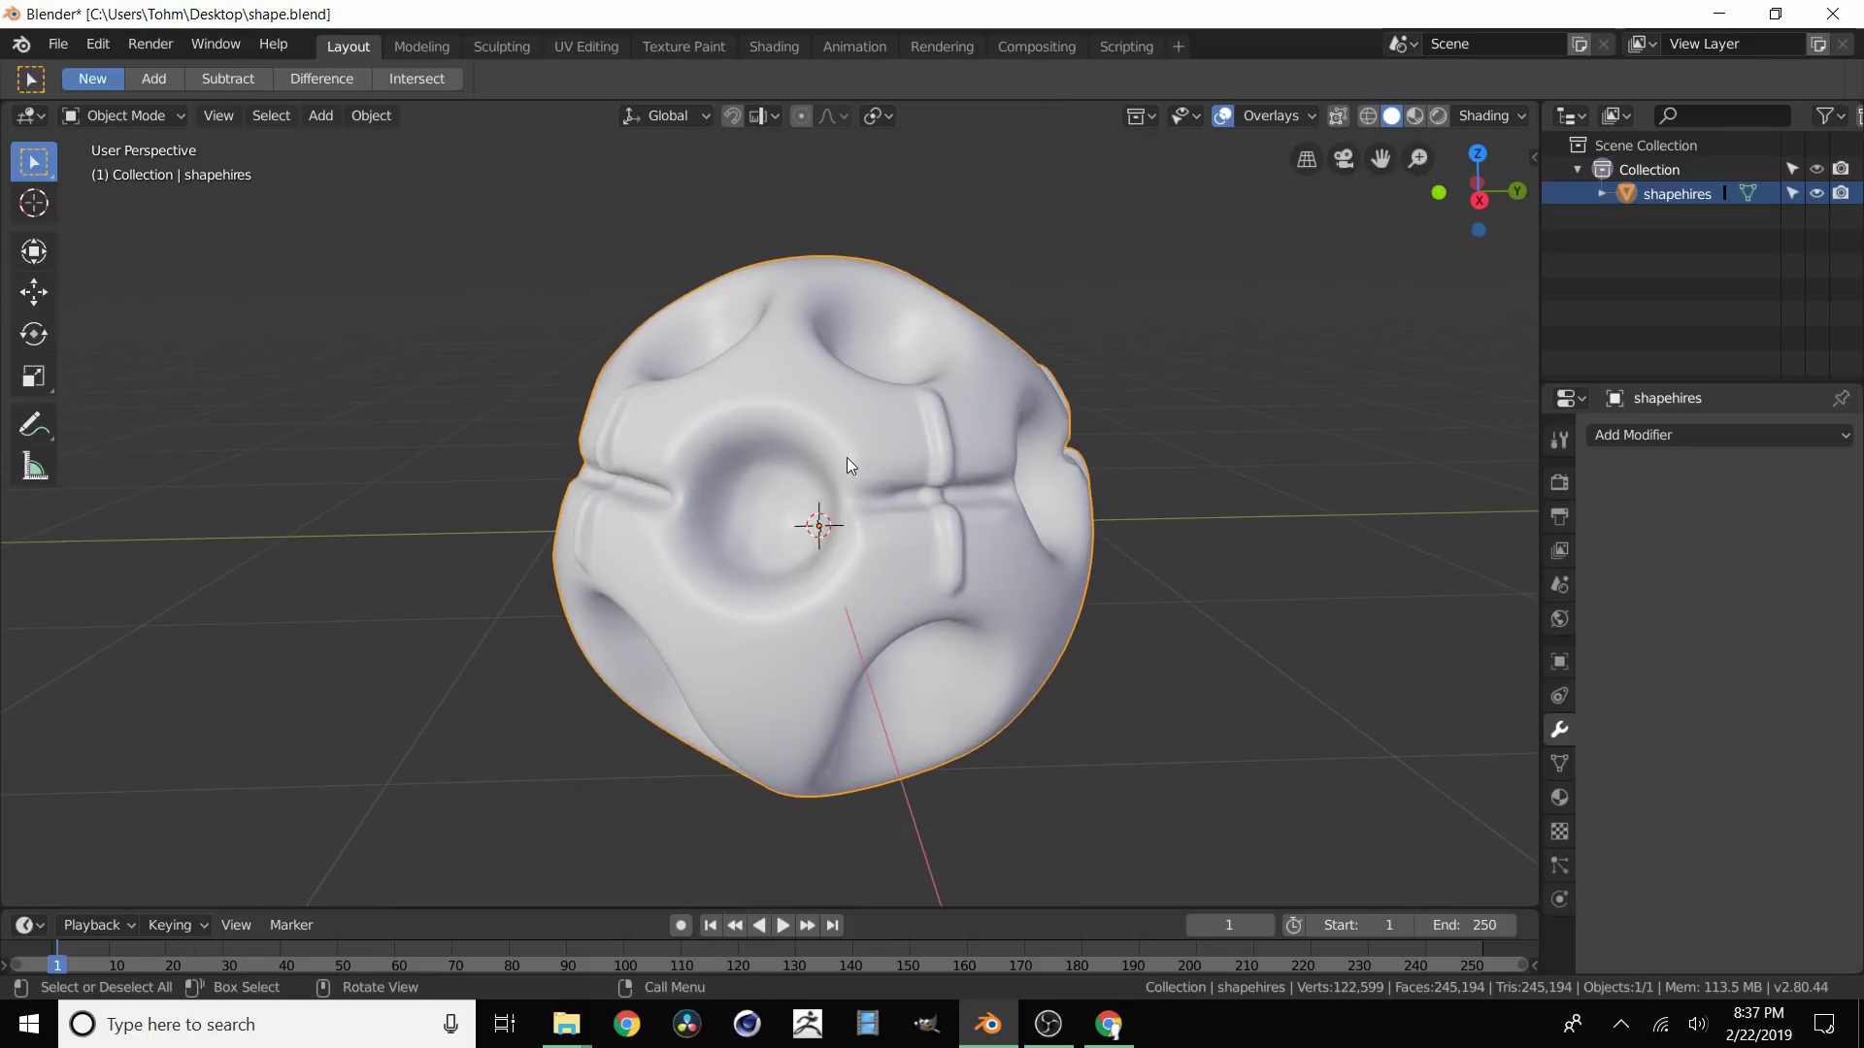
Step: Export the 'shapehires' sculpt as a Wavefront (.obj) file named hires.obj on the Desktop
click(58, 44)
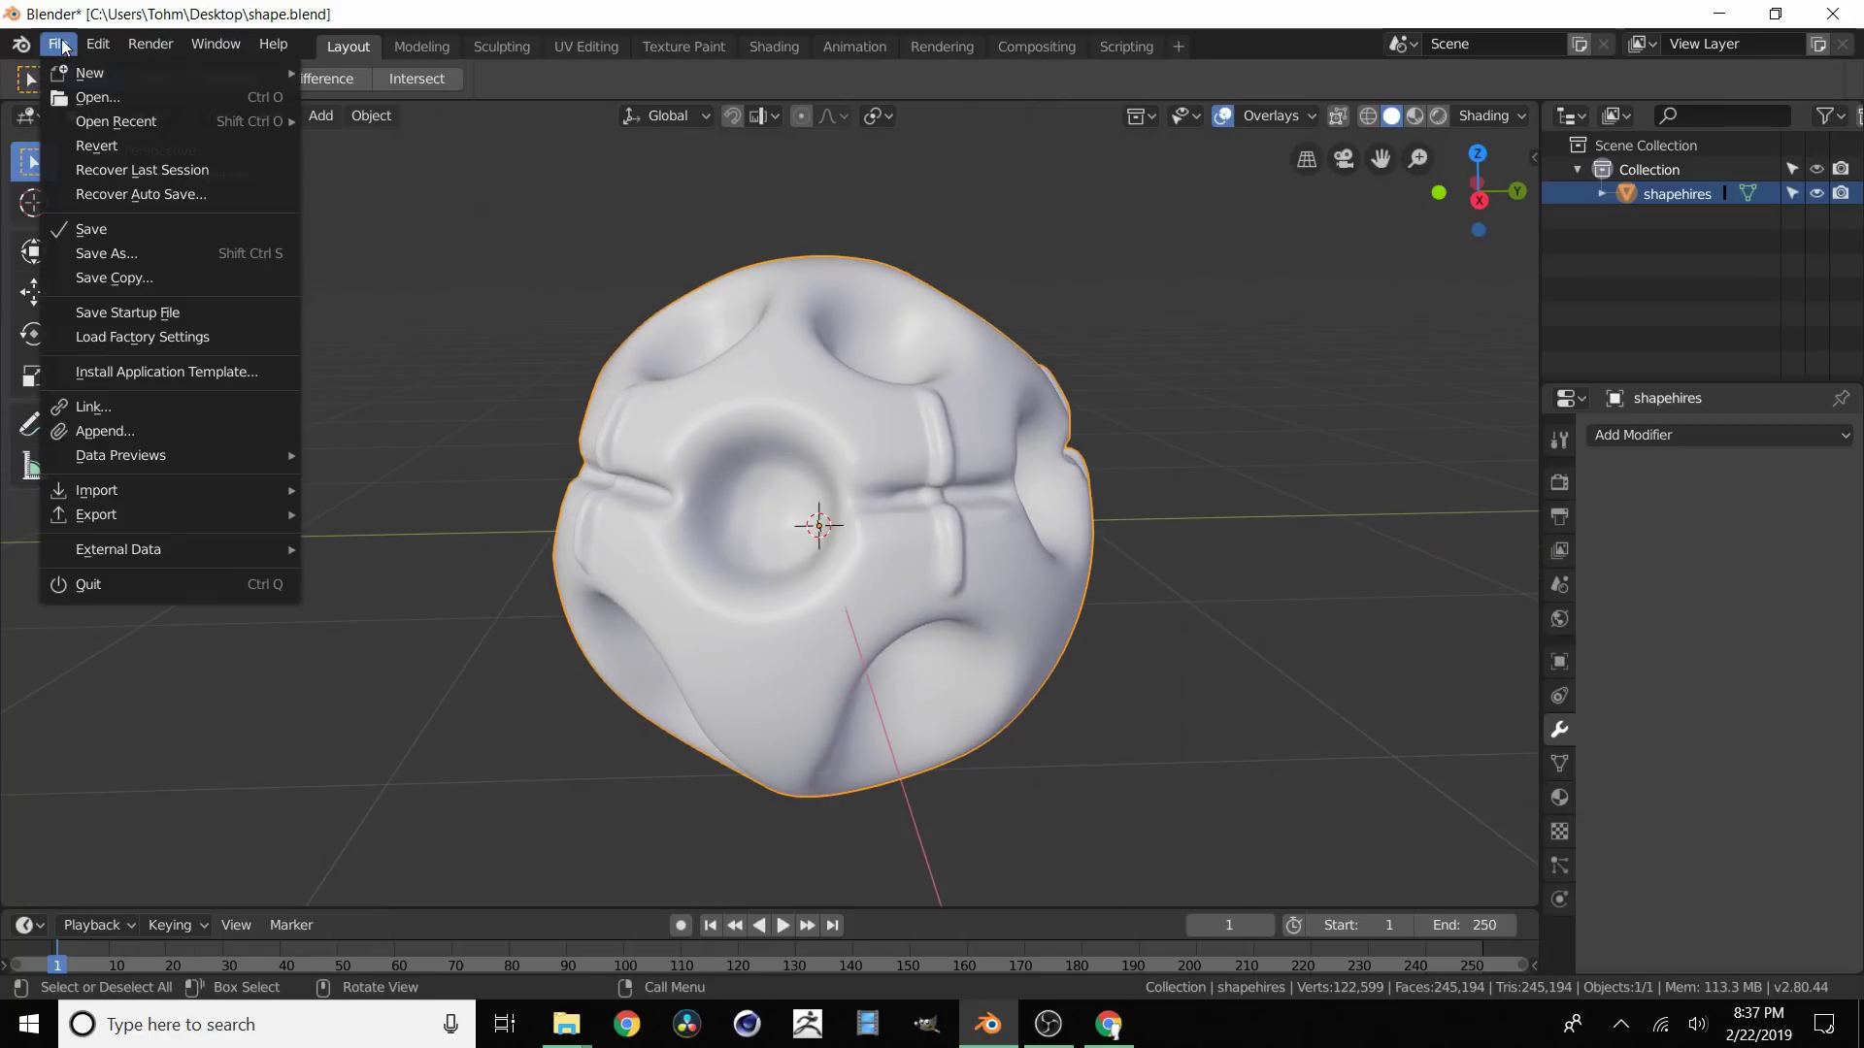
mouse_move(162, 520)
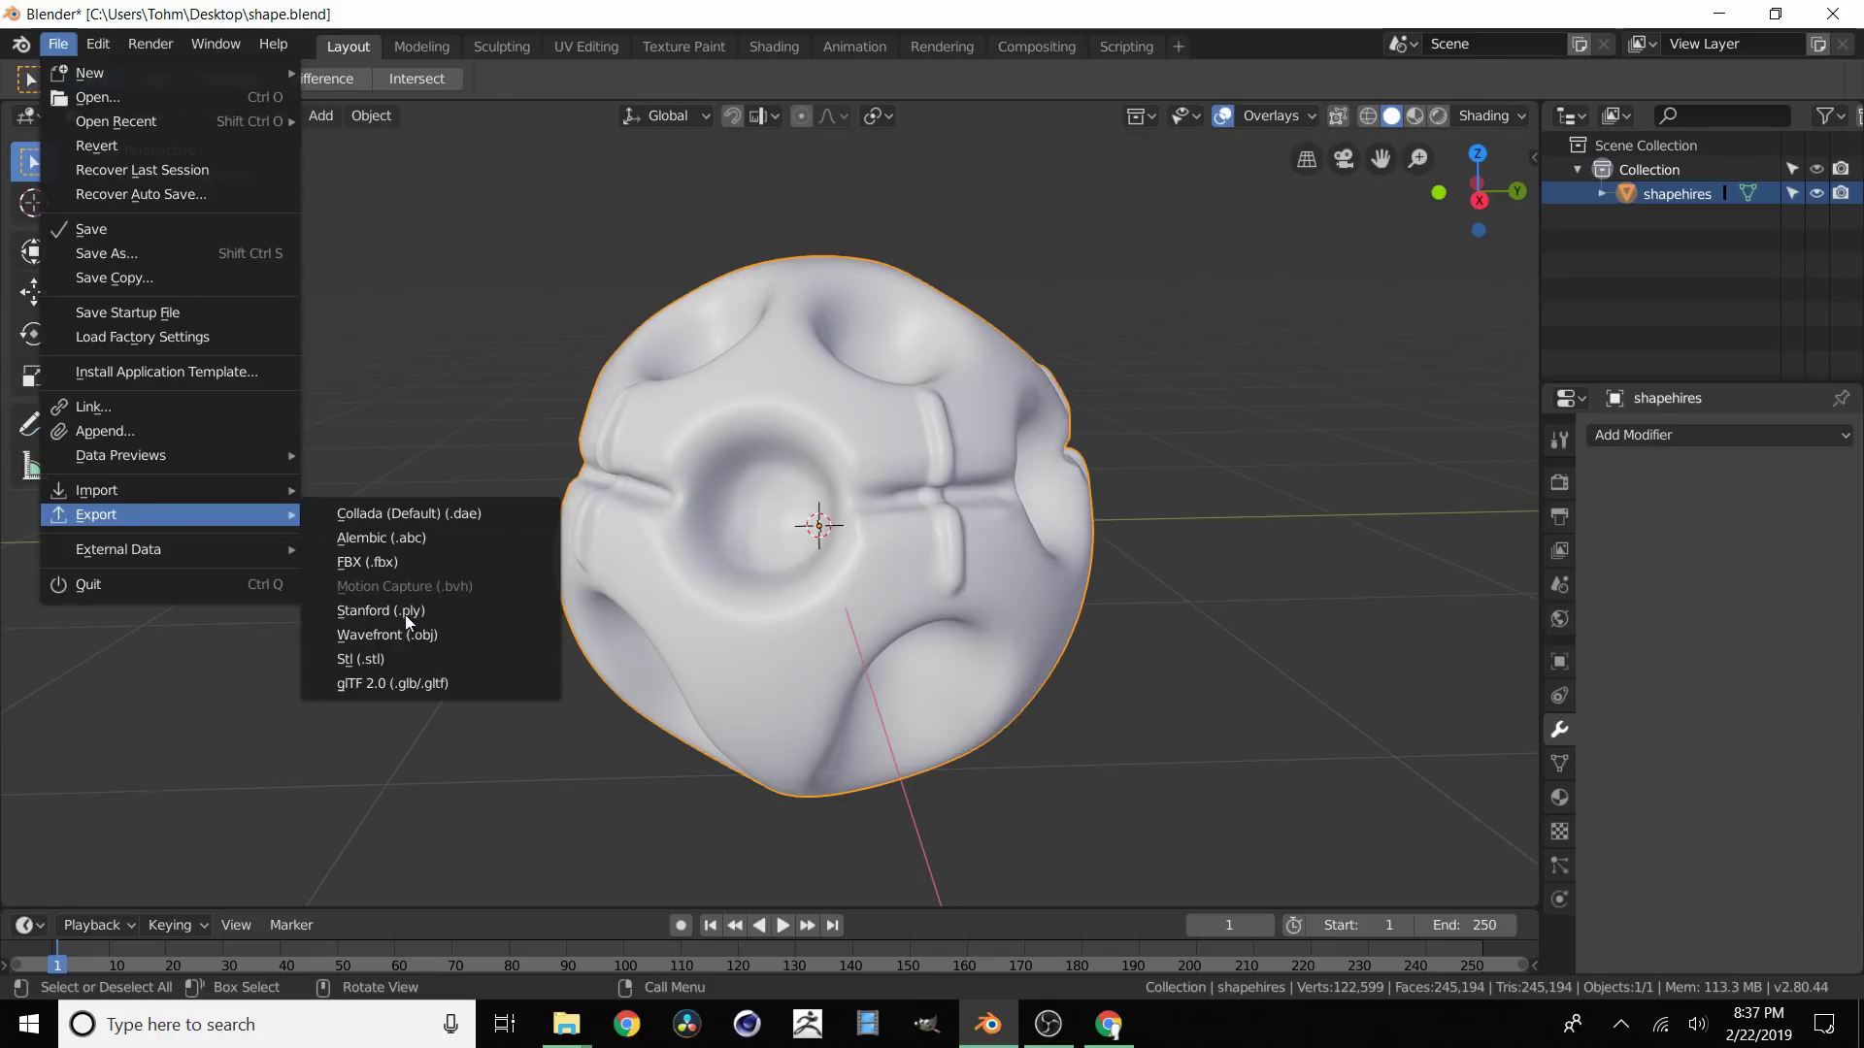
click(405, 641)
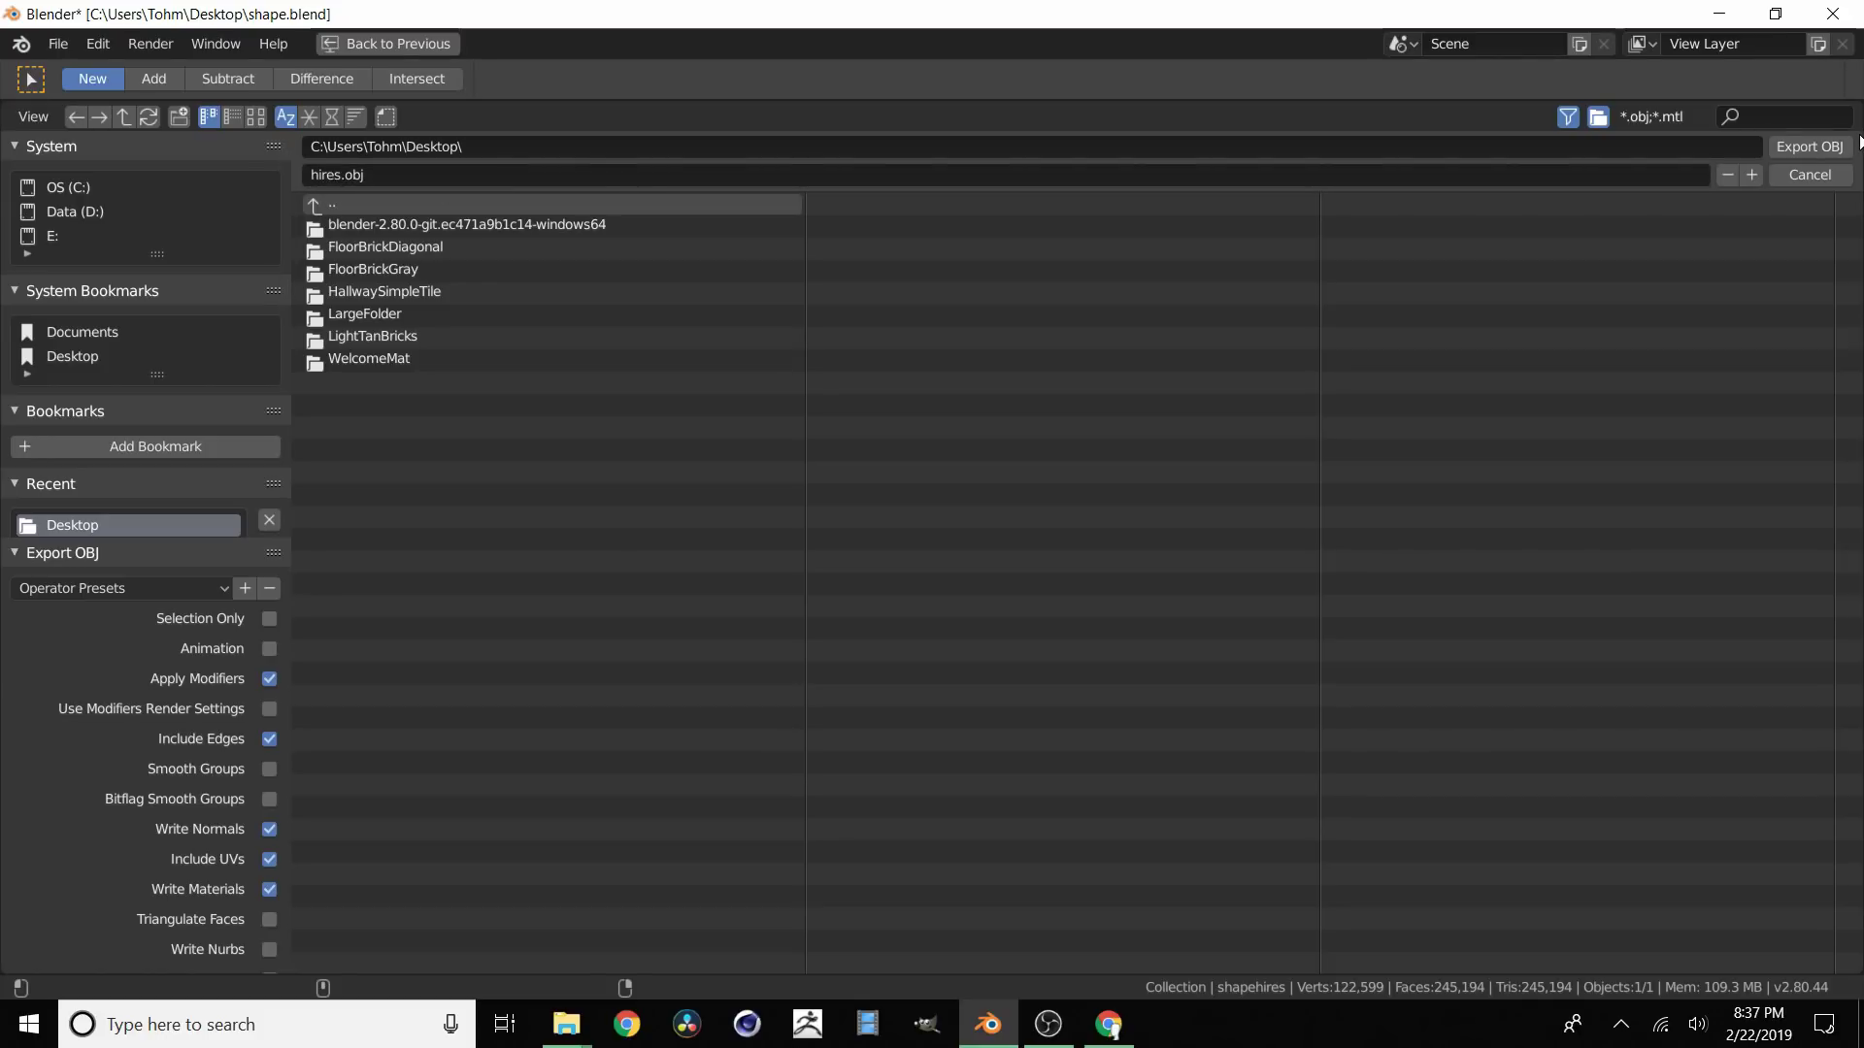
click(1809, 147)
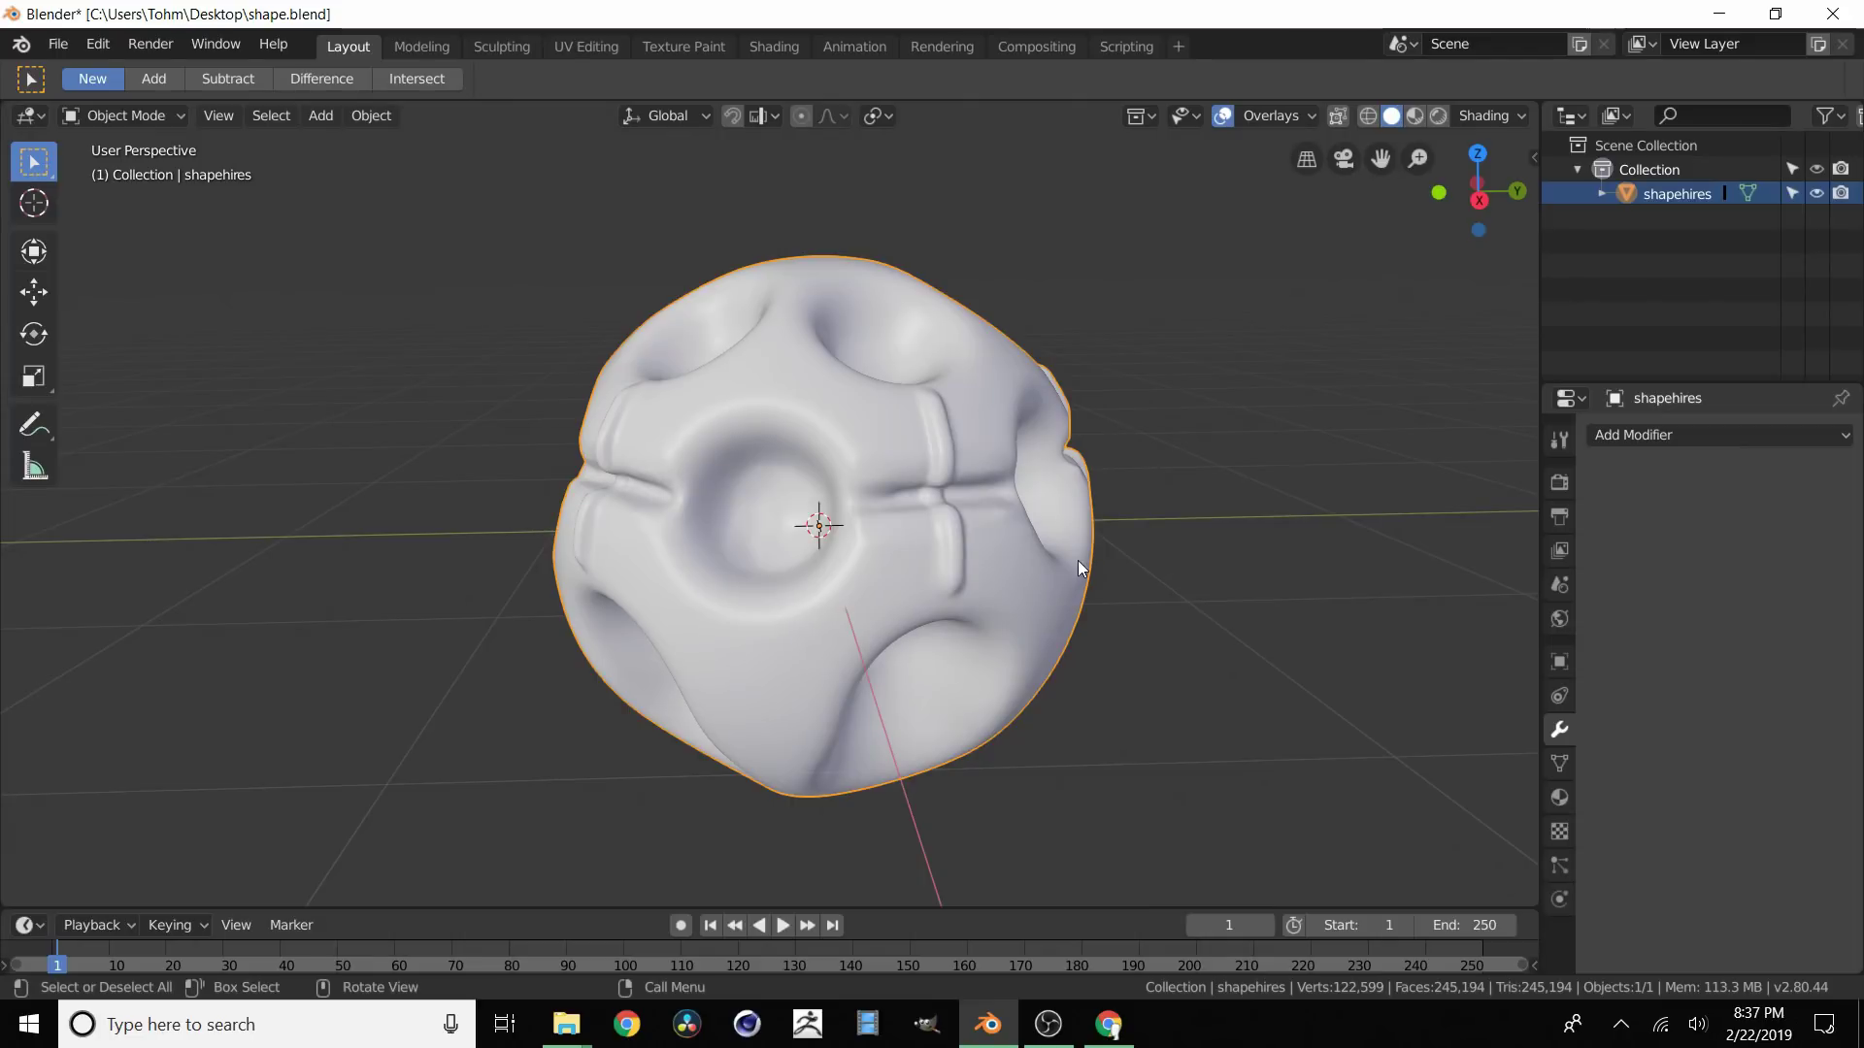
middle_drag(1020, 568, 860, 530)
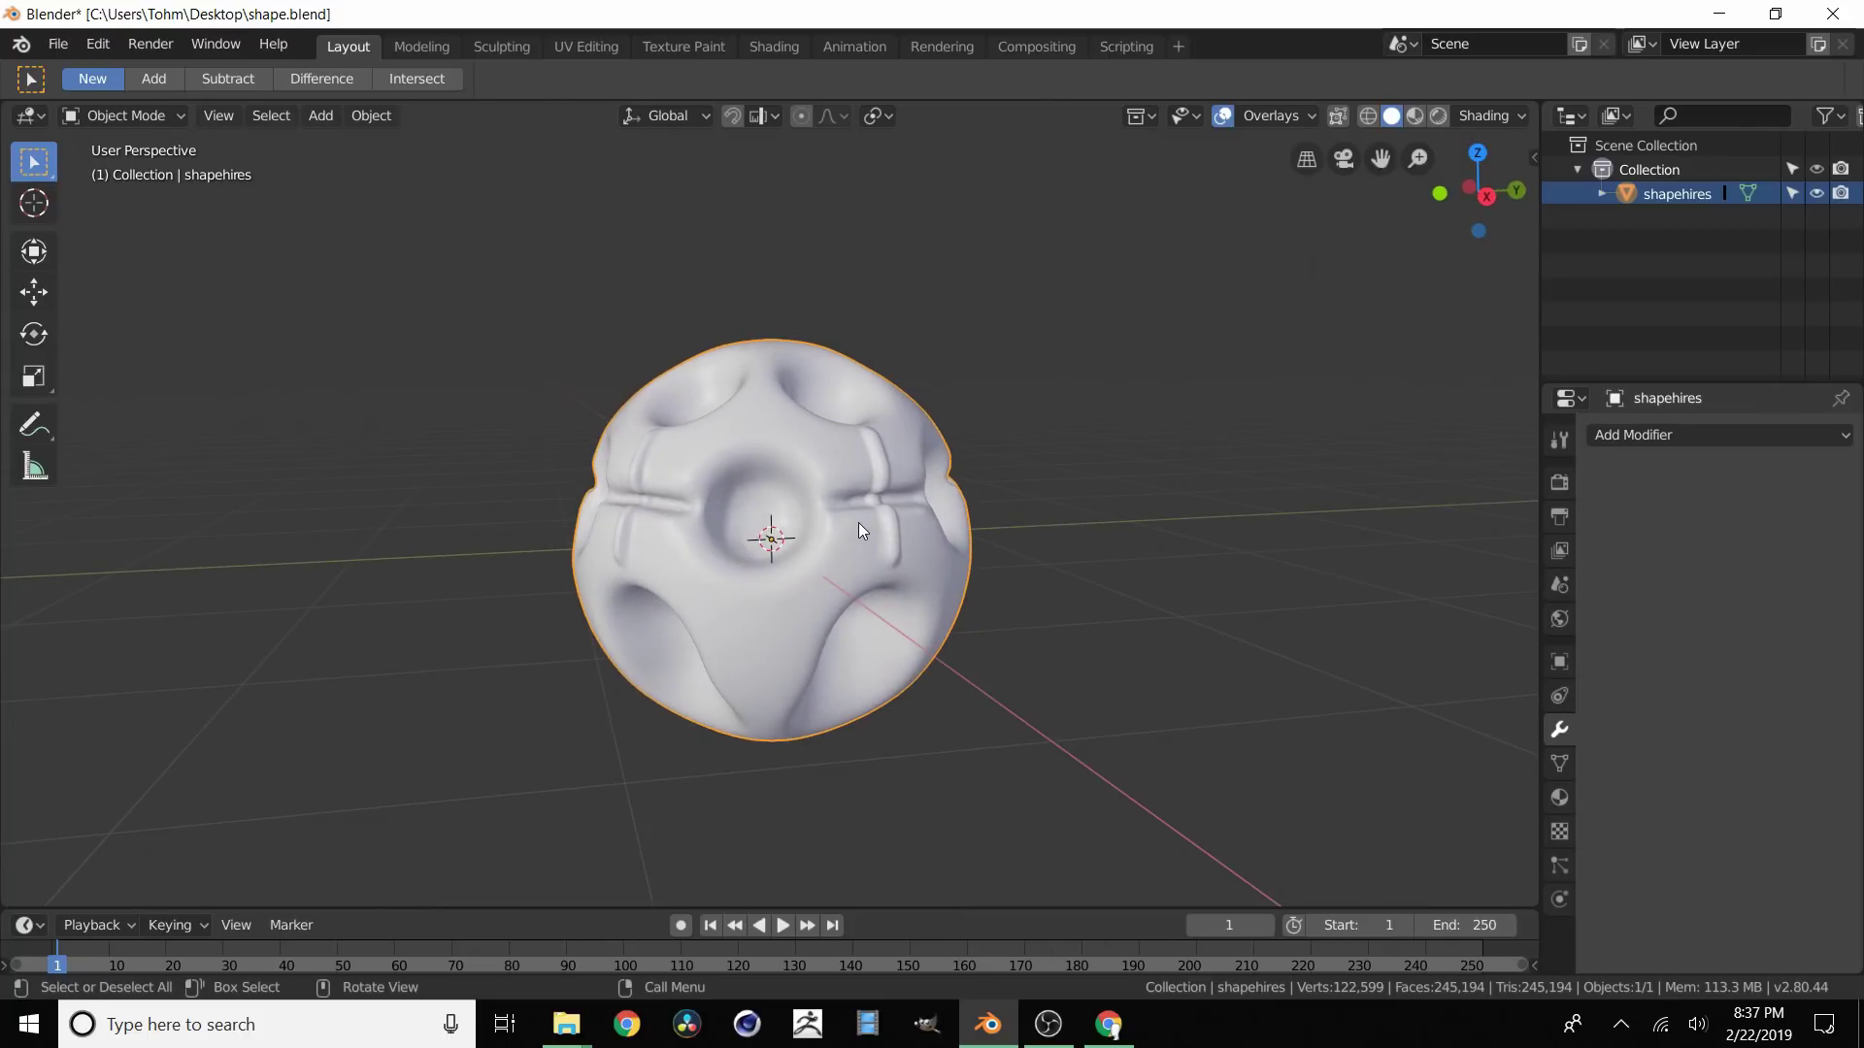
scroll(748, 534, up, 2)
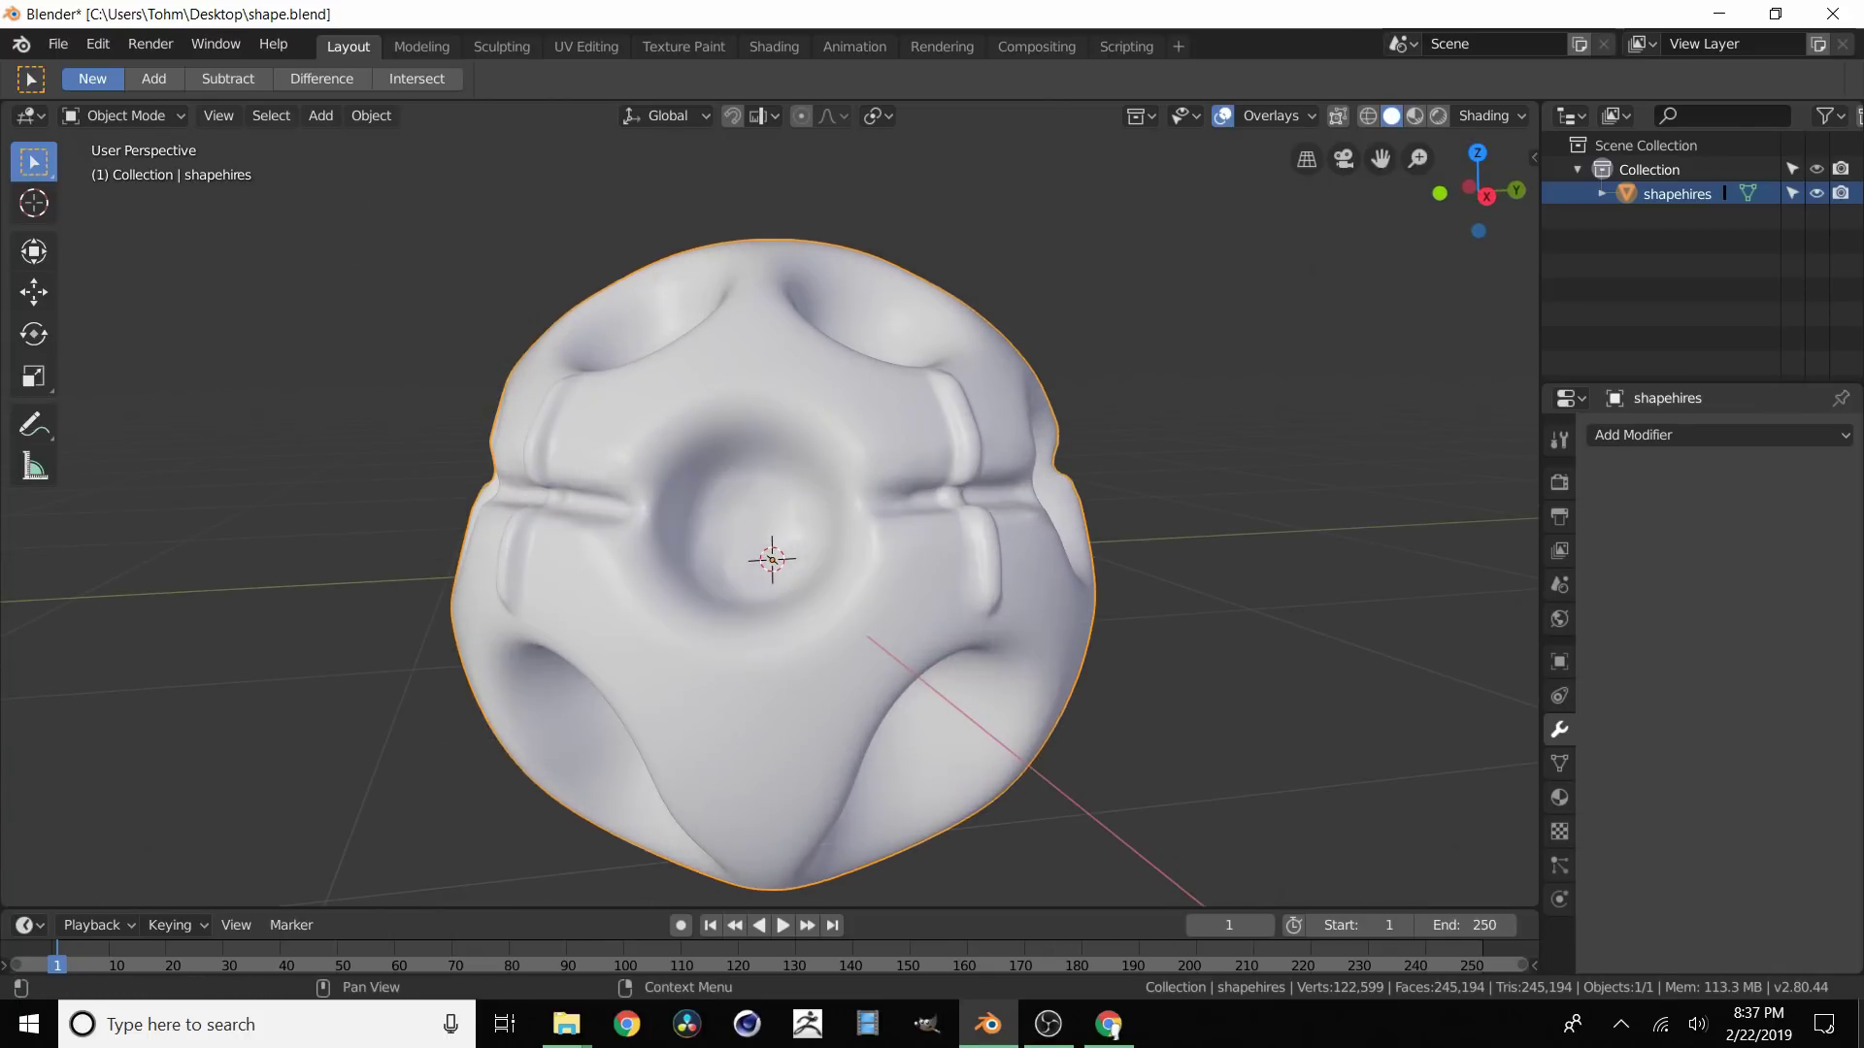
Step: Launch Instant Meshes from the desktop, maximize it, and open hires.obj
key(super+d)
double_click(66, 637)
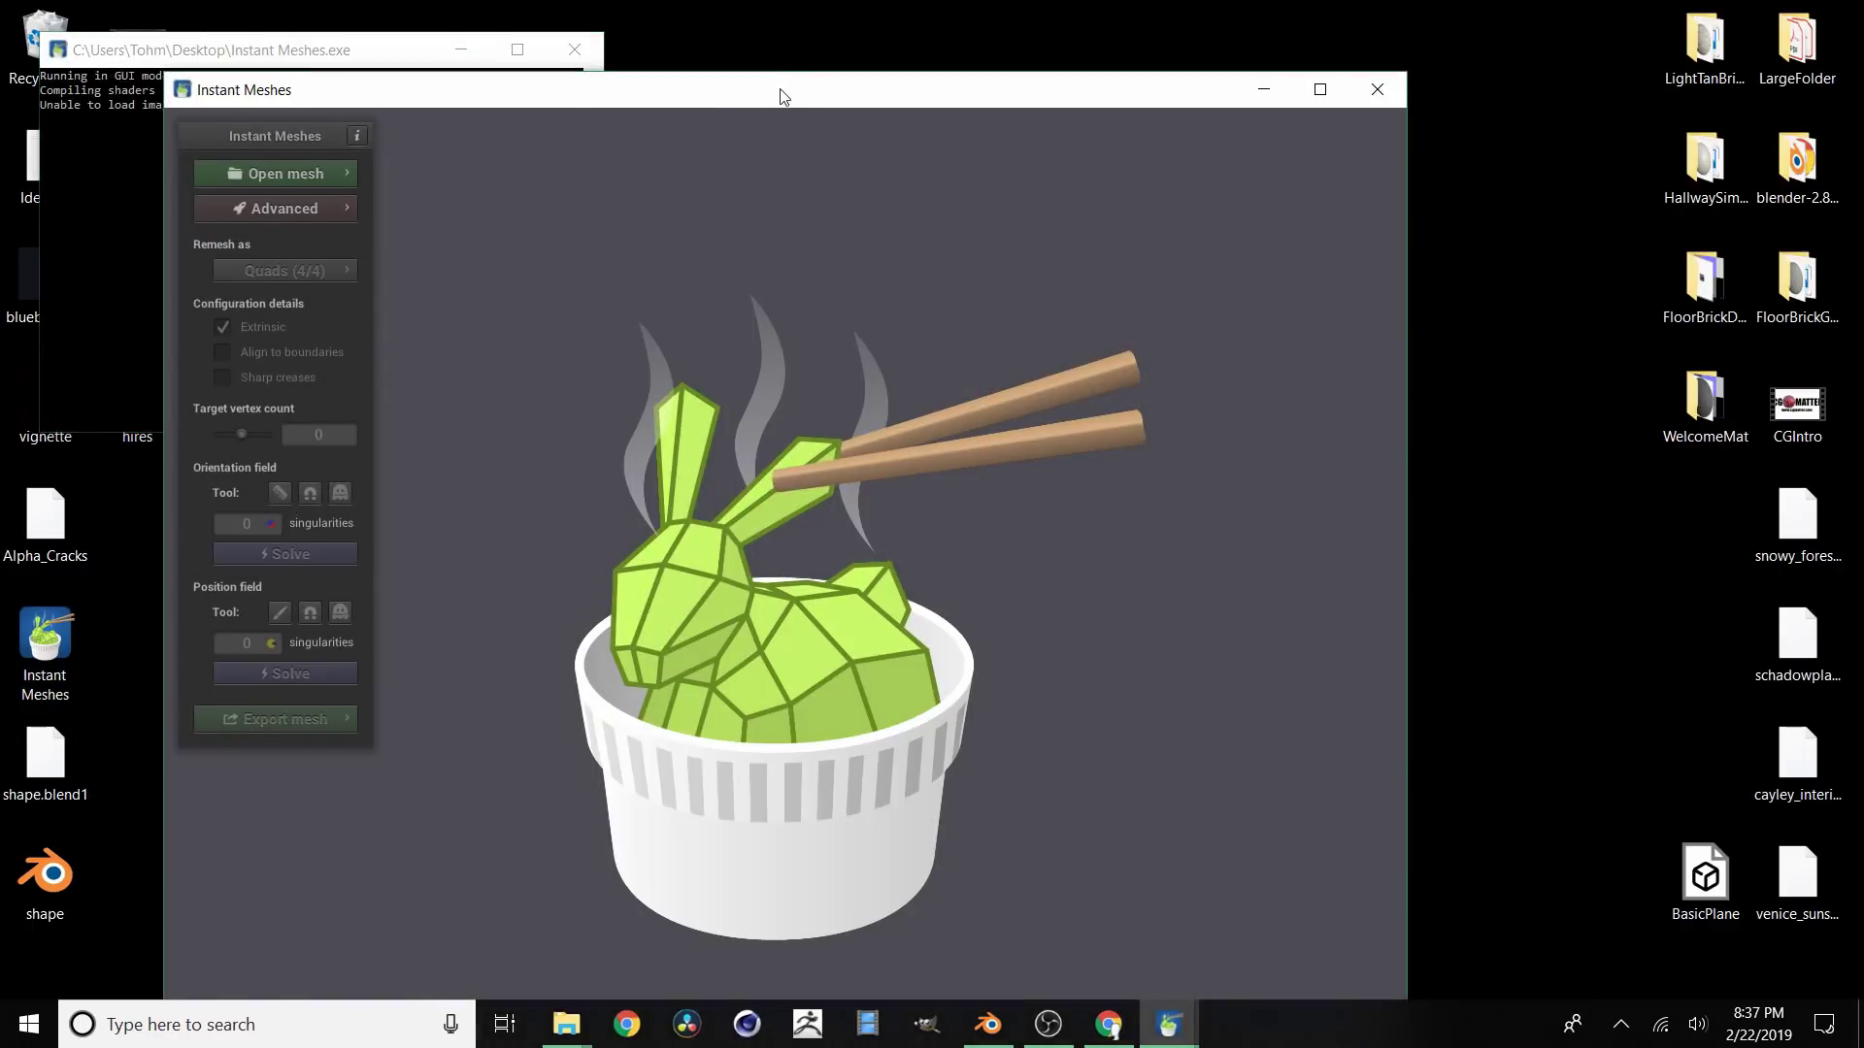
double_click(784, 96)
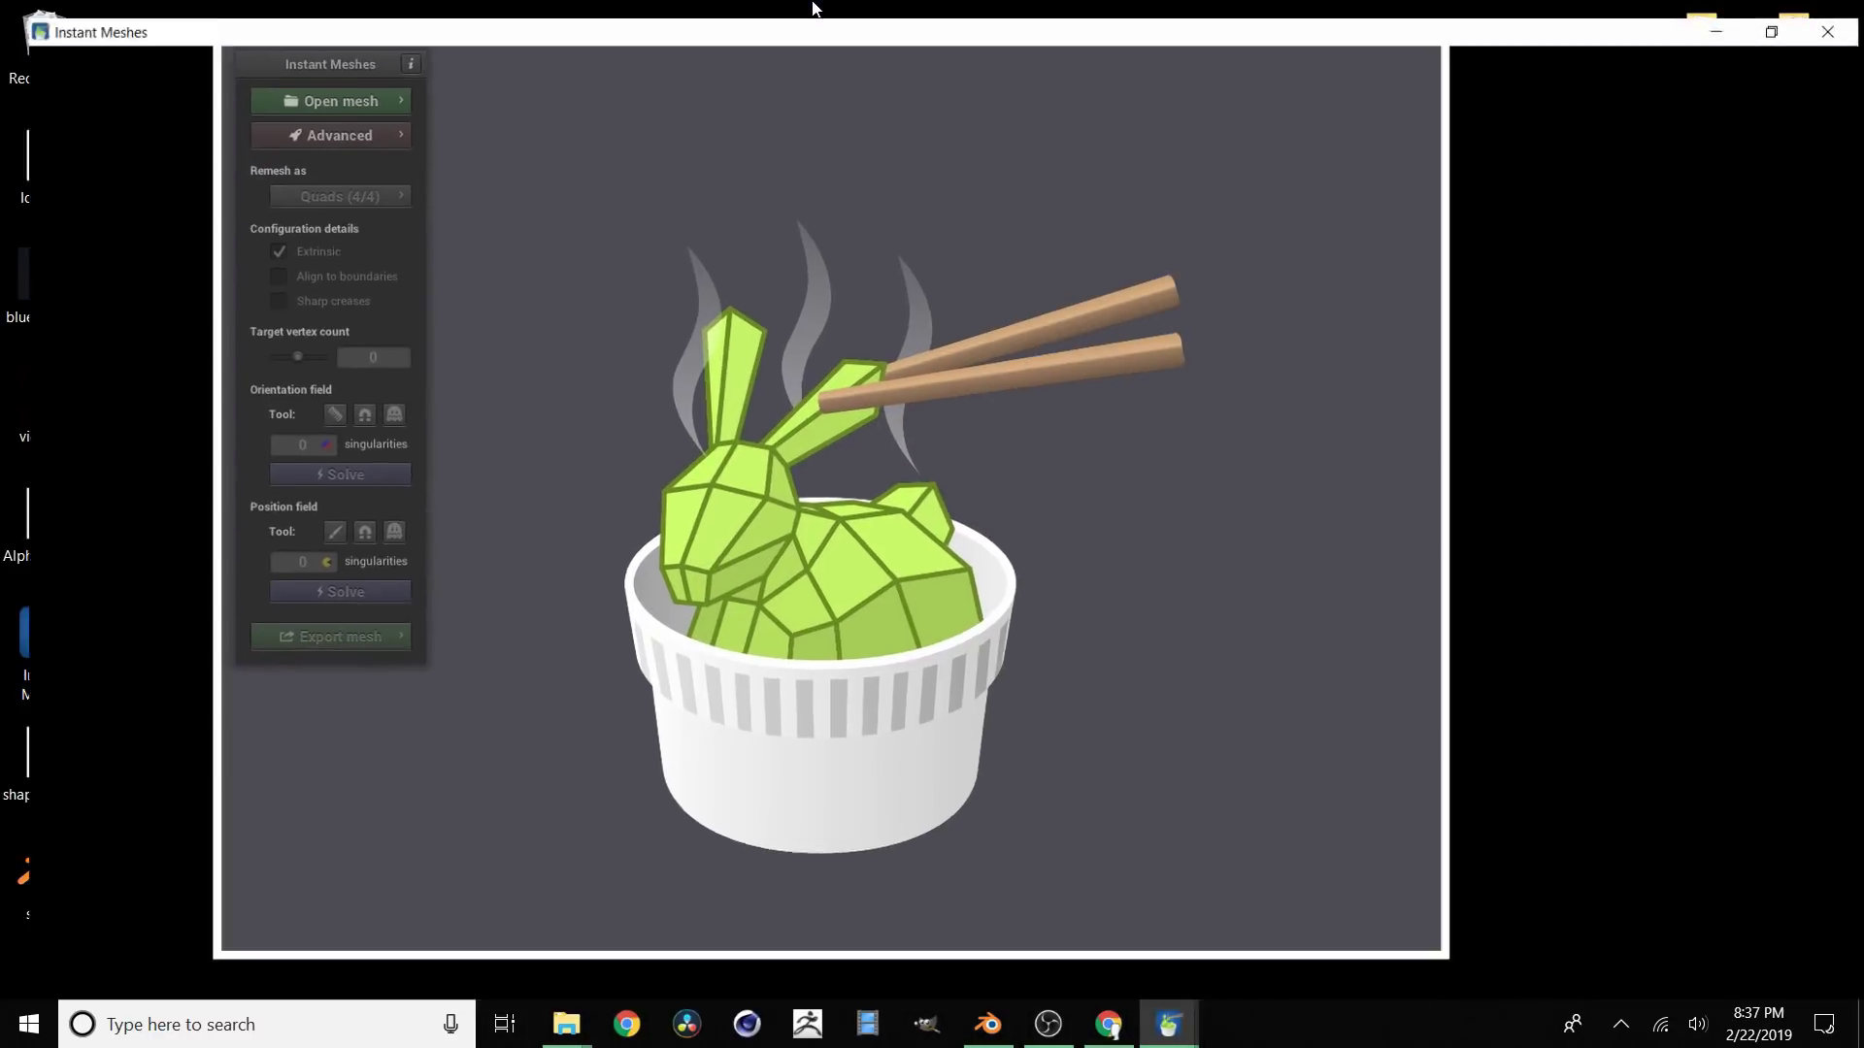
click(134, 101)
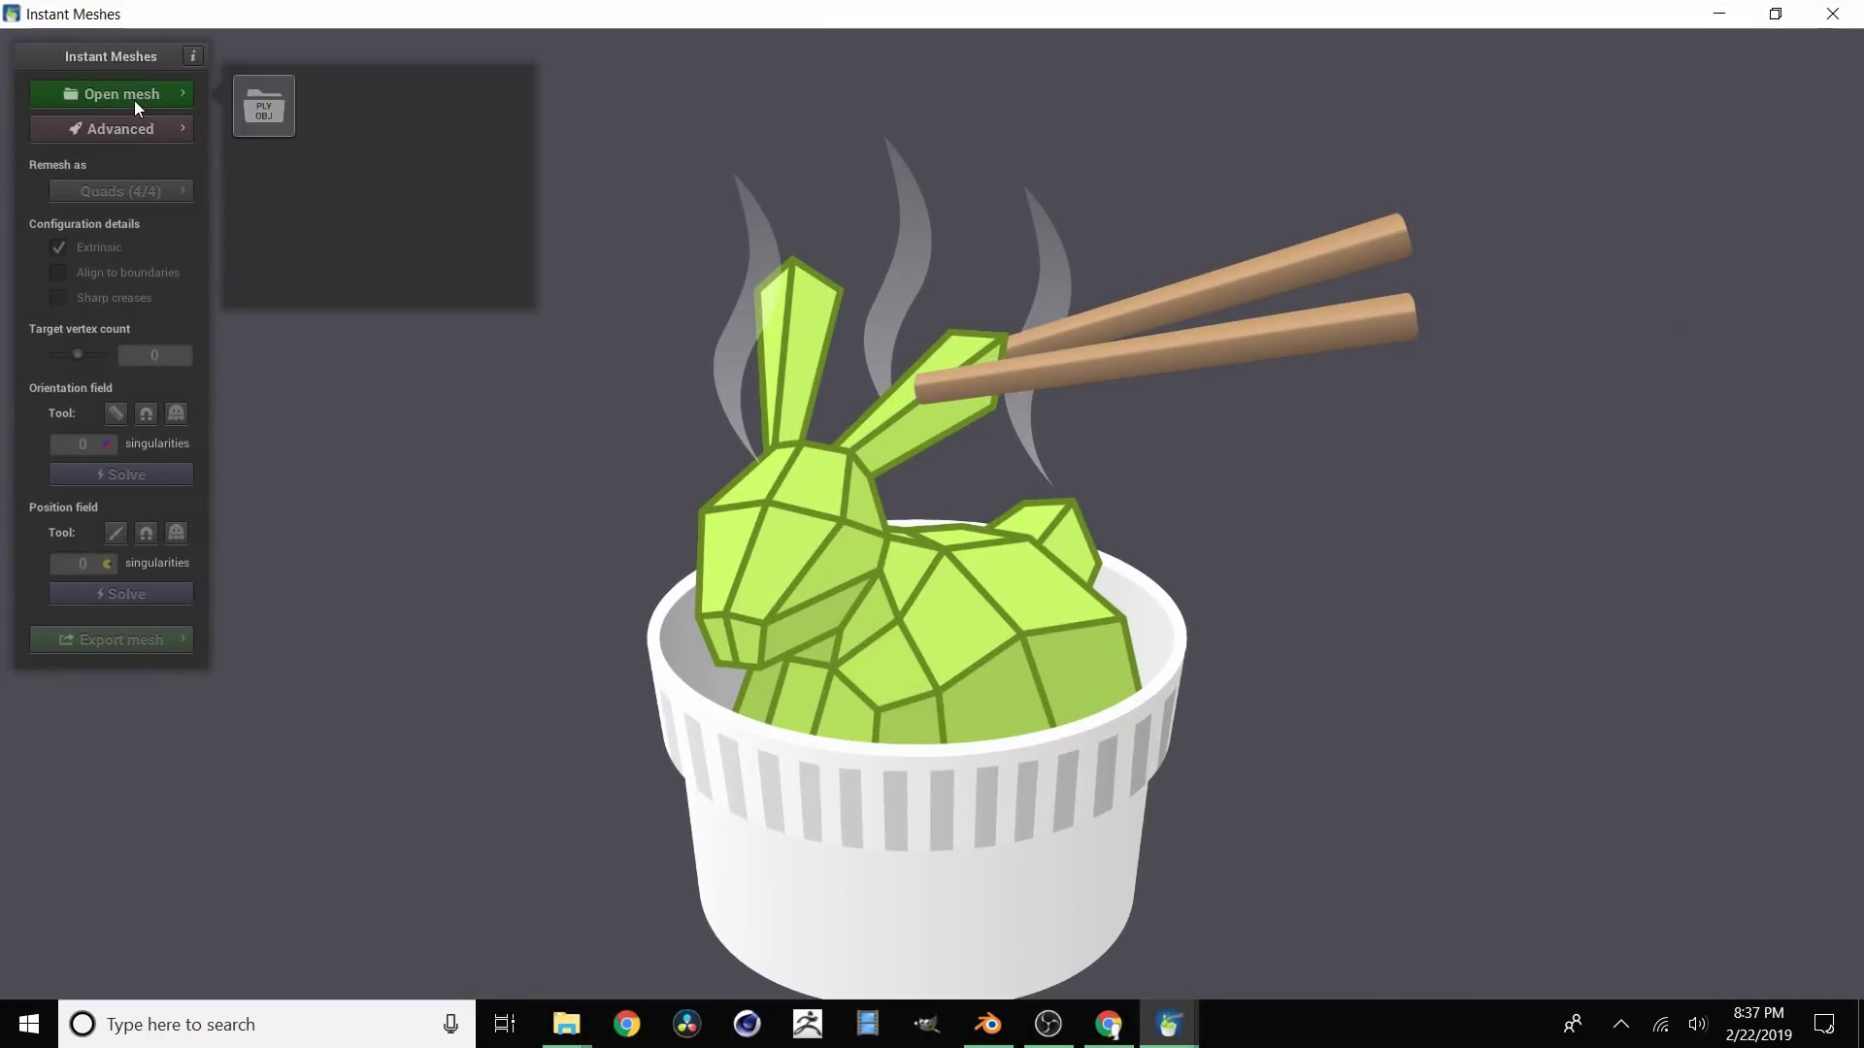
click(268, 107)
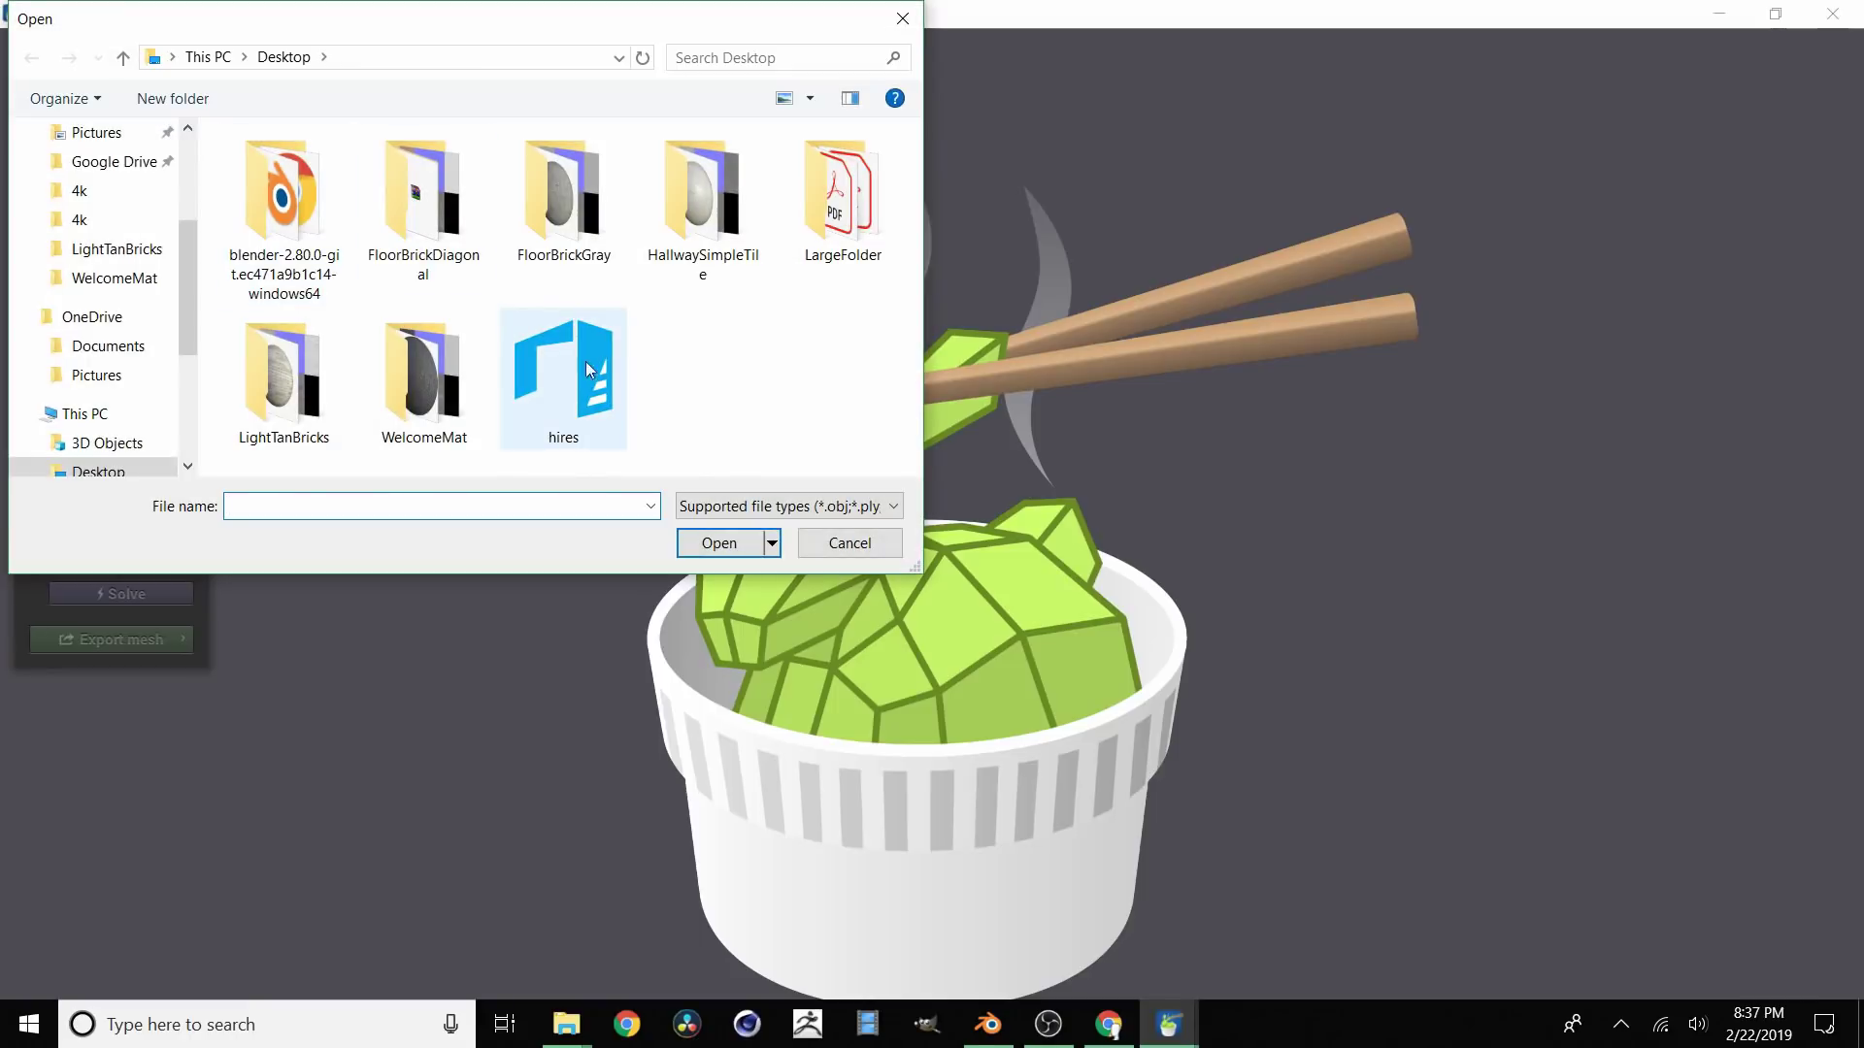
double_click(567, 391)
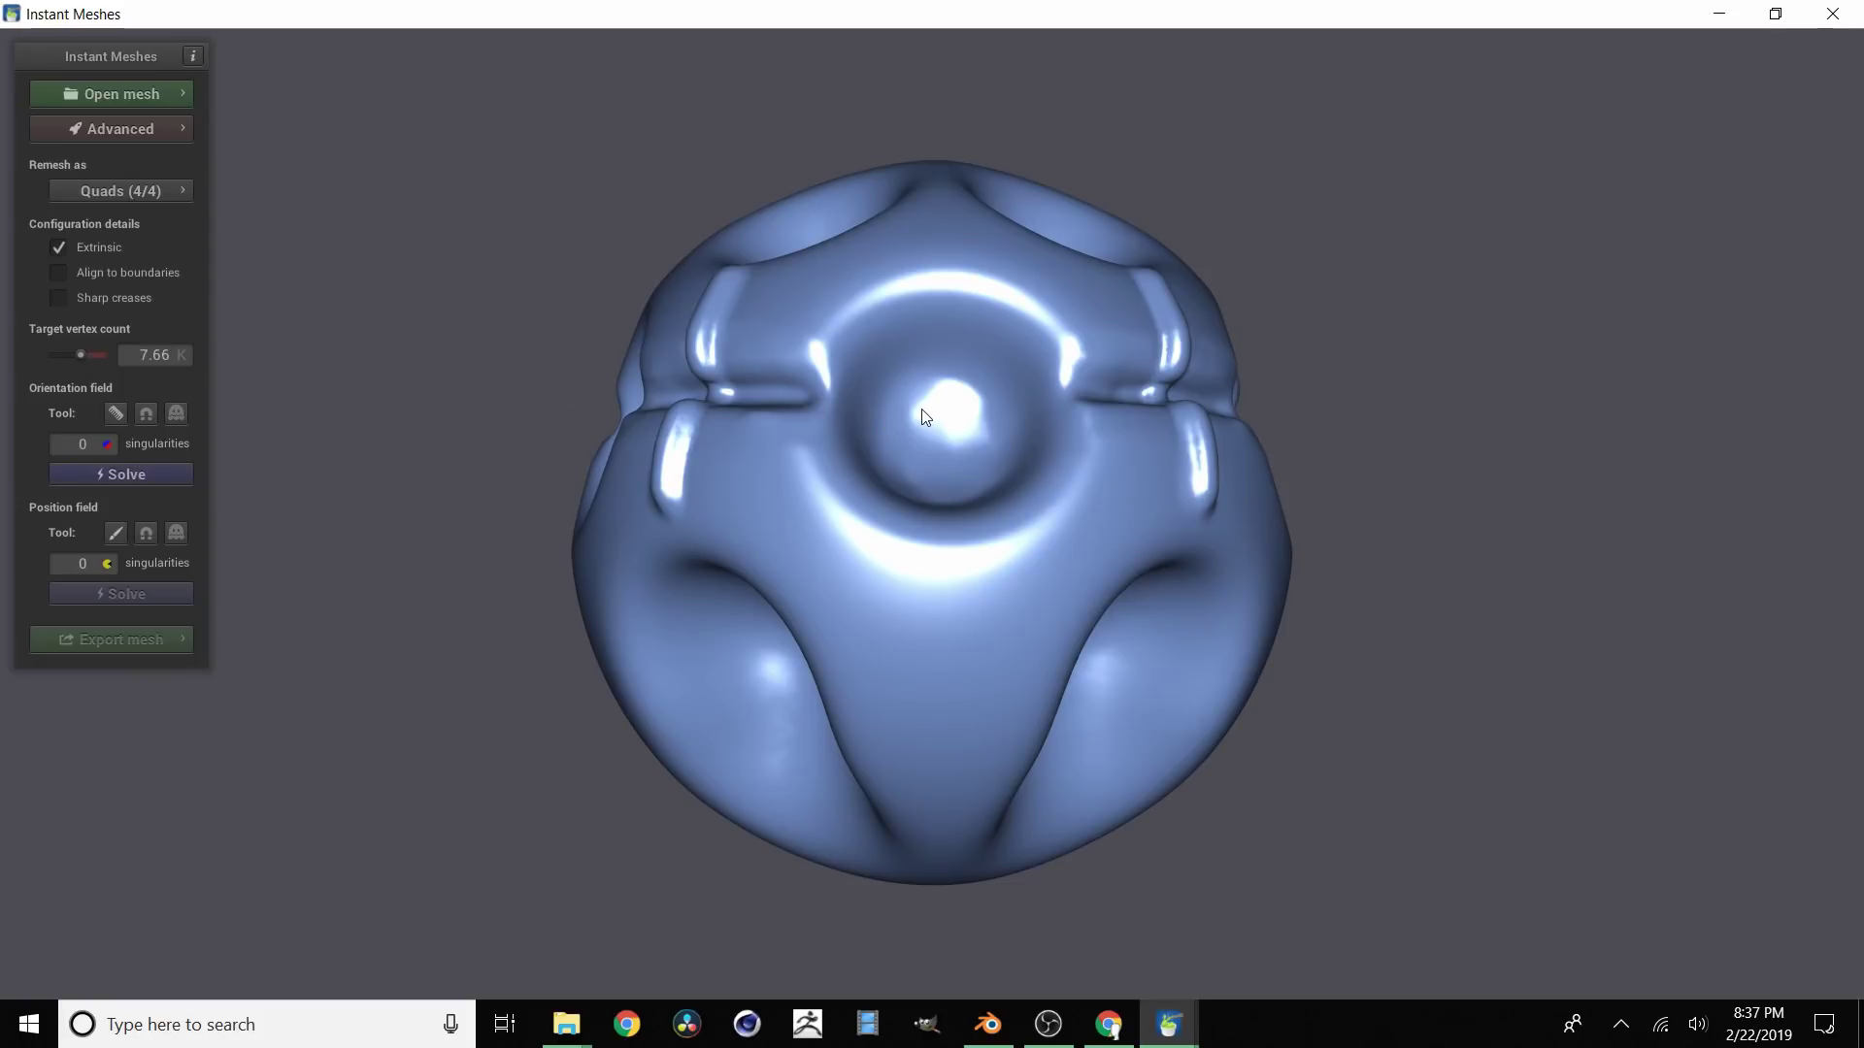
drag(953, 445, 1093, 357)
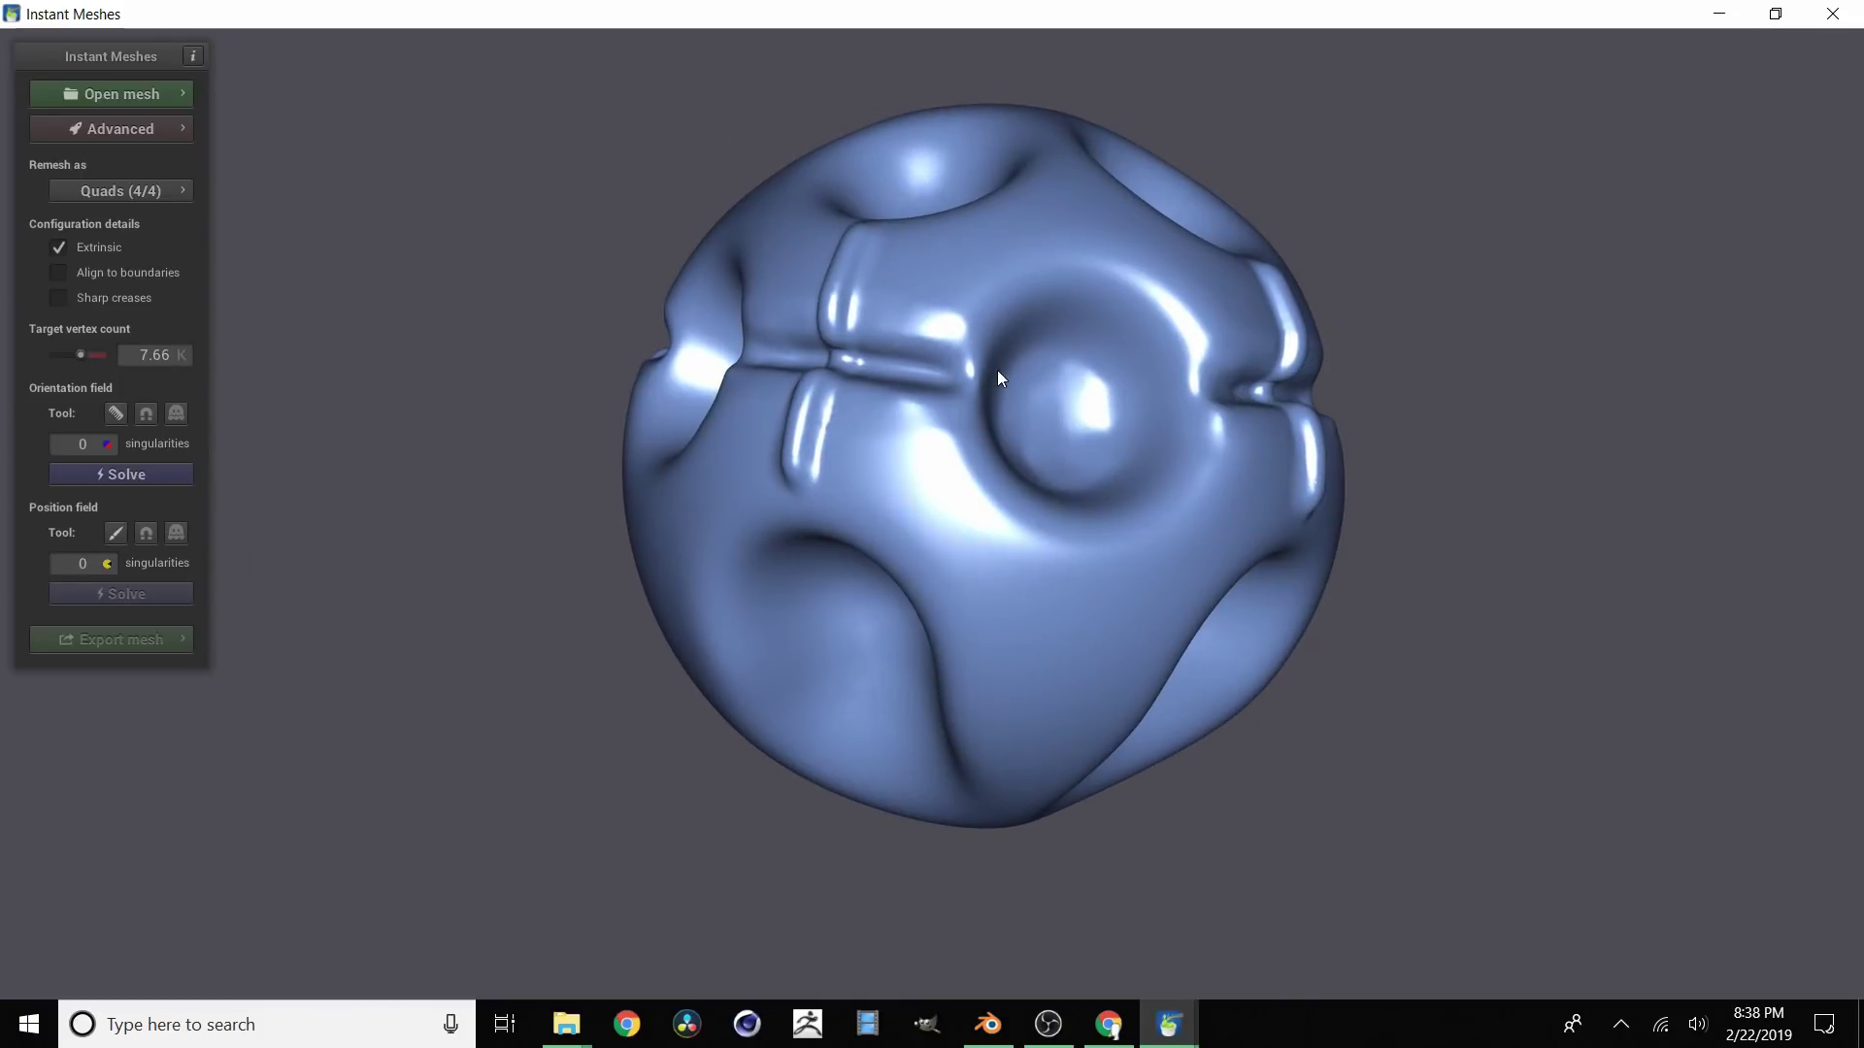
scroll(999, 390, down, 3)
scroll(998, 393, up, 3)
drag(998, 392, 853, 349)
scroll(840, 386, up, 2)
scroll(841, 386, down, 4)
scroll(840, 387, up, 3)
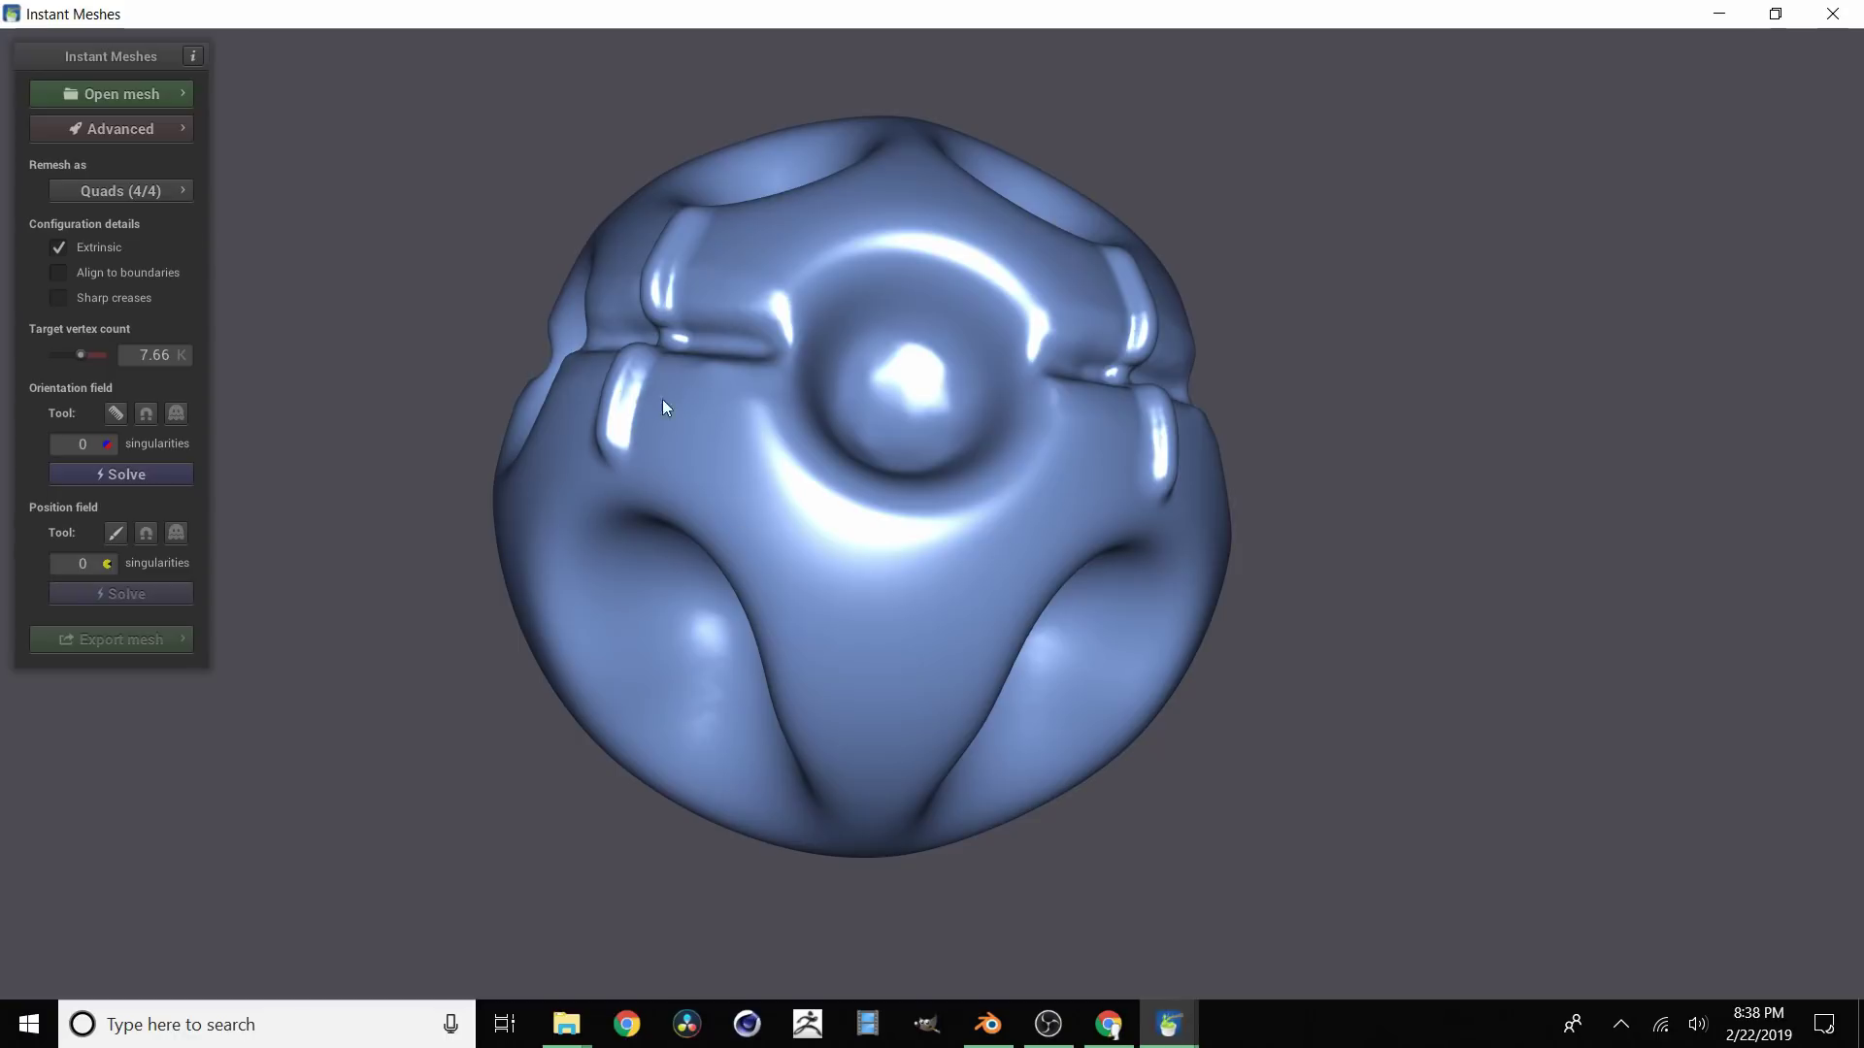
click(183, 193)
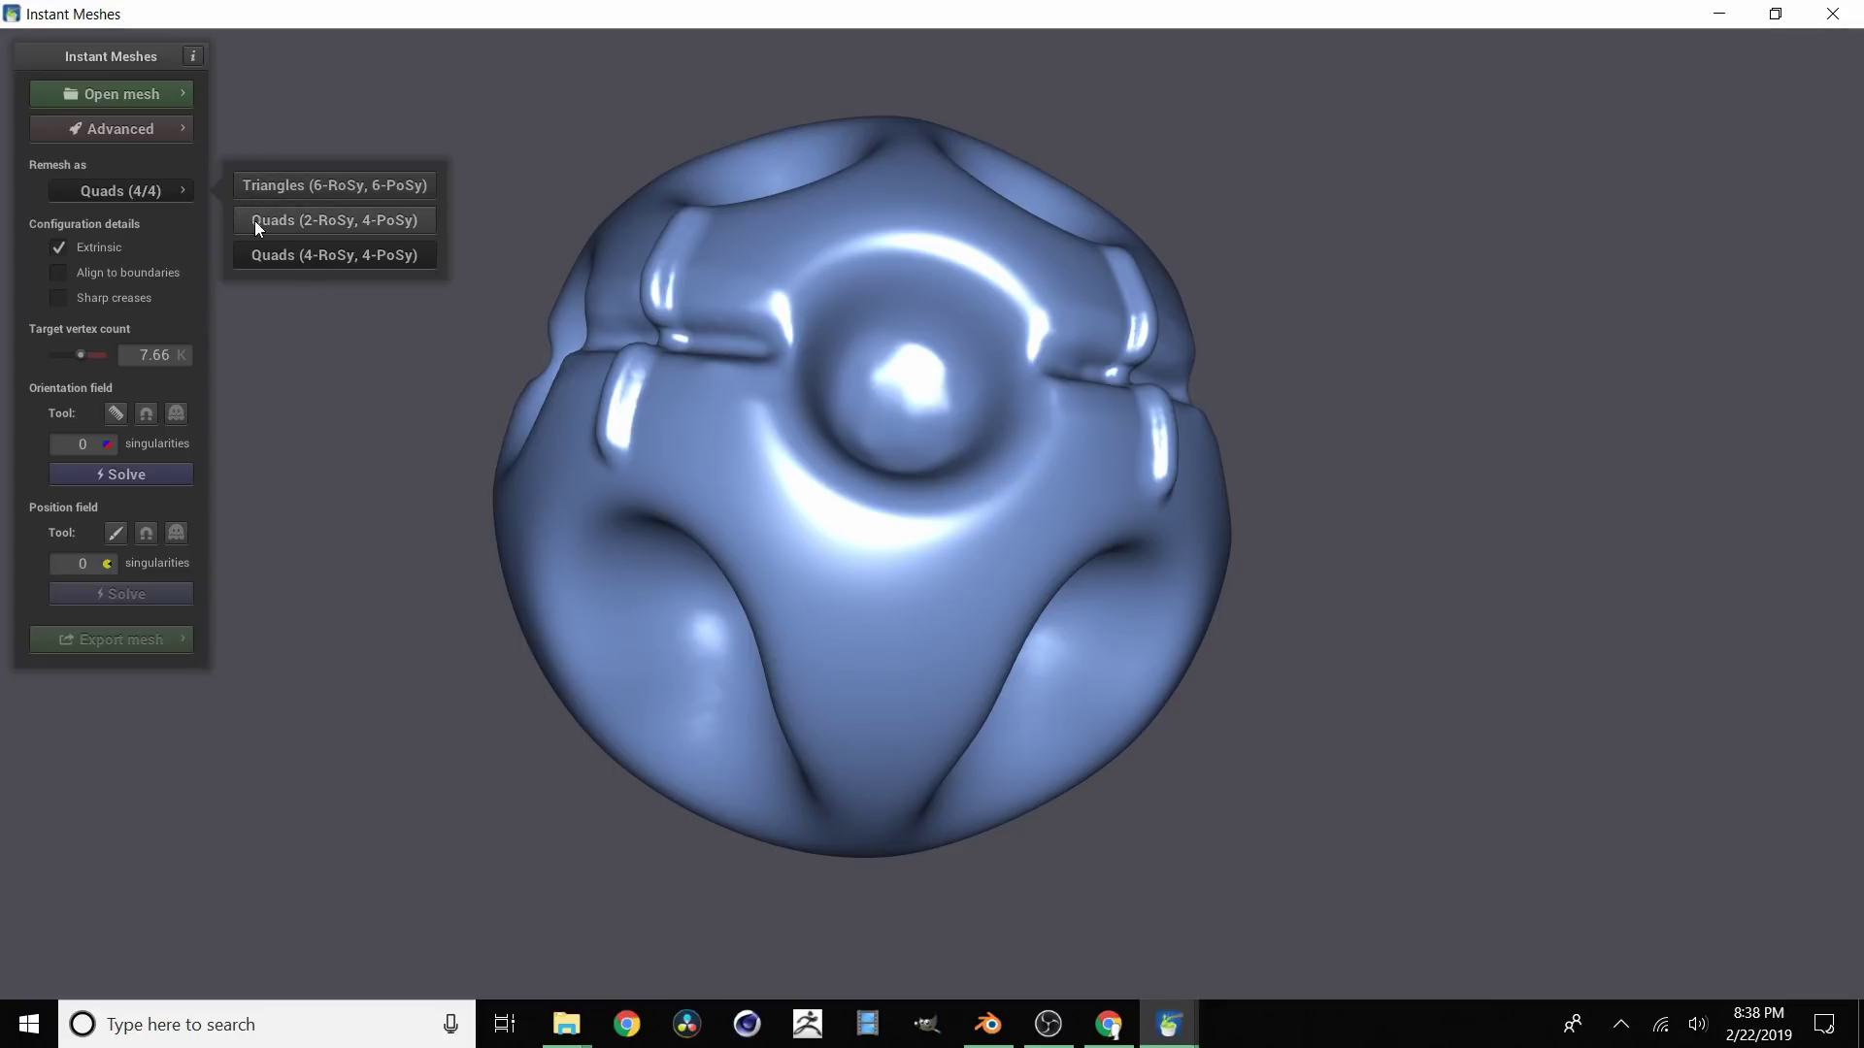
click(282, 250)
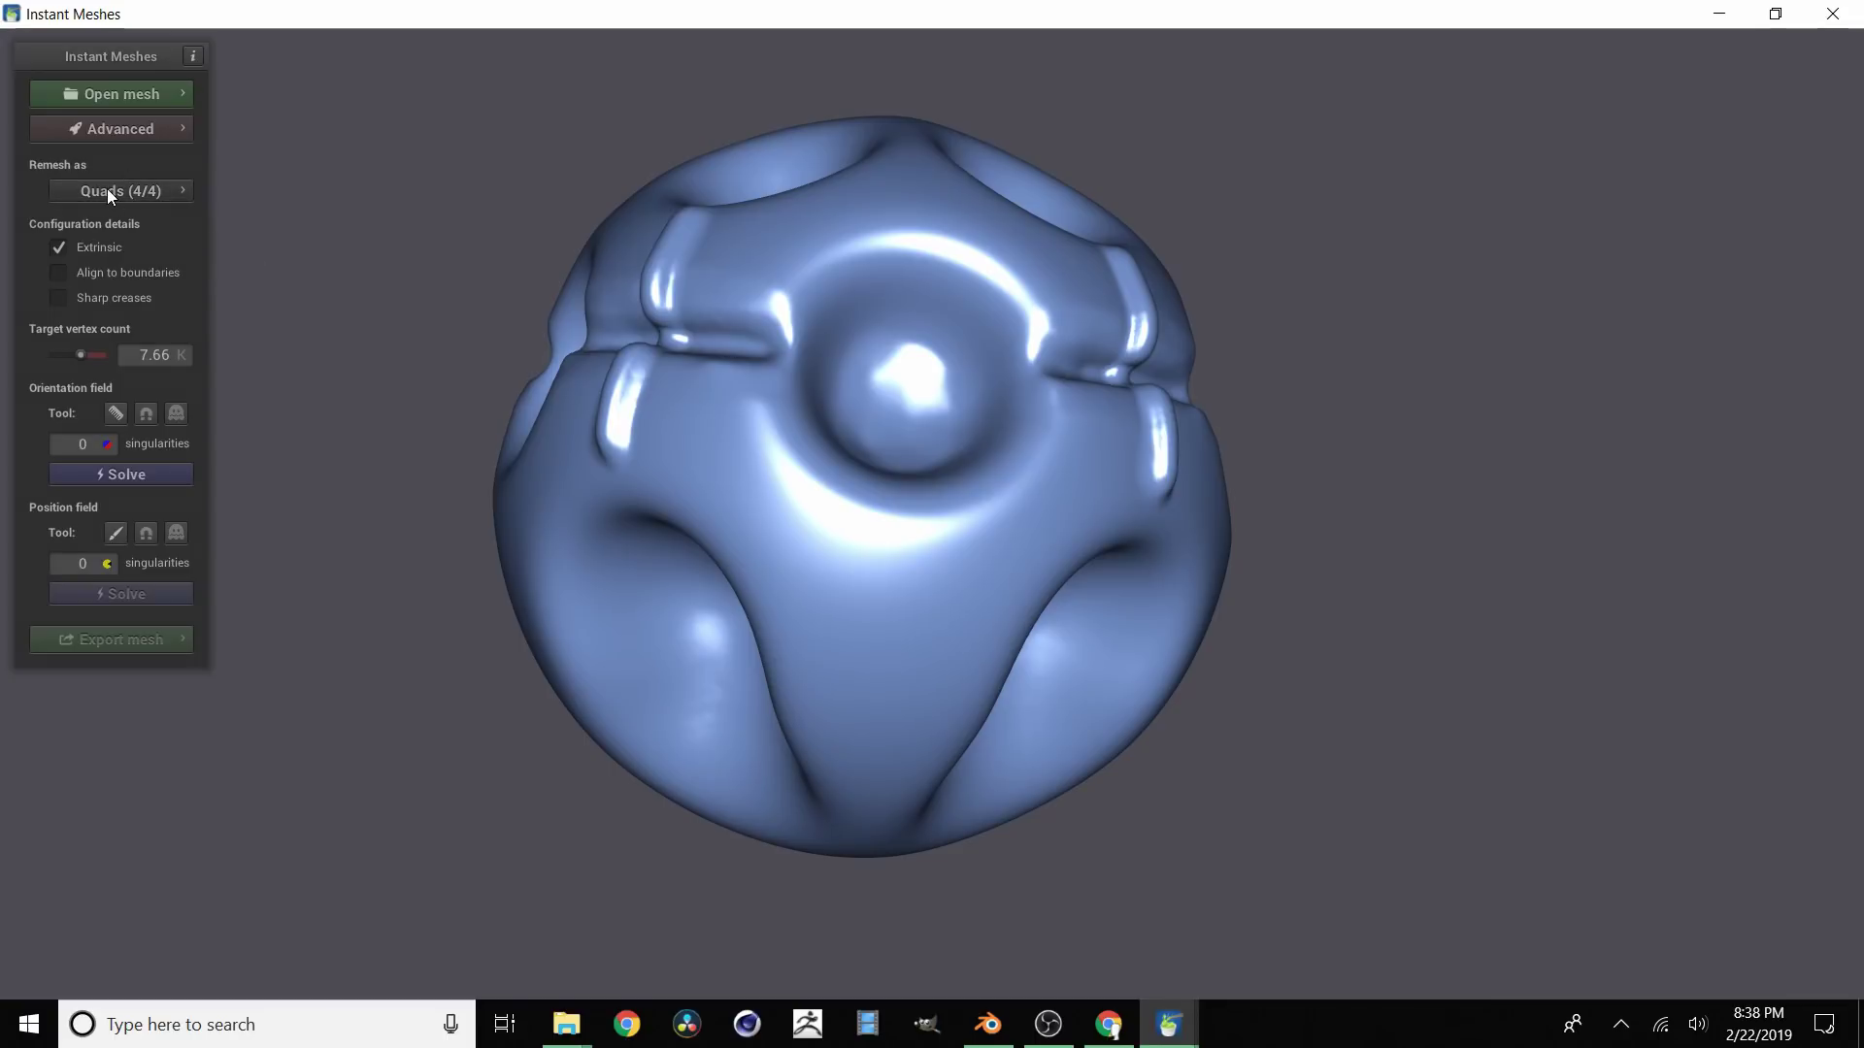
scroll(684, 390, down, 2)
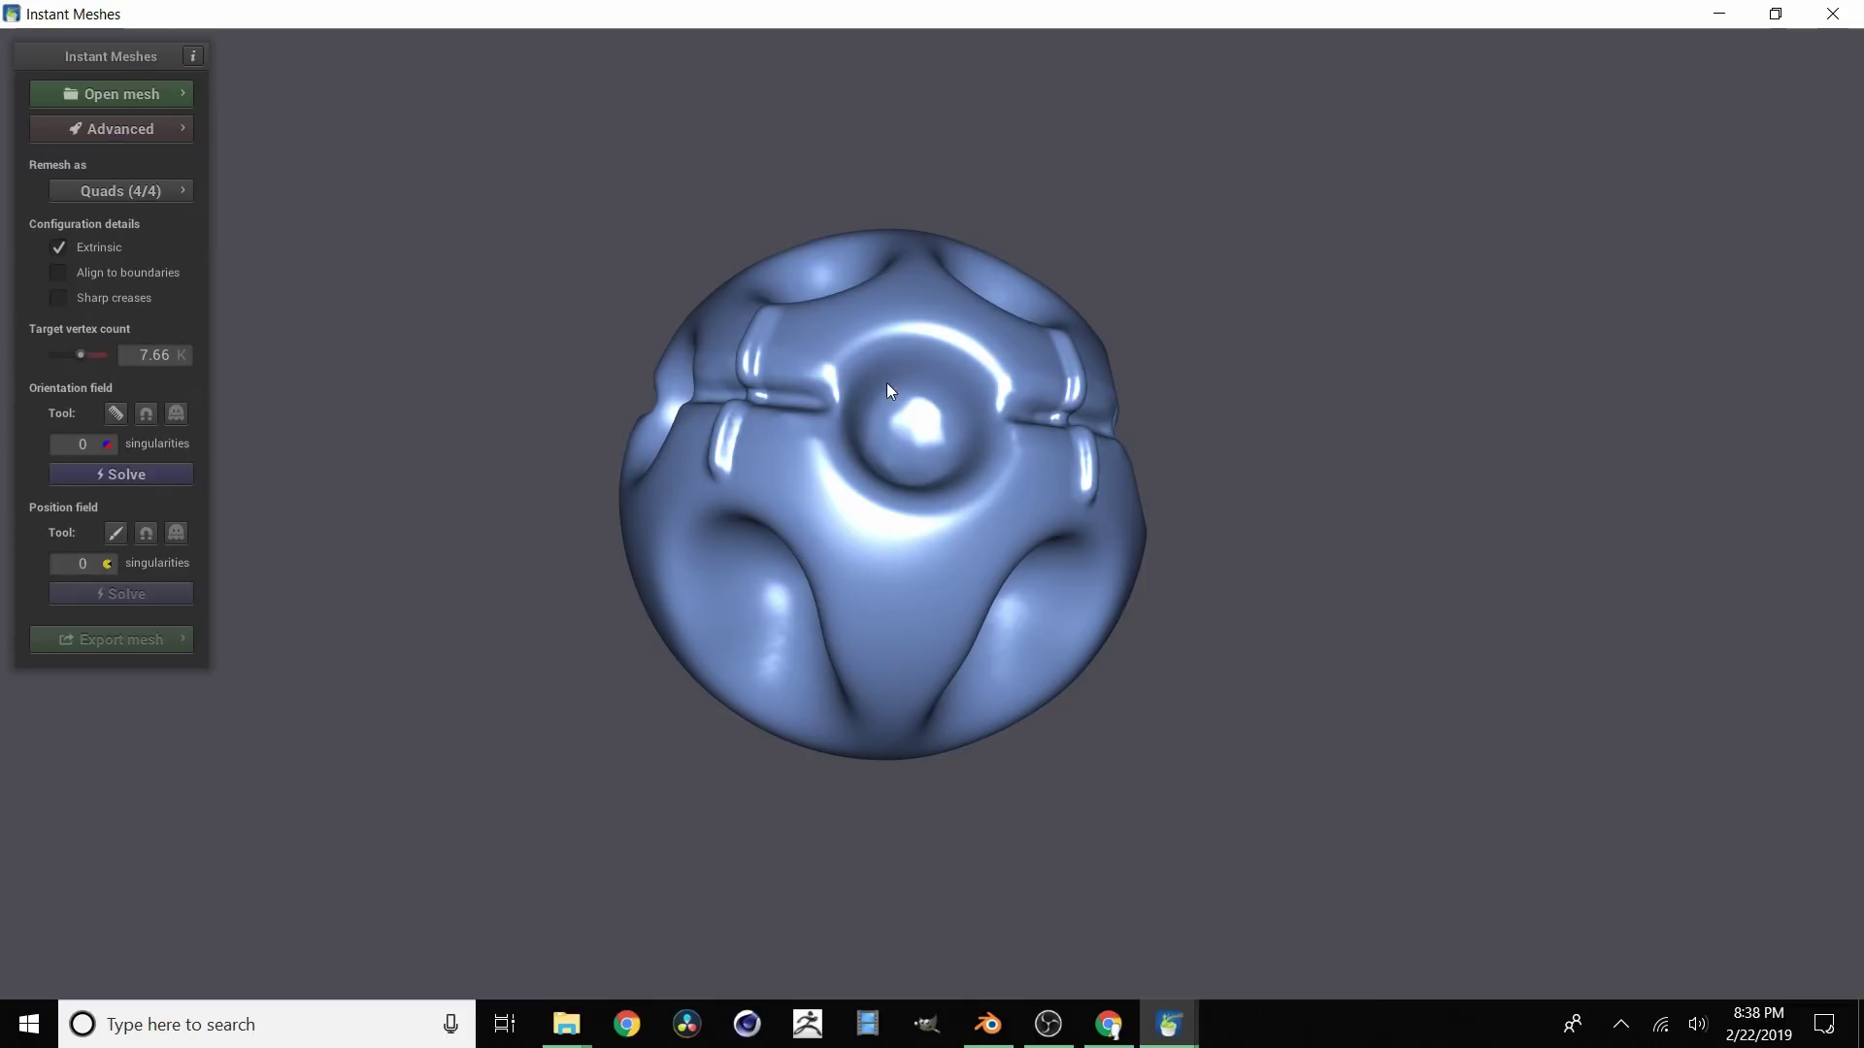
drag(887, 390, 854, 456)
drag(865, 561, 848, 423)
scroll(848, 422, up, 3)
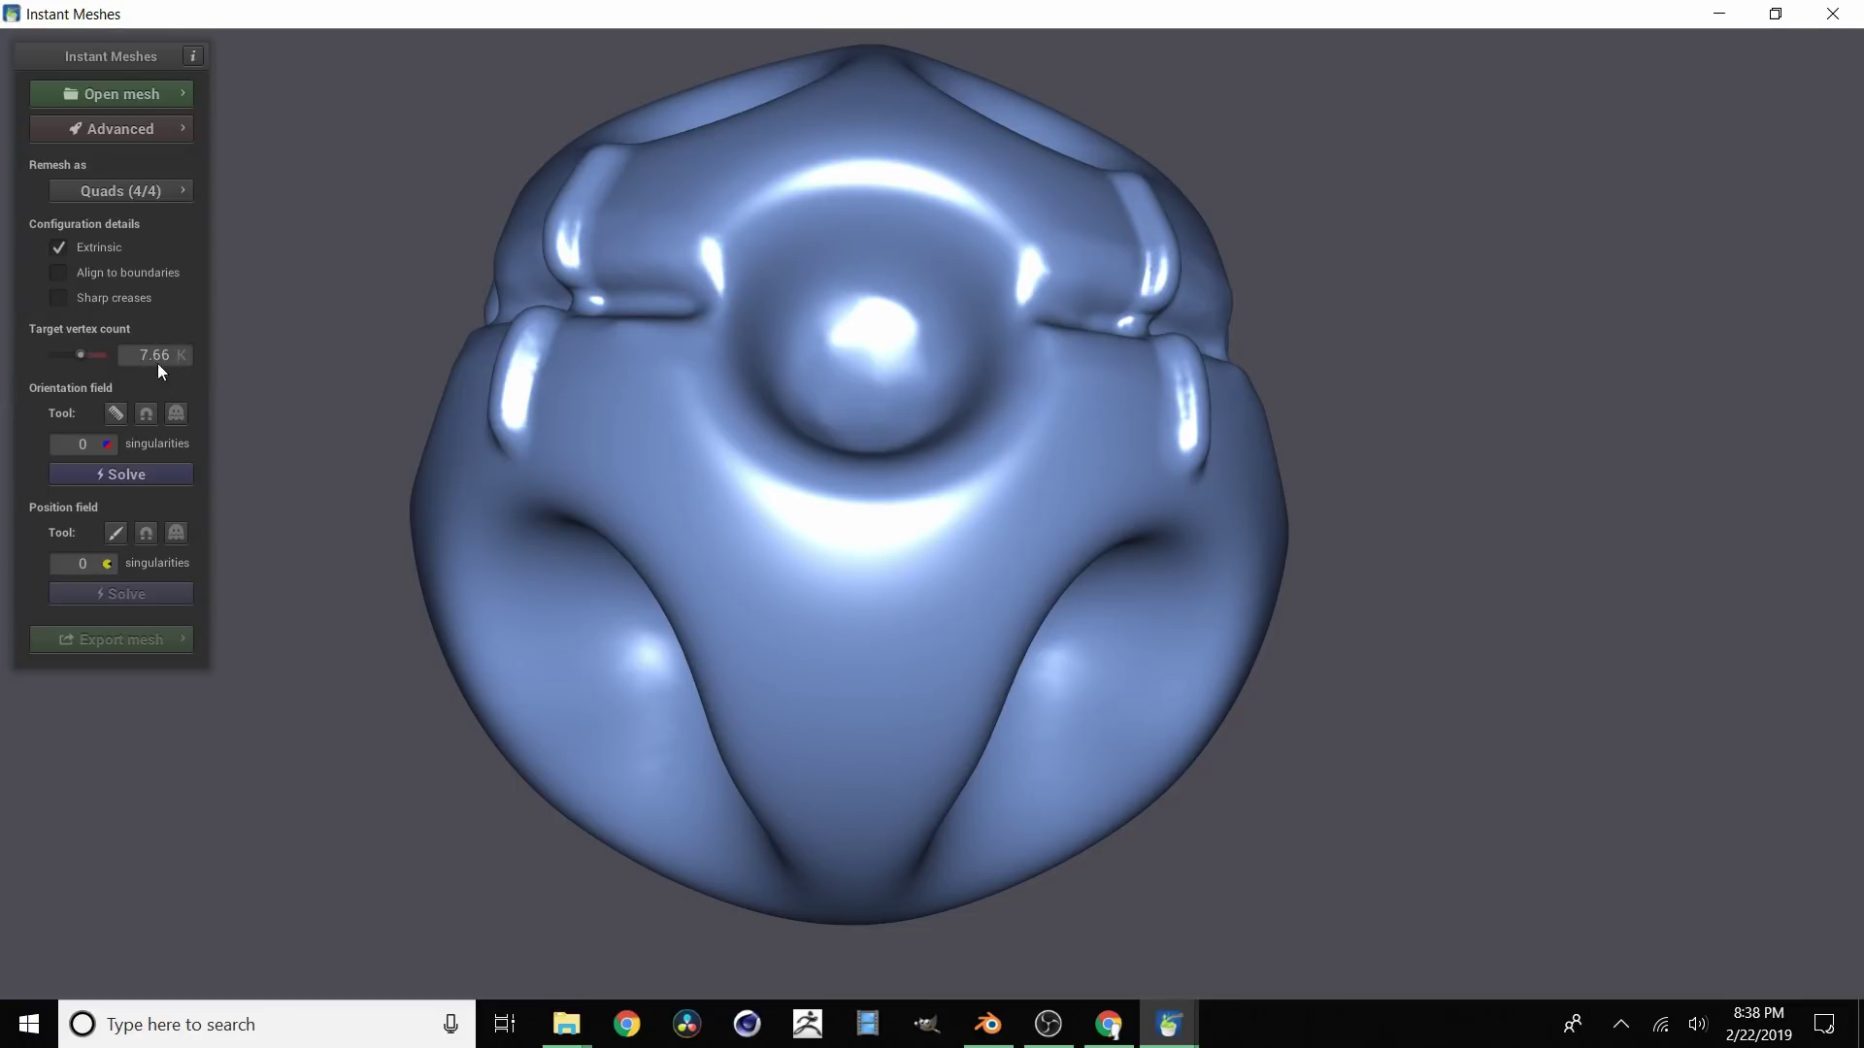
scroll(777, 421, down, 3)
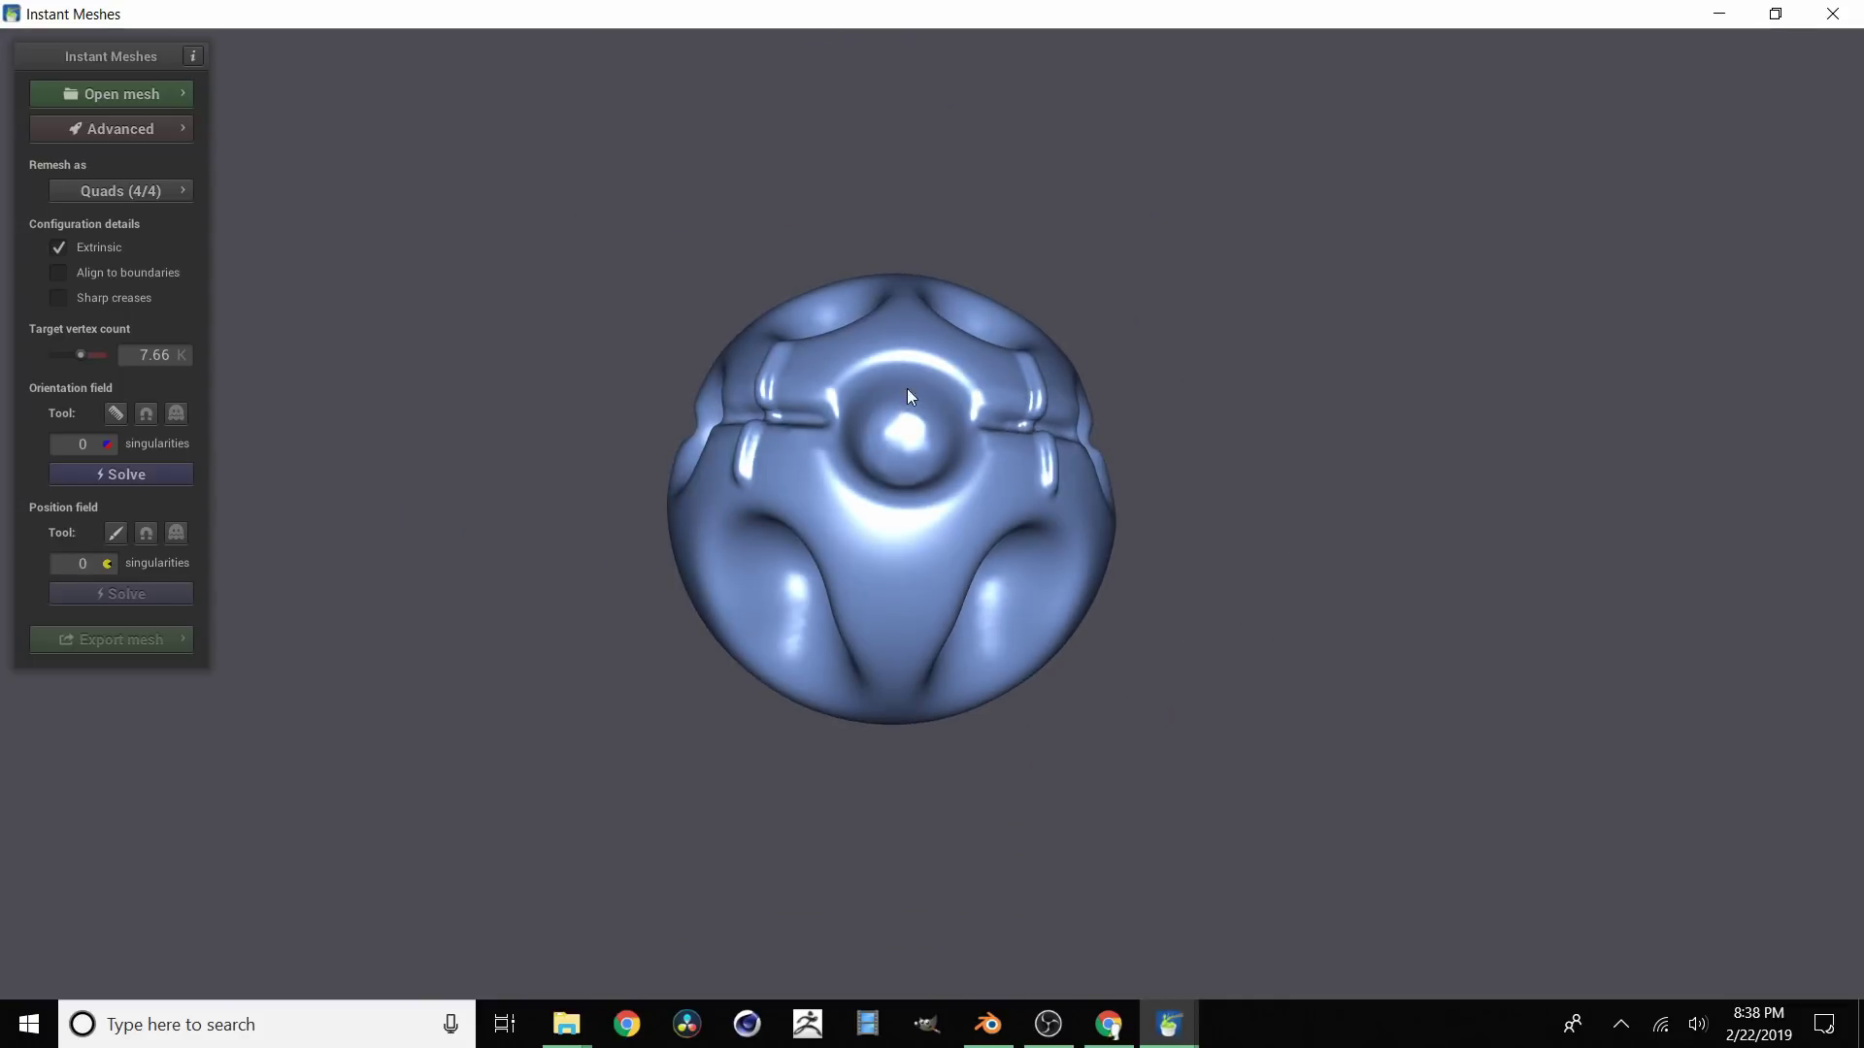
drag(906, 388, 874, 447)
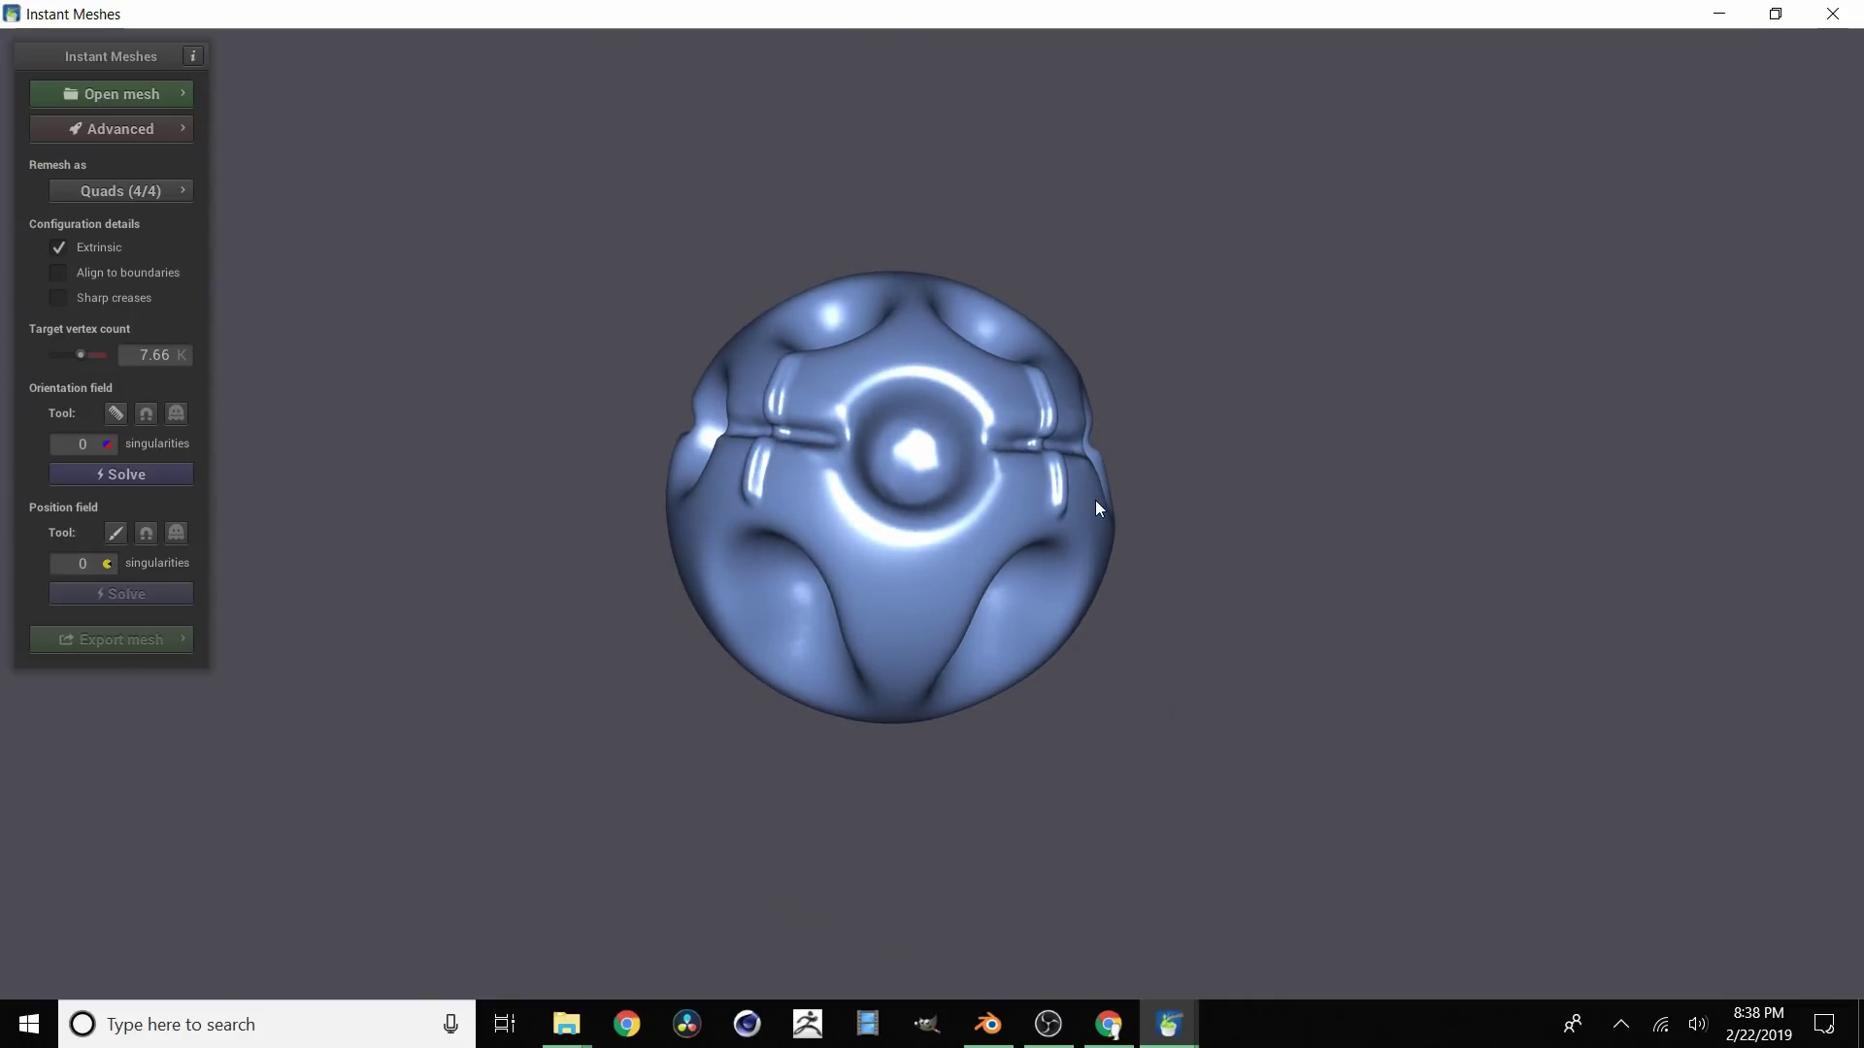
scroll(1046, 495, up, 2)
drag(868, 336, 898, 398)
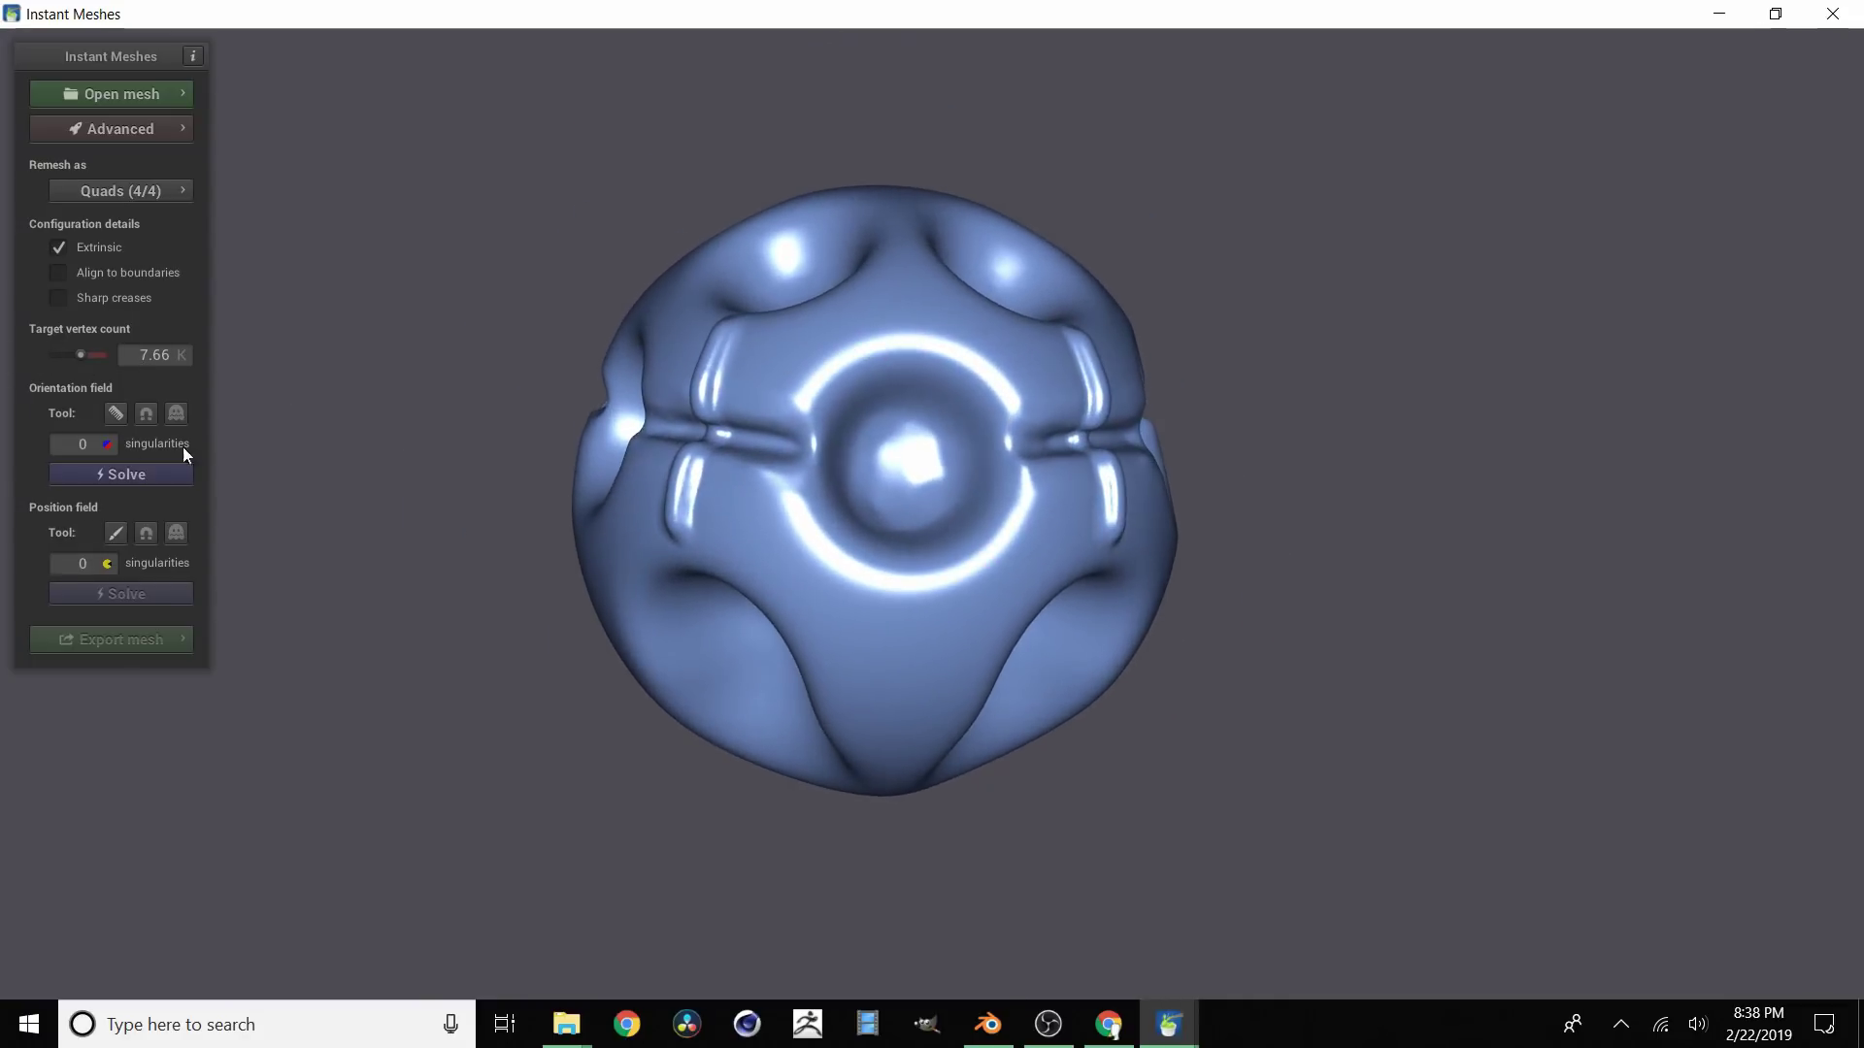
Step: Solve the orientation field, then comb one stroke across the upper-left bulge
click(123, 472)
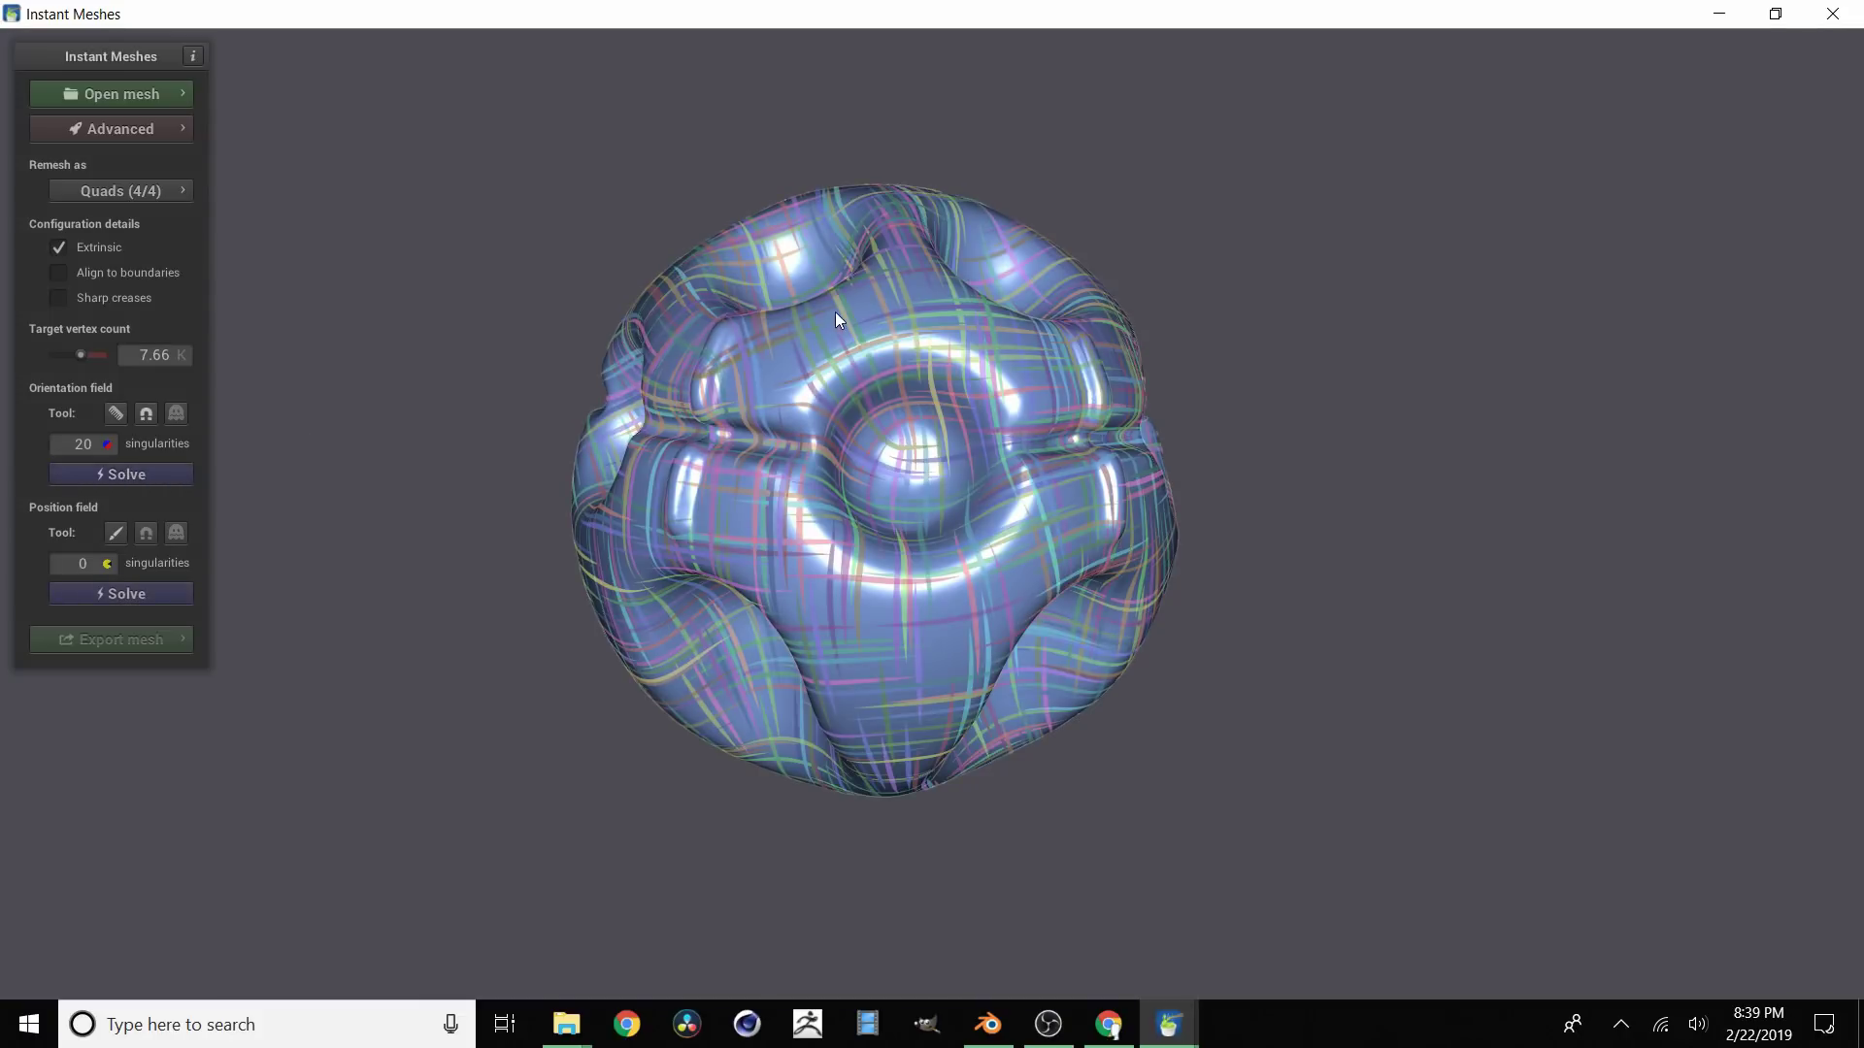
drag(836, 317, 850, 441)
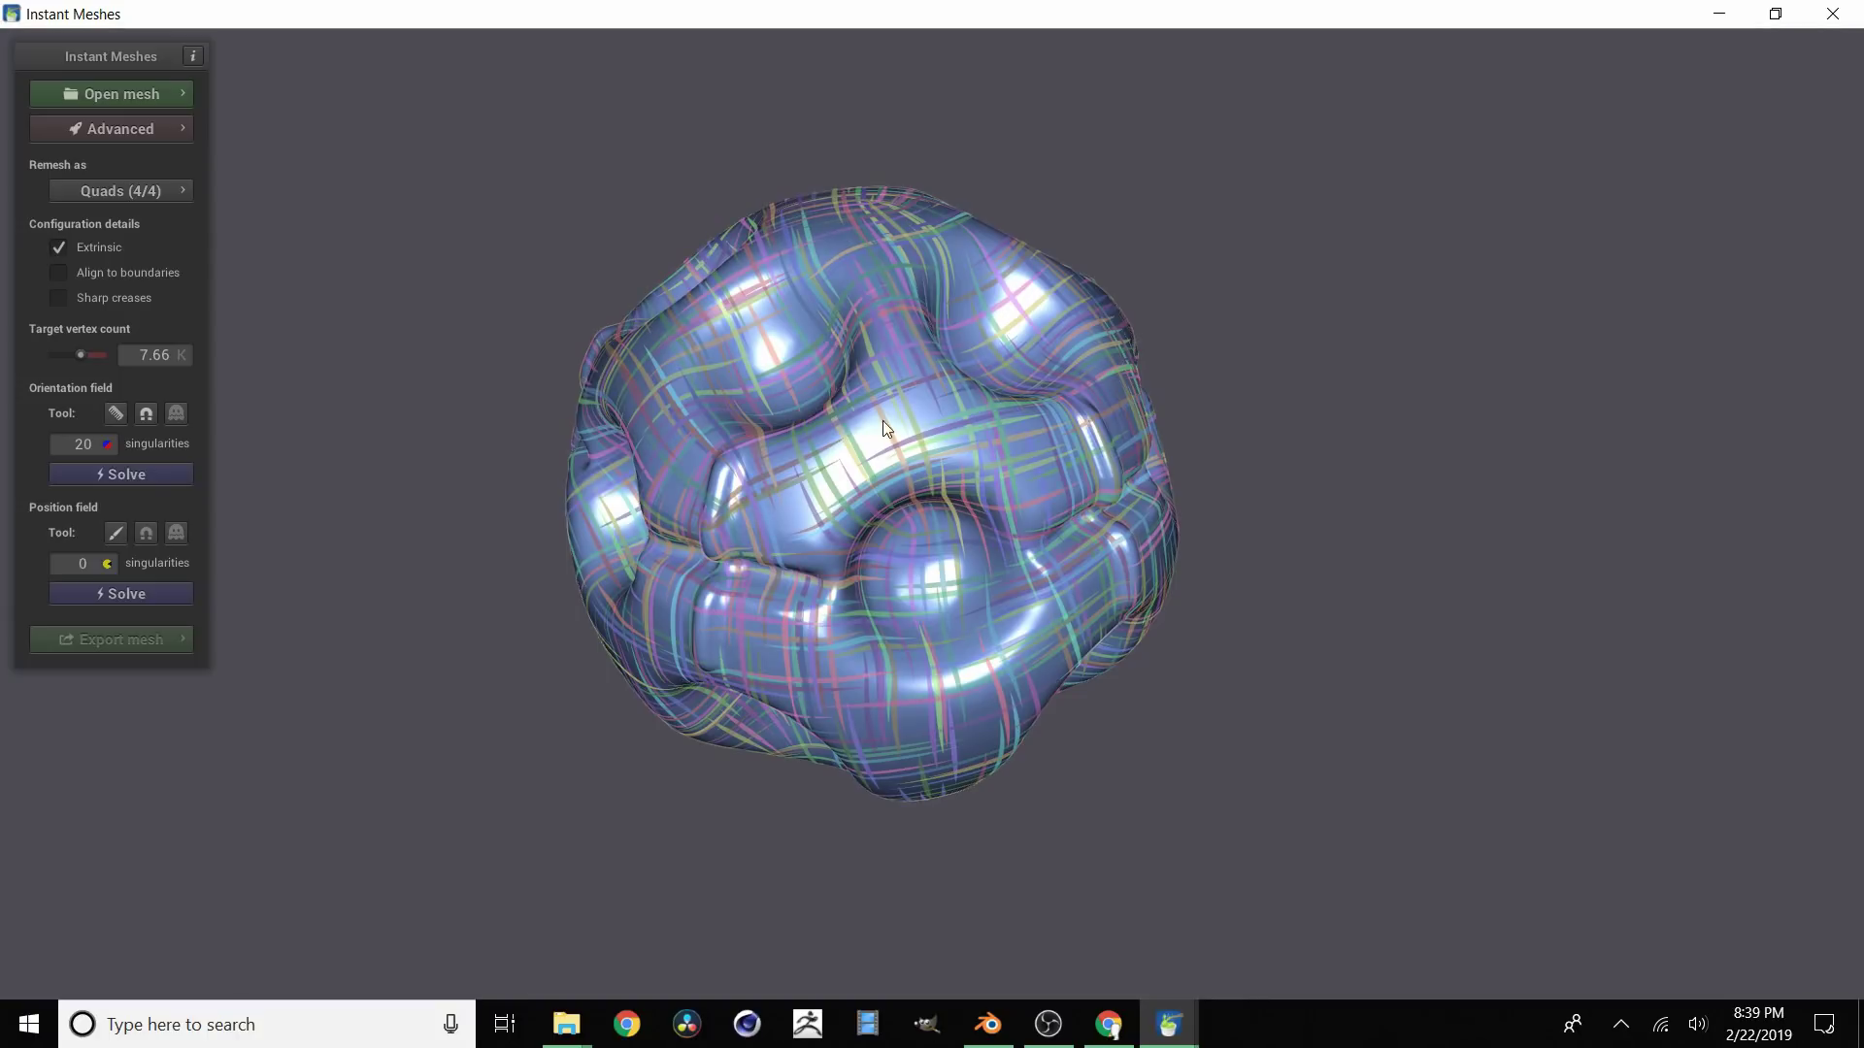
scroll(935, 403, up, 2)
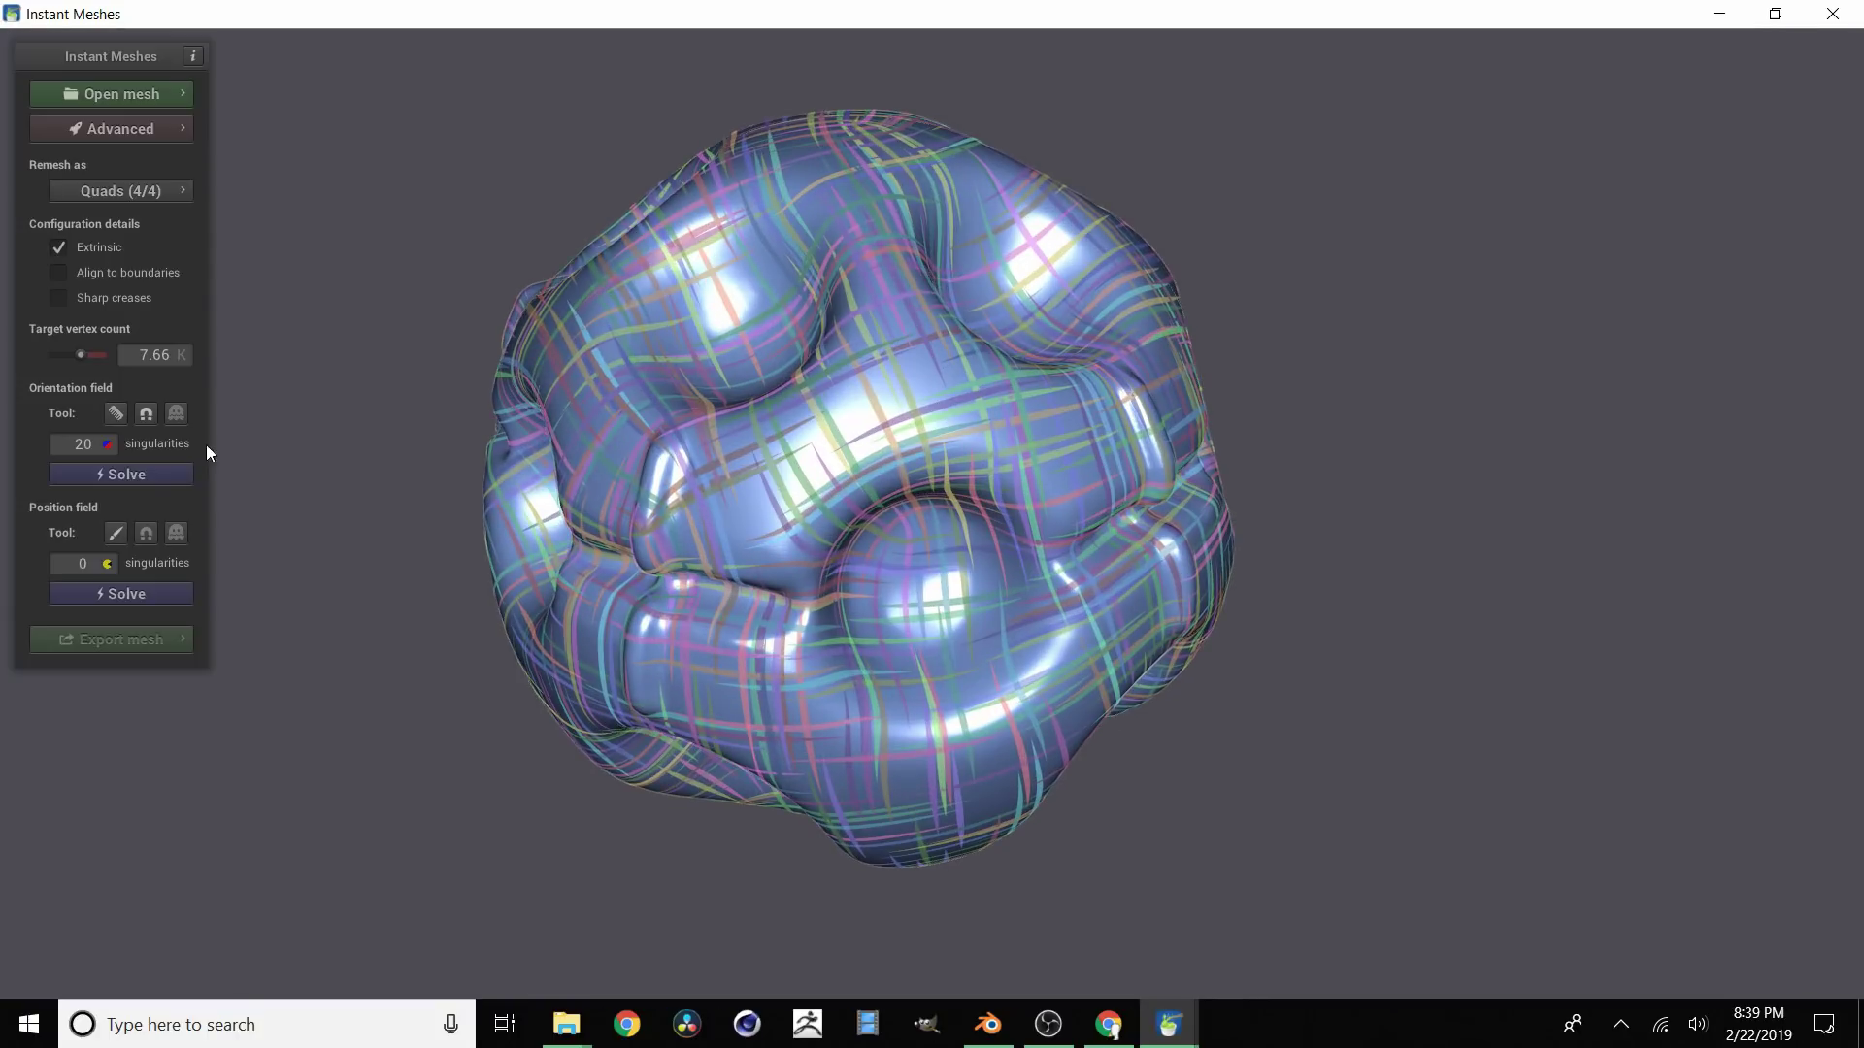
click(115, 413)
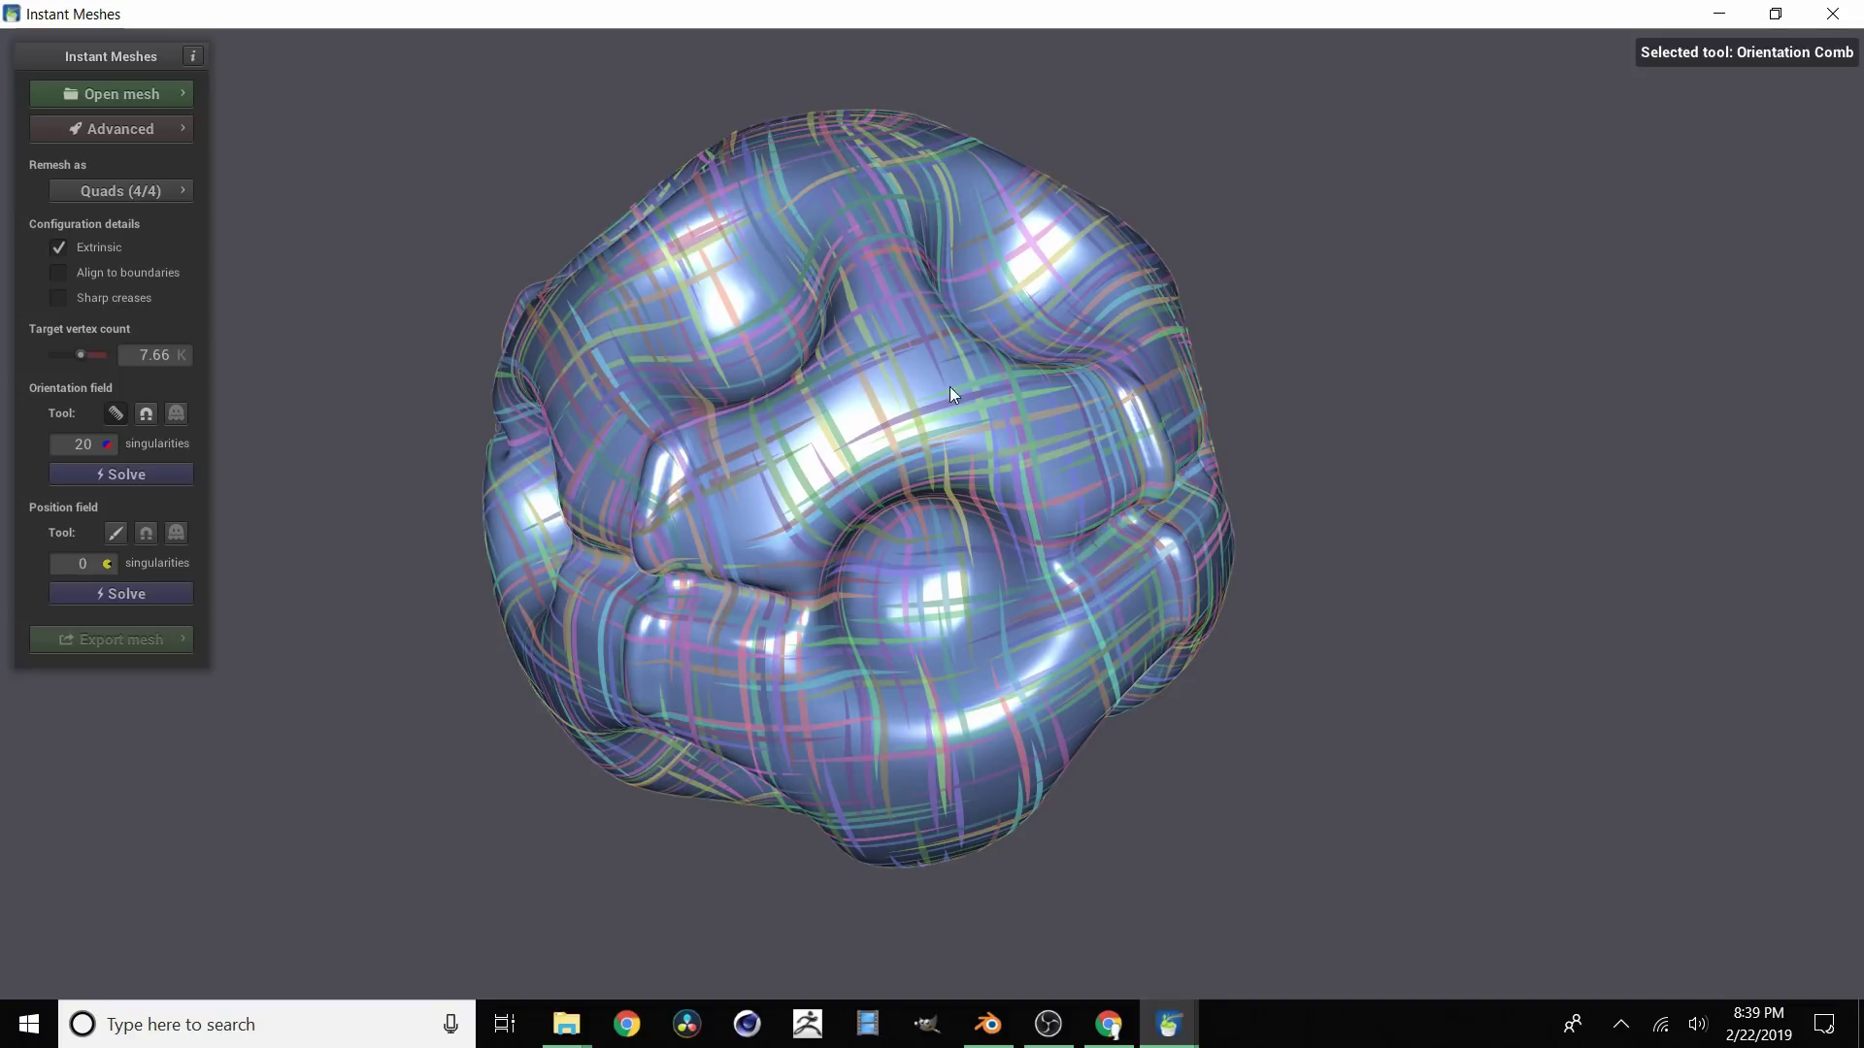
drag(752, 399, 795, 380)
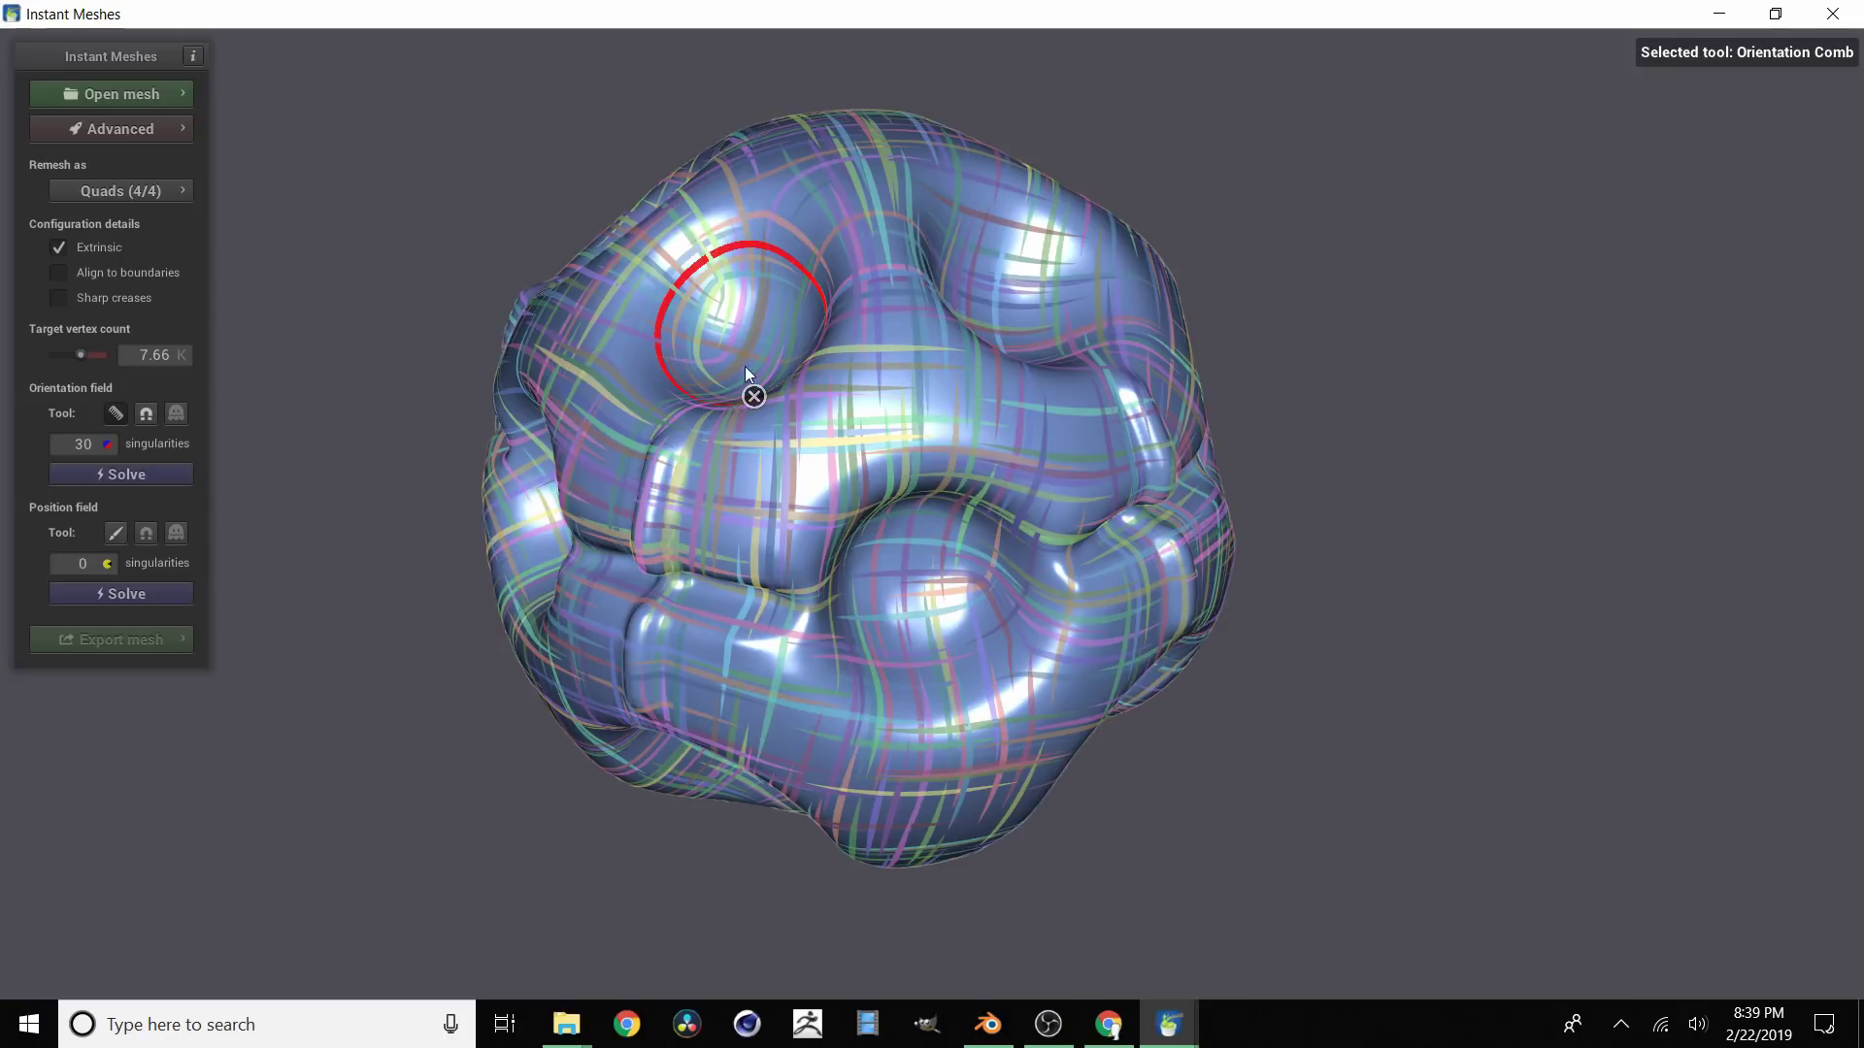
Step: Turn the view to the central ring, then comb a stroke around it and one down its upper-left side
click(115, 413)
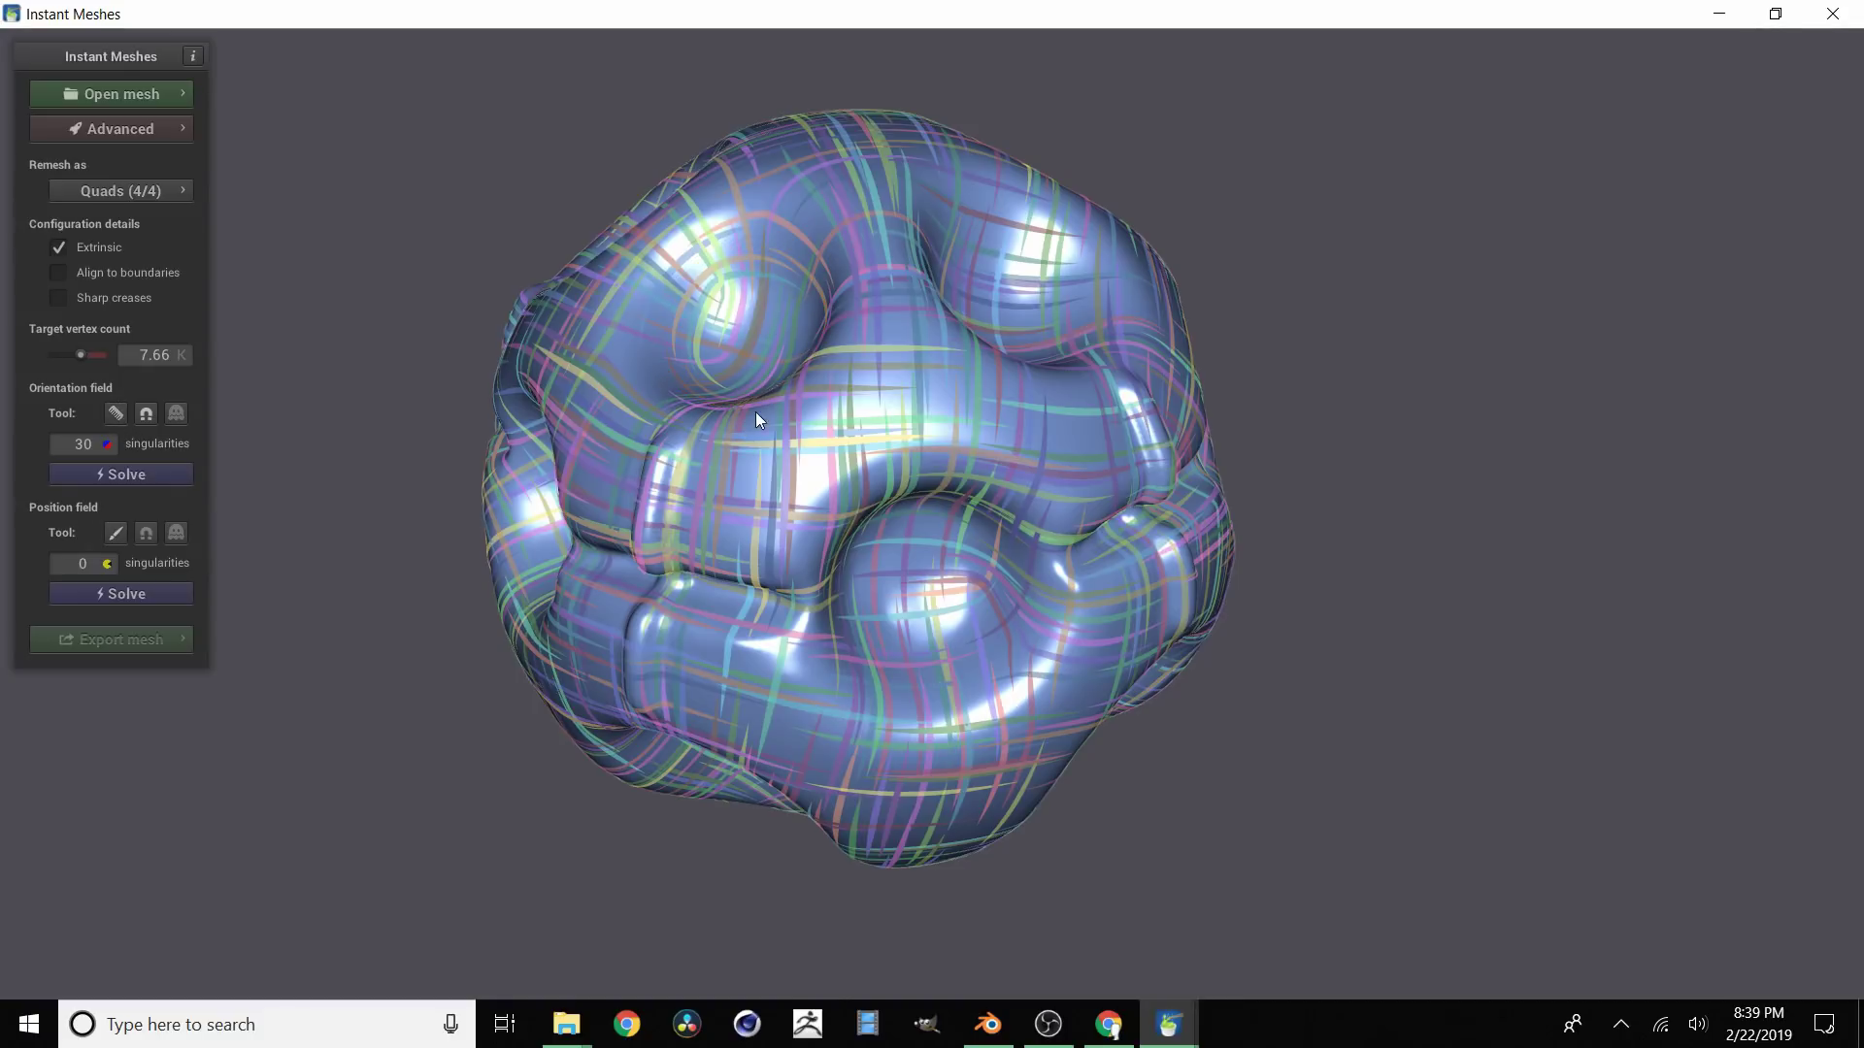
drag(755, 411, 834, 445)
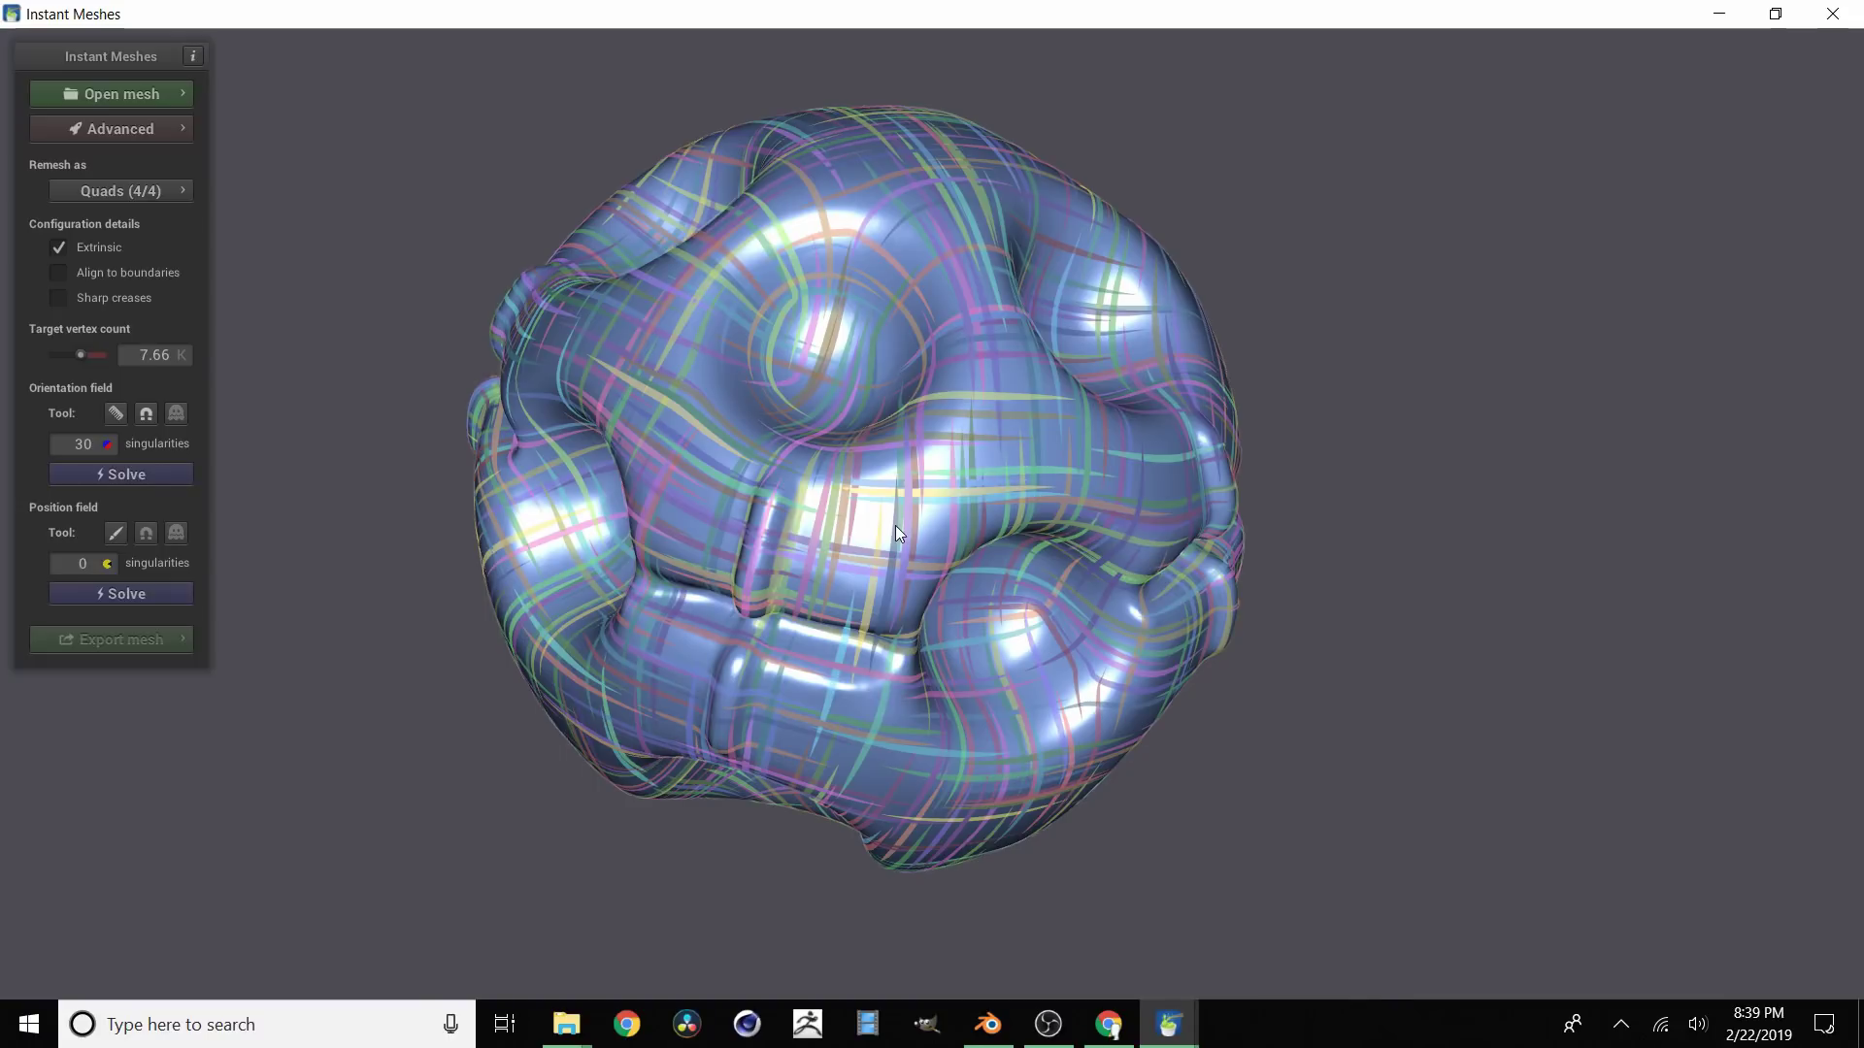
scroll(805, 297, up, 5)
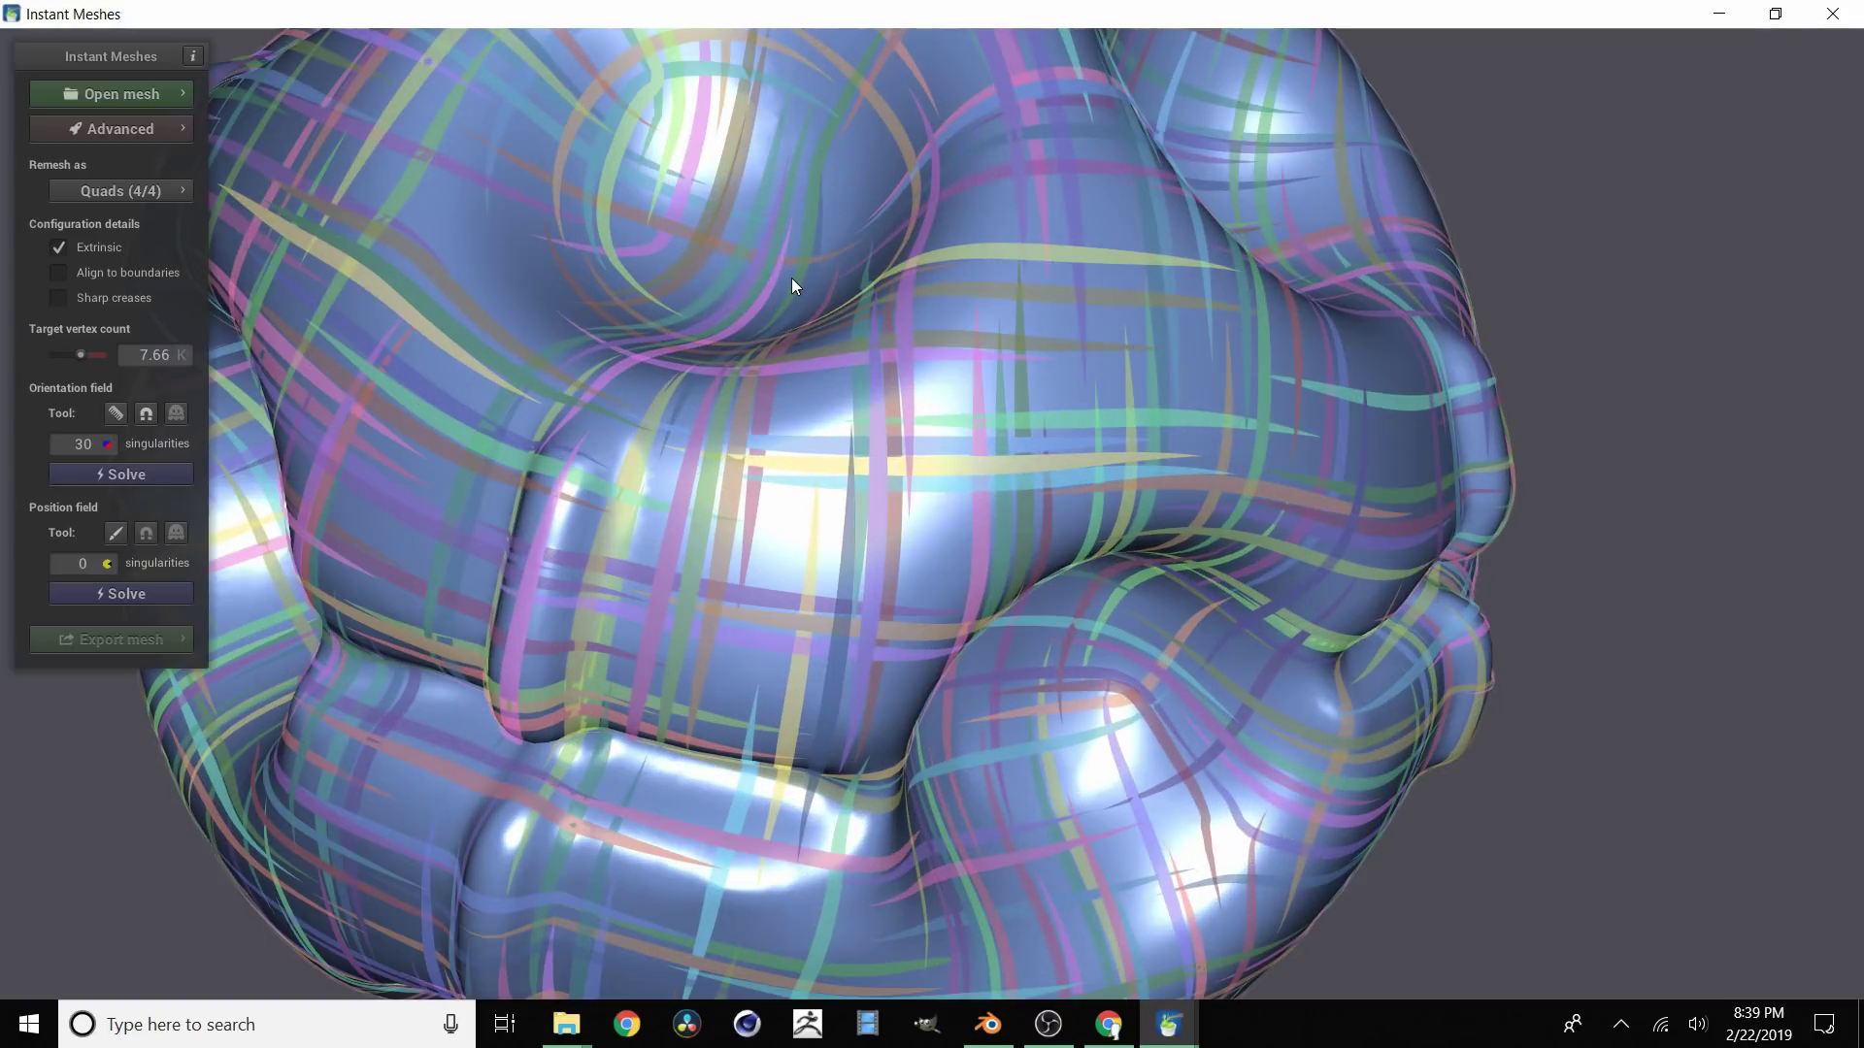
drag(790, 278, 803, 383)
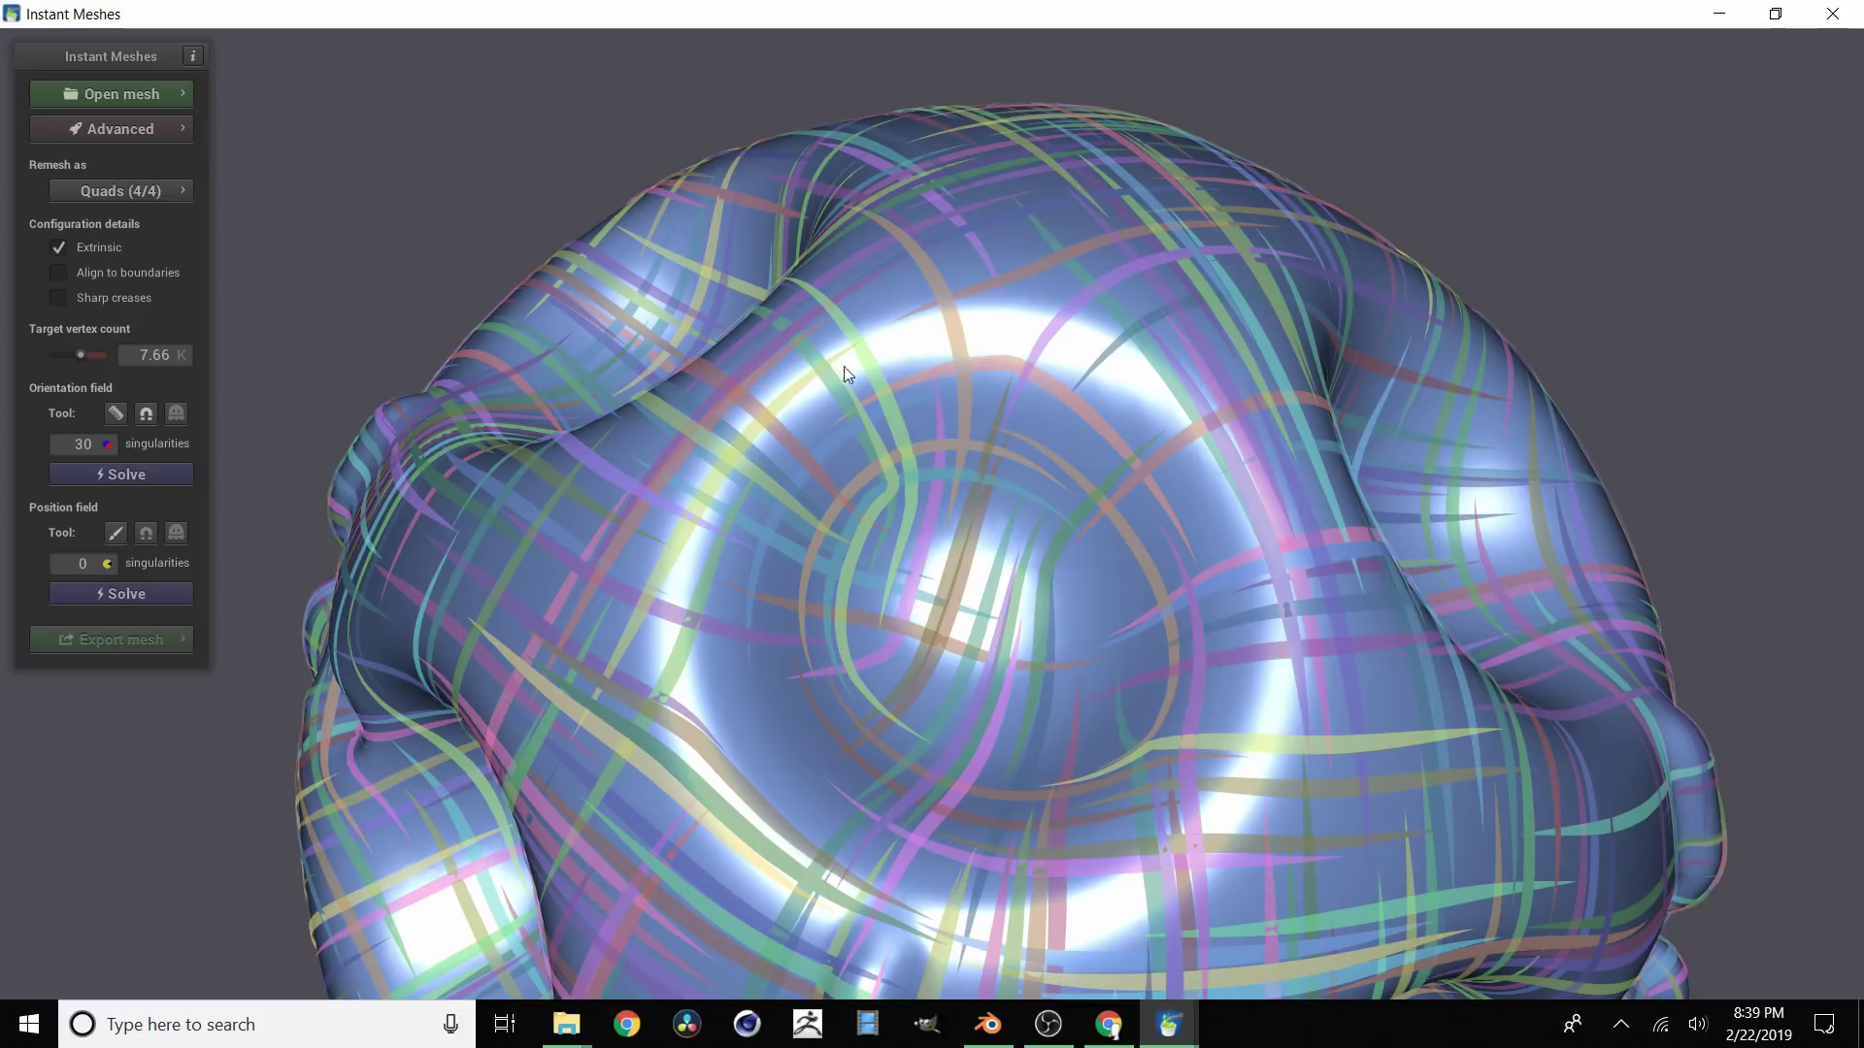
scroll(1133, 614, down, 5)
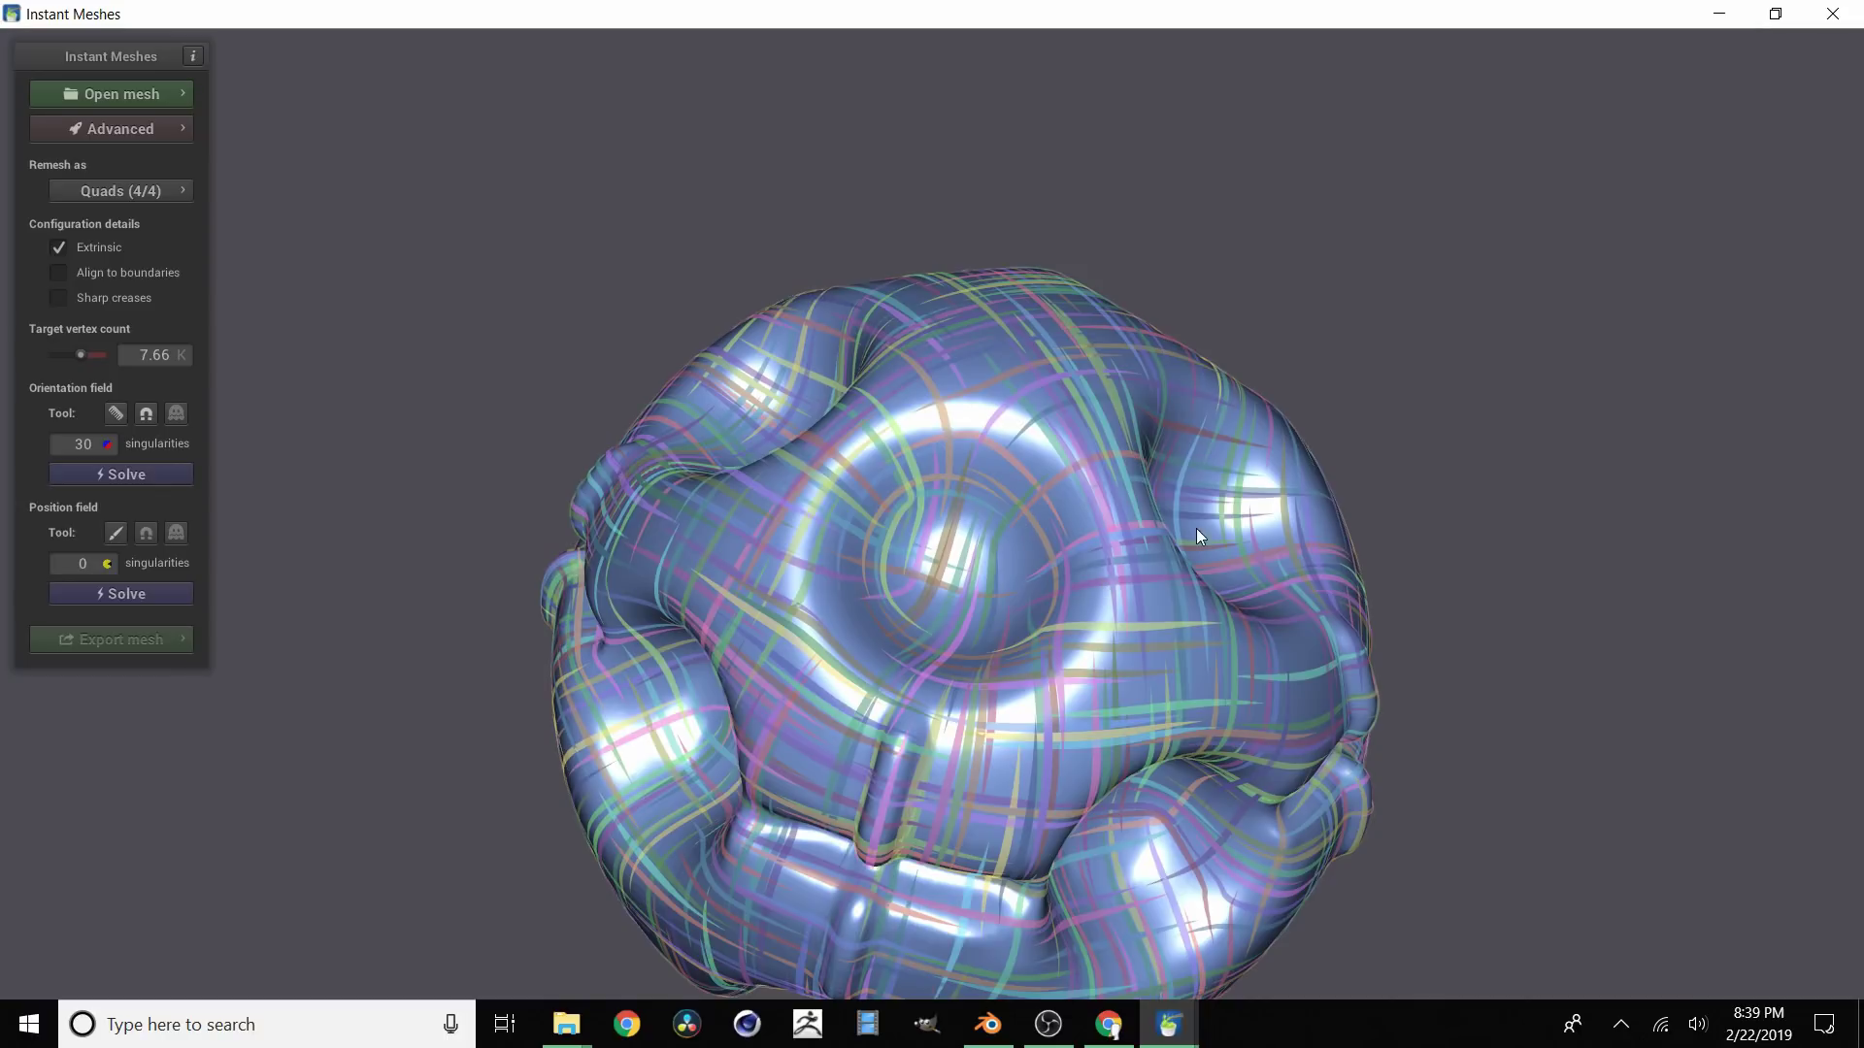
drag(1196, 528, 741, 526)
scroll(844, 491, up, 5)
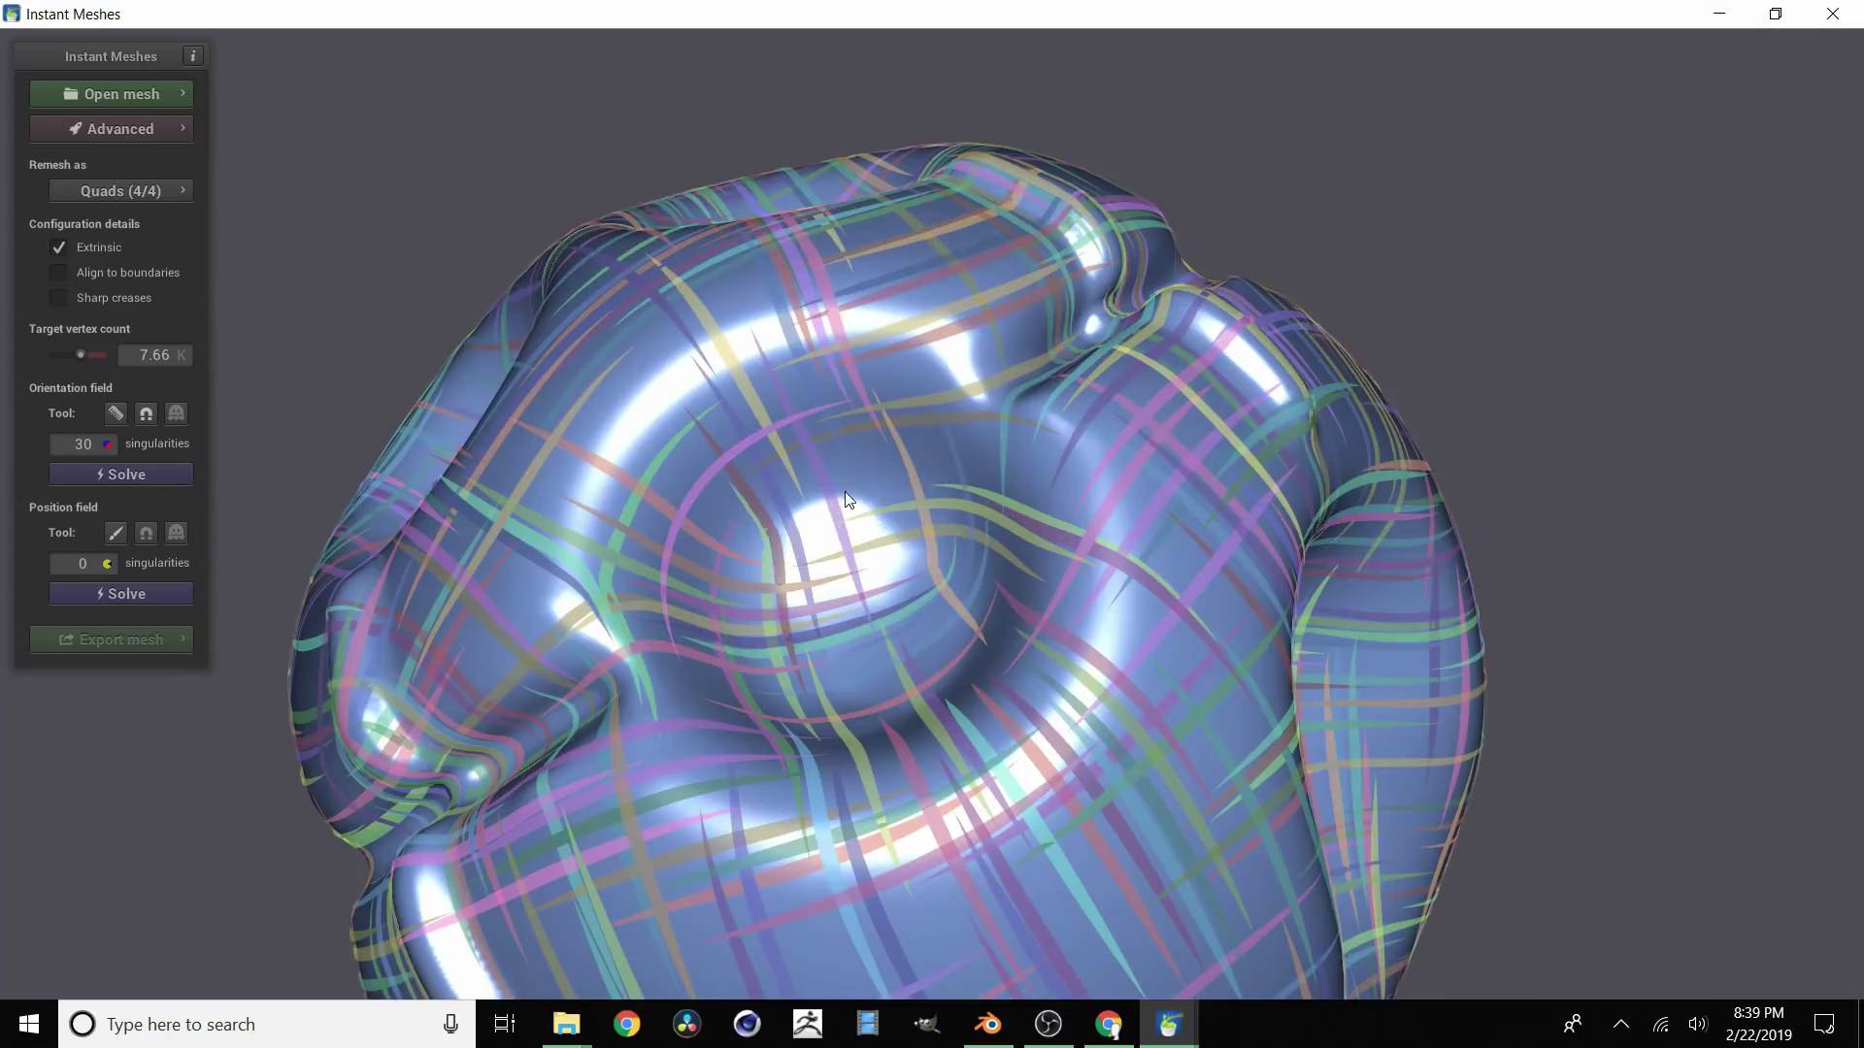
click(113, 413)
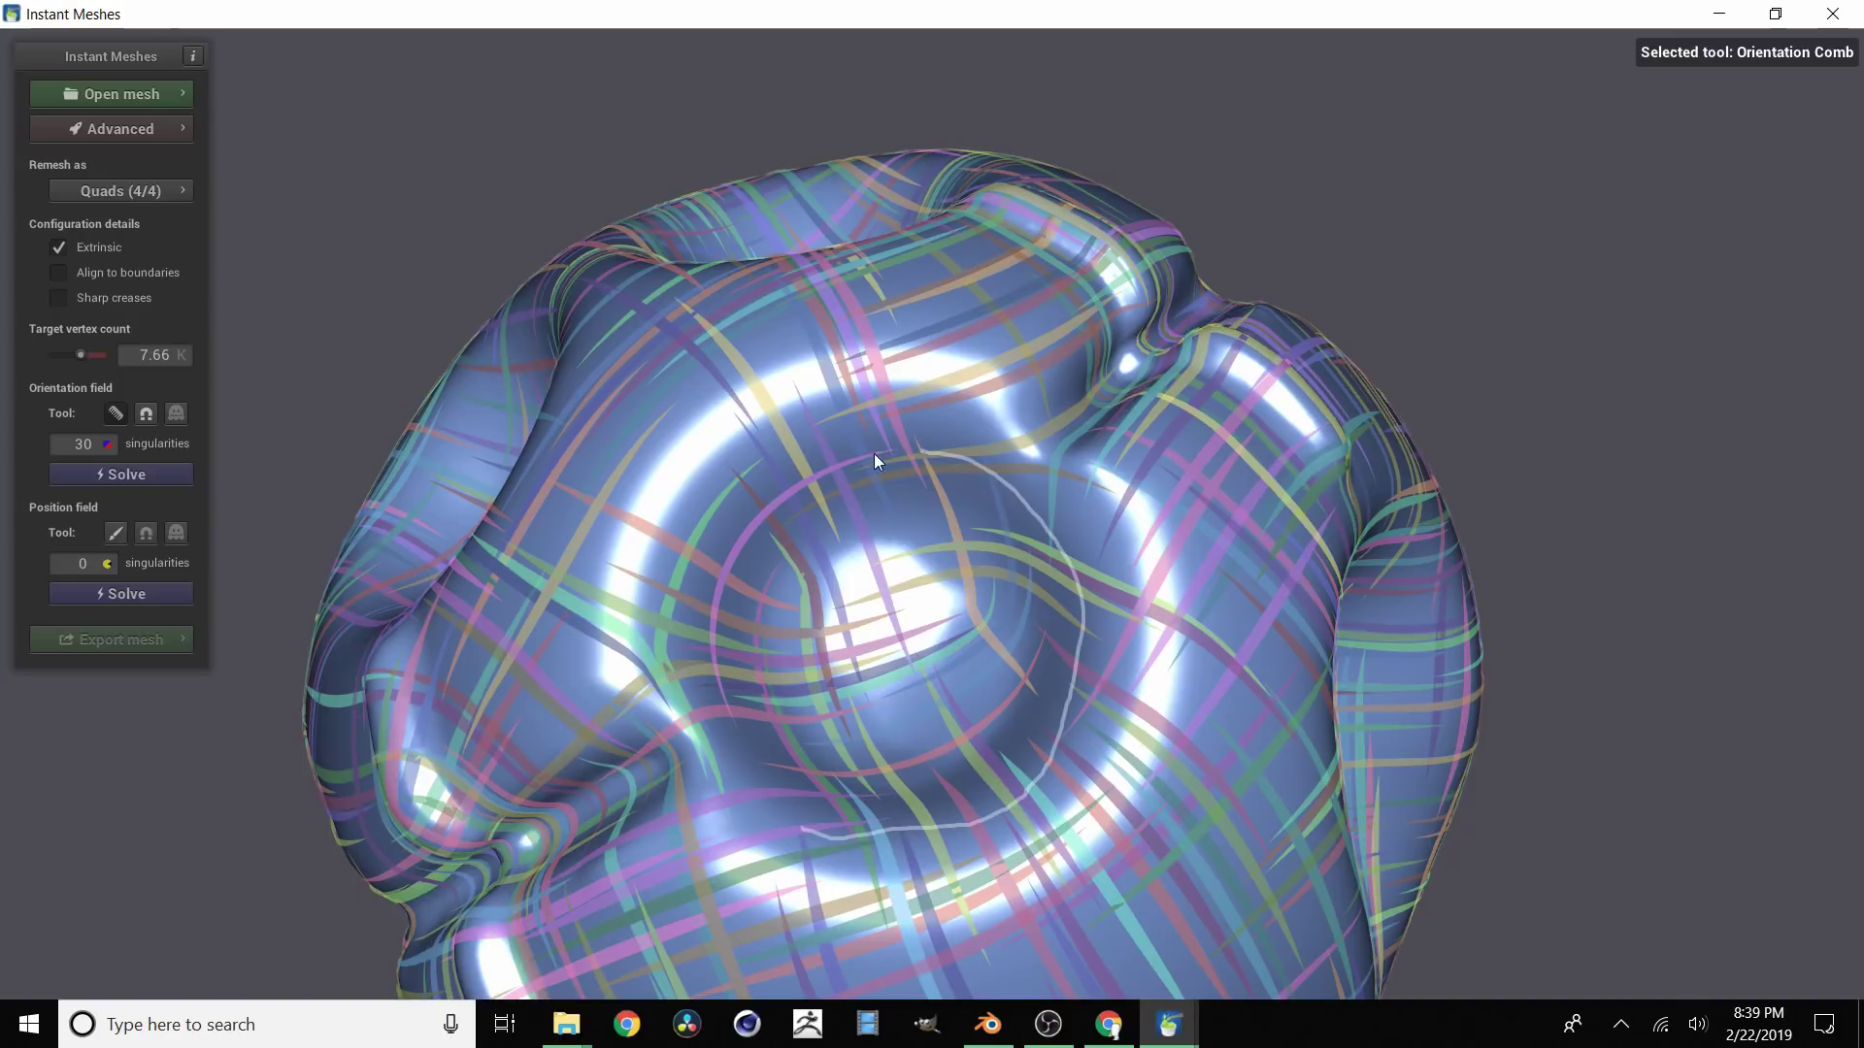
mouse_move(702, 631)
mouse_down()
mouse_move(722, 755)
mouse_move(760, 819)
mouse_up()
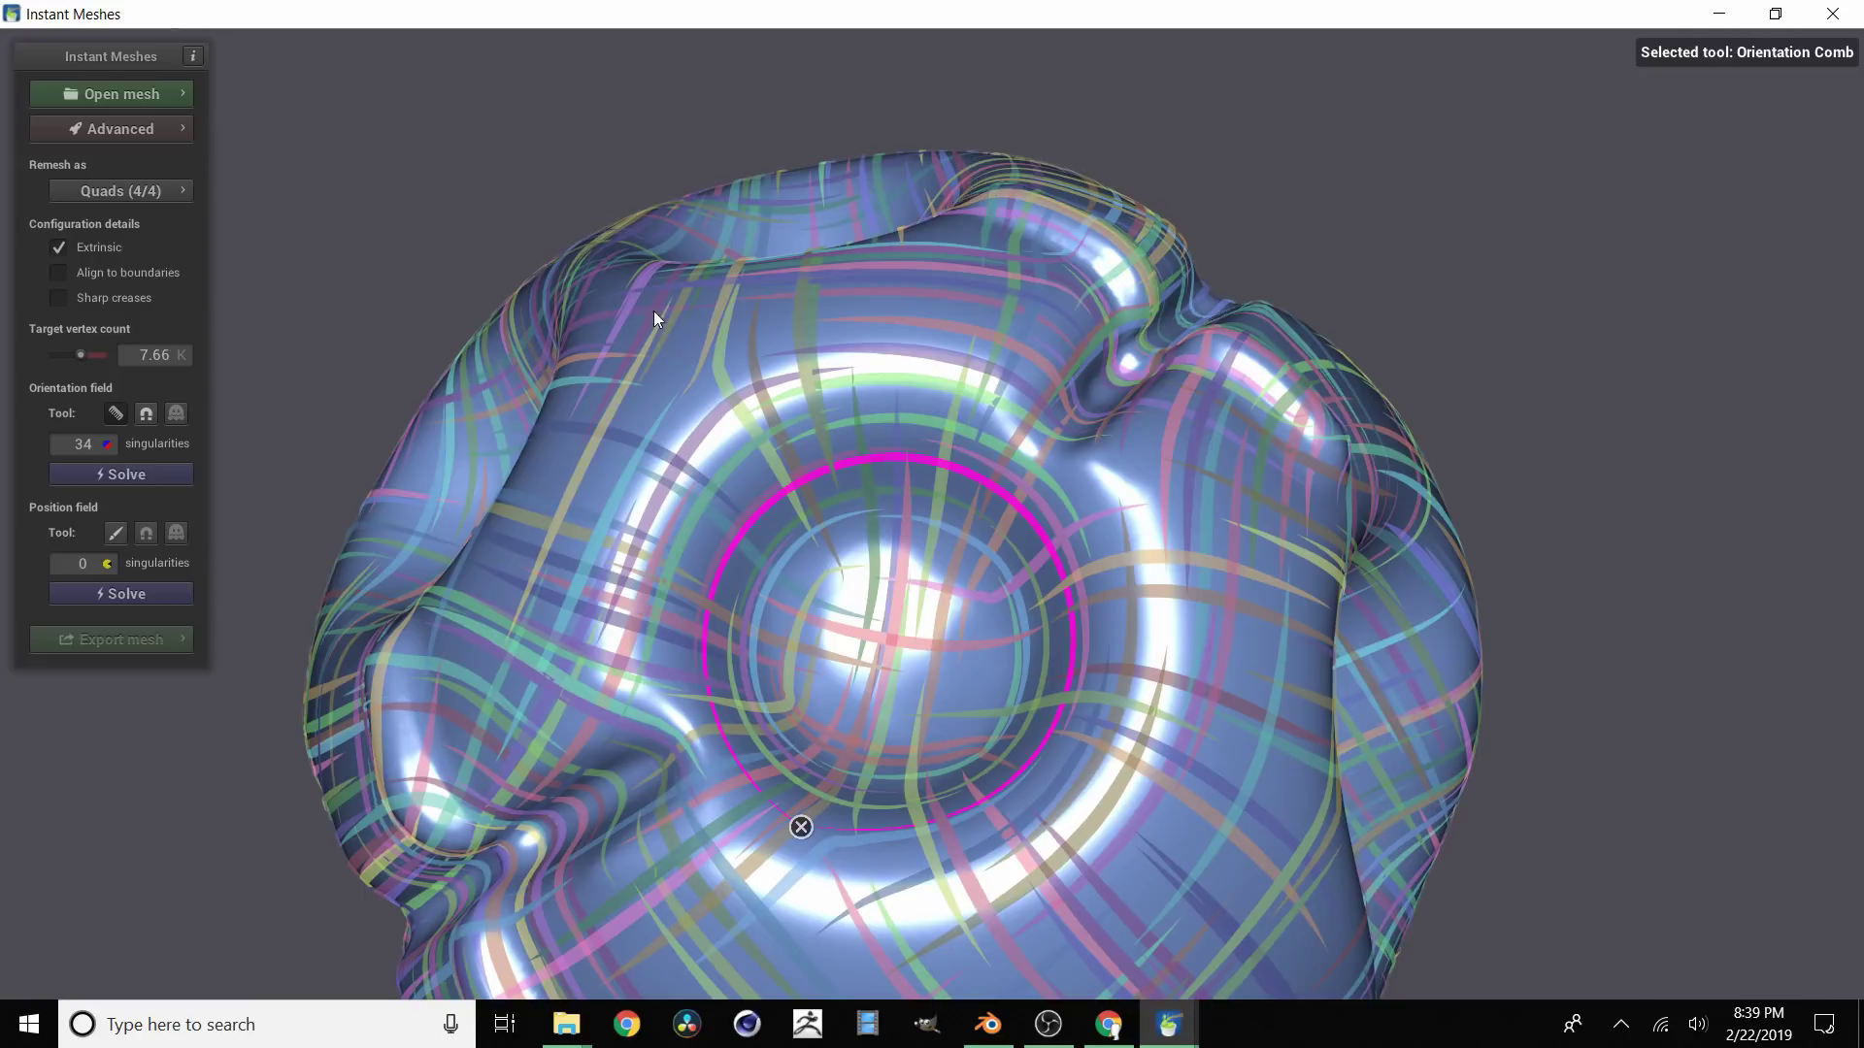
mouse_move(649, 337)
mouse_down()
mouse_move(538, 573)
mouse_move(545, 598)
mouse_up()
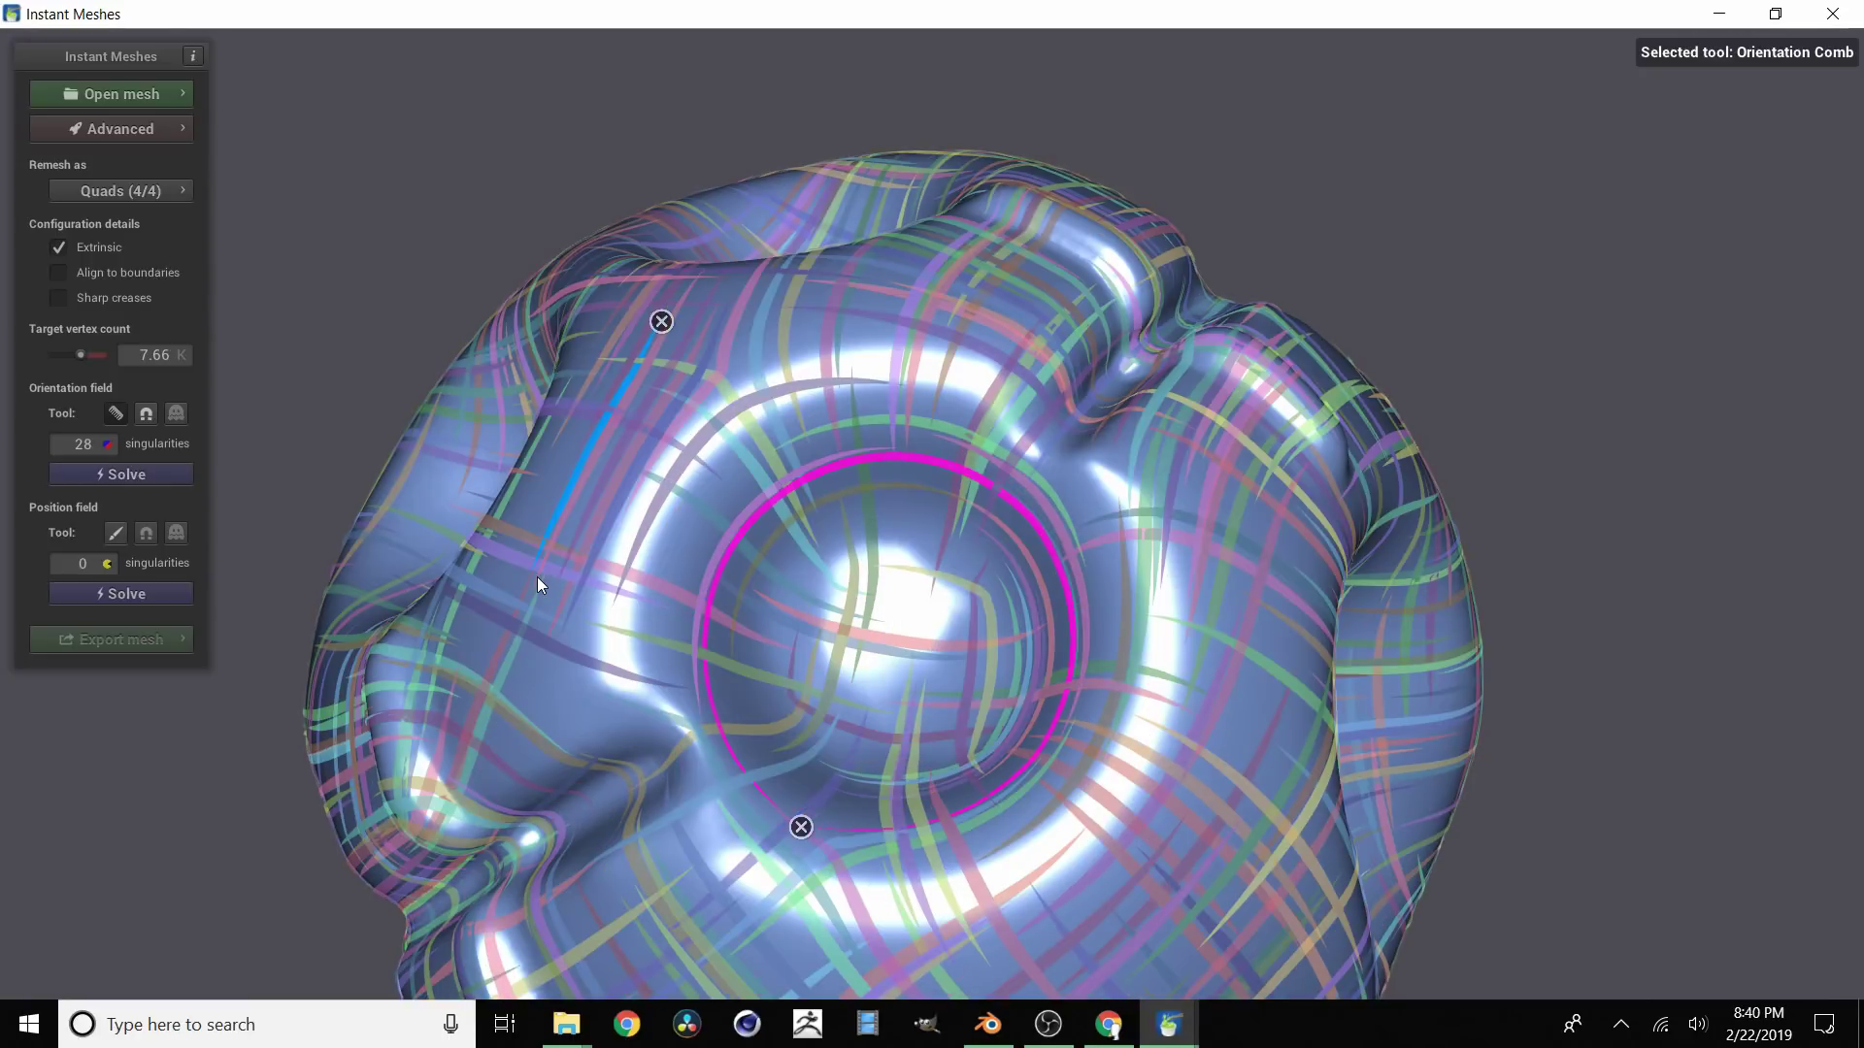
Step: Leave the comb tool and solve the position field, producing a quad grid with 440 singularities
click(112, 417)
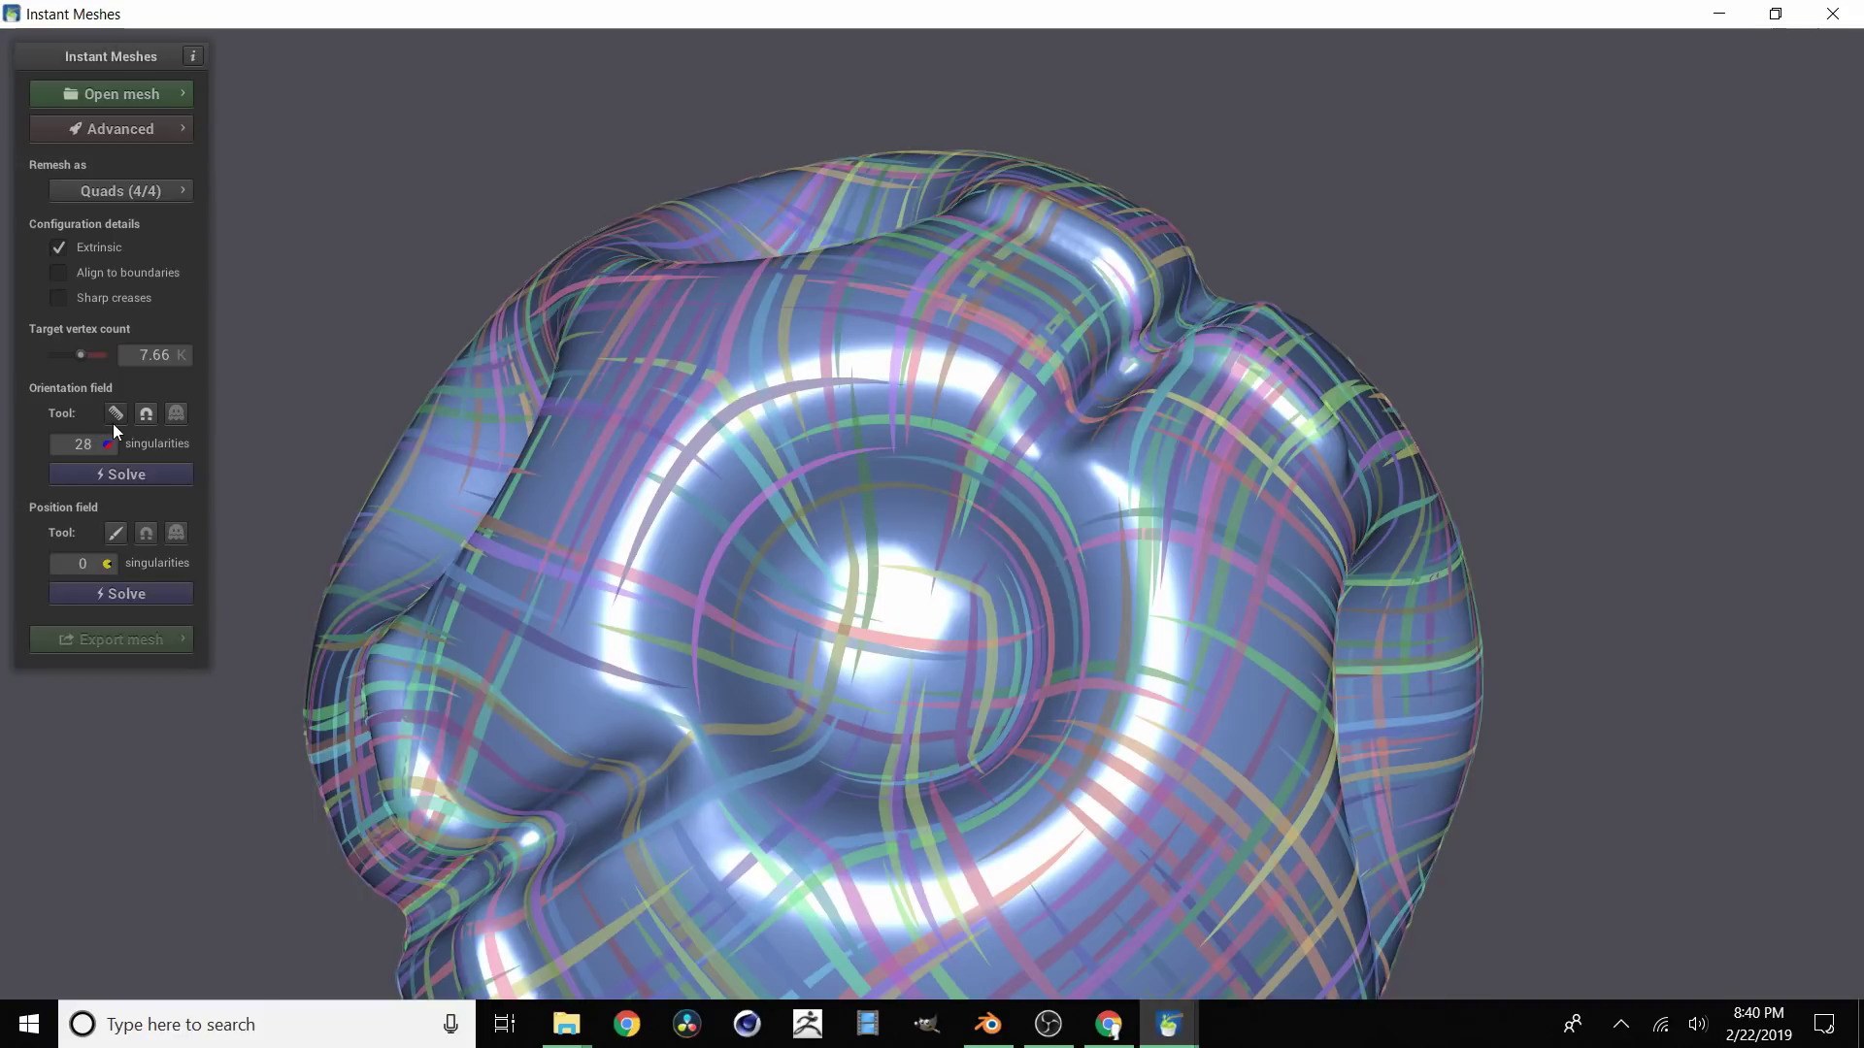
scroll(816, 516, down, 5)
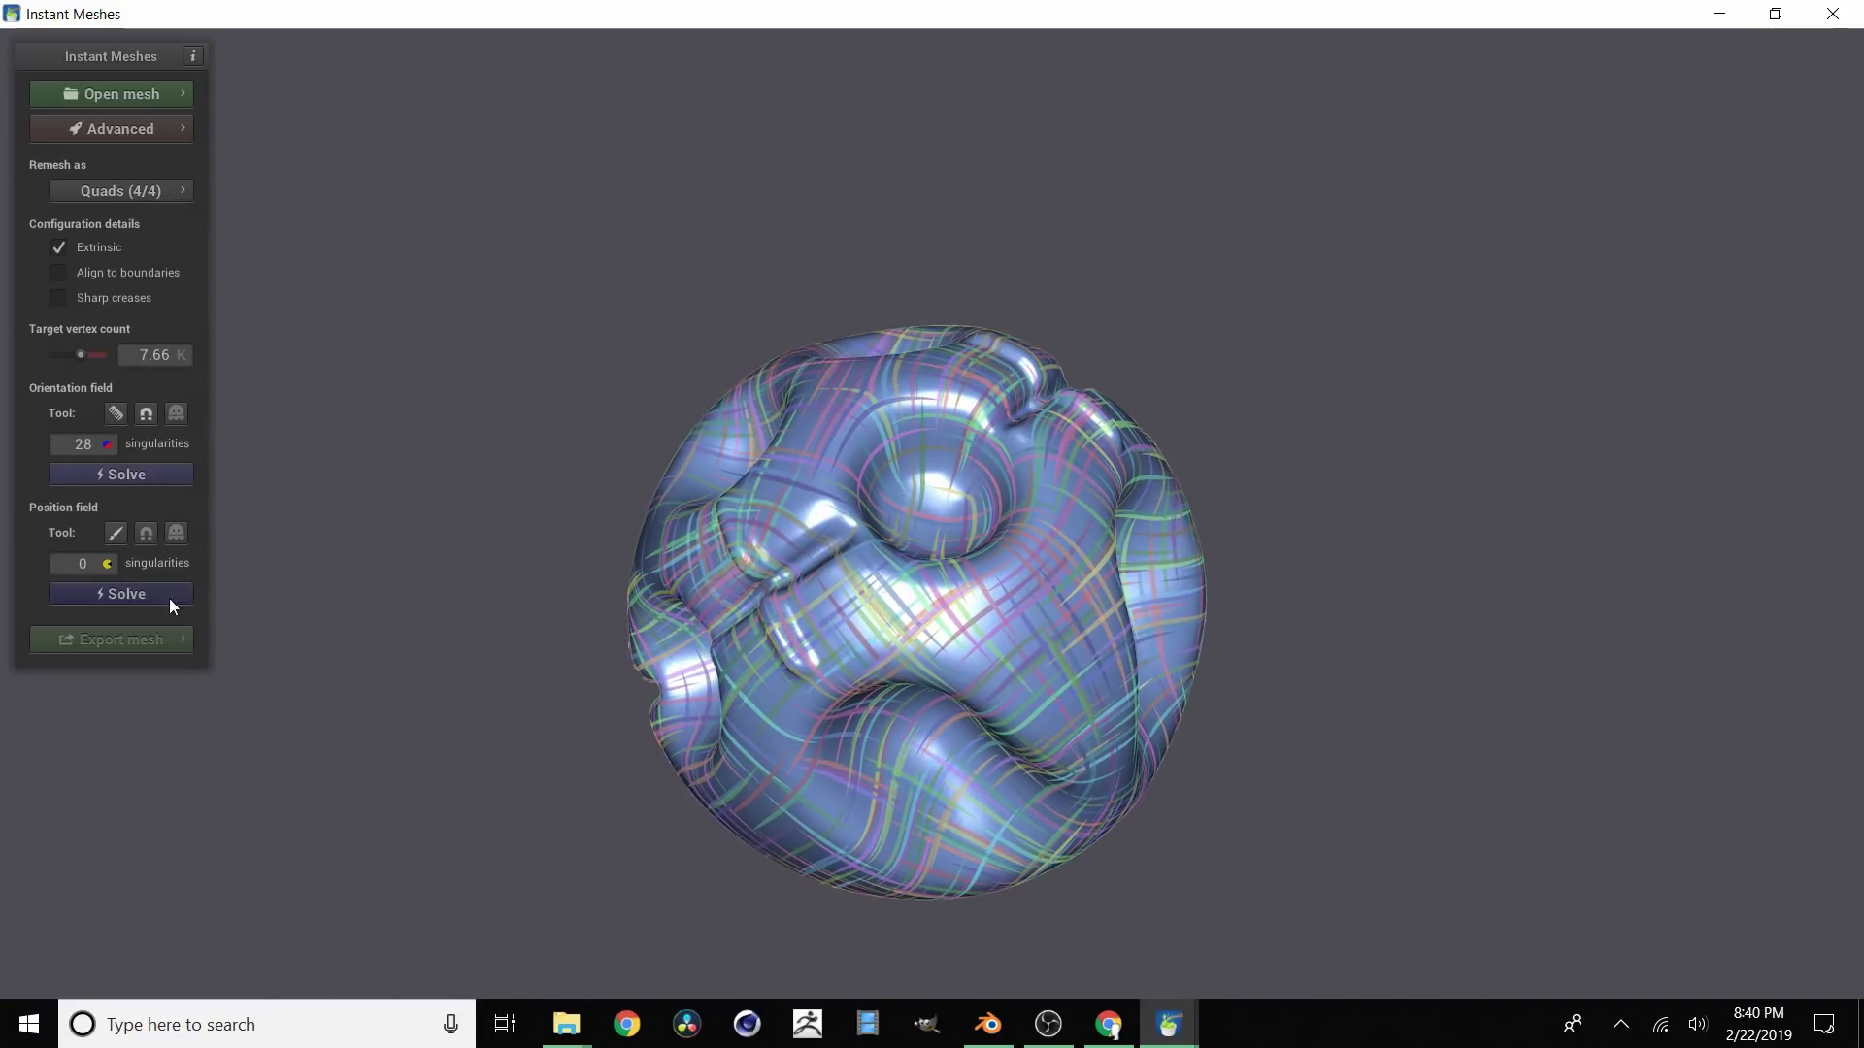
click(141, 593)
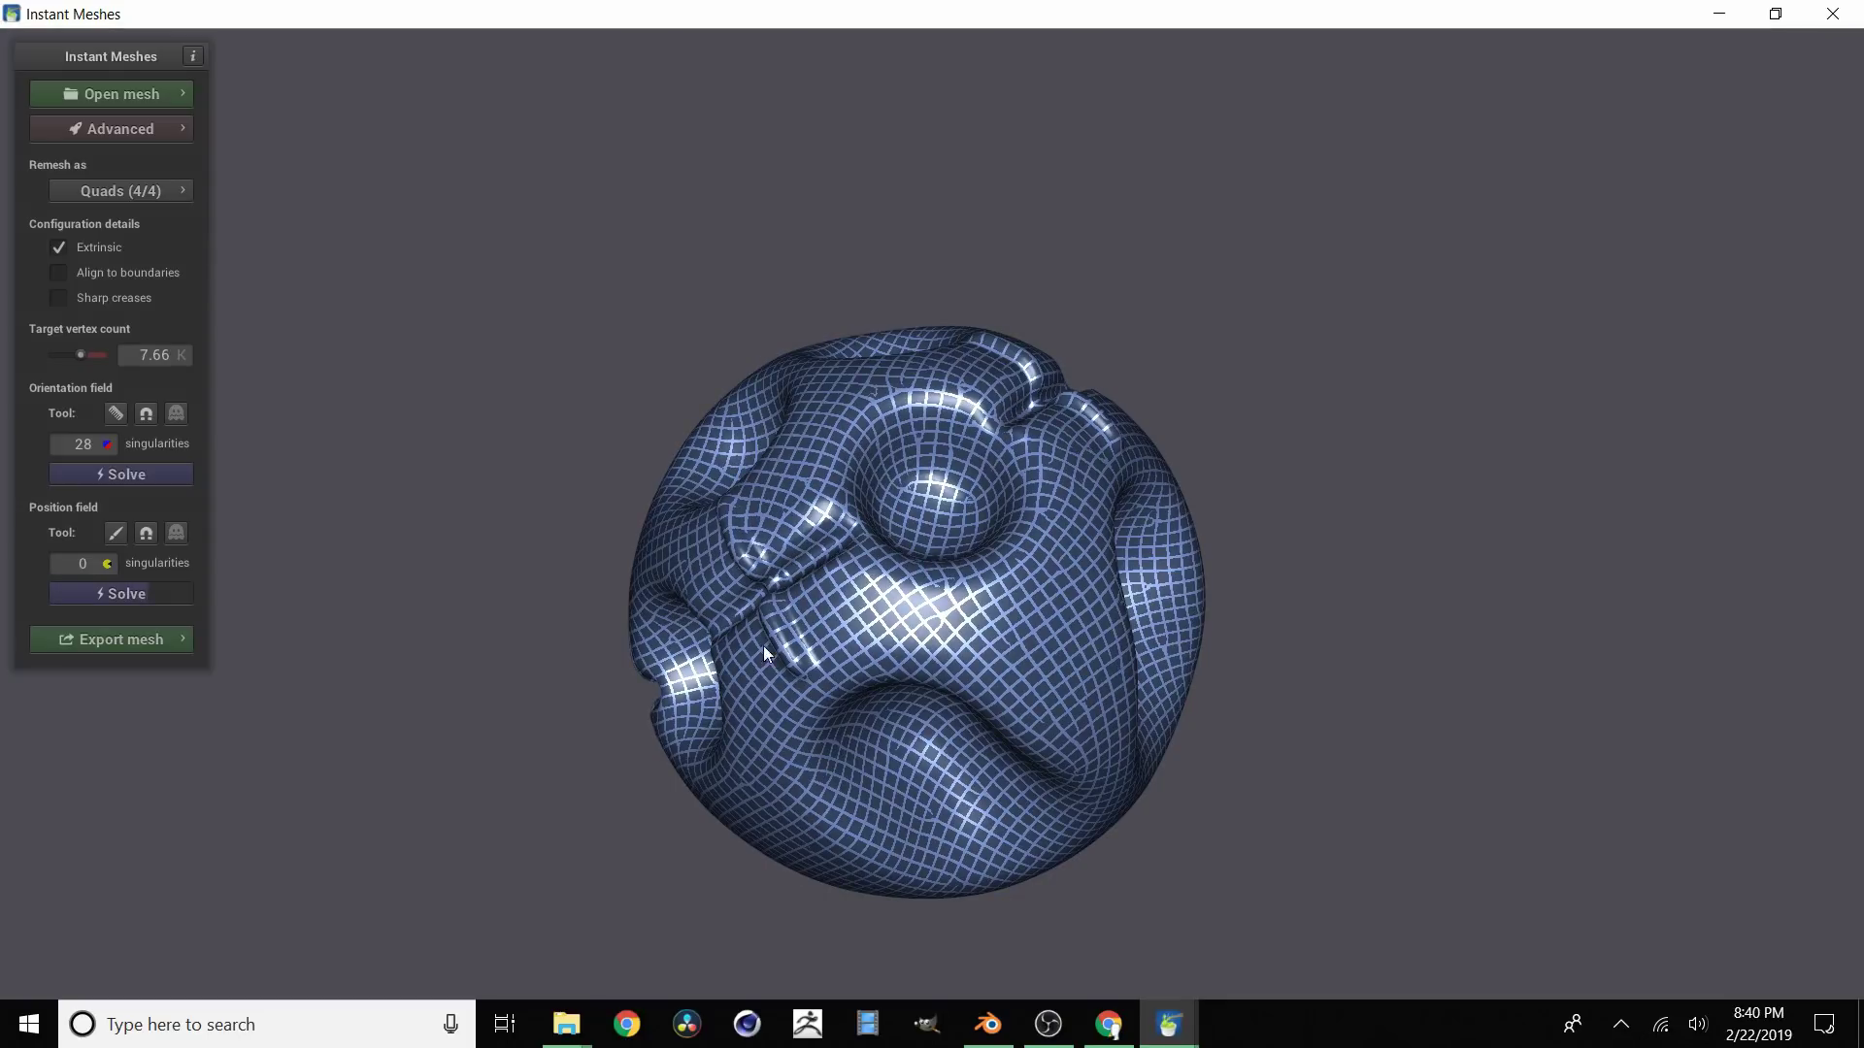
drag(765, 623, 1310, 333)
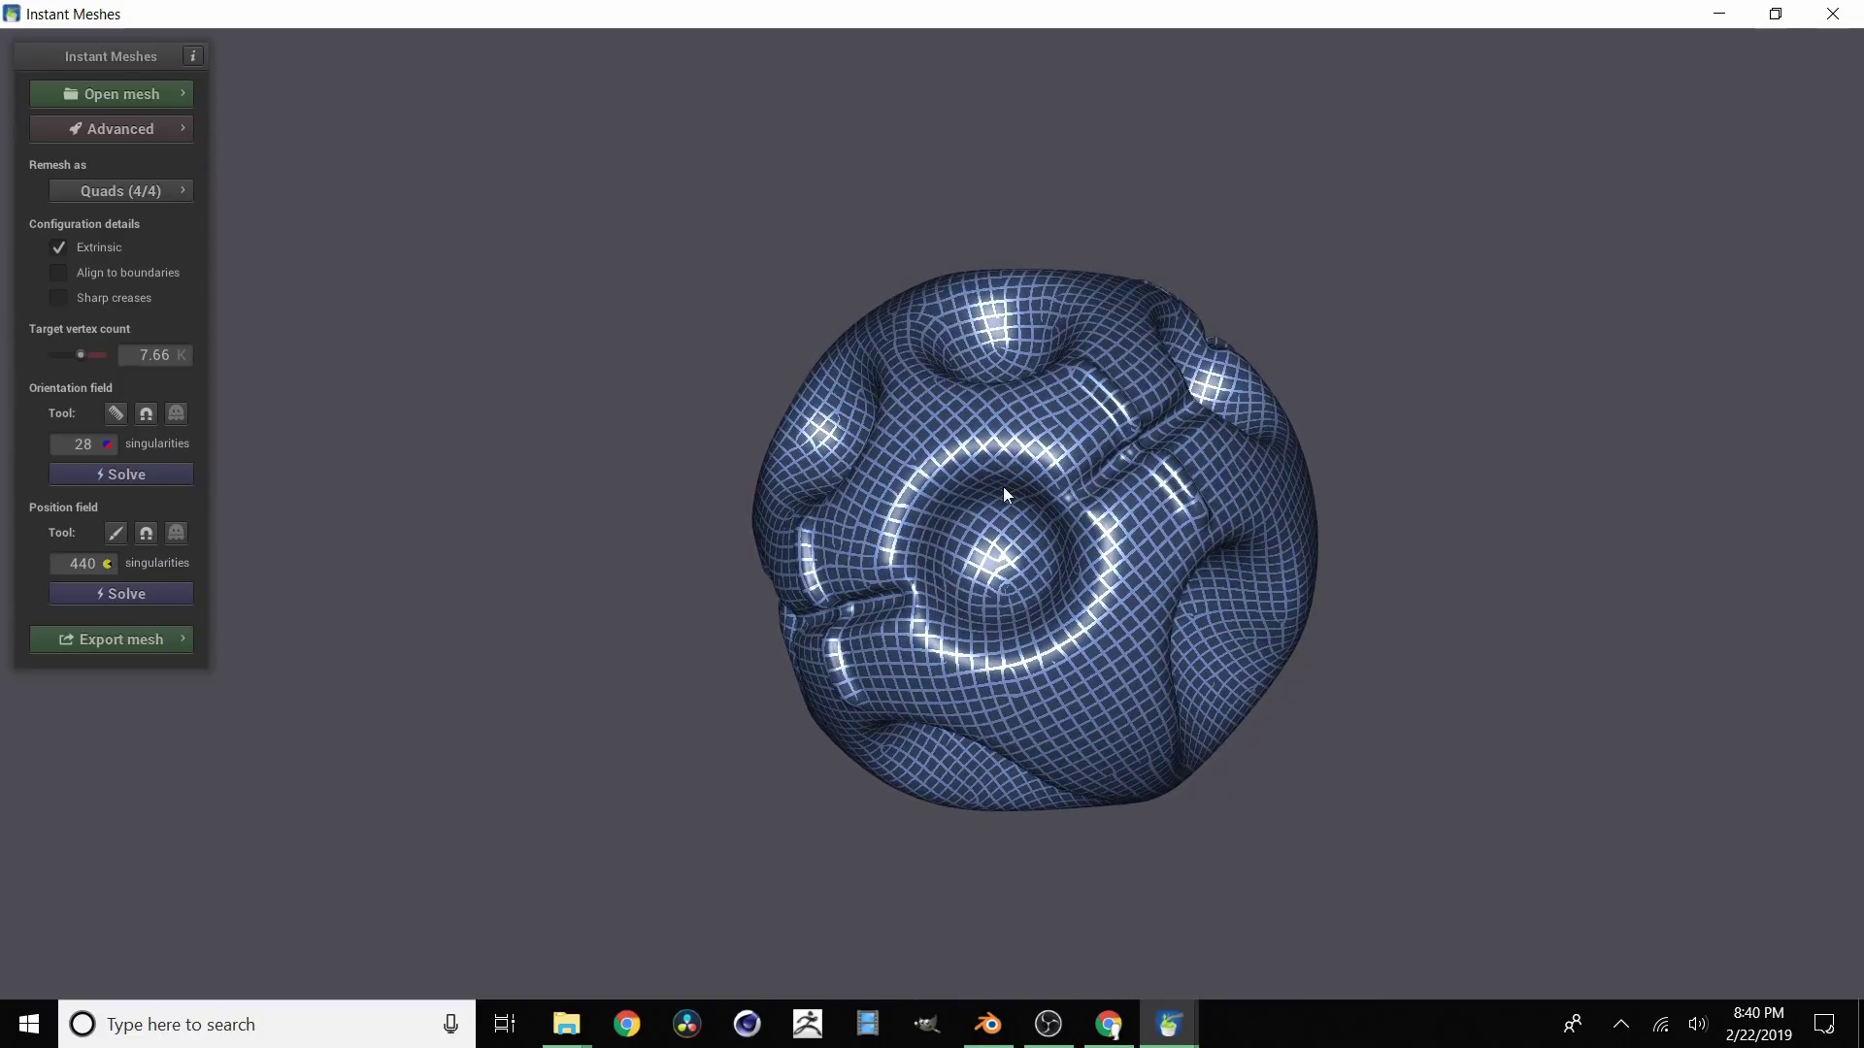
Step: Paint Edge Brush strokes looping the central dimple and left of it, raising singularities to 40 and 4248
scroll(1004, 486, up, 4)
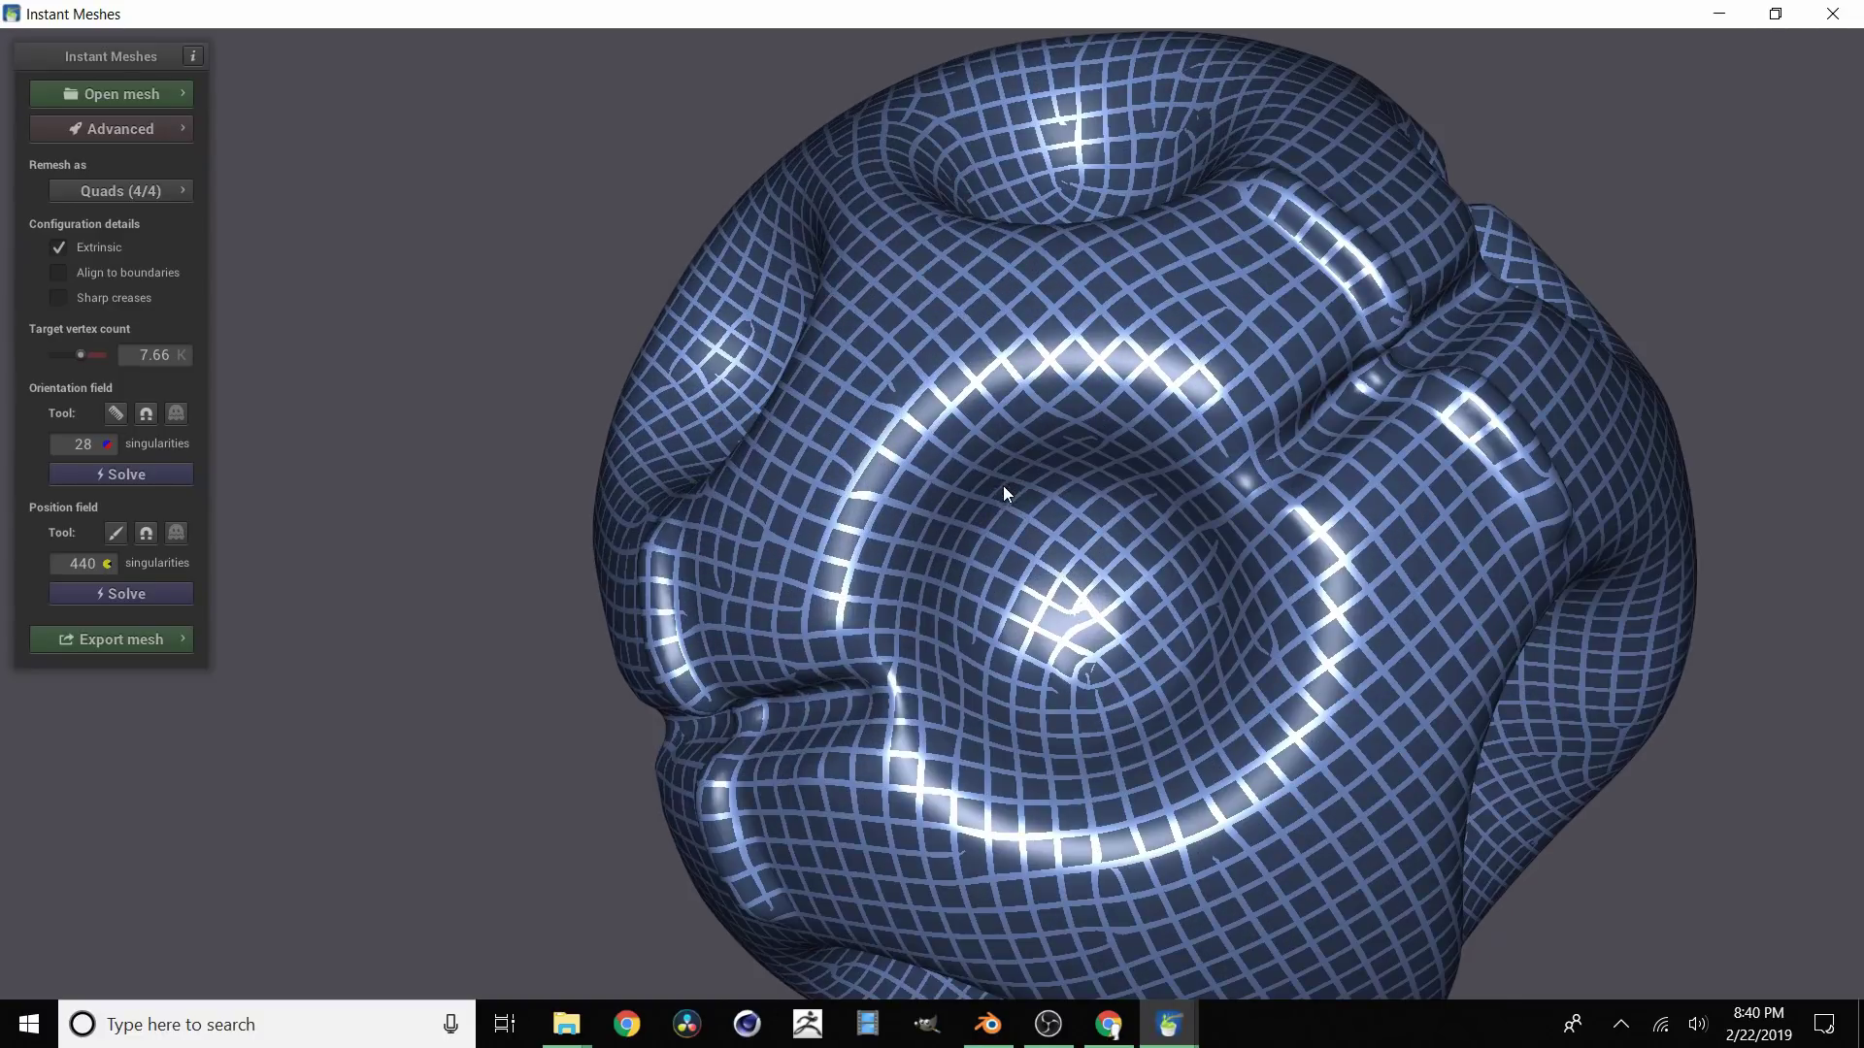
click(118, 534)
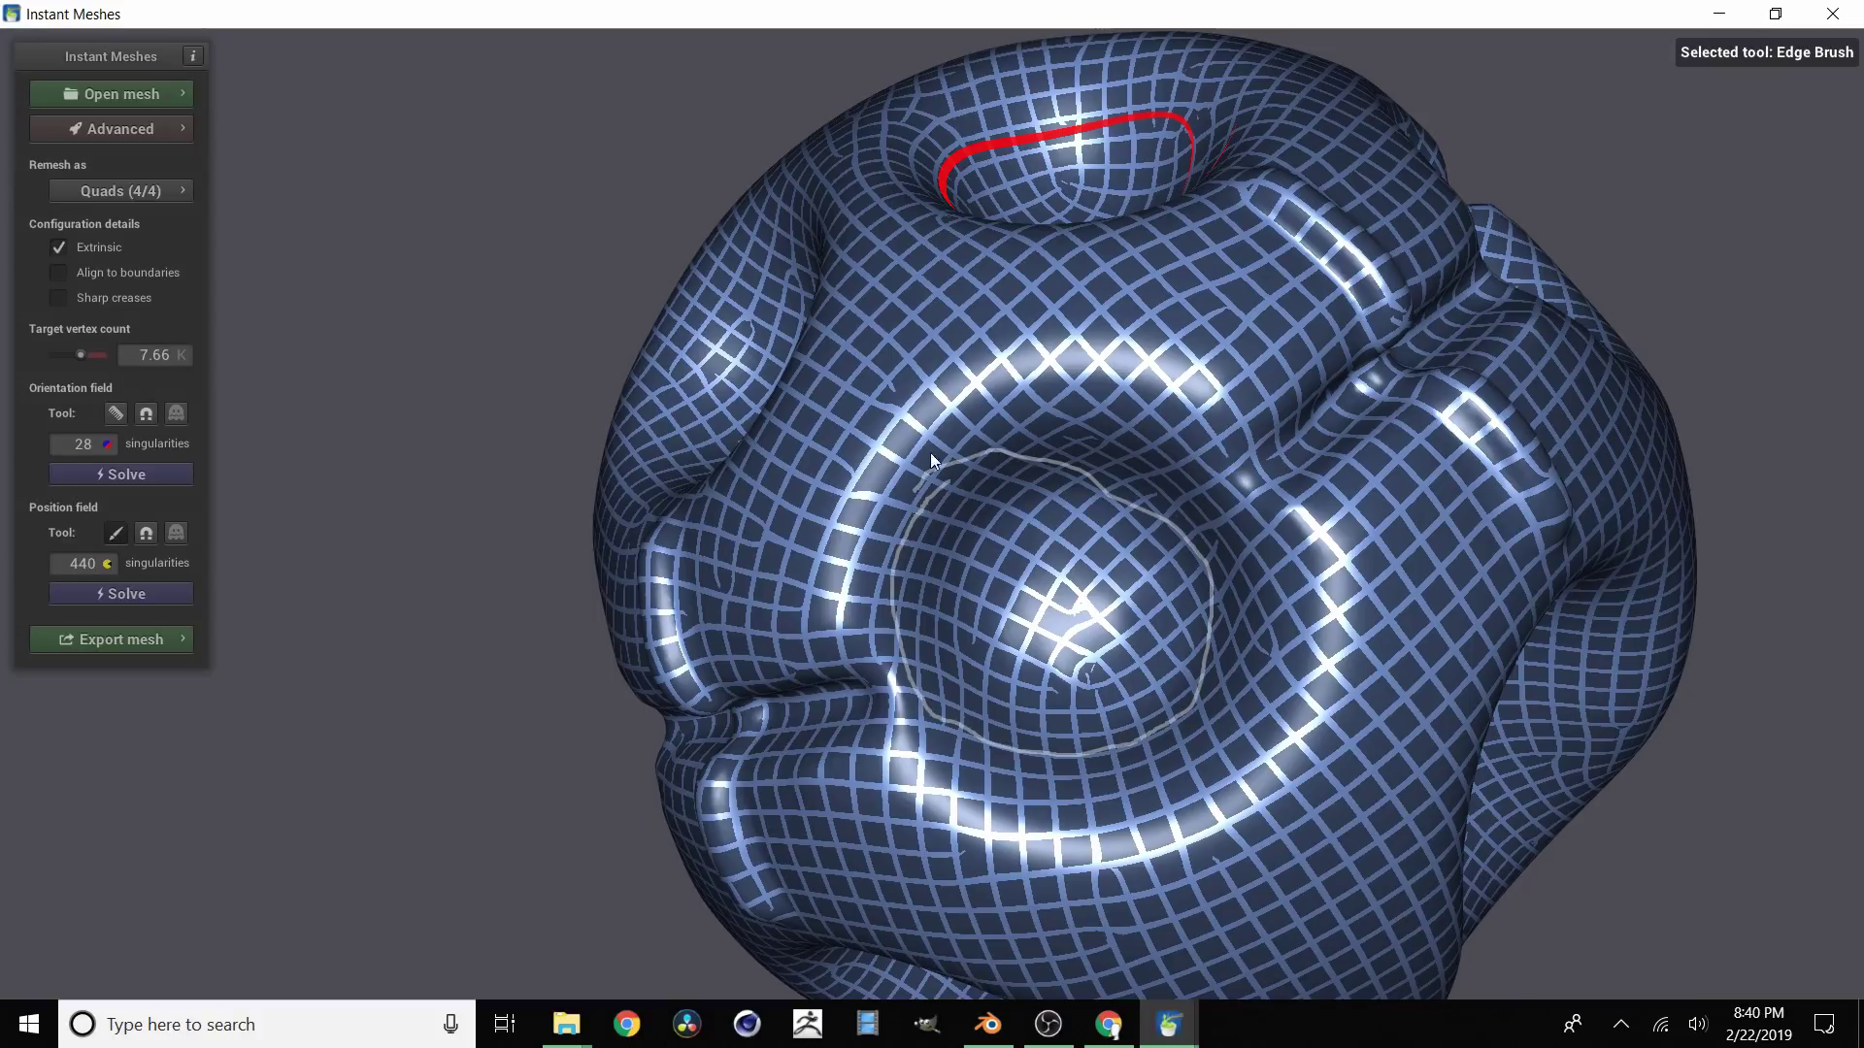
drag(931, 454, 948, 479)
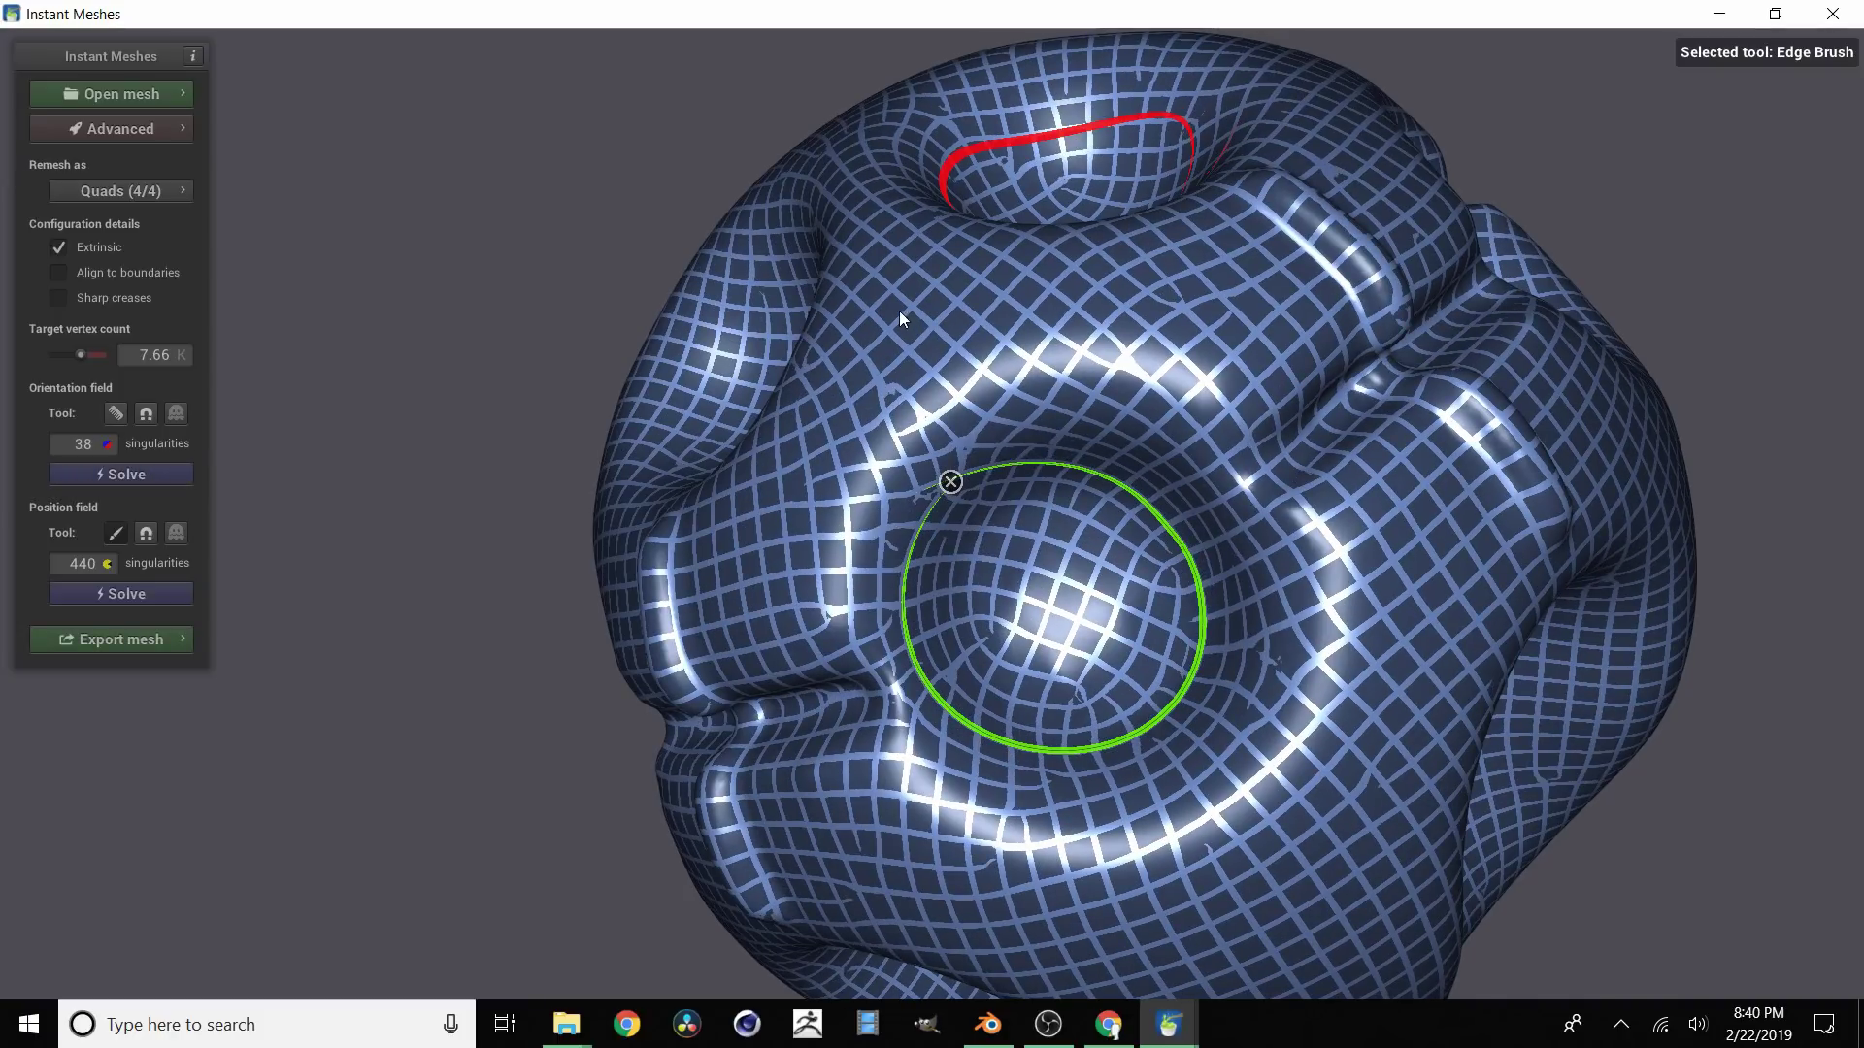
drag(843, 379, 778, 481)
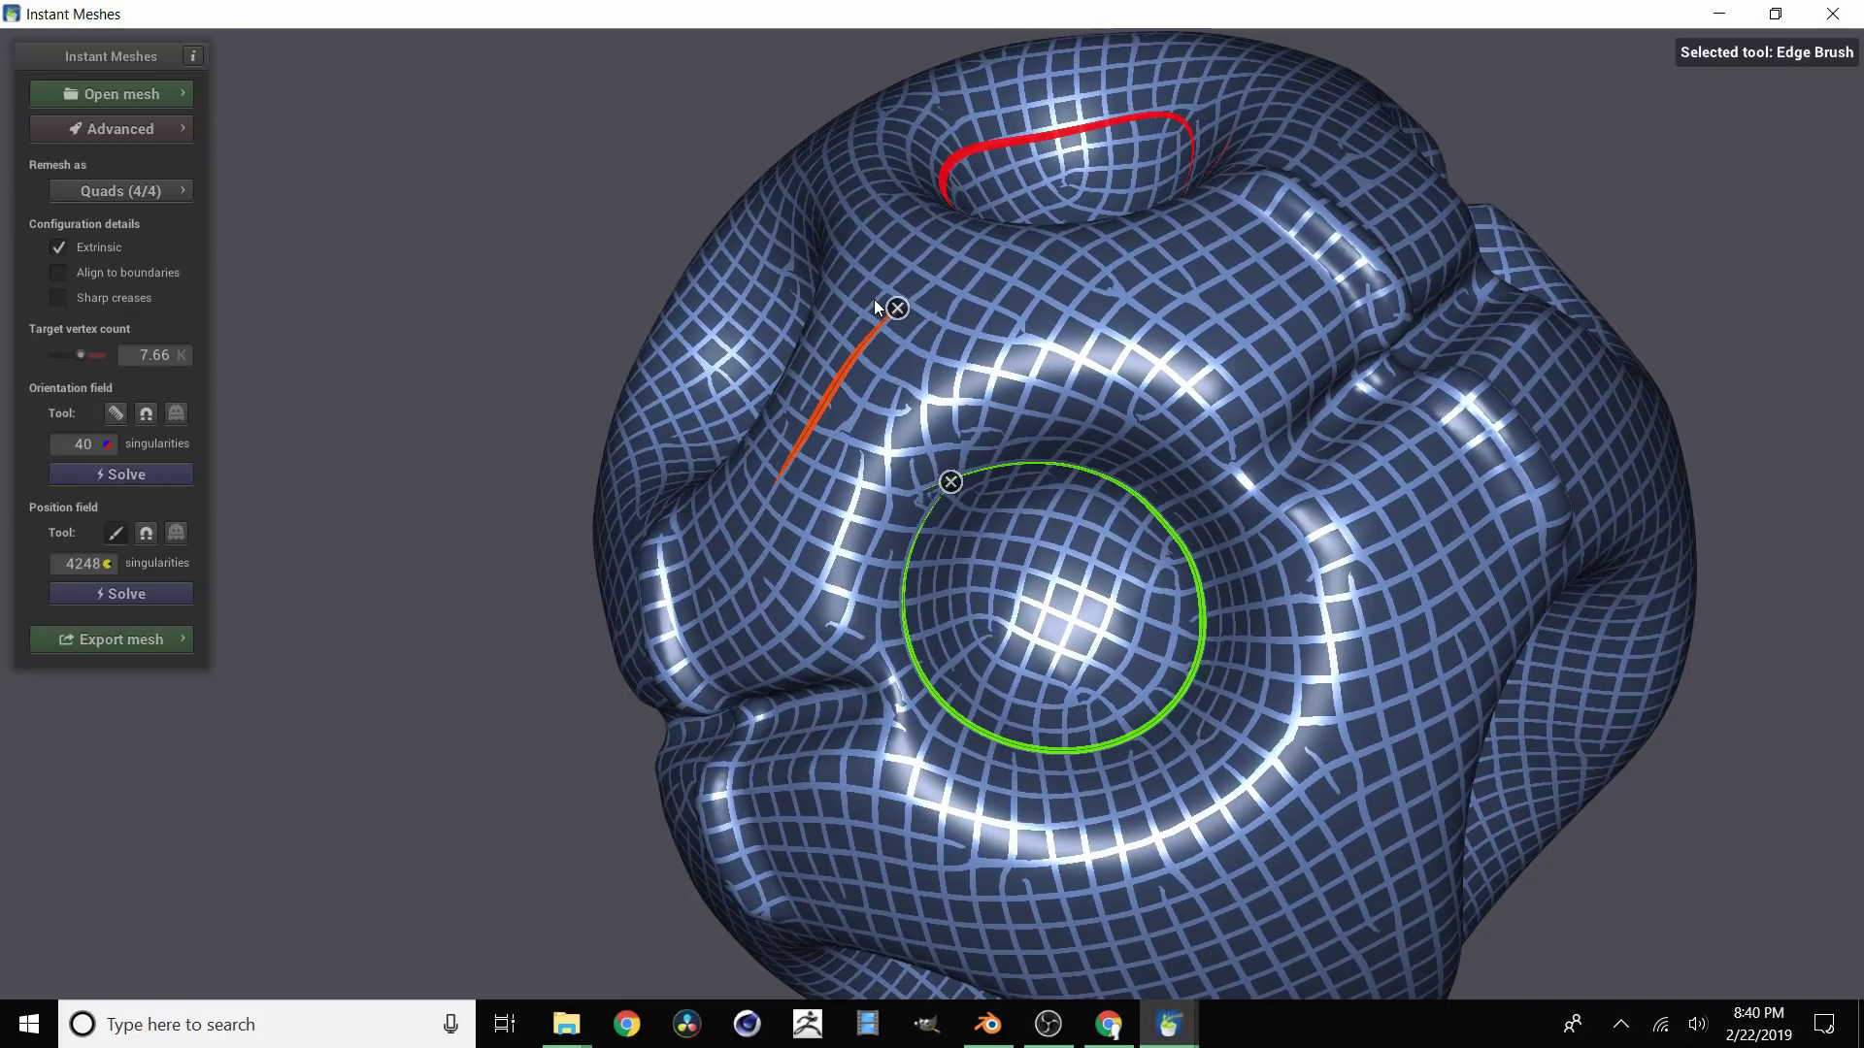
Step: Drop the Edge Brush, reframe the whole remesh, and bring up the Export mesh settings
click(124, 538)
scroll(907, 488, down, 5)
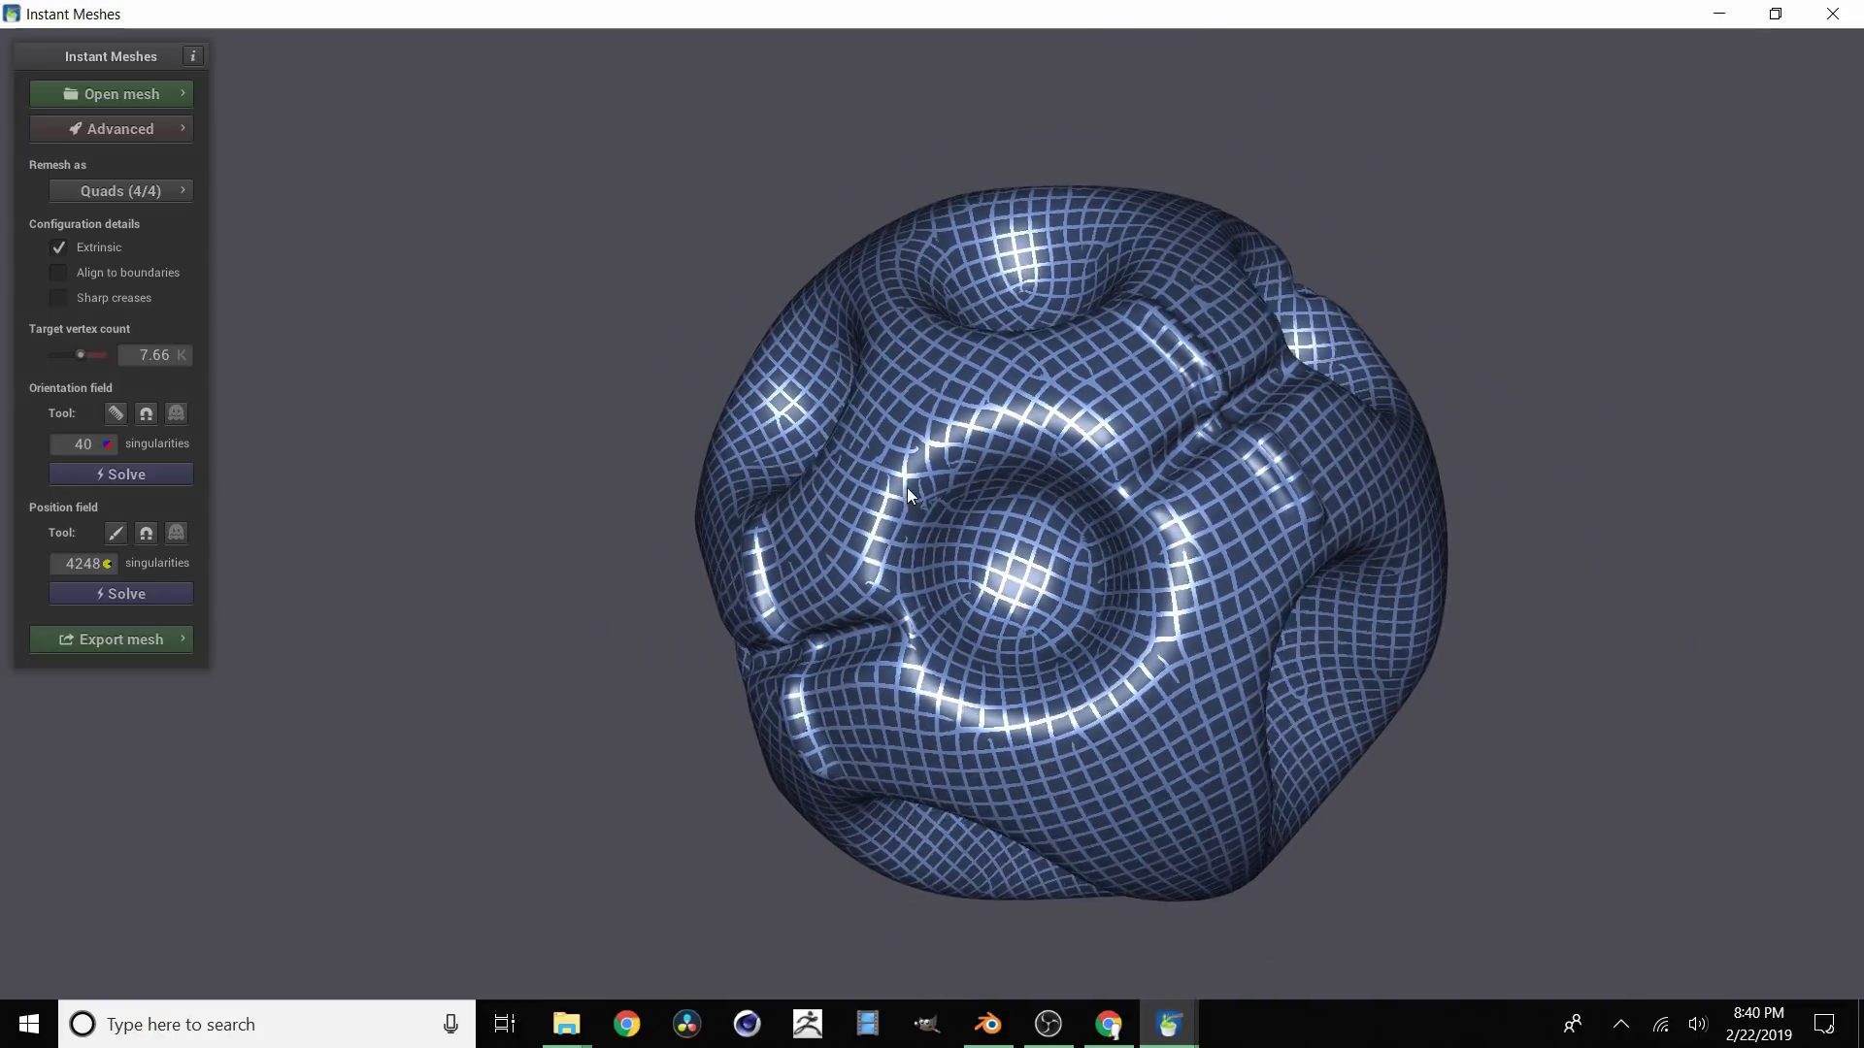
mouse_move(907, 488)
mouse_down()
mouse_move(906, 463)
mouse_move(1122, 462)
mouse_move(1234, 406)
mouse_up()
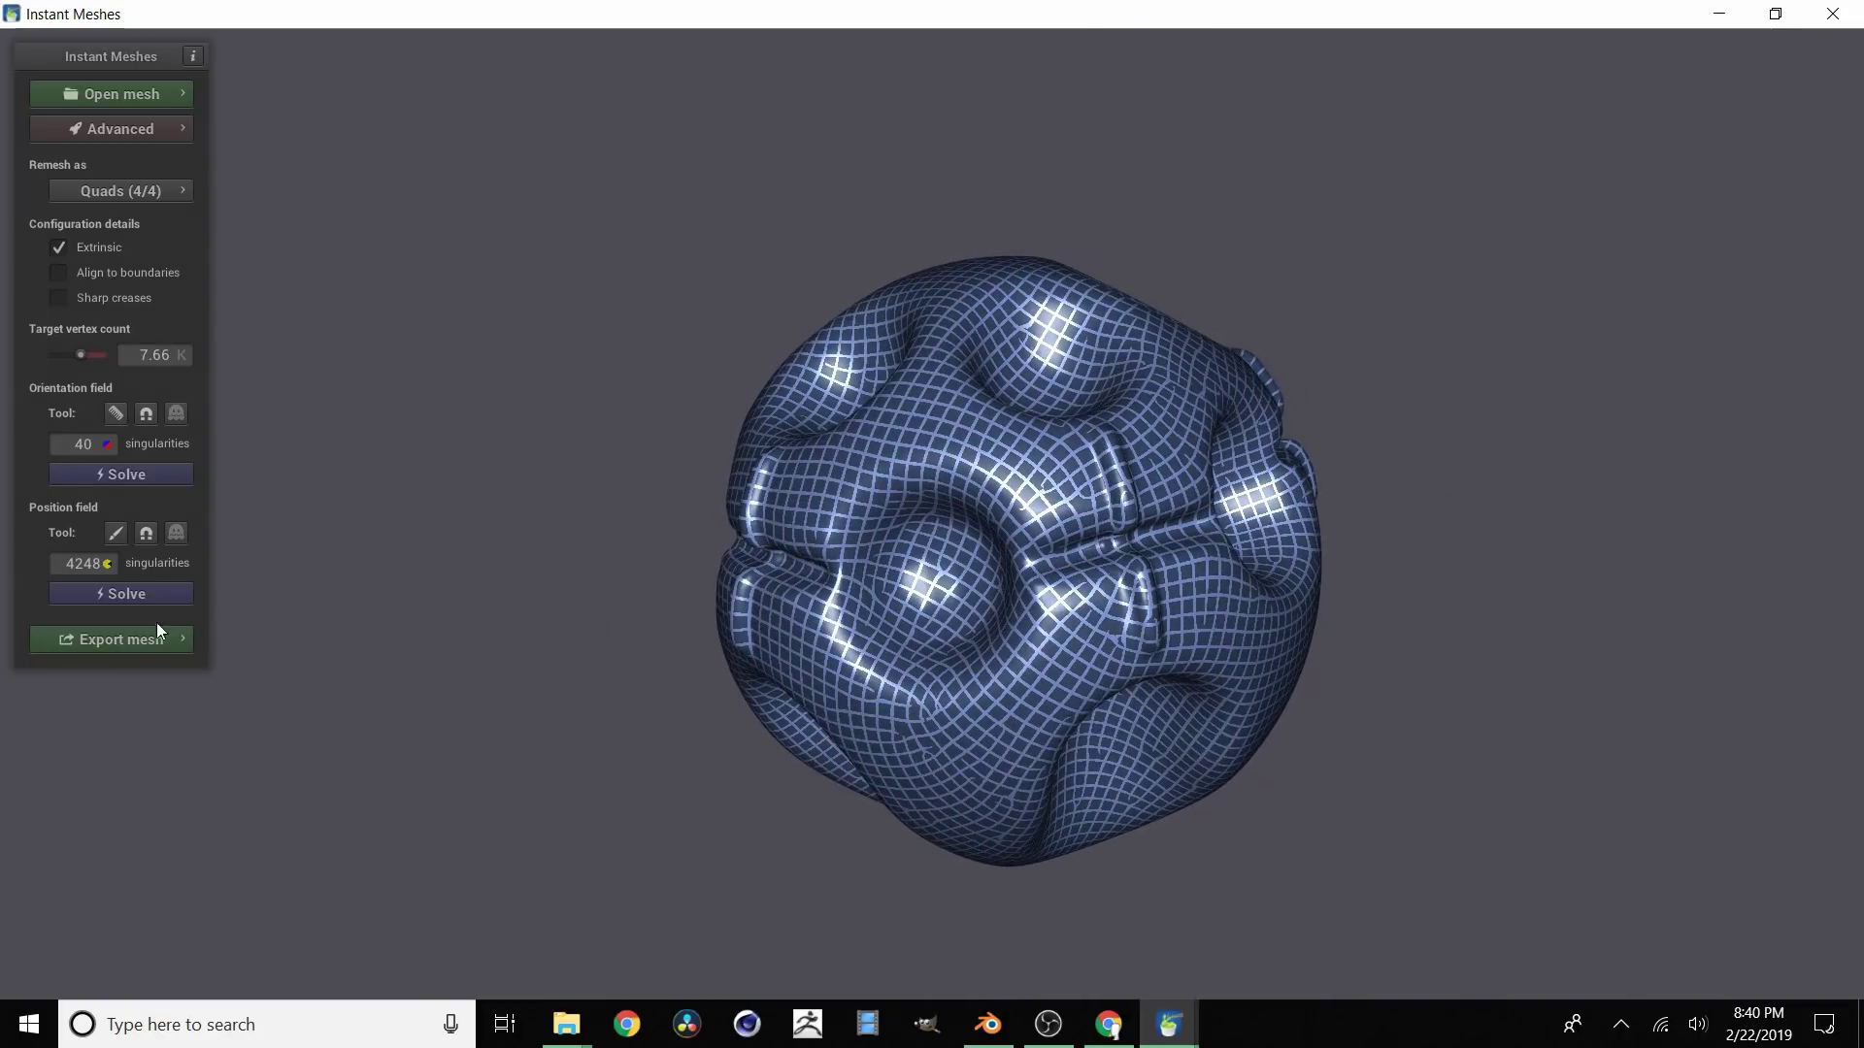
click(132, 644)
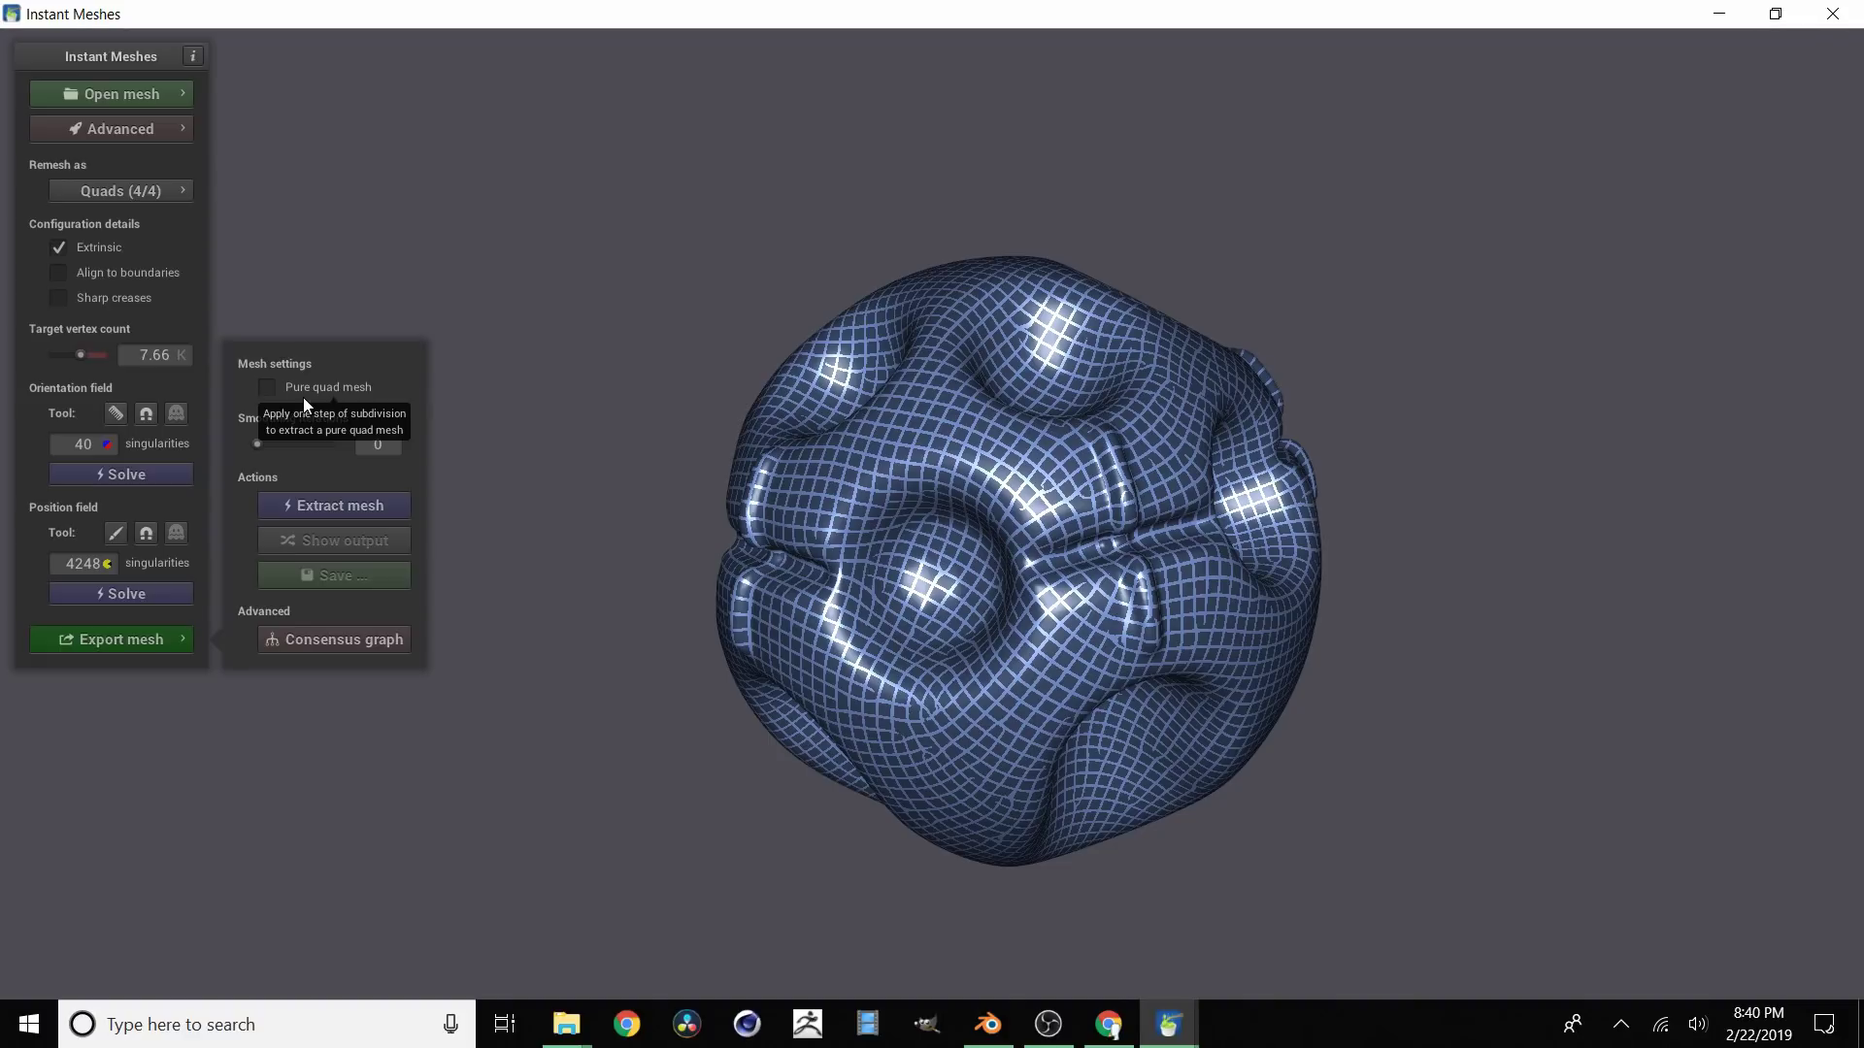
Step: Tick Pure quad mesh and lower Smoothing iterations to 1
click(270, 387)
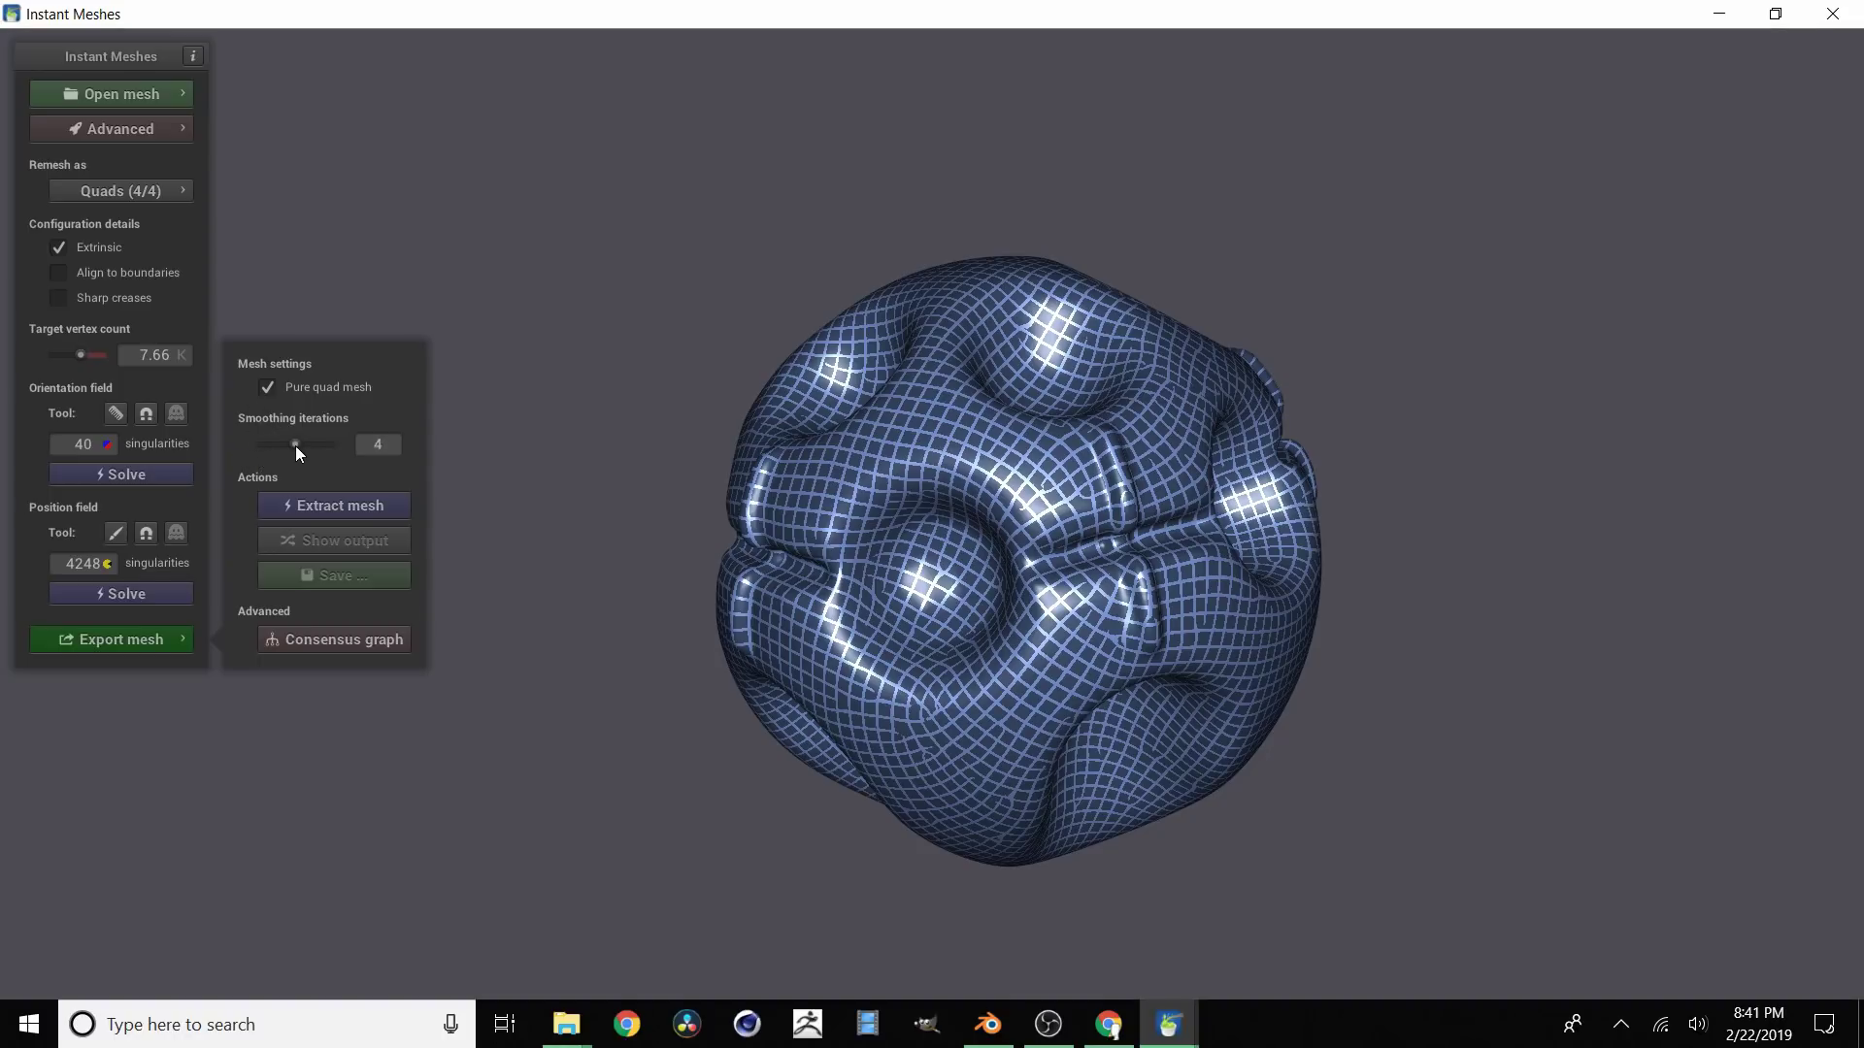
drag(295, 445, 271, 440)
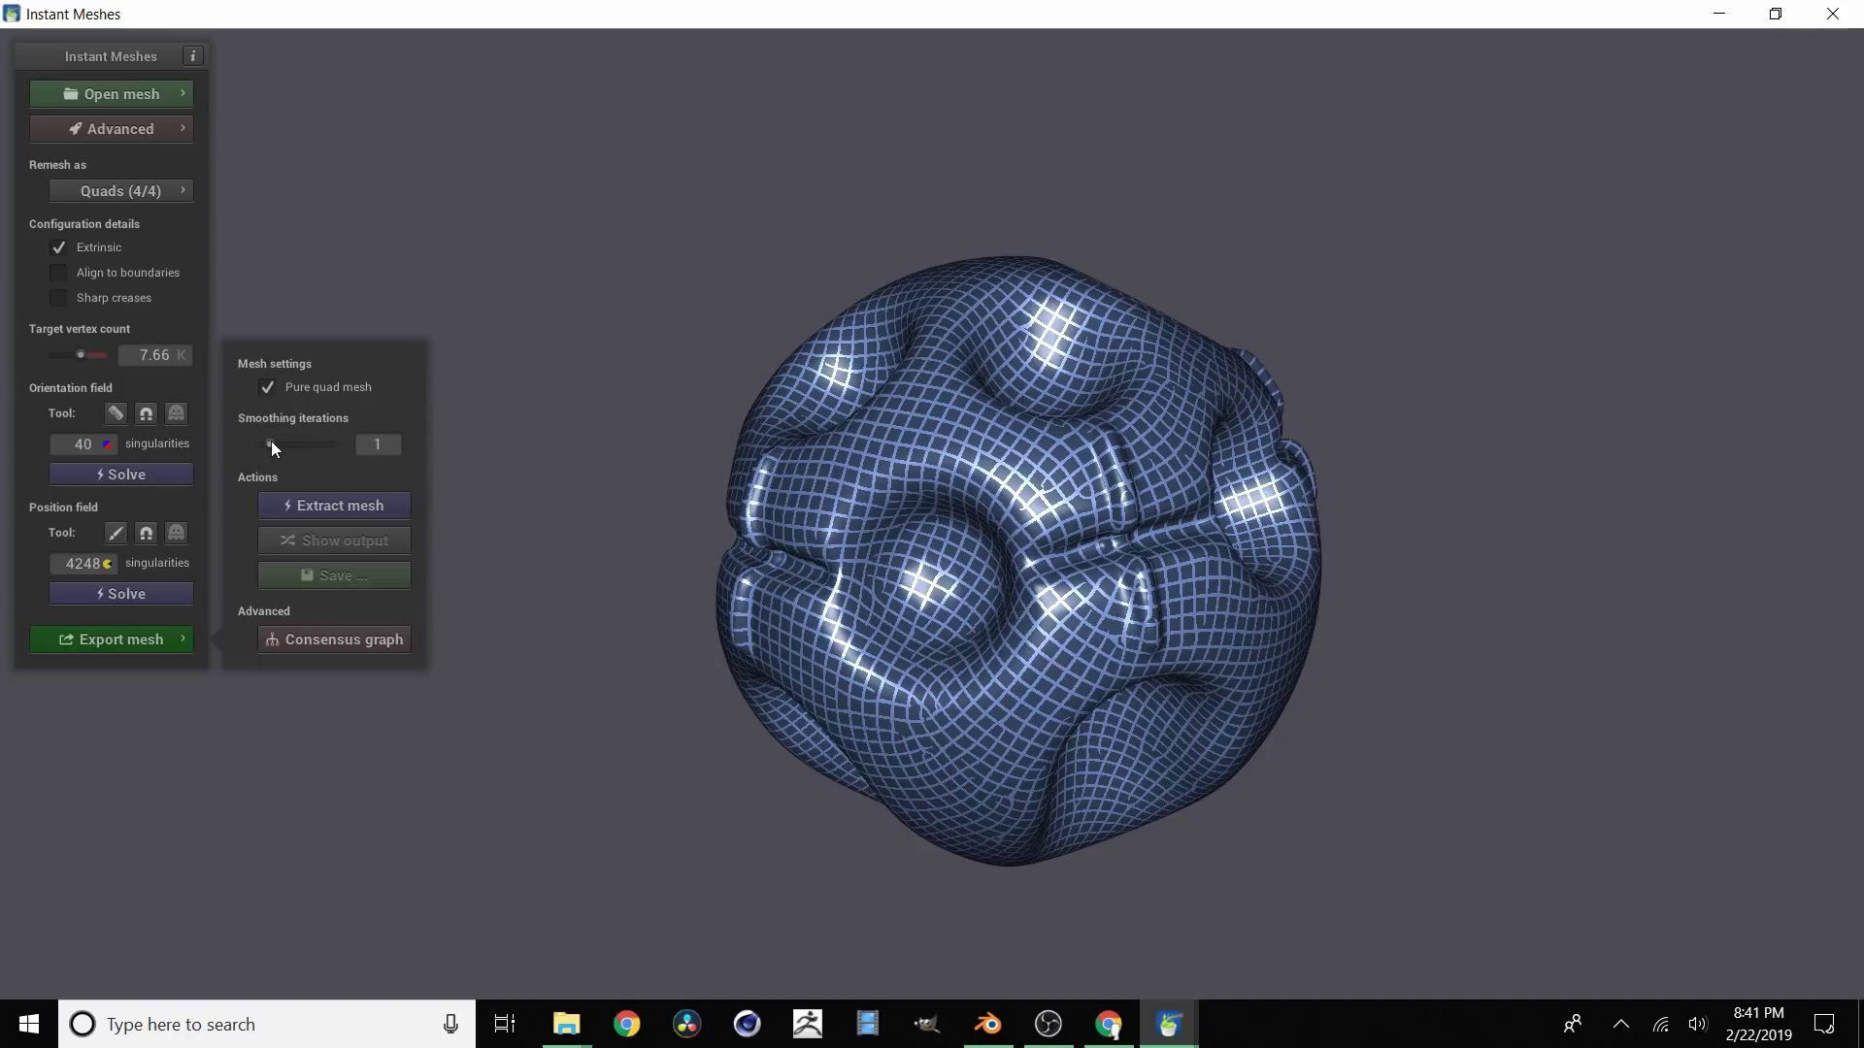
Step: Extract the mesh and orbit around it to check the quad loops follow the dimples and grooves
click(346, 508)
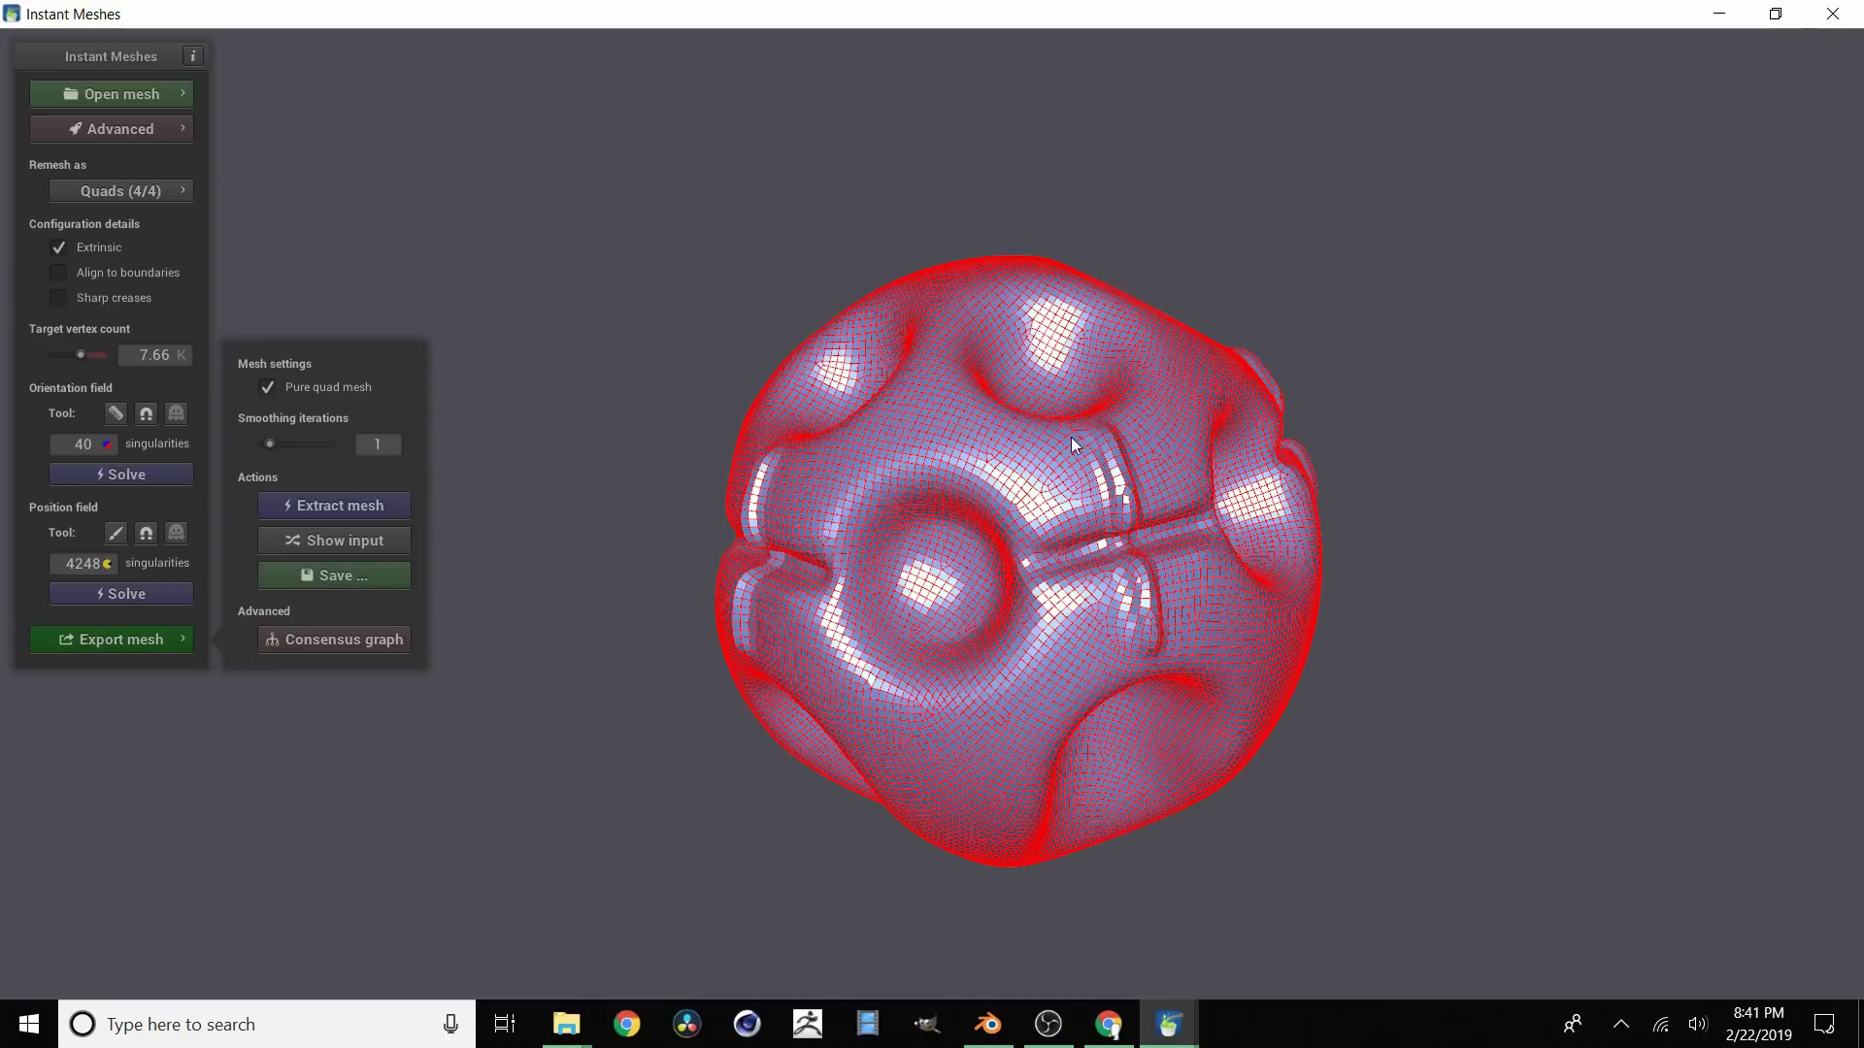
scroll(1070, 437, up, 5)
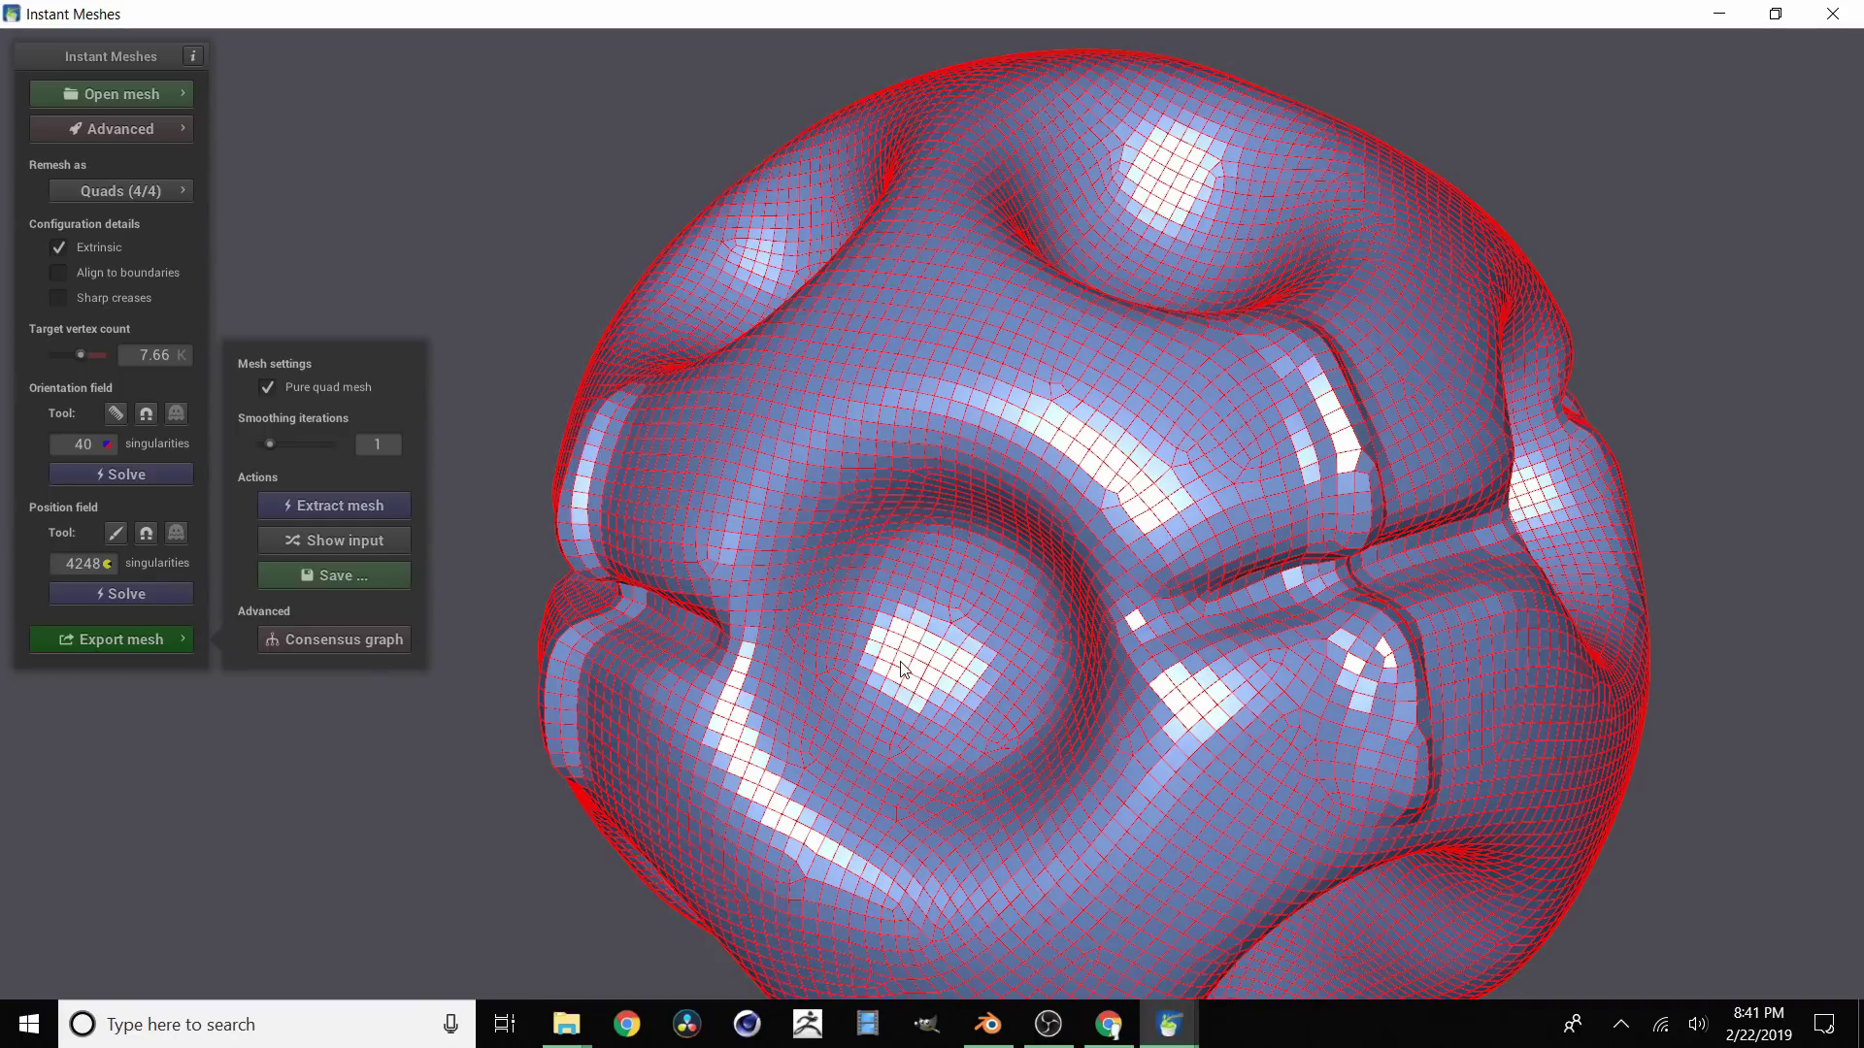
drag(906, 663, 1108, 398)
scroll(1007, 324, up, 10)
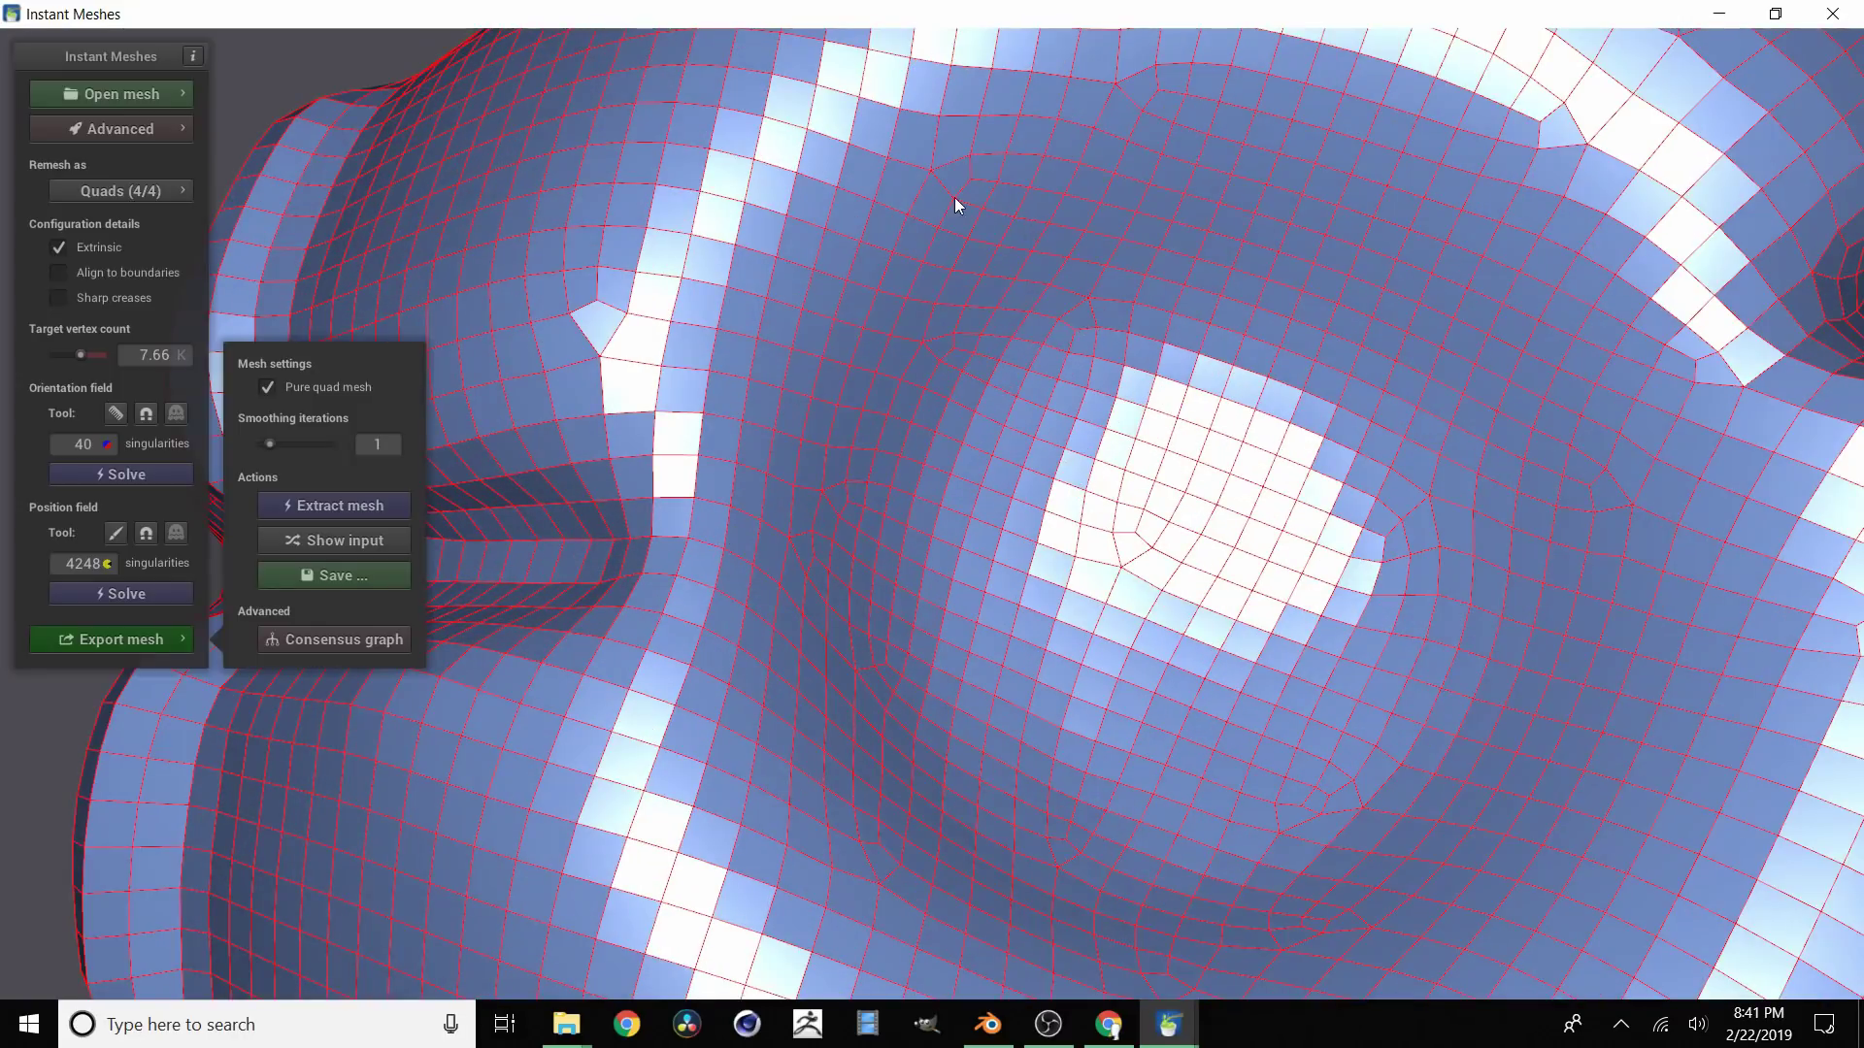
scroll(1116, 477, down, 8)
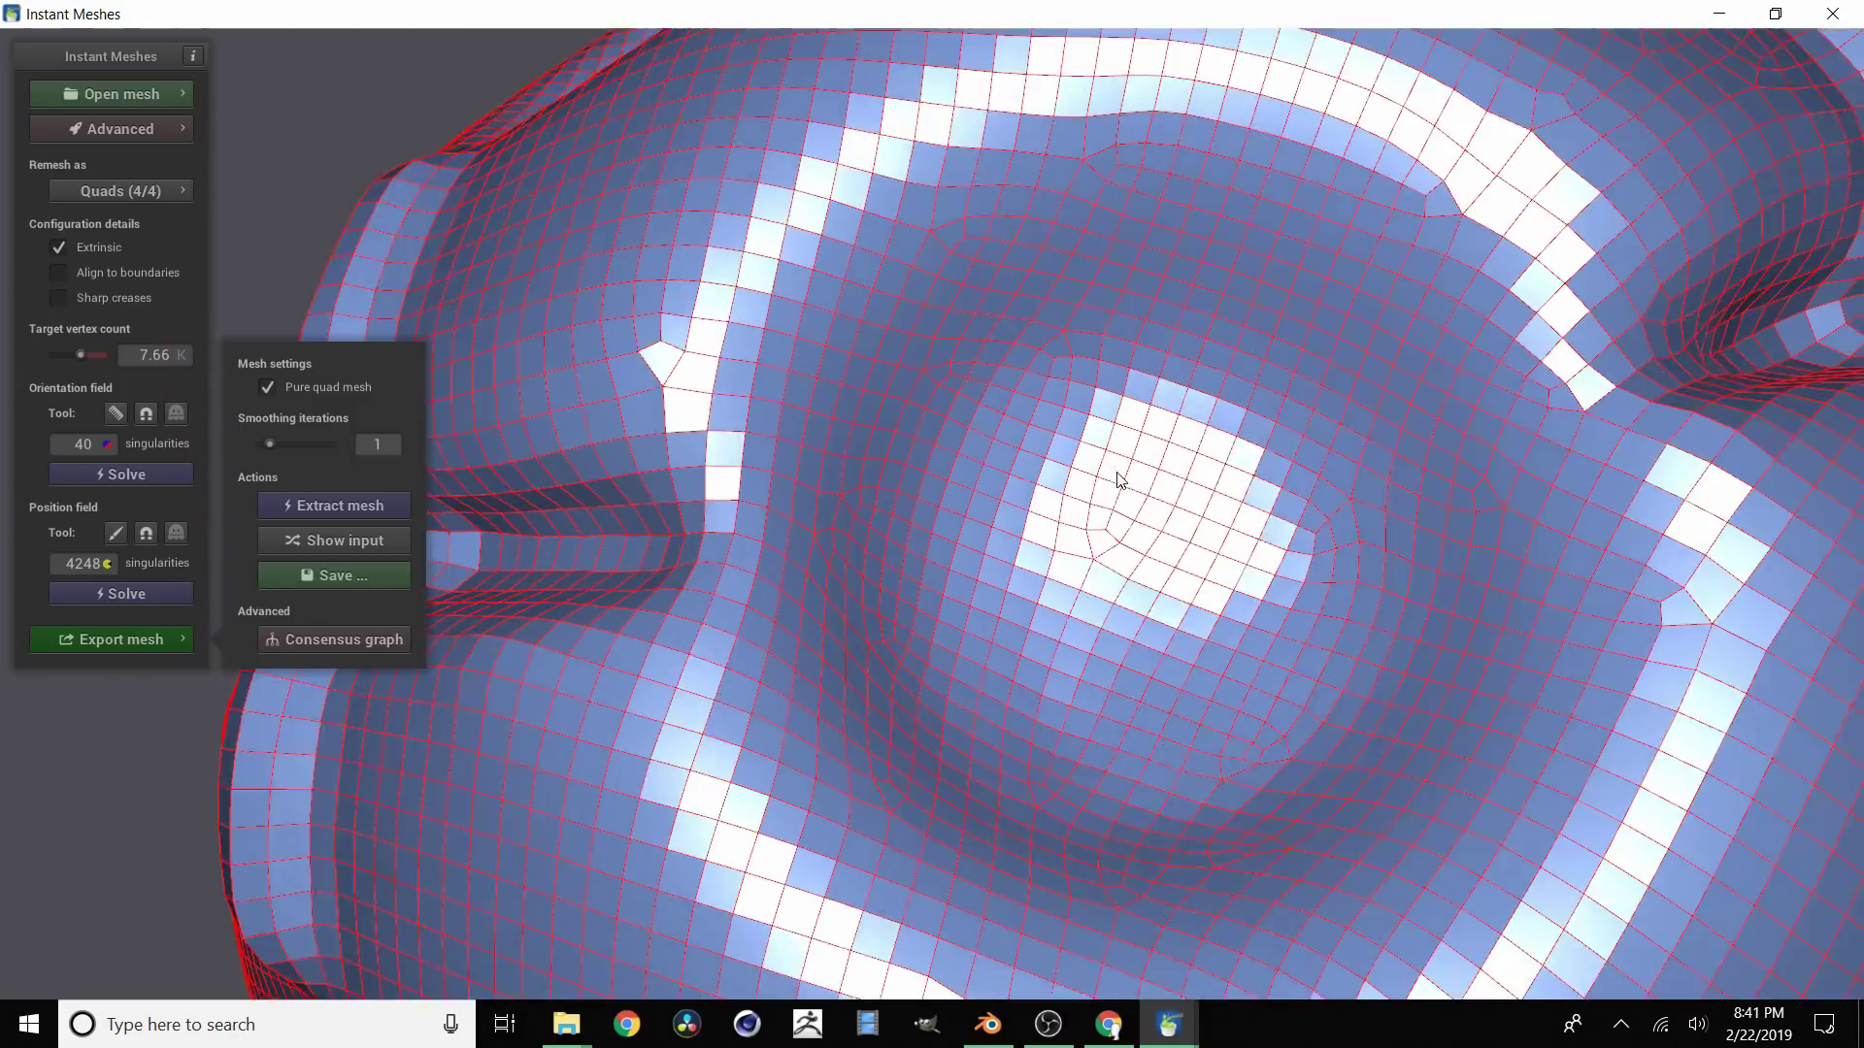
drag(1046, 591, 992, 497)
scroll(992, 497, up, 10)
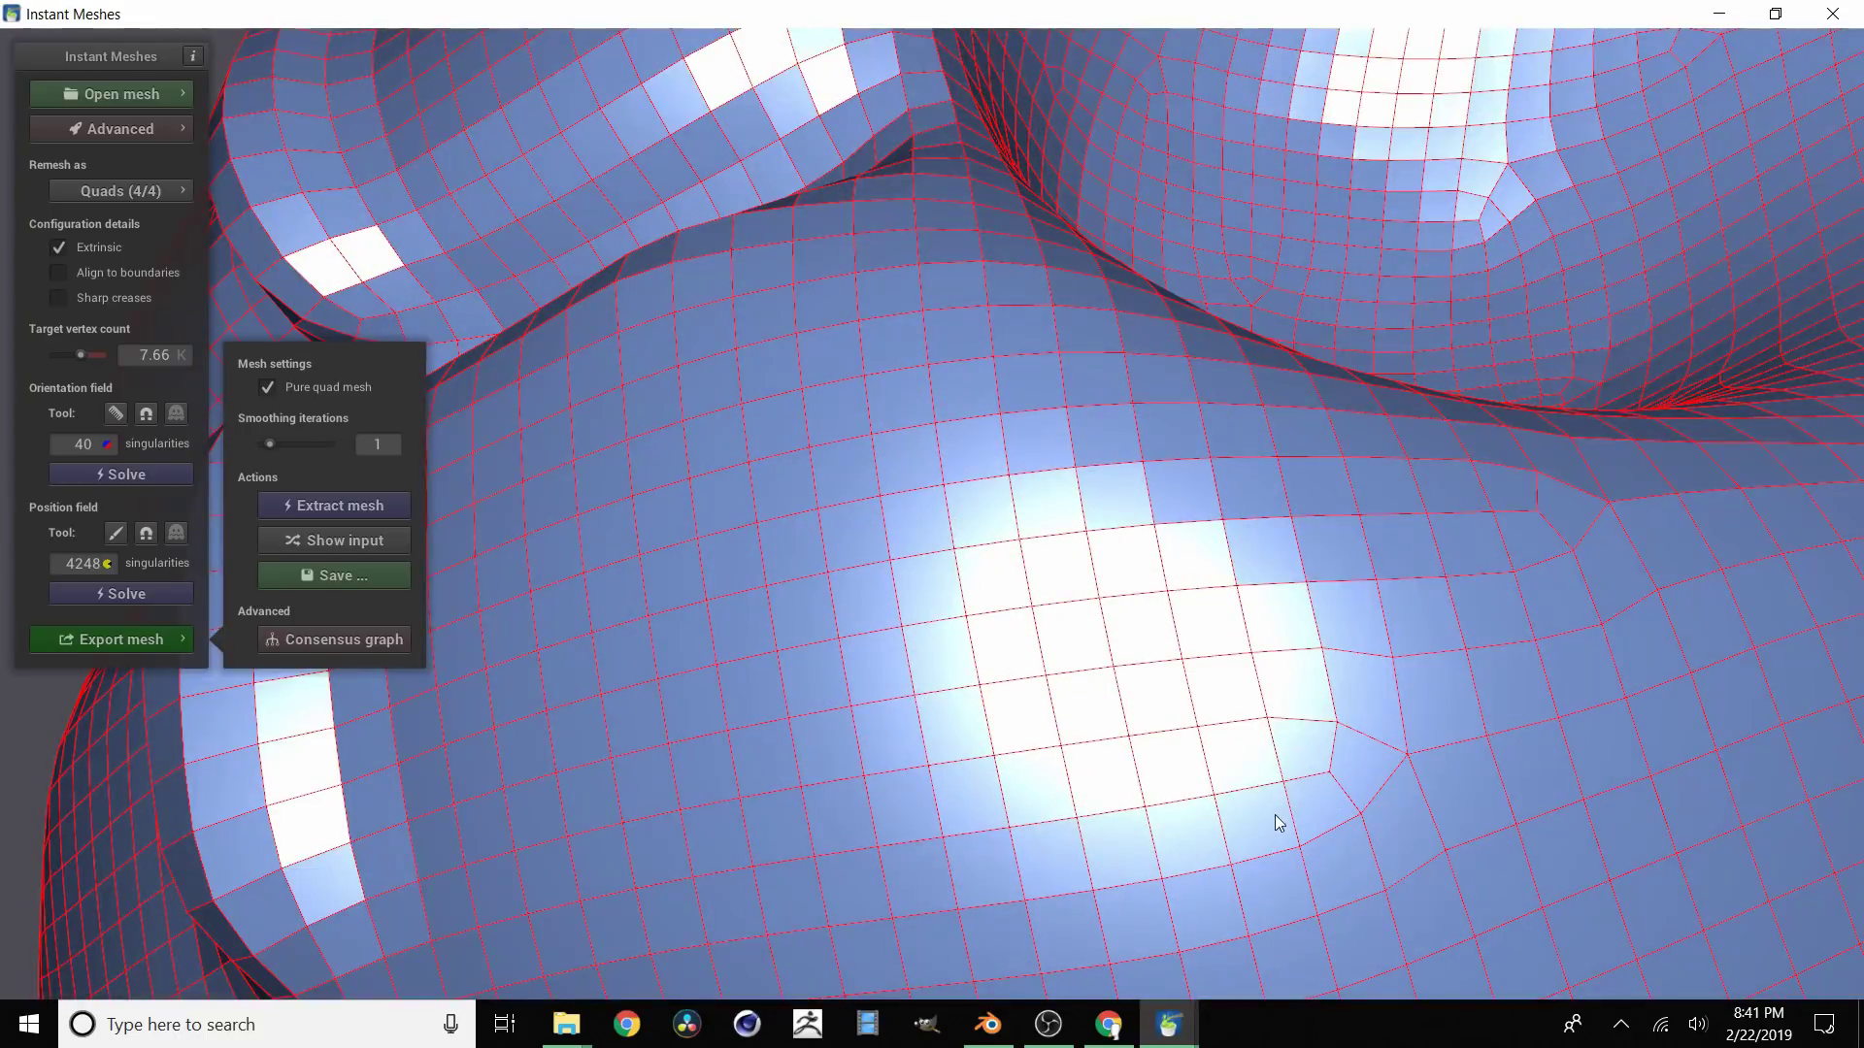
scroll(1261, 638, down, 10)
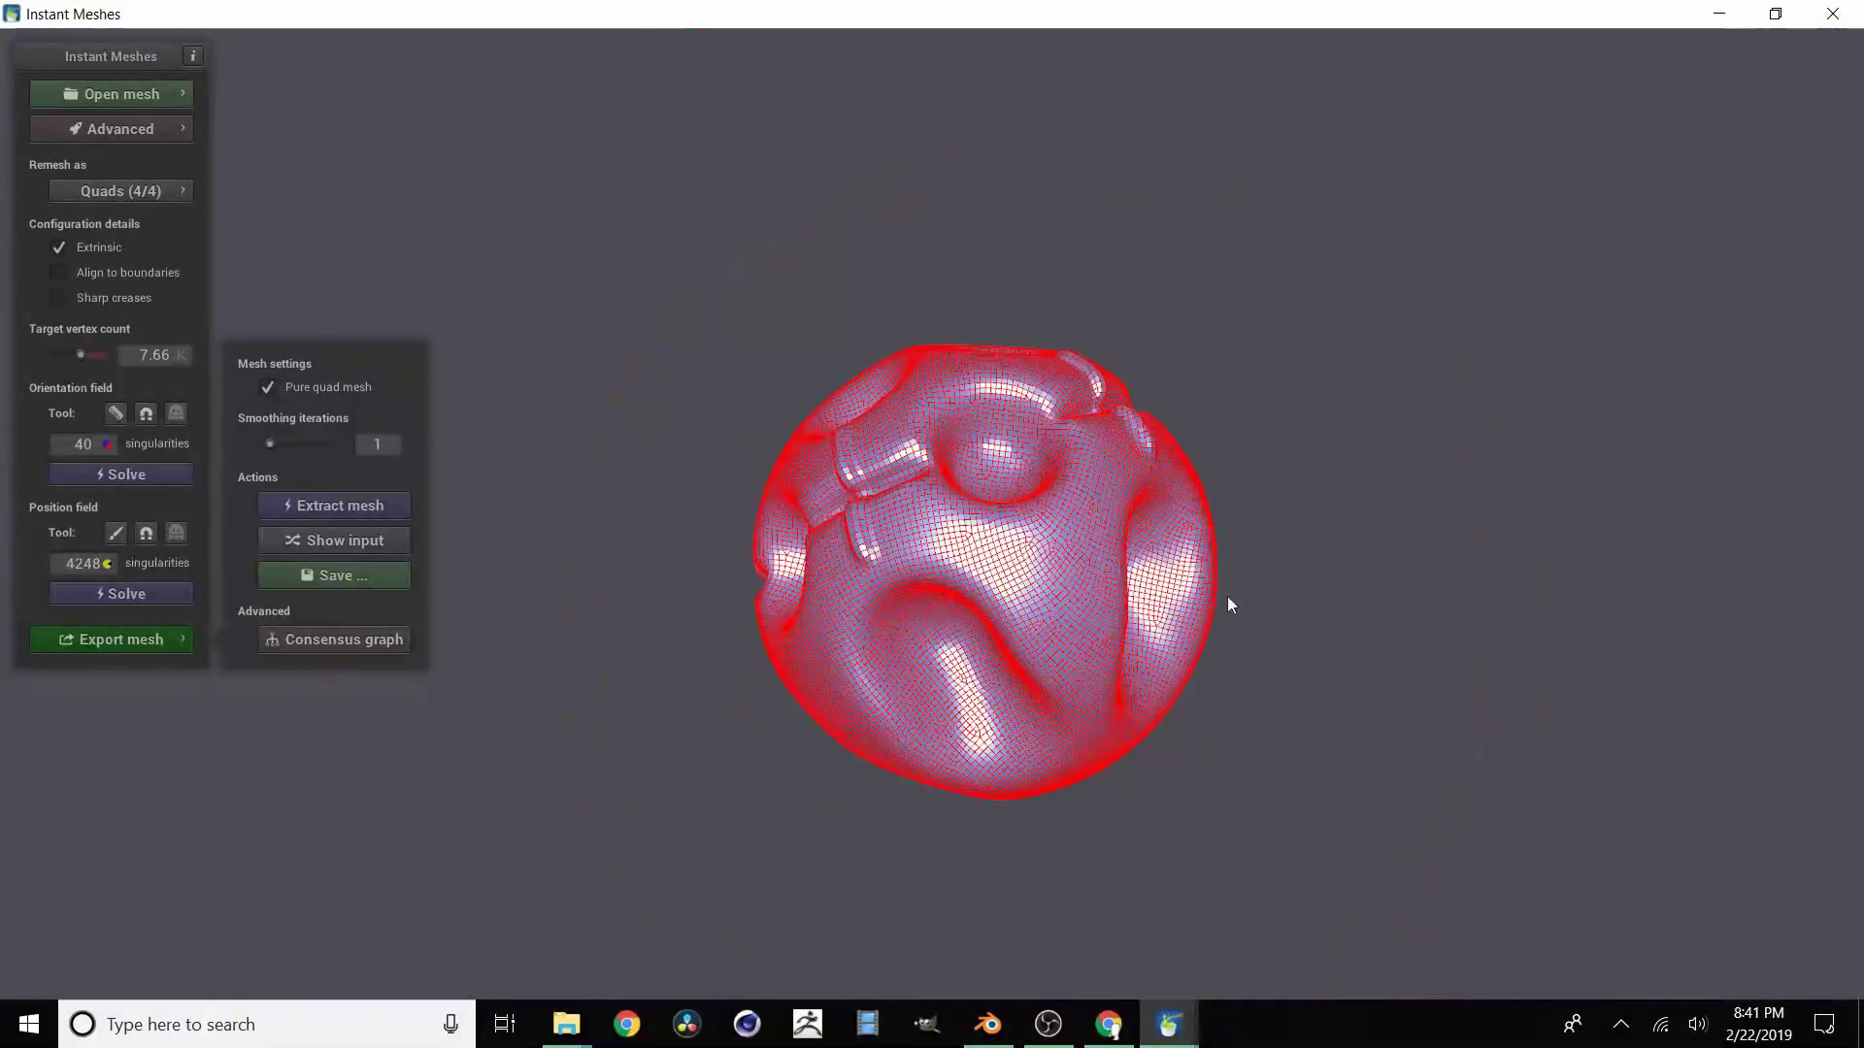
drag(1227, 595, 1136, 486)
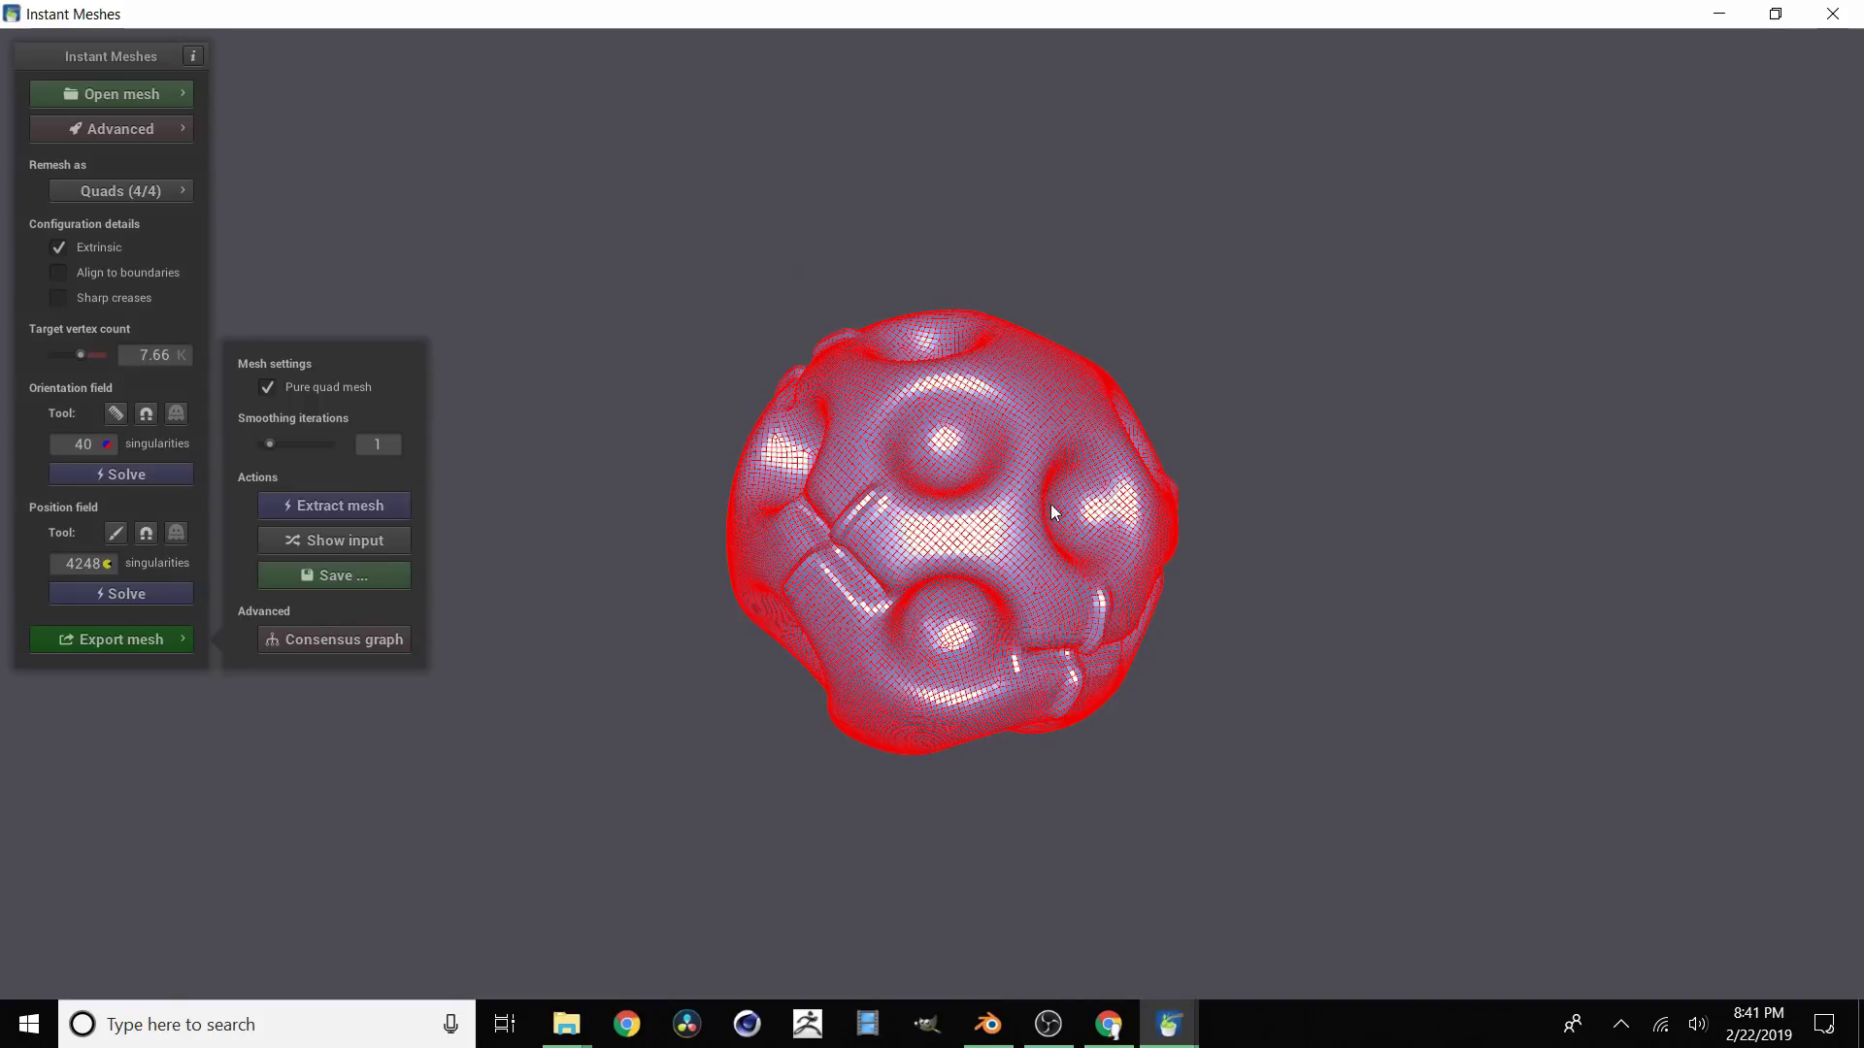
Step: Save the extracted pure-quad remesh as lowres.obj in the Desktop folder
scroll(1049, 512, up, 5)
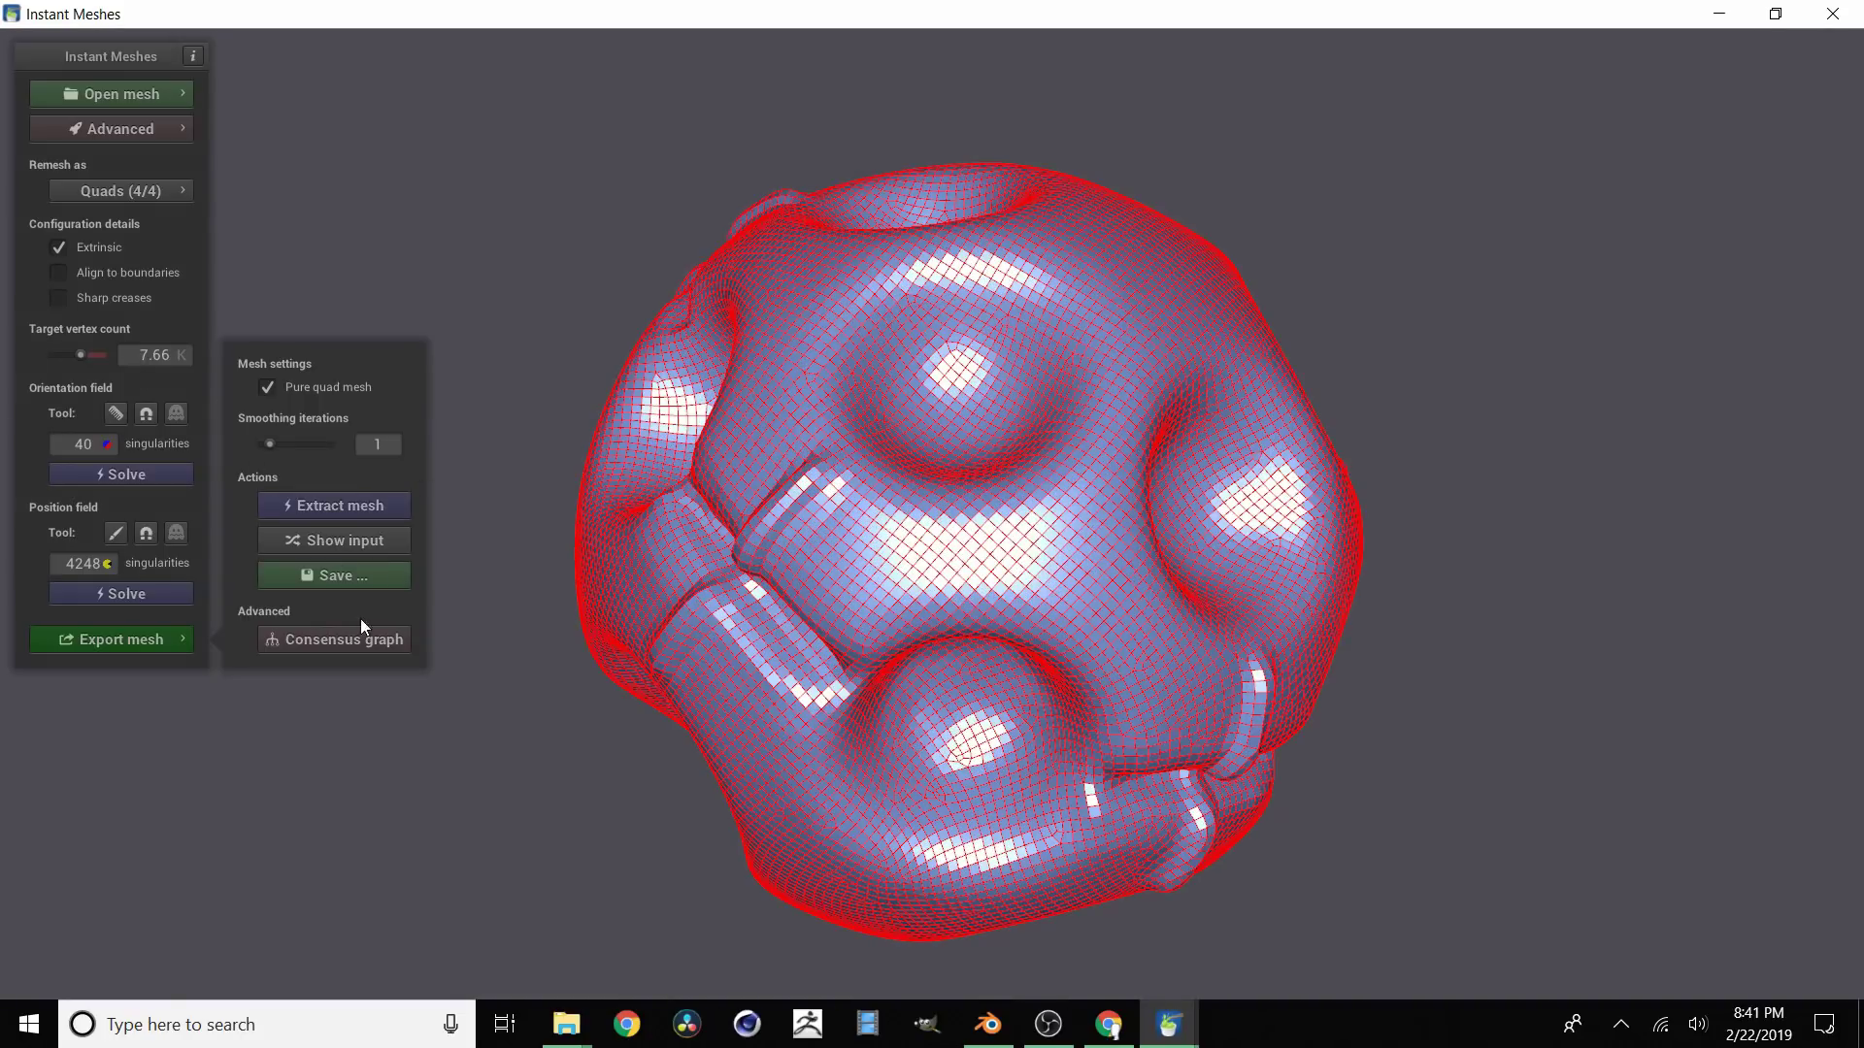
click(335, 579)
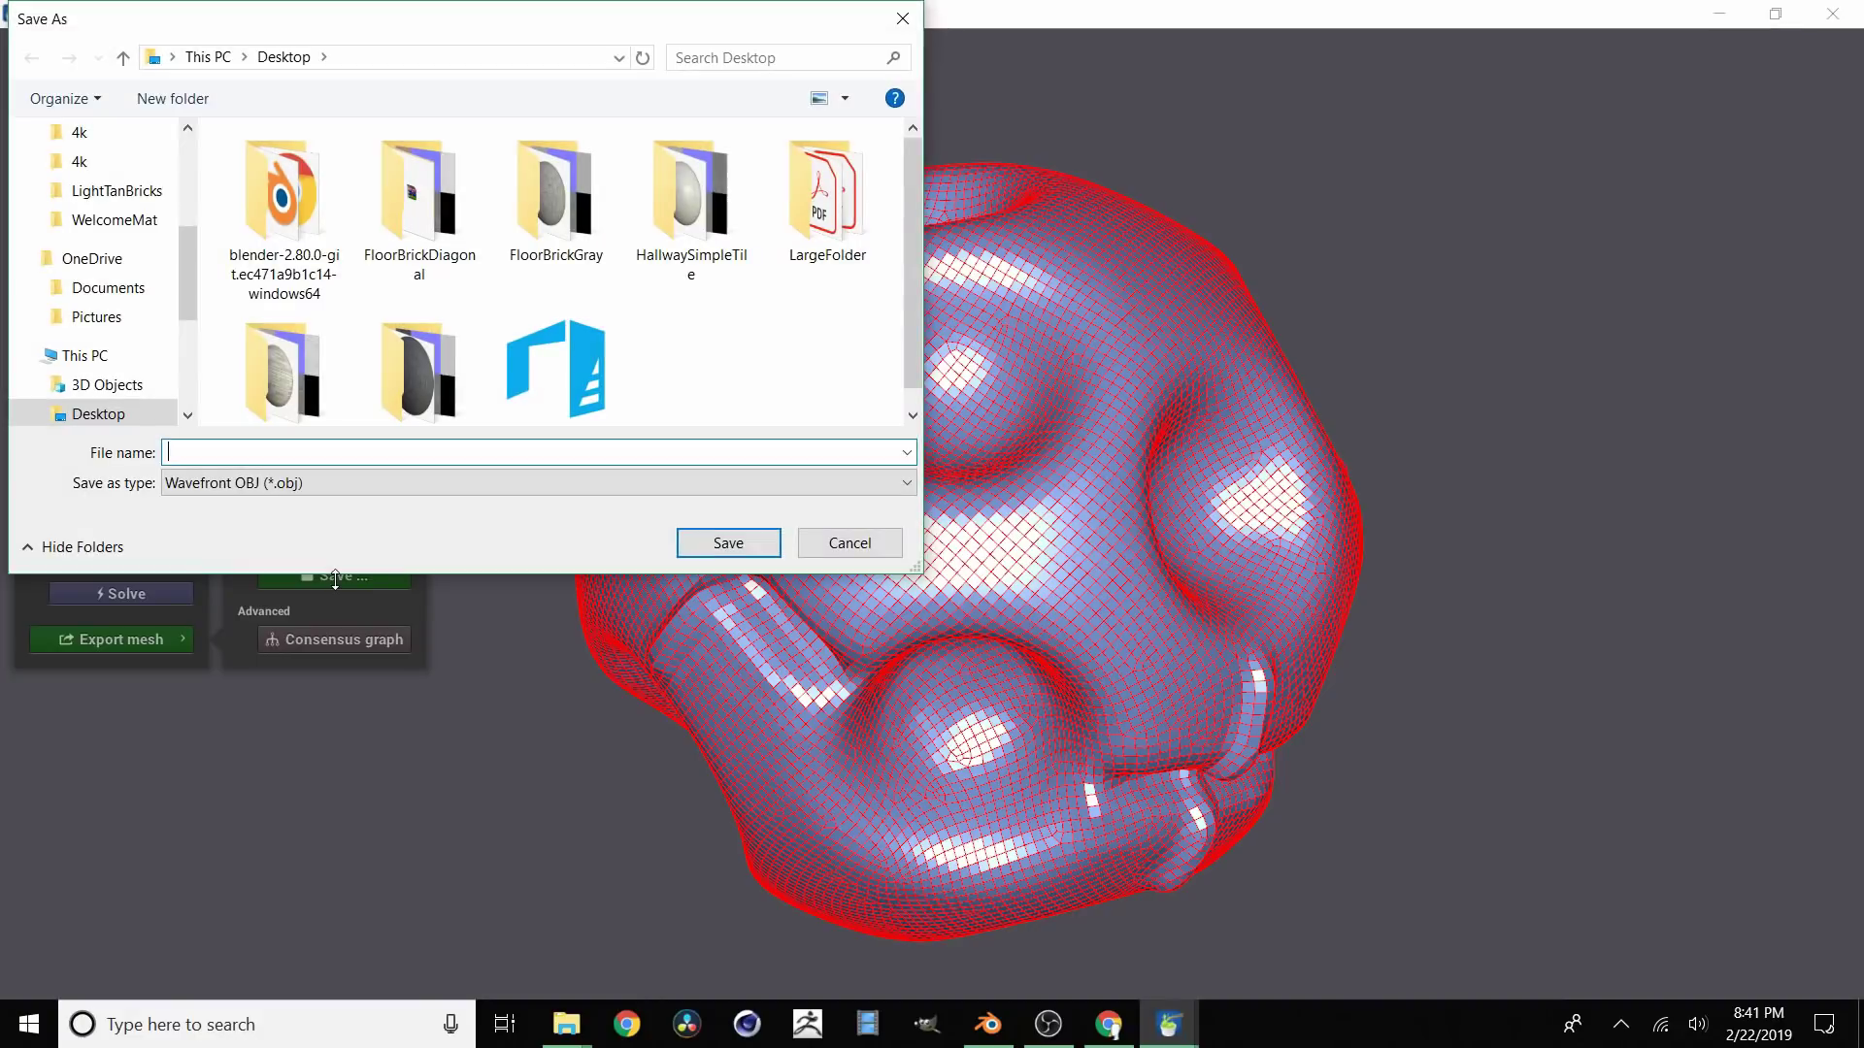
scroll(645, 249, down, 1)
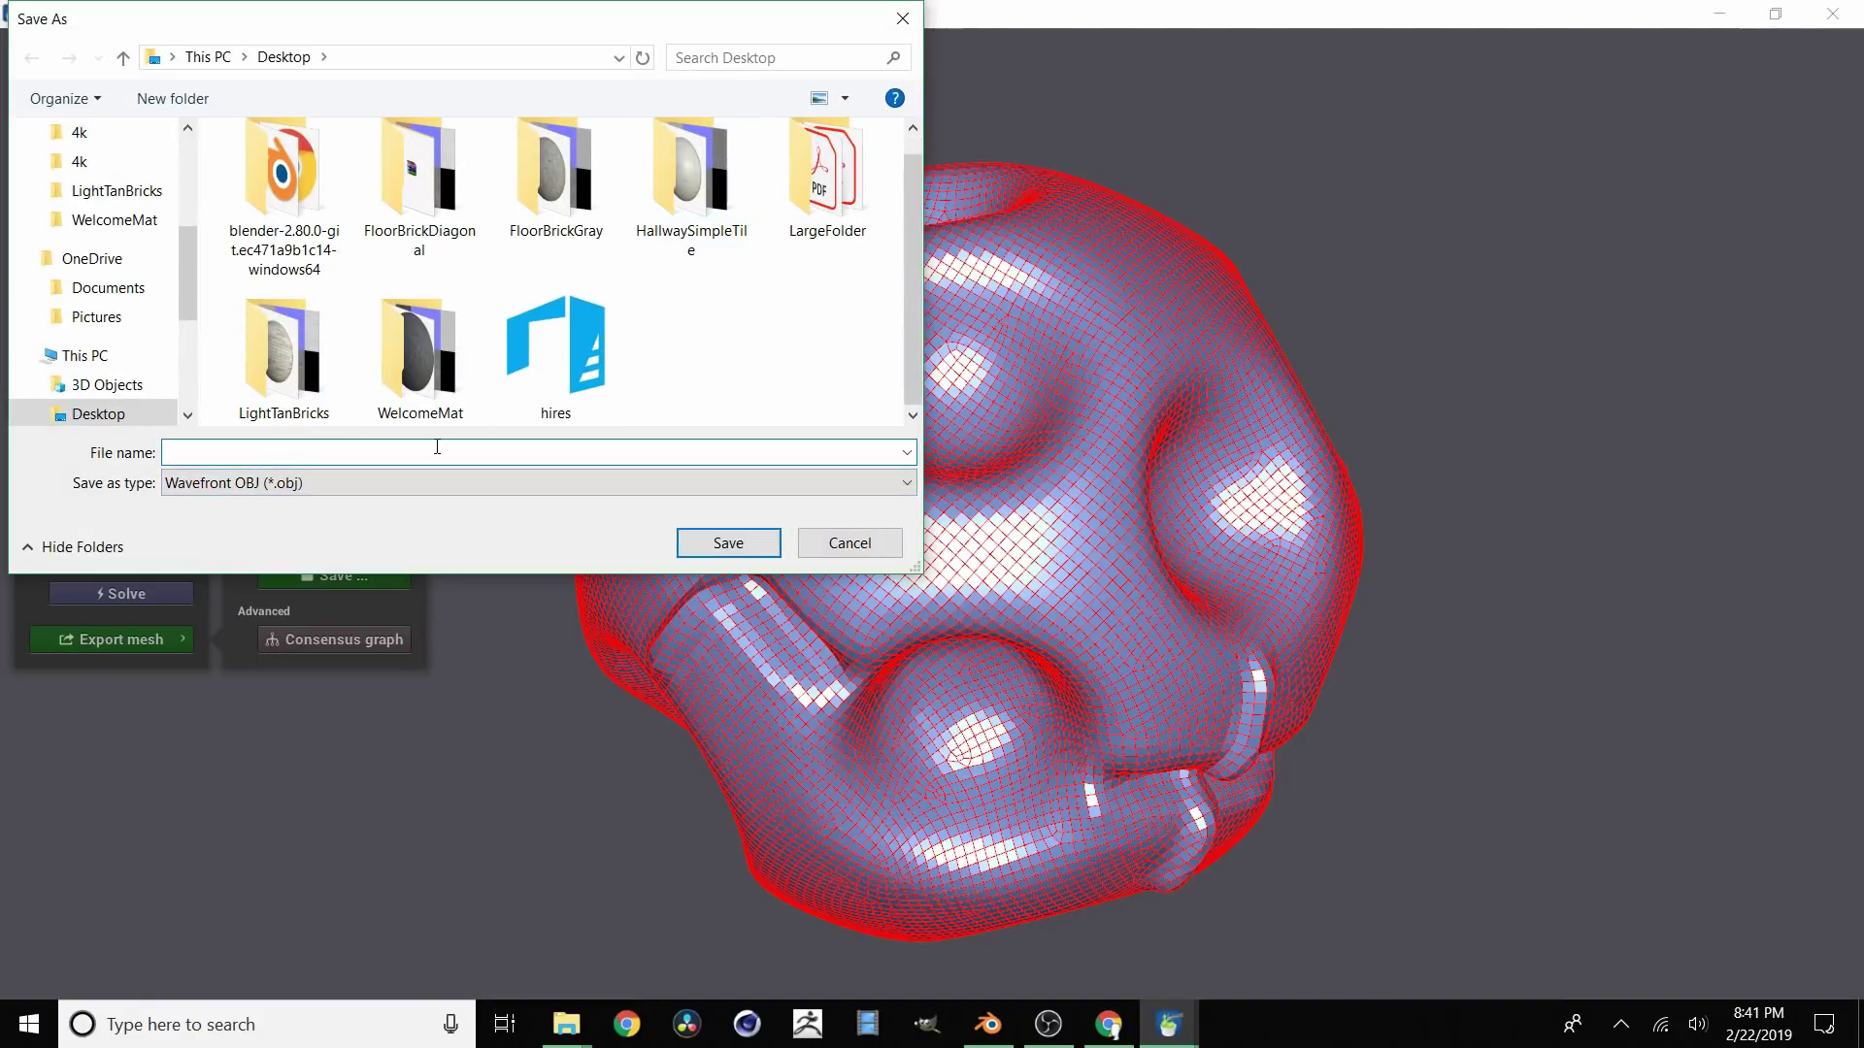
text(lowres.obj)
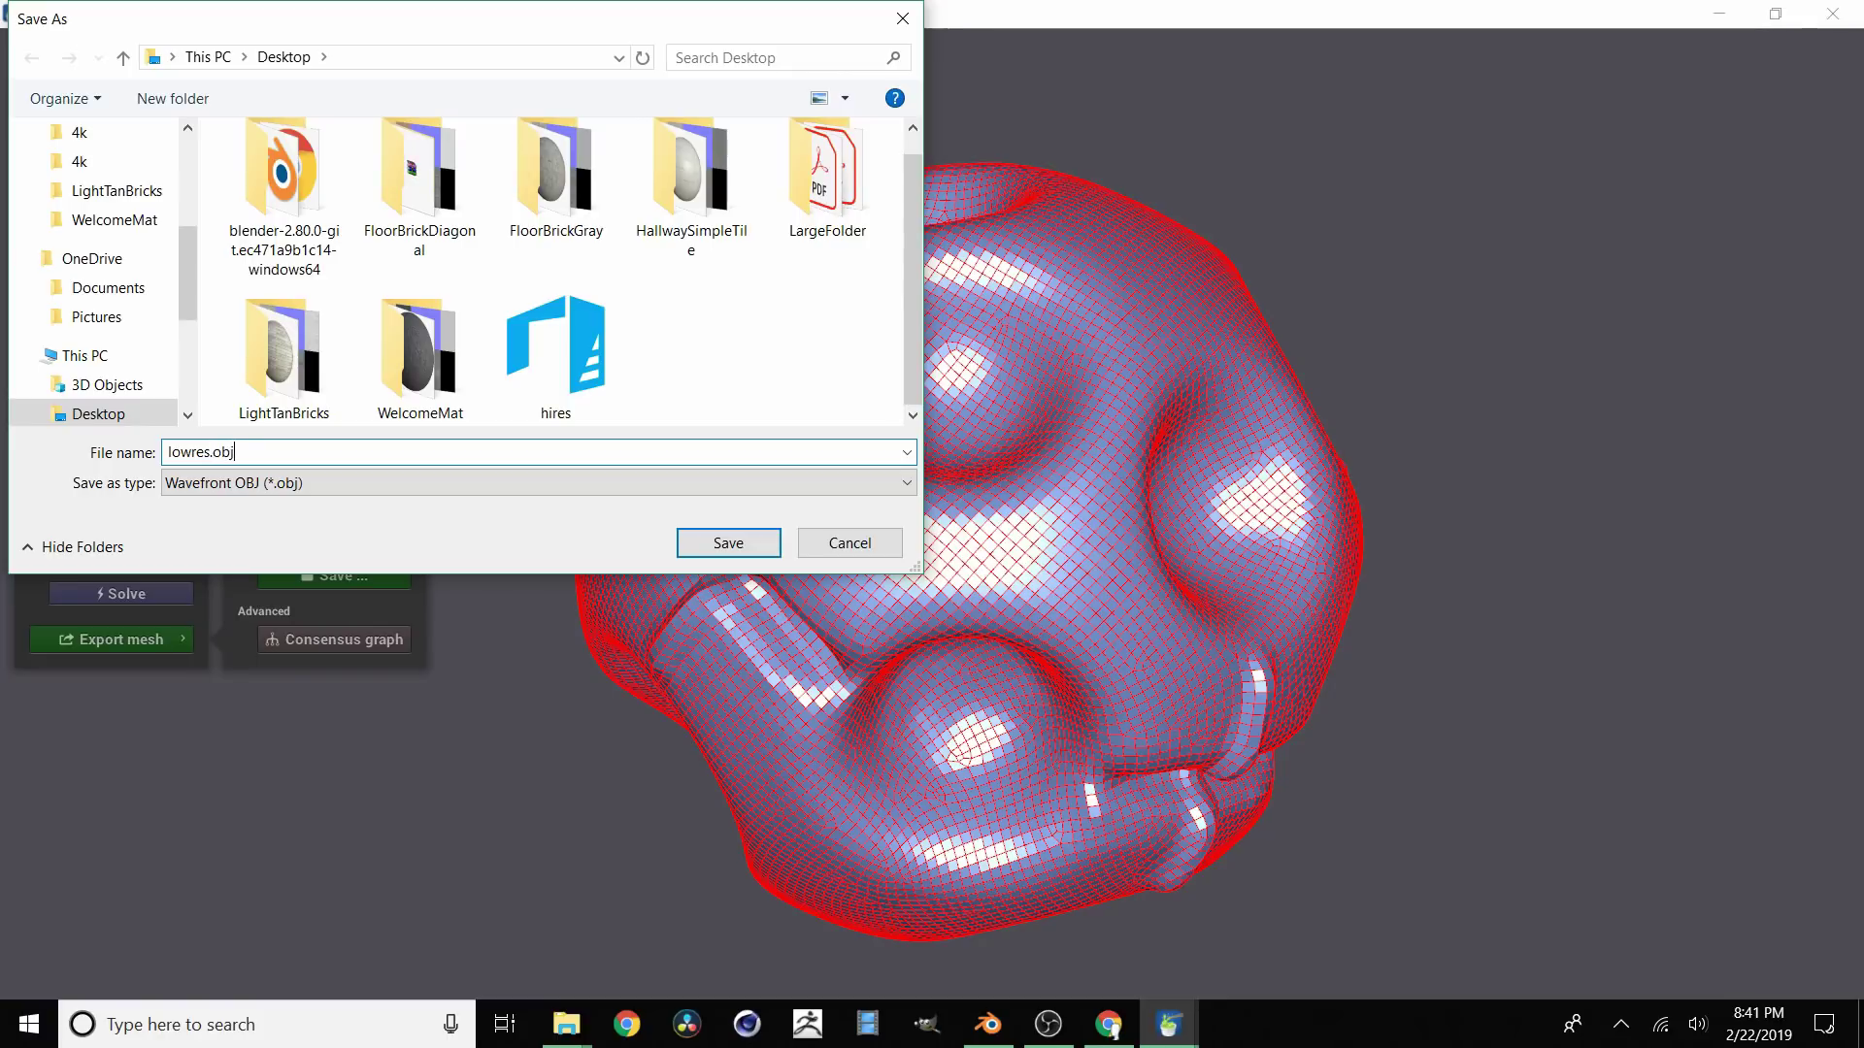
key(Return)
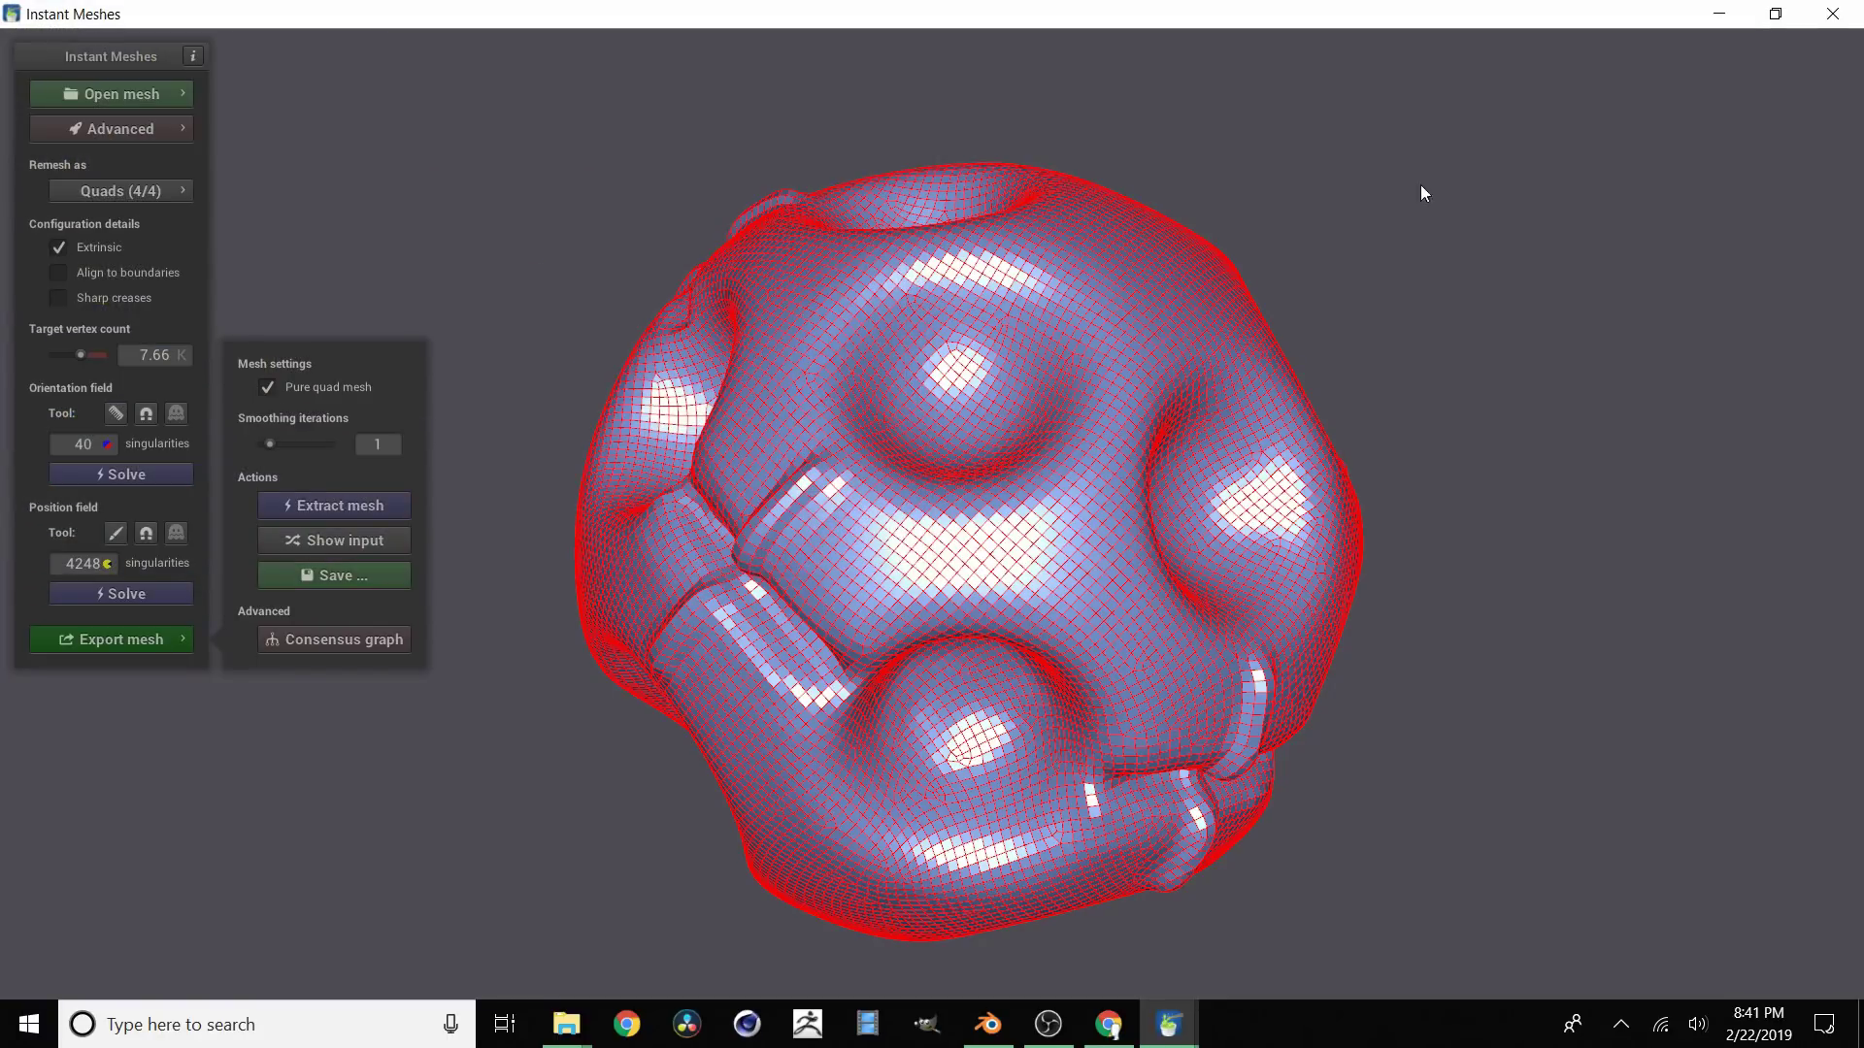
Step: Close Instant Meshes and return to Blender showing the high-res sculpt
click(1832, 14)
click(987, 1027)
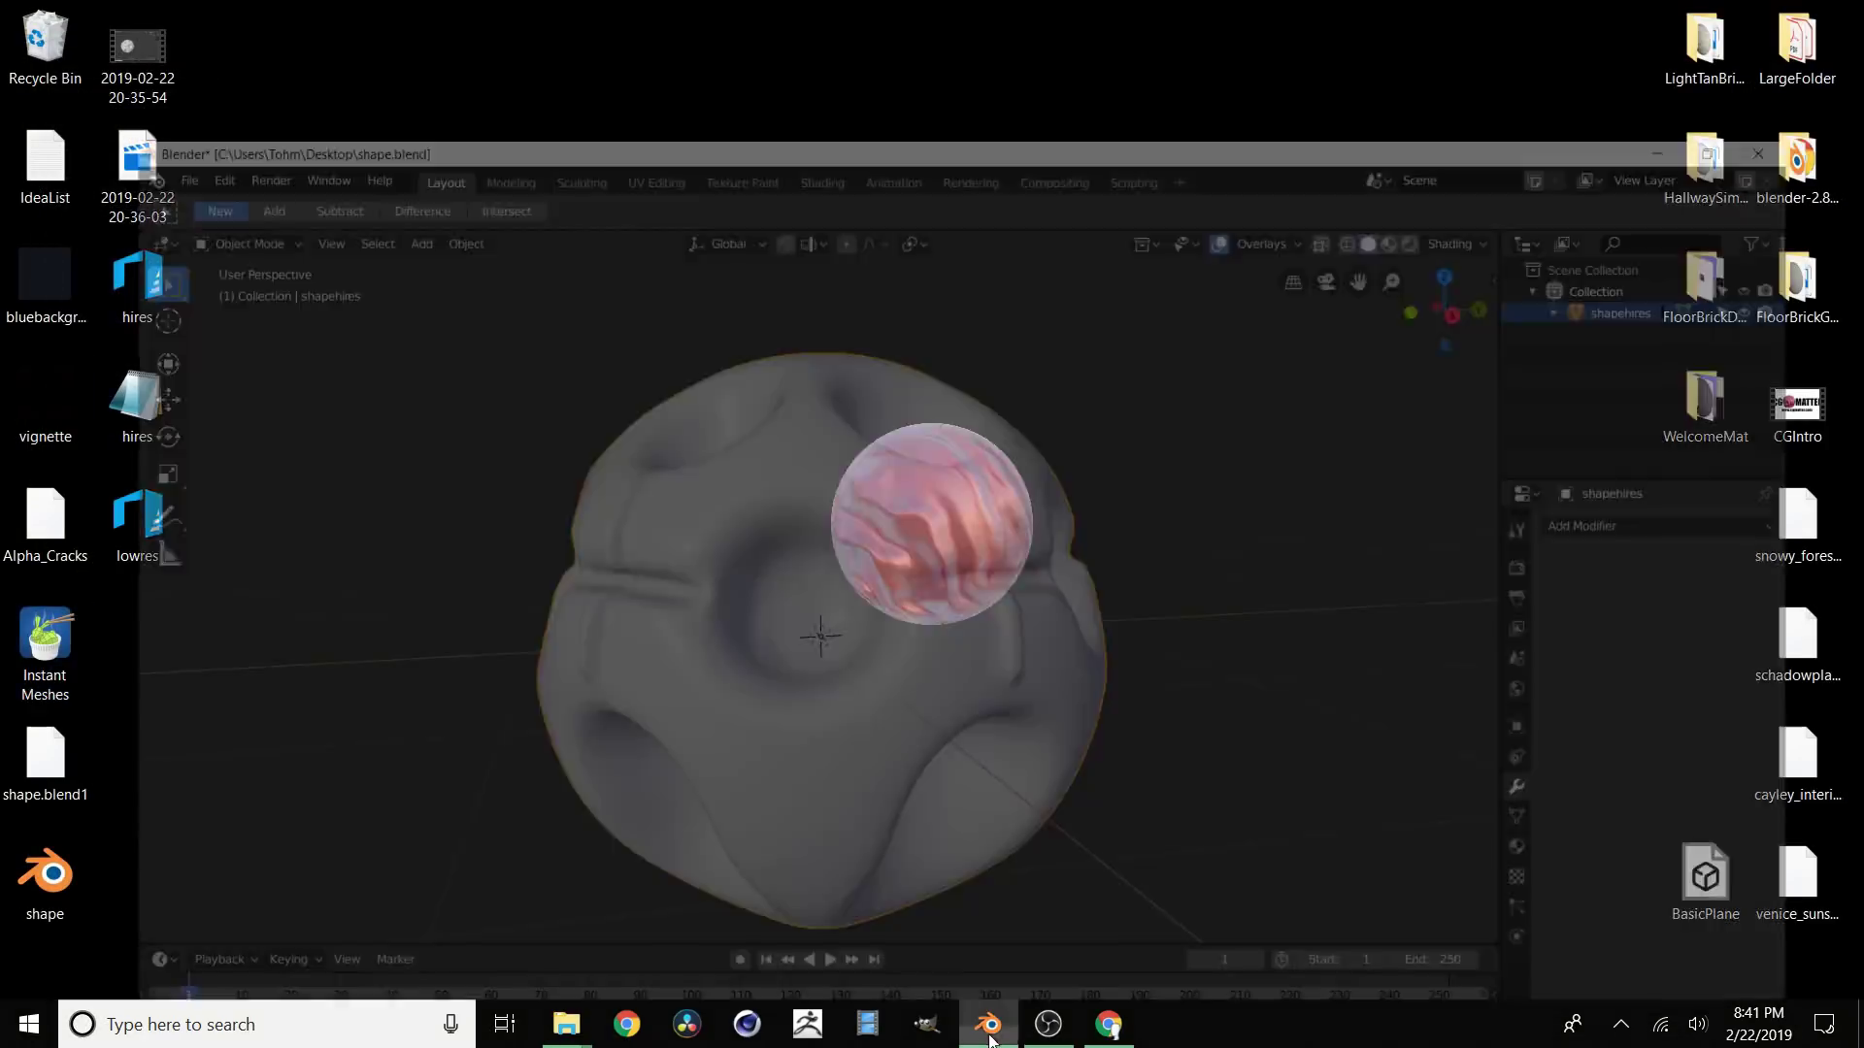
scroll(714, 496, down, 4)
mouse_move(713, 496)
middle_down()
mouse_move(748, 505)
mouse_move(723, 489)
middle_up()
scroll(767, 493, up, 4)
Step: Start a Wavefront (.obj) import and pick lowres.obj from the Desktop
click(60, 48)
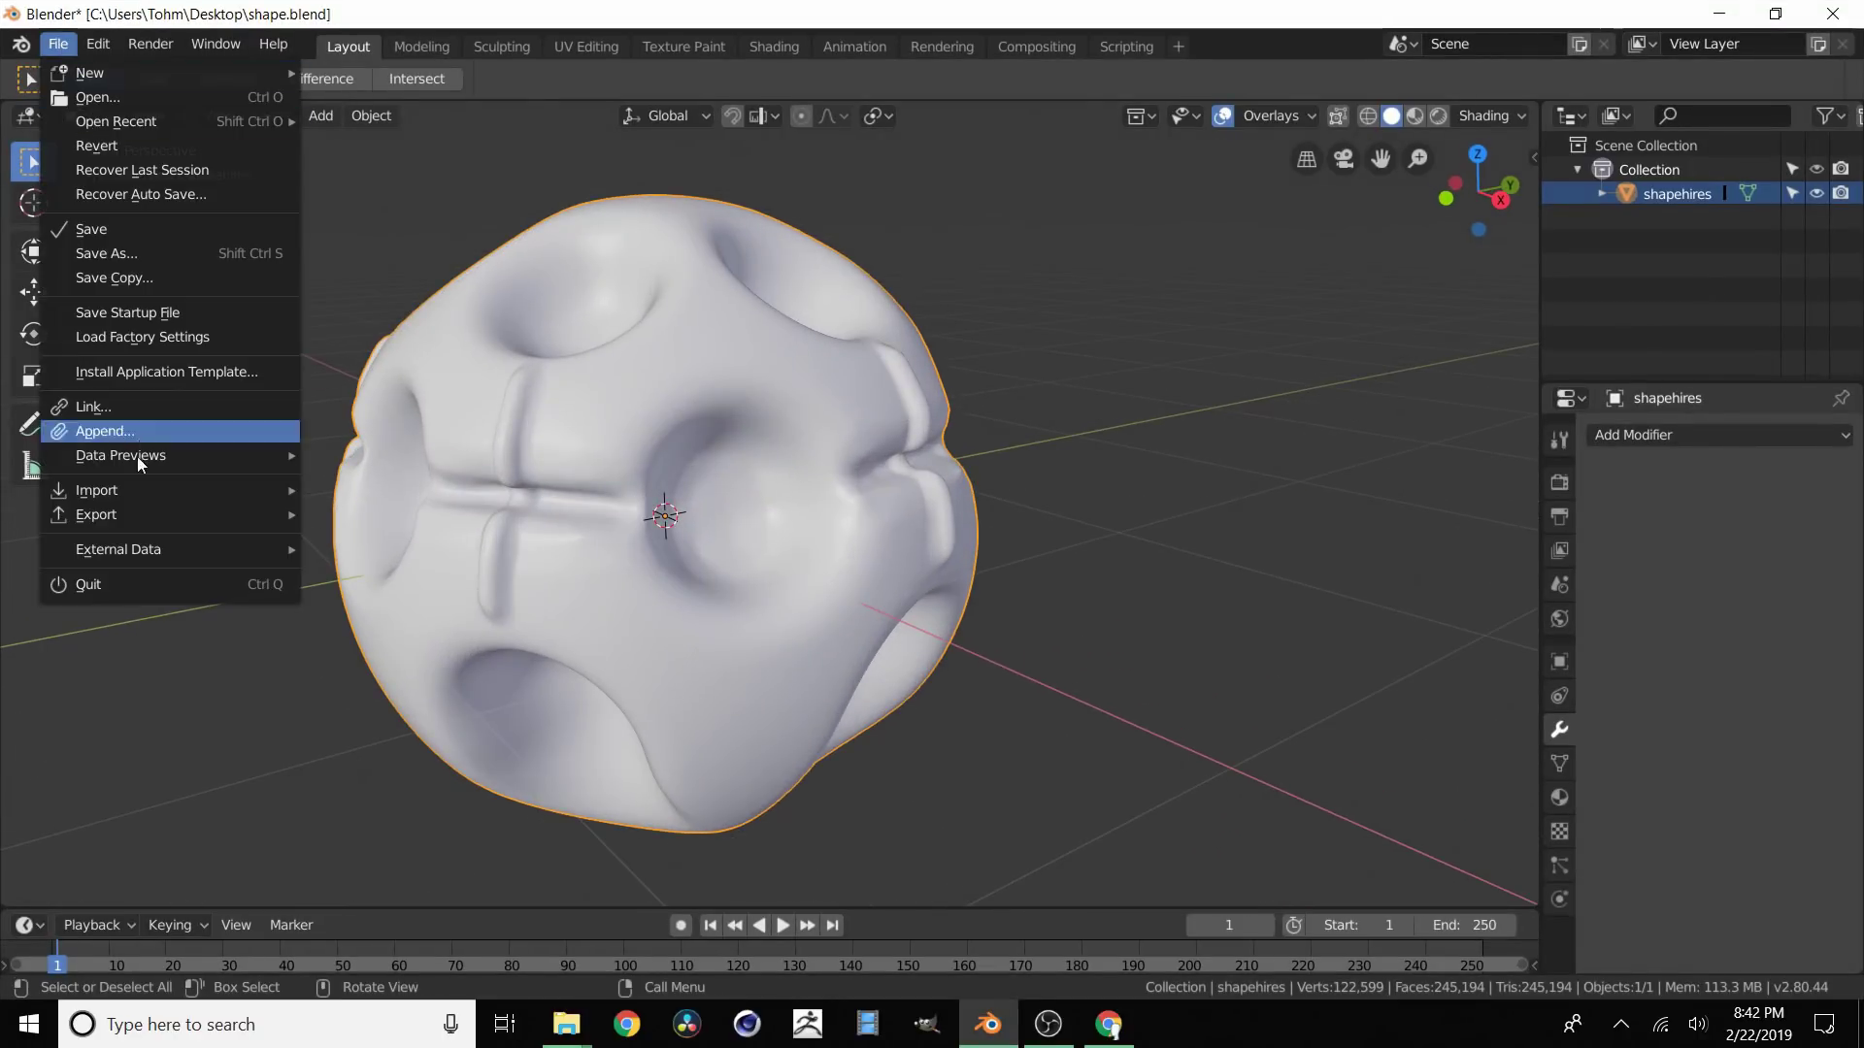
mouse_move(254, 500)
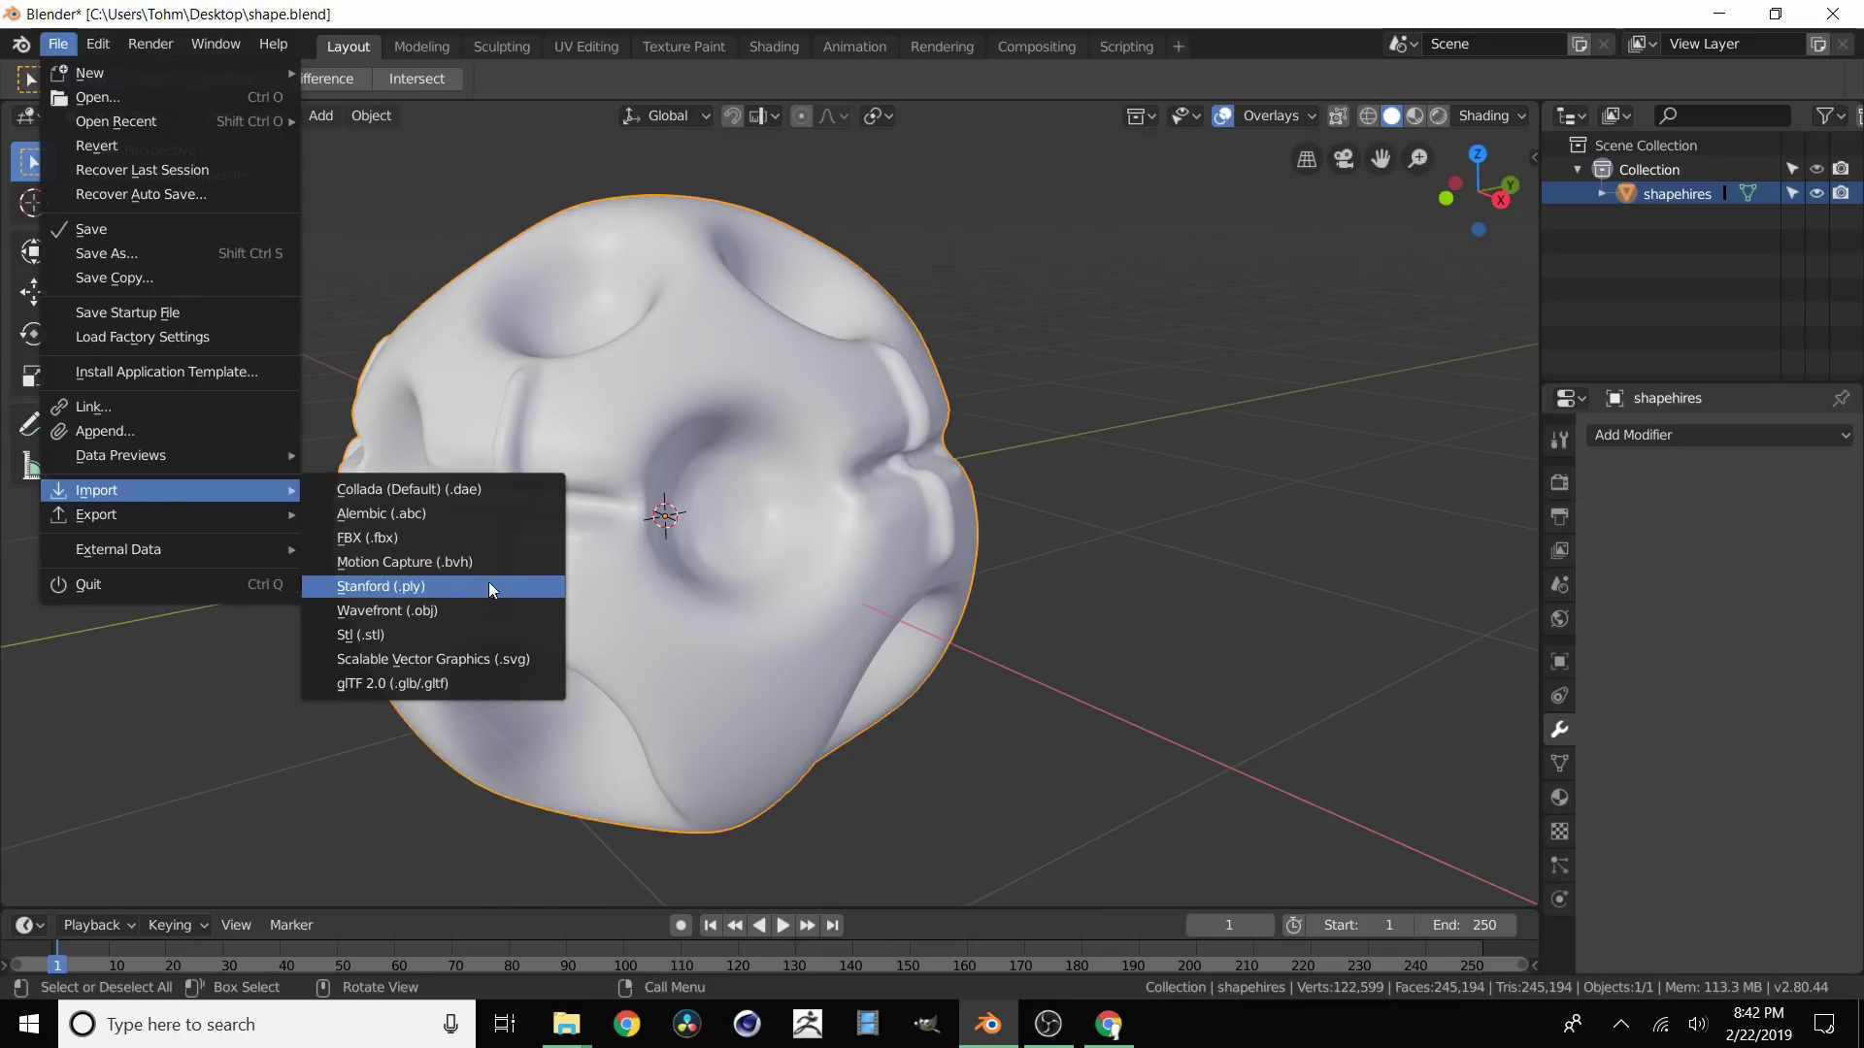
click(408, 609)
click(357, 427)
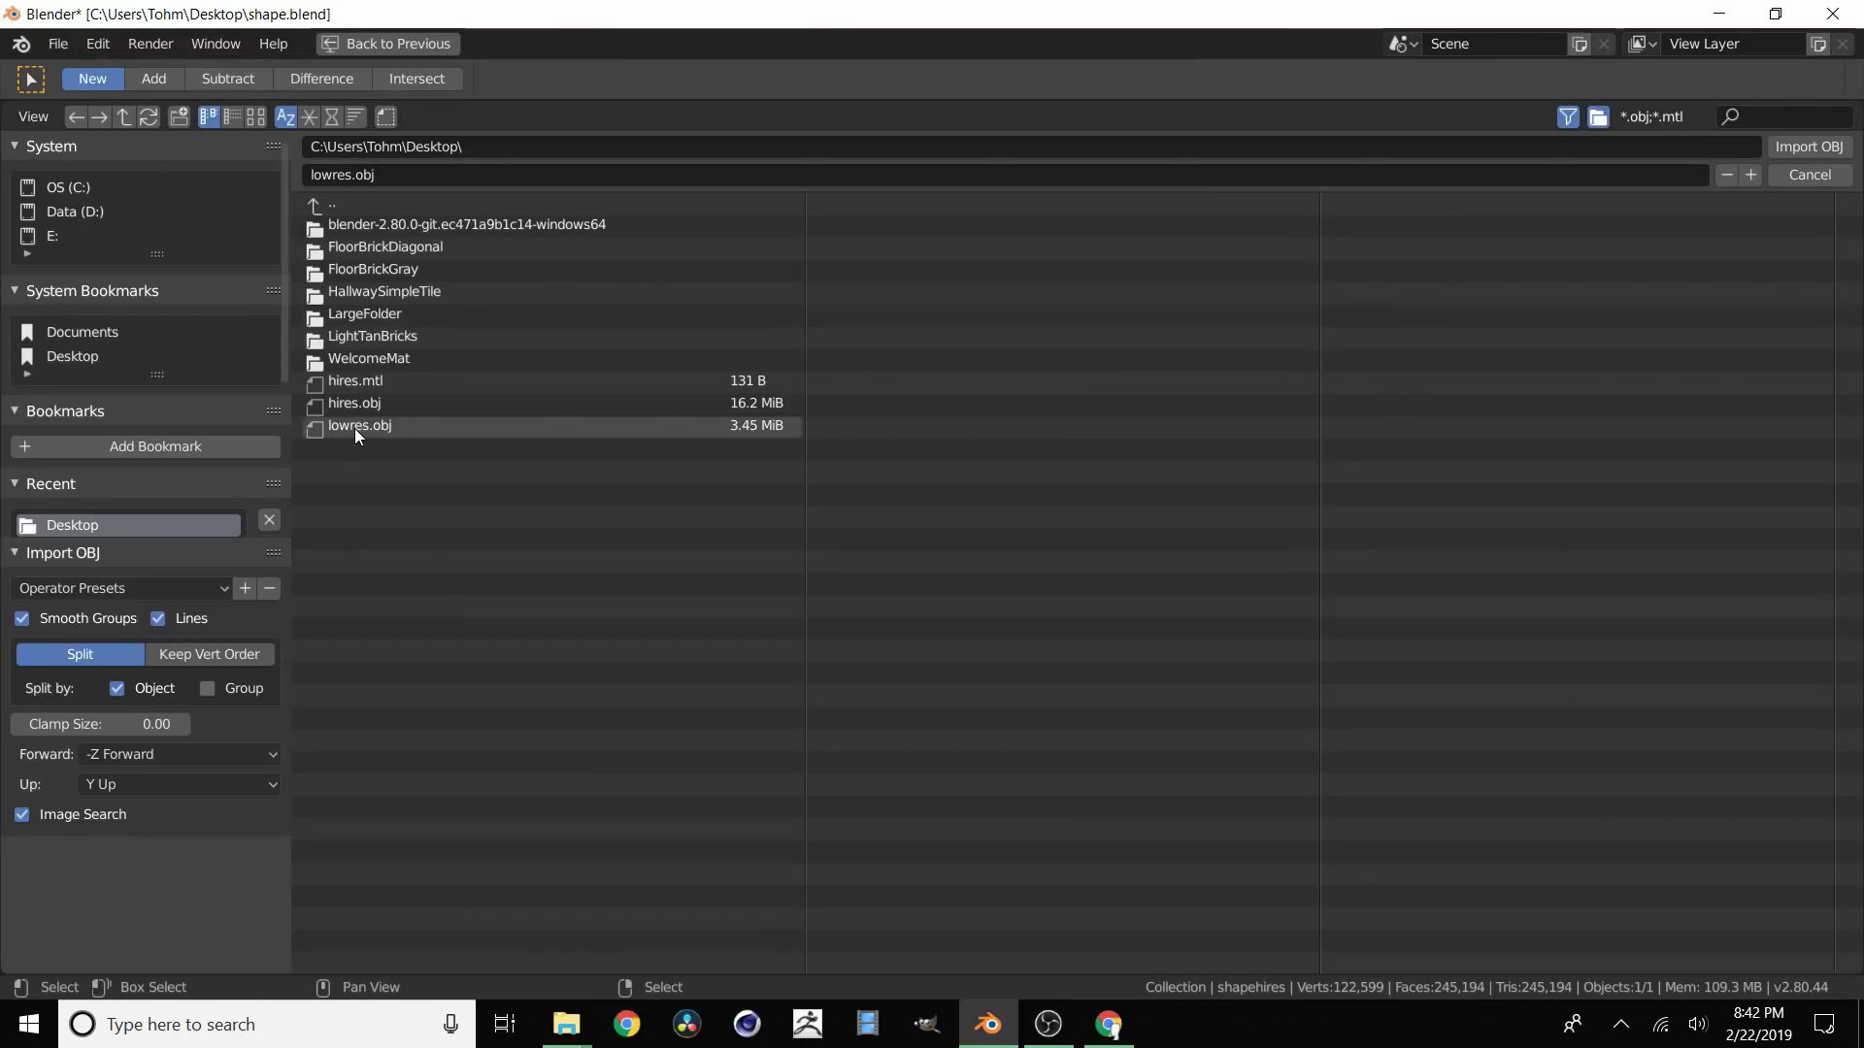
click(355, 429)
Step: Import lowres.obj into the scene as lowres.002
double_click(355, 429)
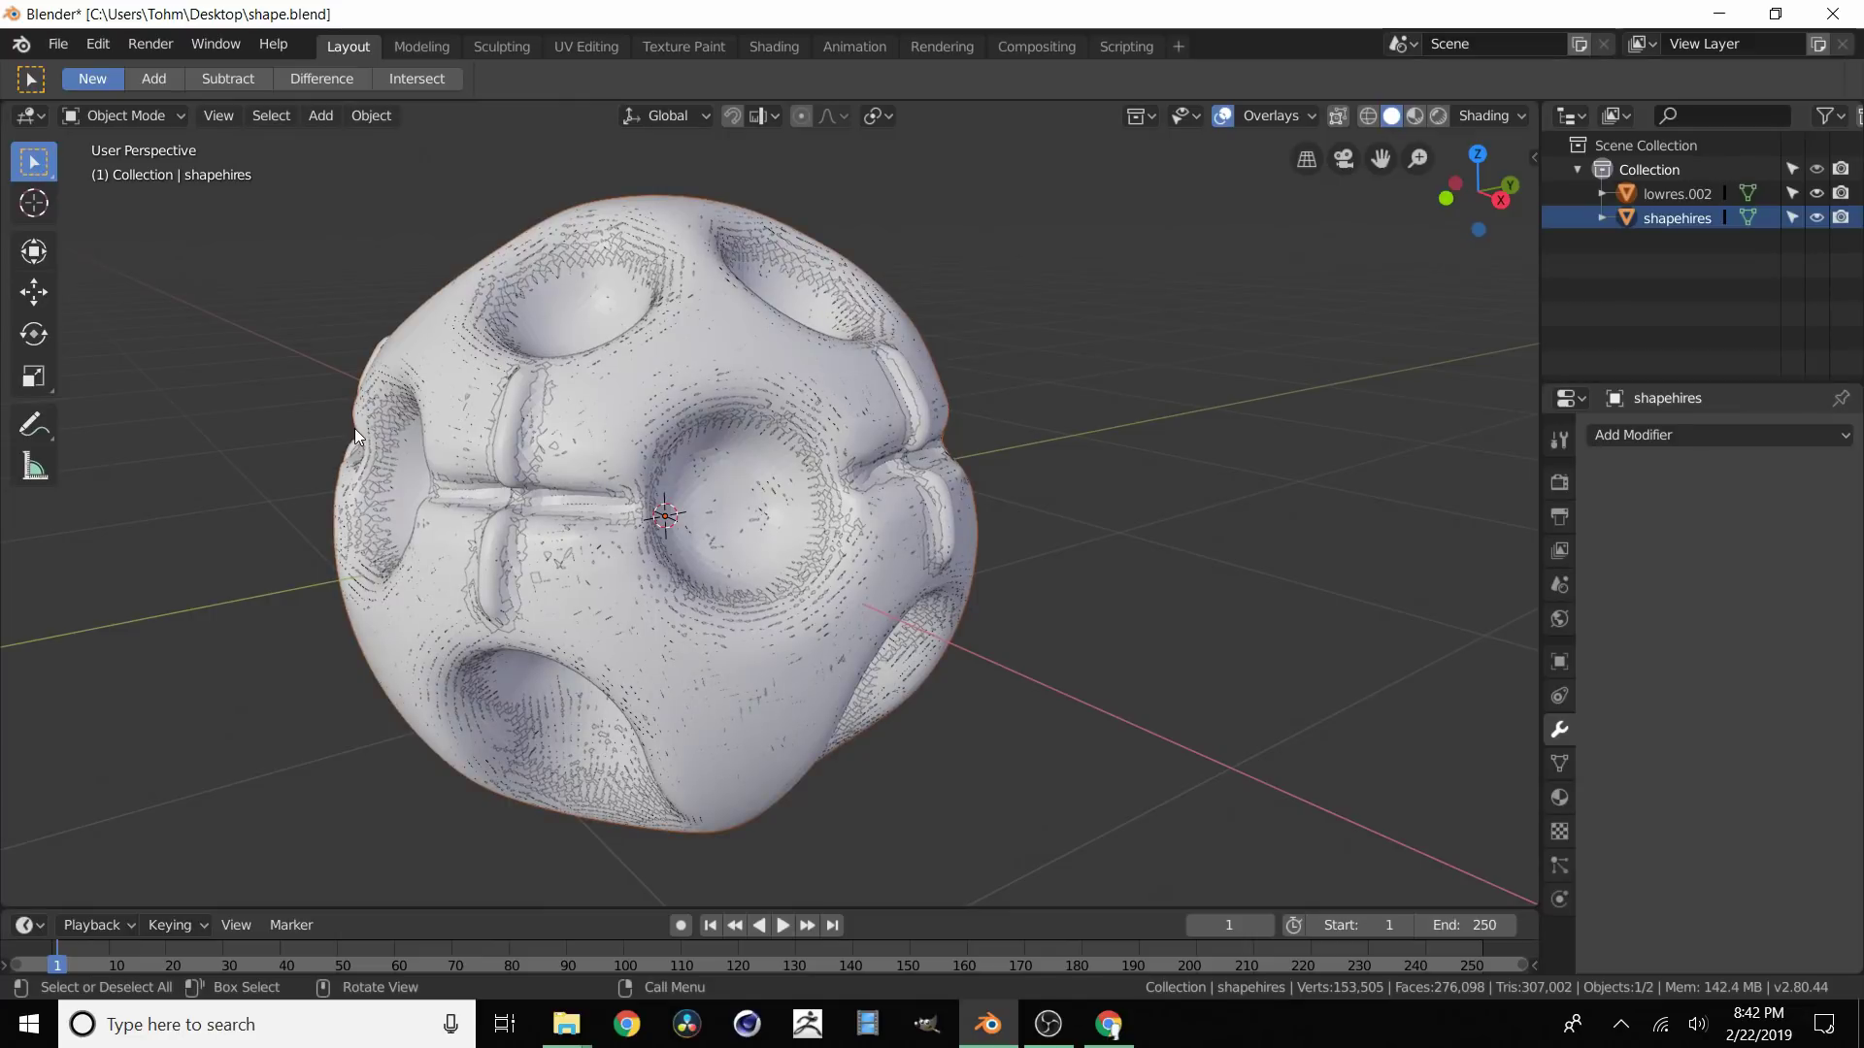
scroll(738, 505, down, 3)
middle_drag(747, 524, 718, 483)
Step: Move the 'shapehires' sphere -4.04 m along X so both spheres sit side by side
key(g)
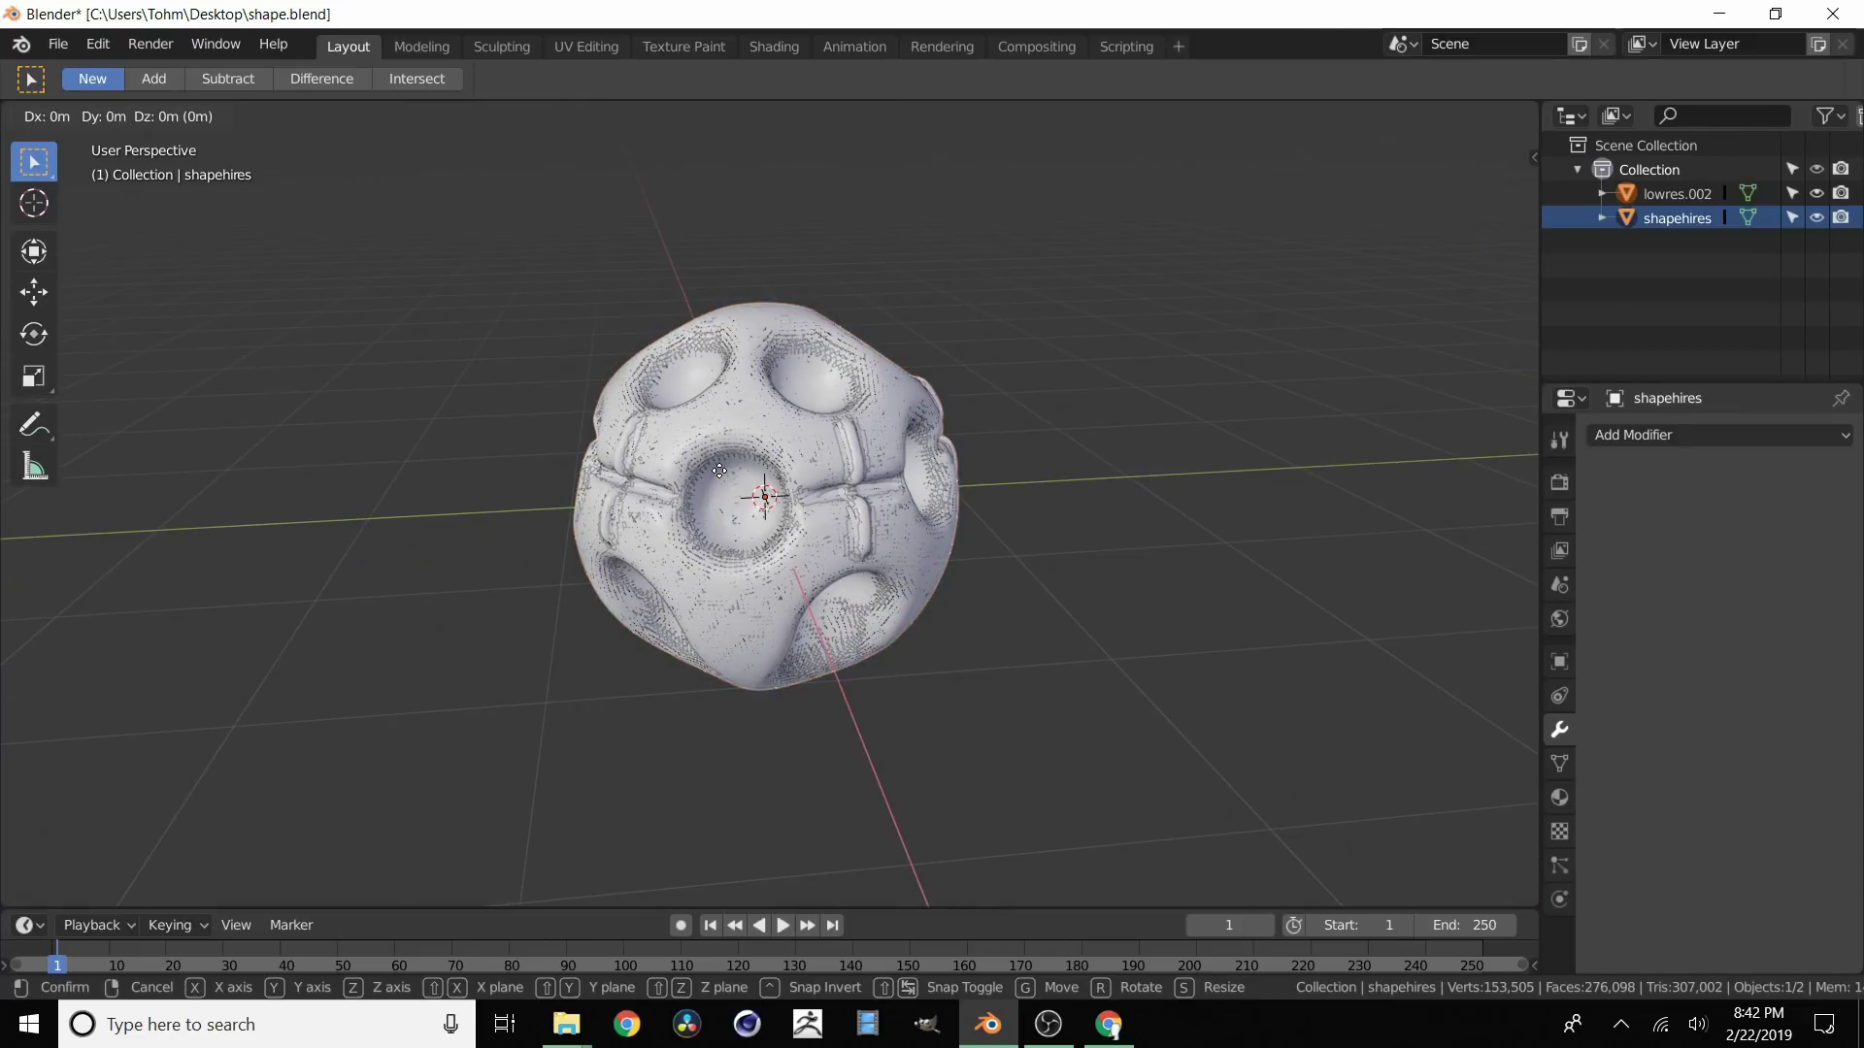
key(x)
click(568, 368)
middle_drag(568, 369, 789, 417)
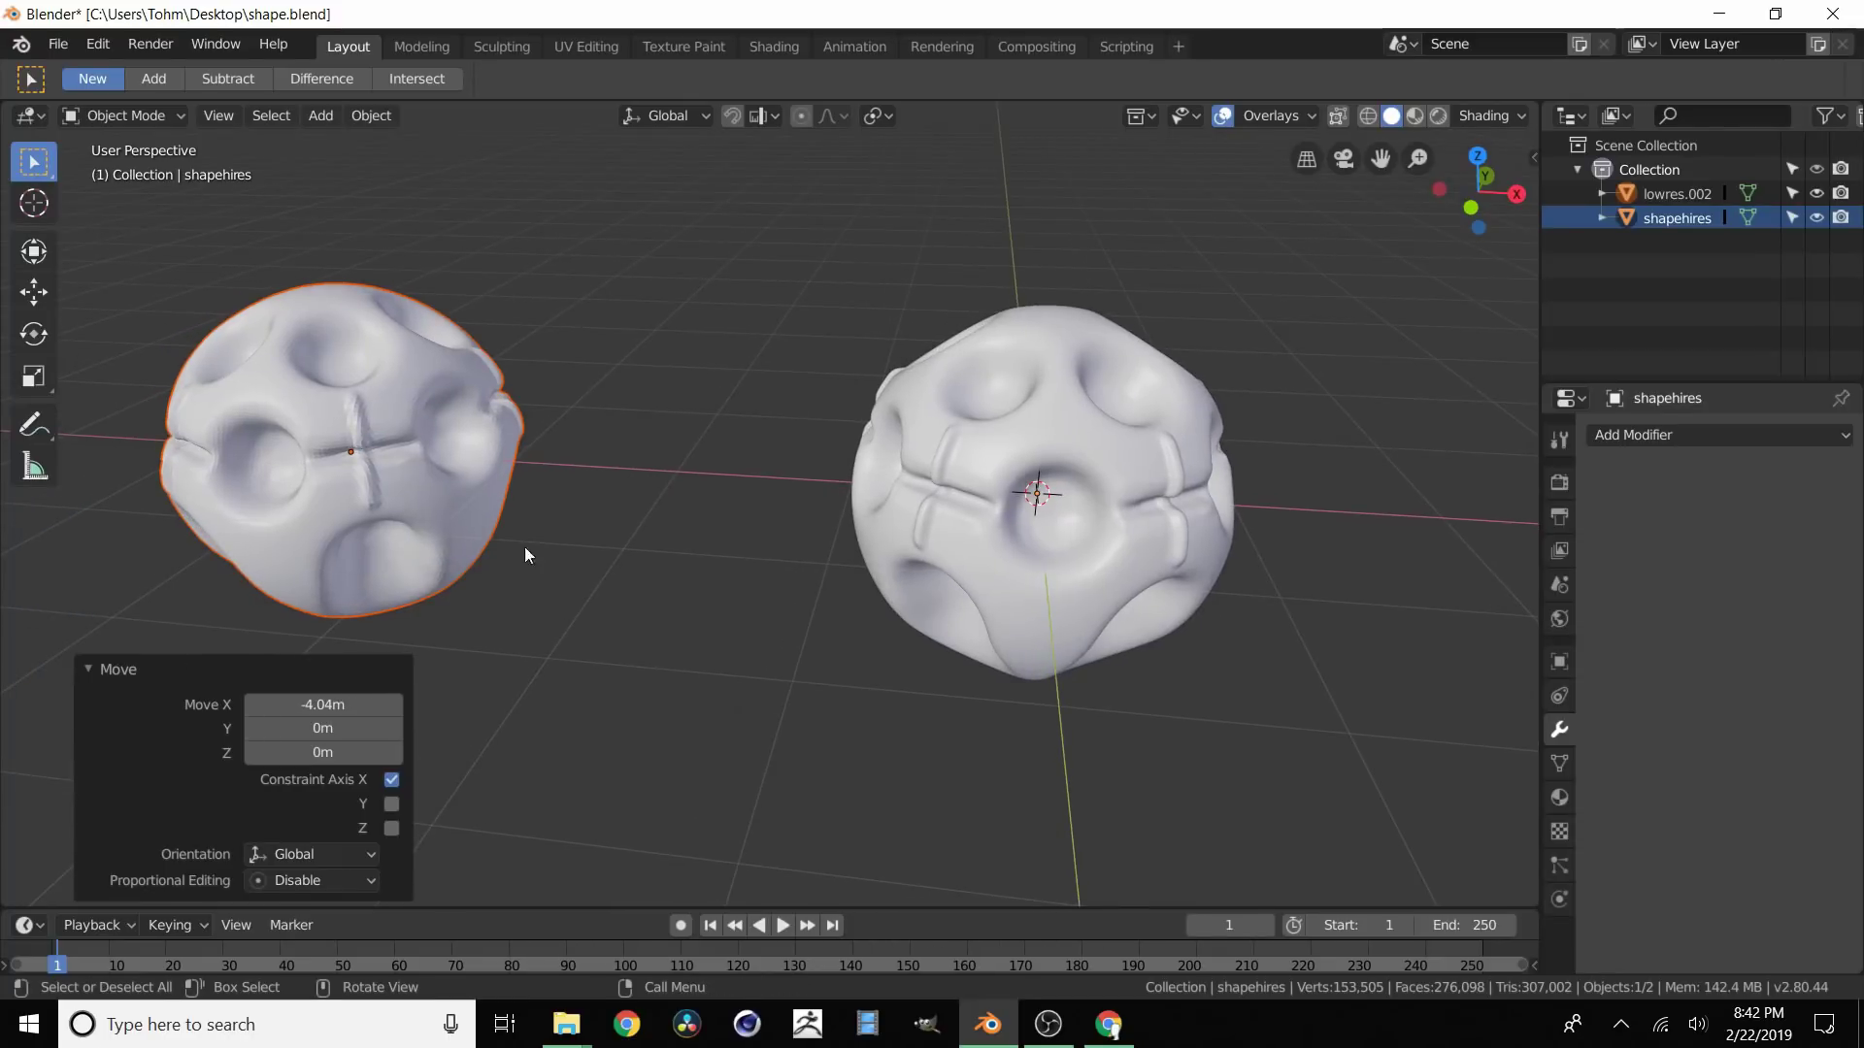
middle_drag(456, 408, 658, 374)
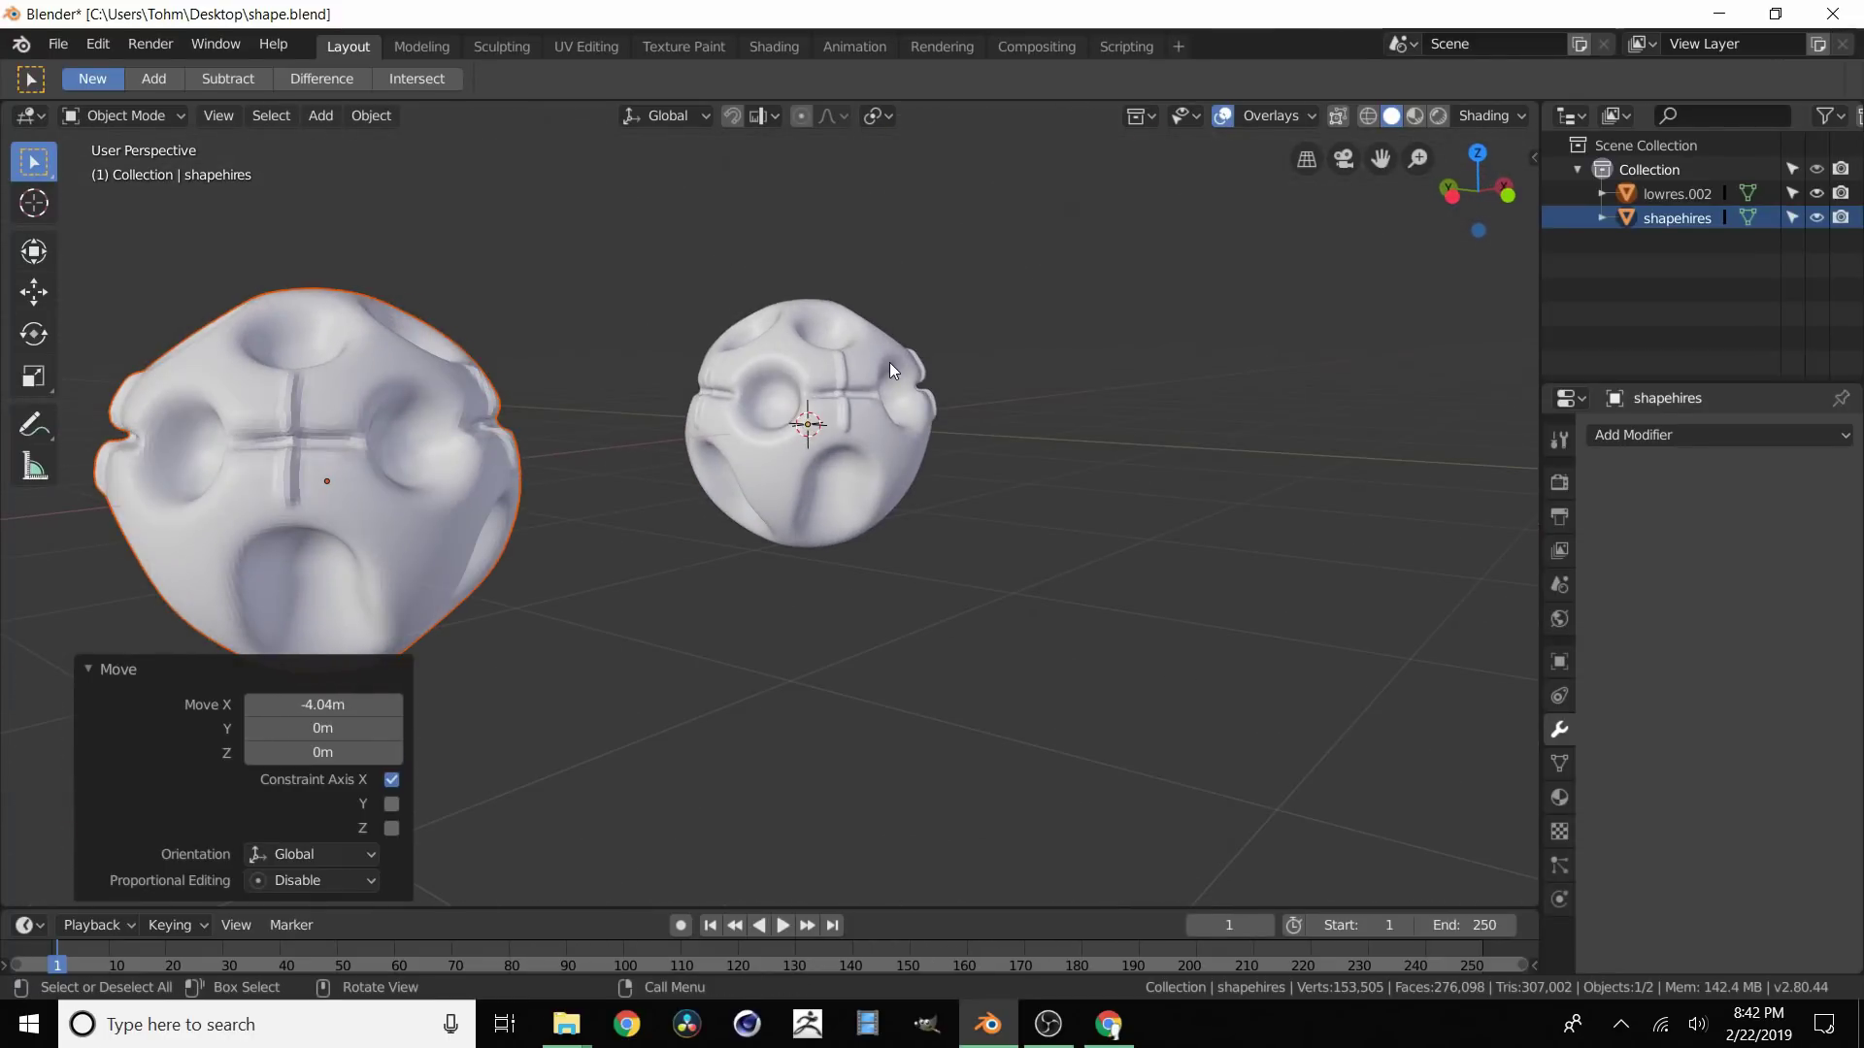
Step: Select the low-res sphere on the left and orbit to inspect it
click(879, 377)
click(338, 503)
middle_drag(458, 478, 389, 493)
scroll(389, 493, up, 8)
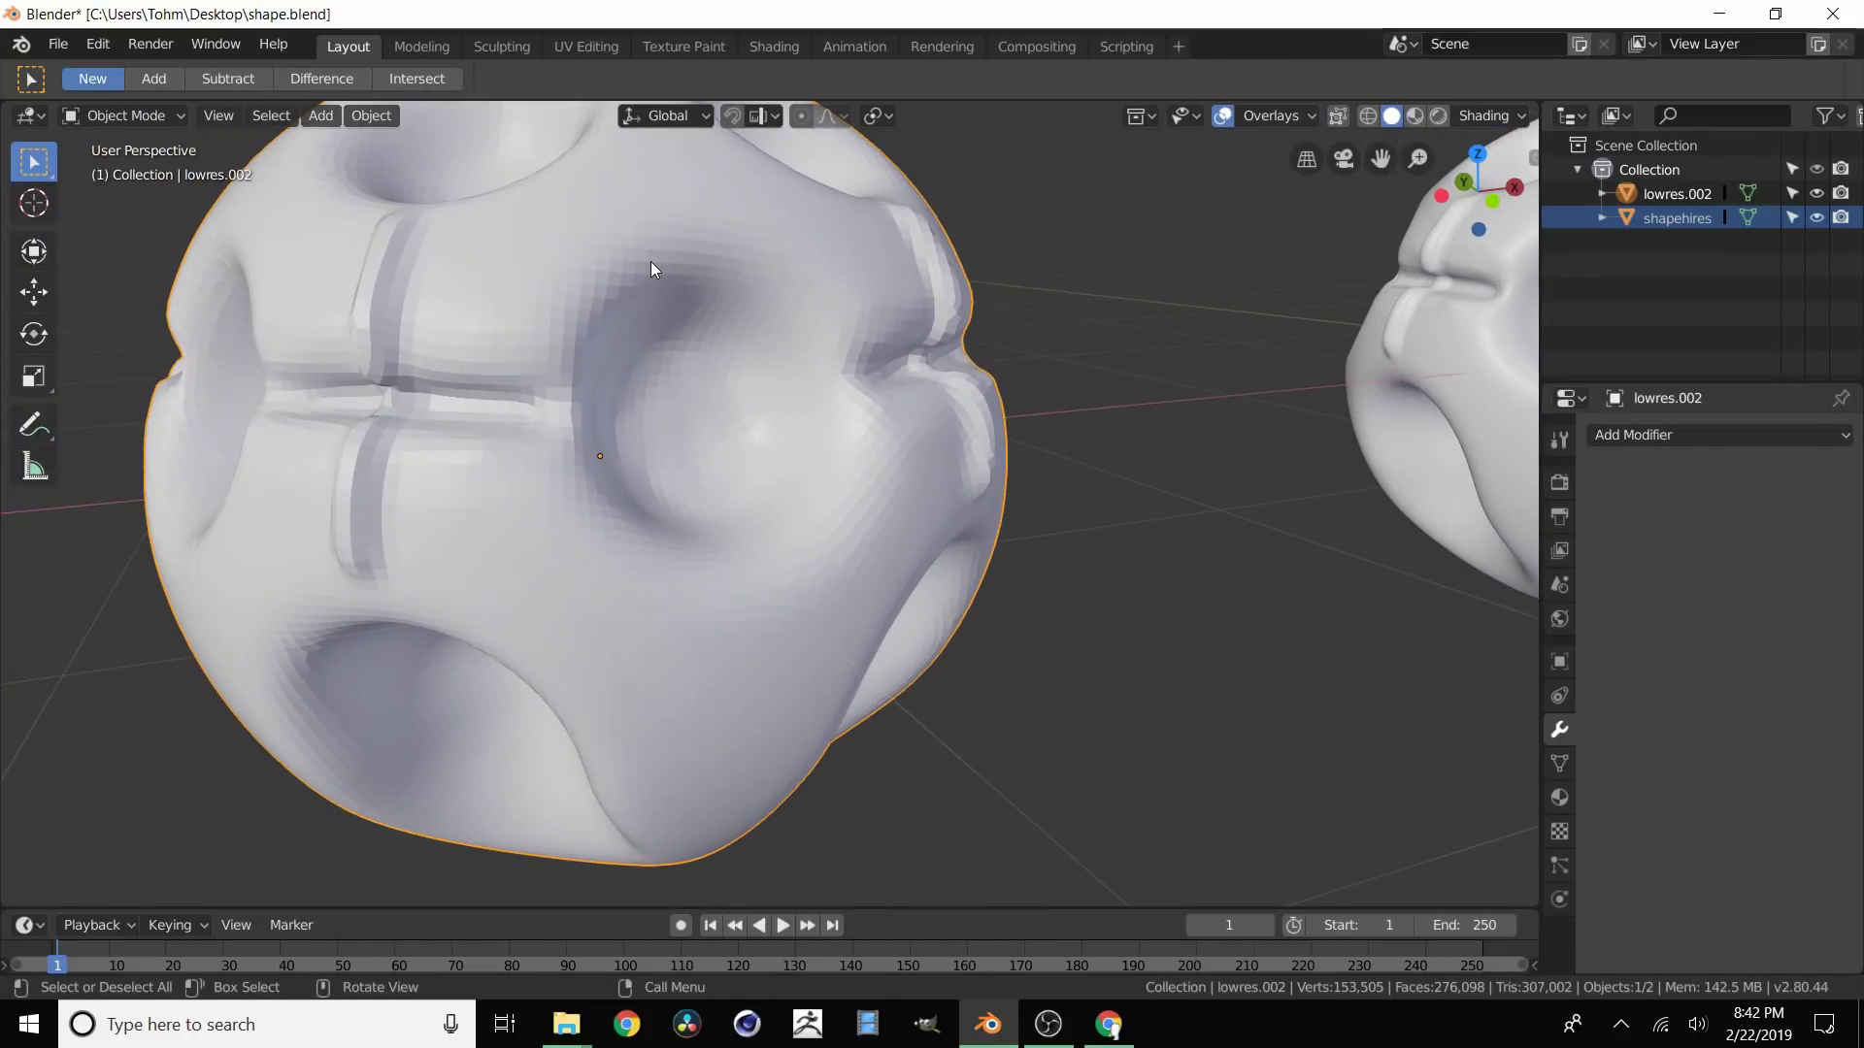
Step: Apply Shade Smooth to the low-res sphere through F3 search
key(F3)
key(Return)
scroll(619, 393, down, 1)
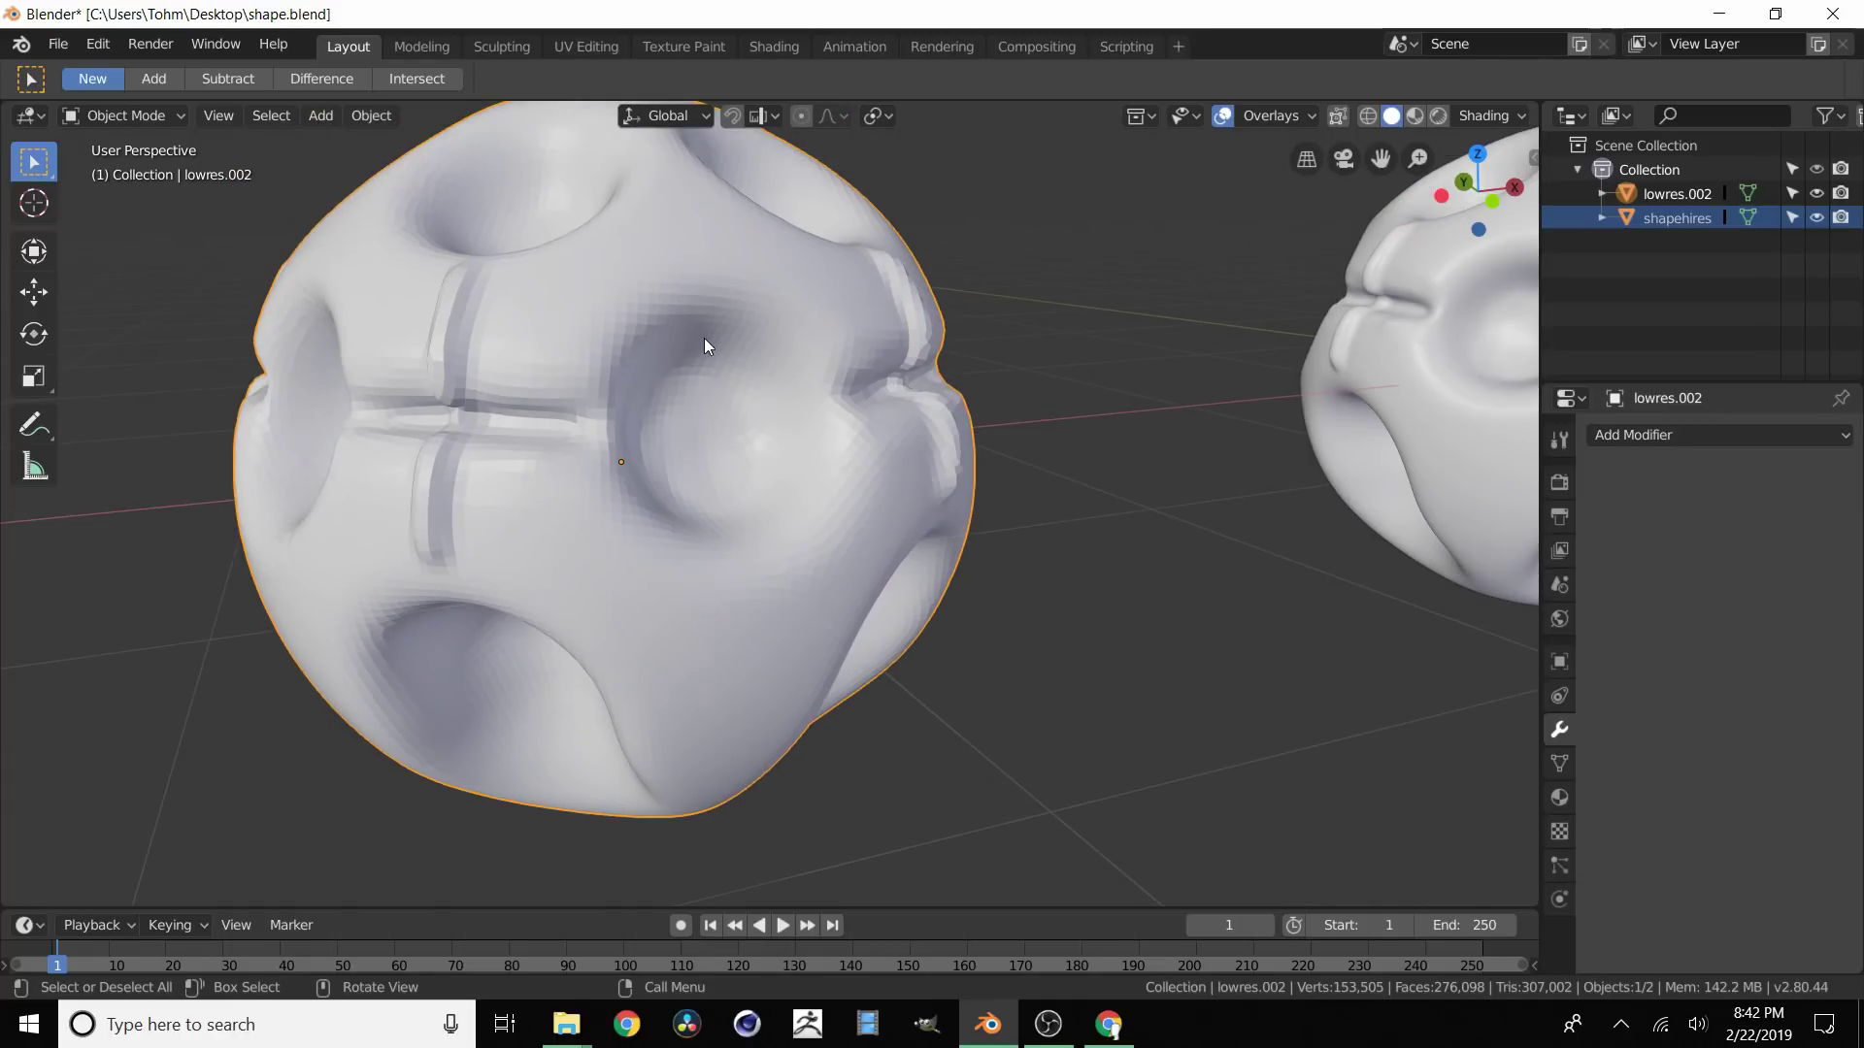
Step: In Edit Mode, run Edge > Clear Sharp on lowres.002, then return to Object Mode
key(Tab)
scroll(680, 373, up, 10)
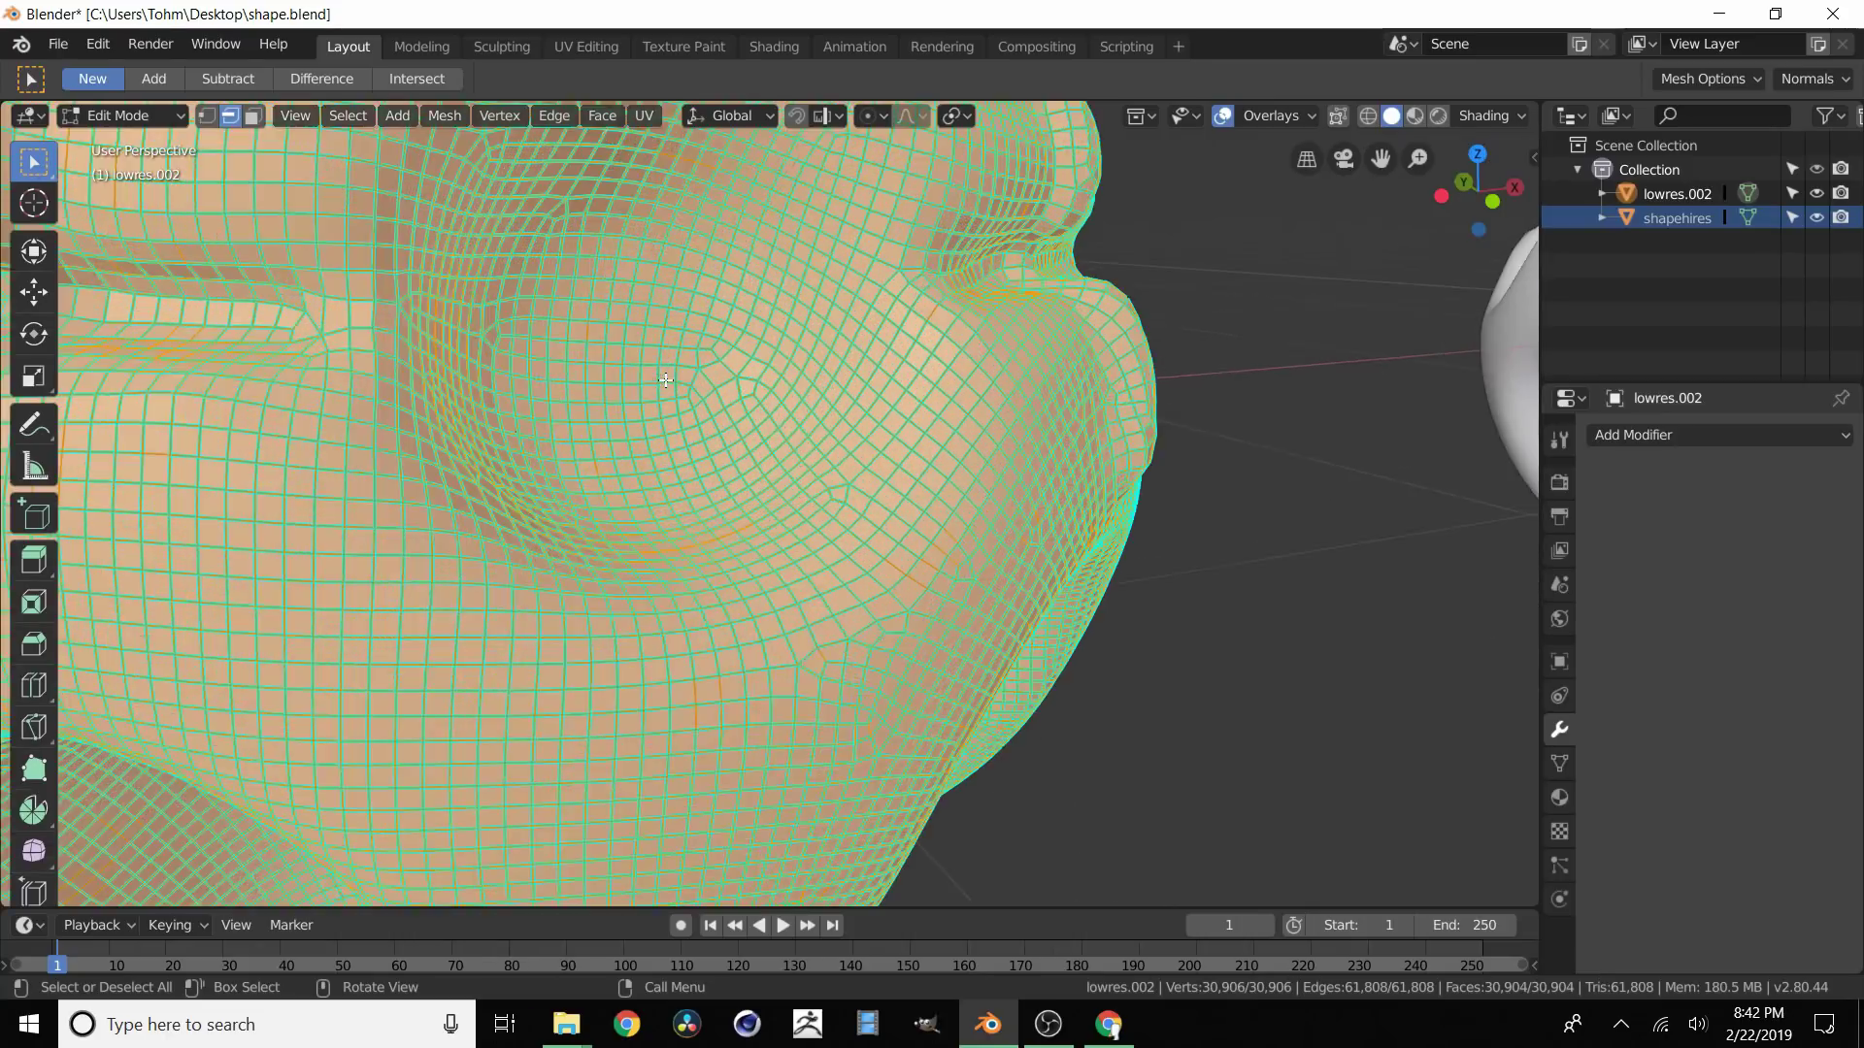
scroll(648, 468, down, 10)
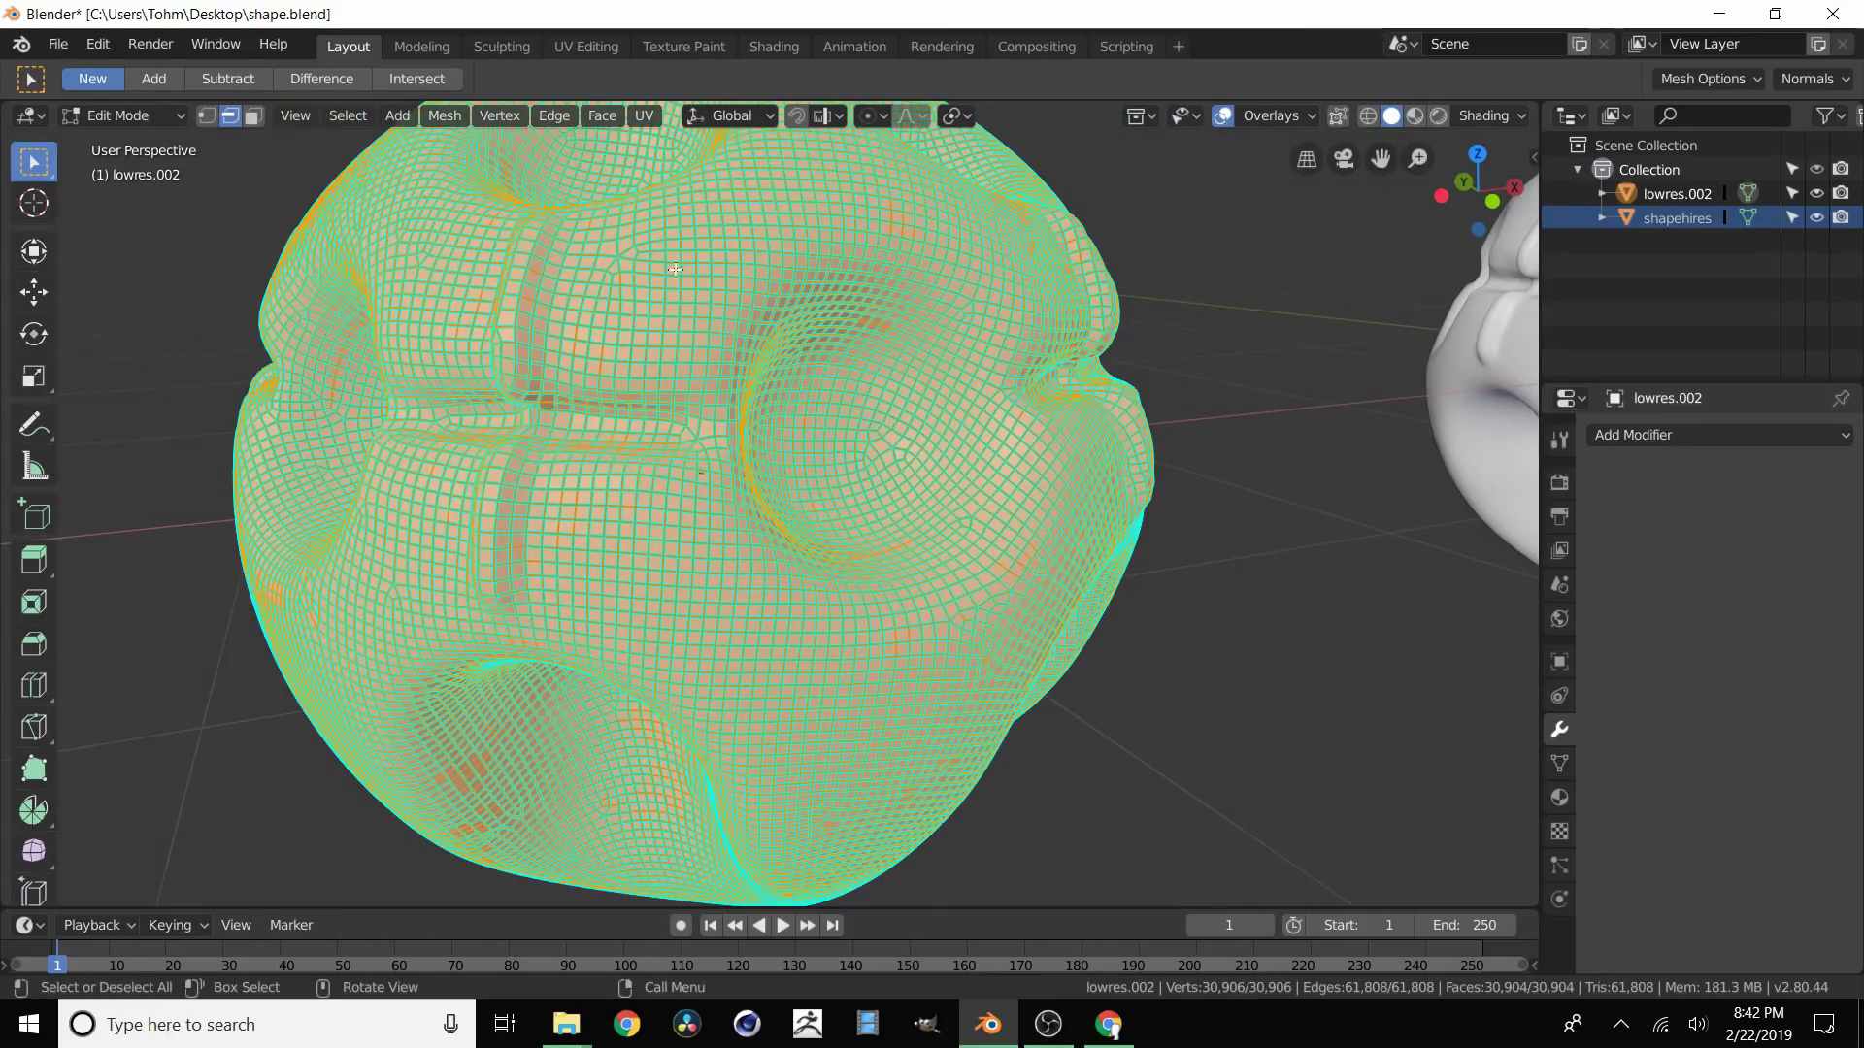
click(561, 116)
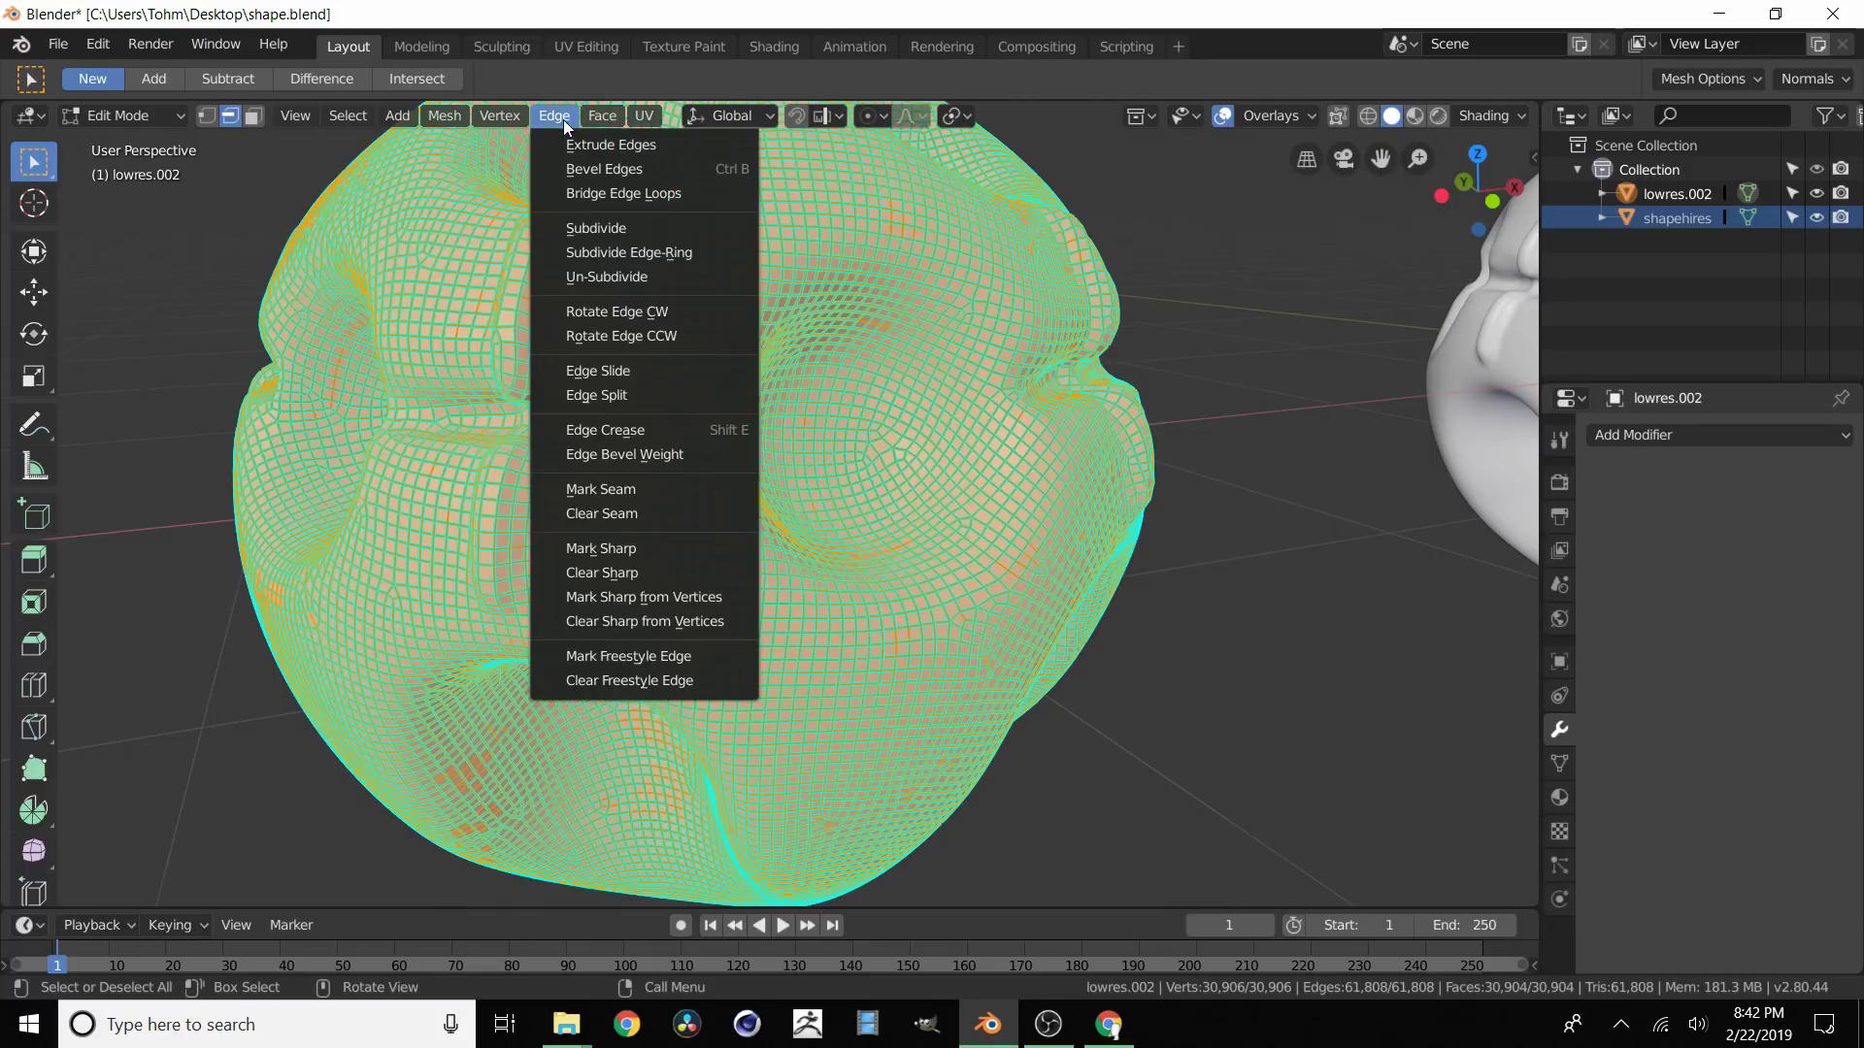
click(614, 573)
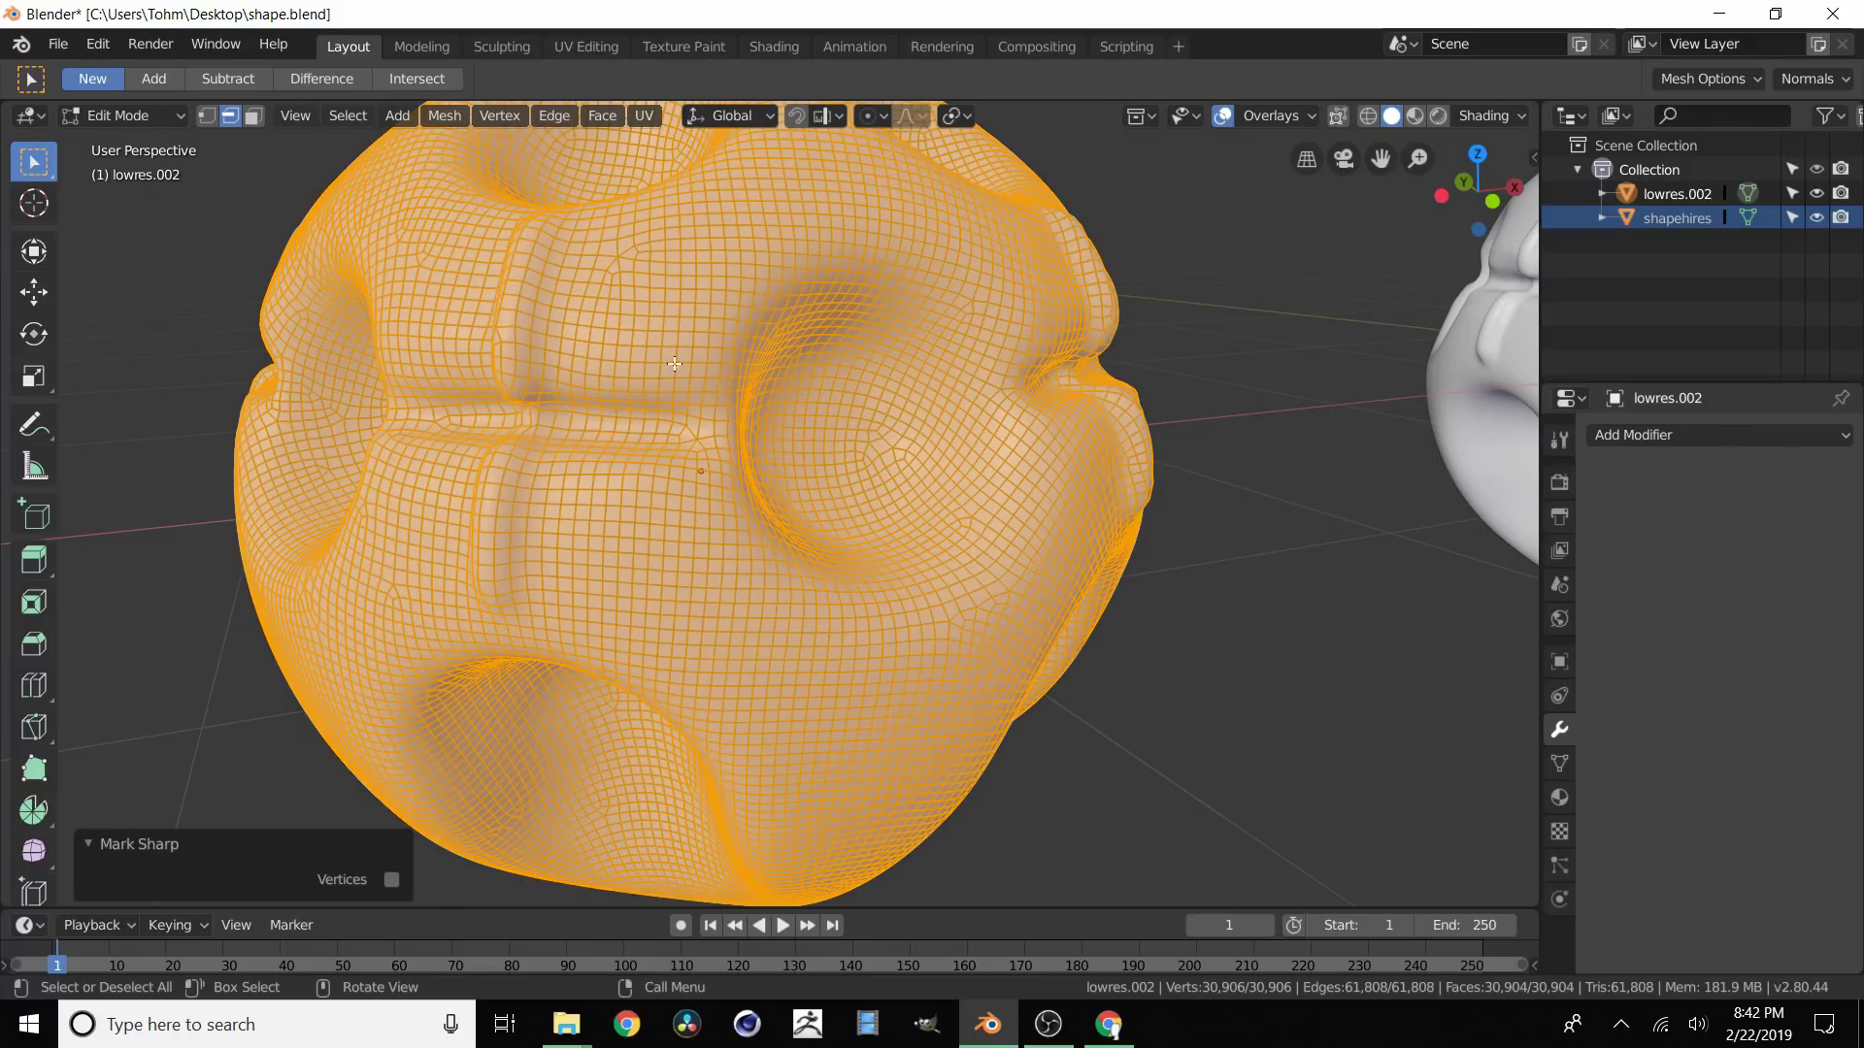
key(Tab)
middle_drag(853, 417, 1224, 504)
scroll(840, 402, down, 5)
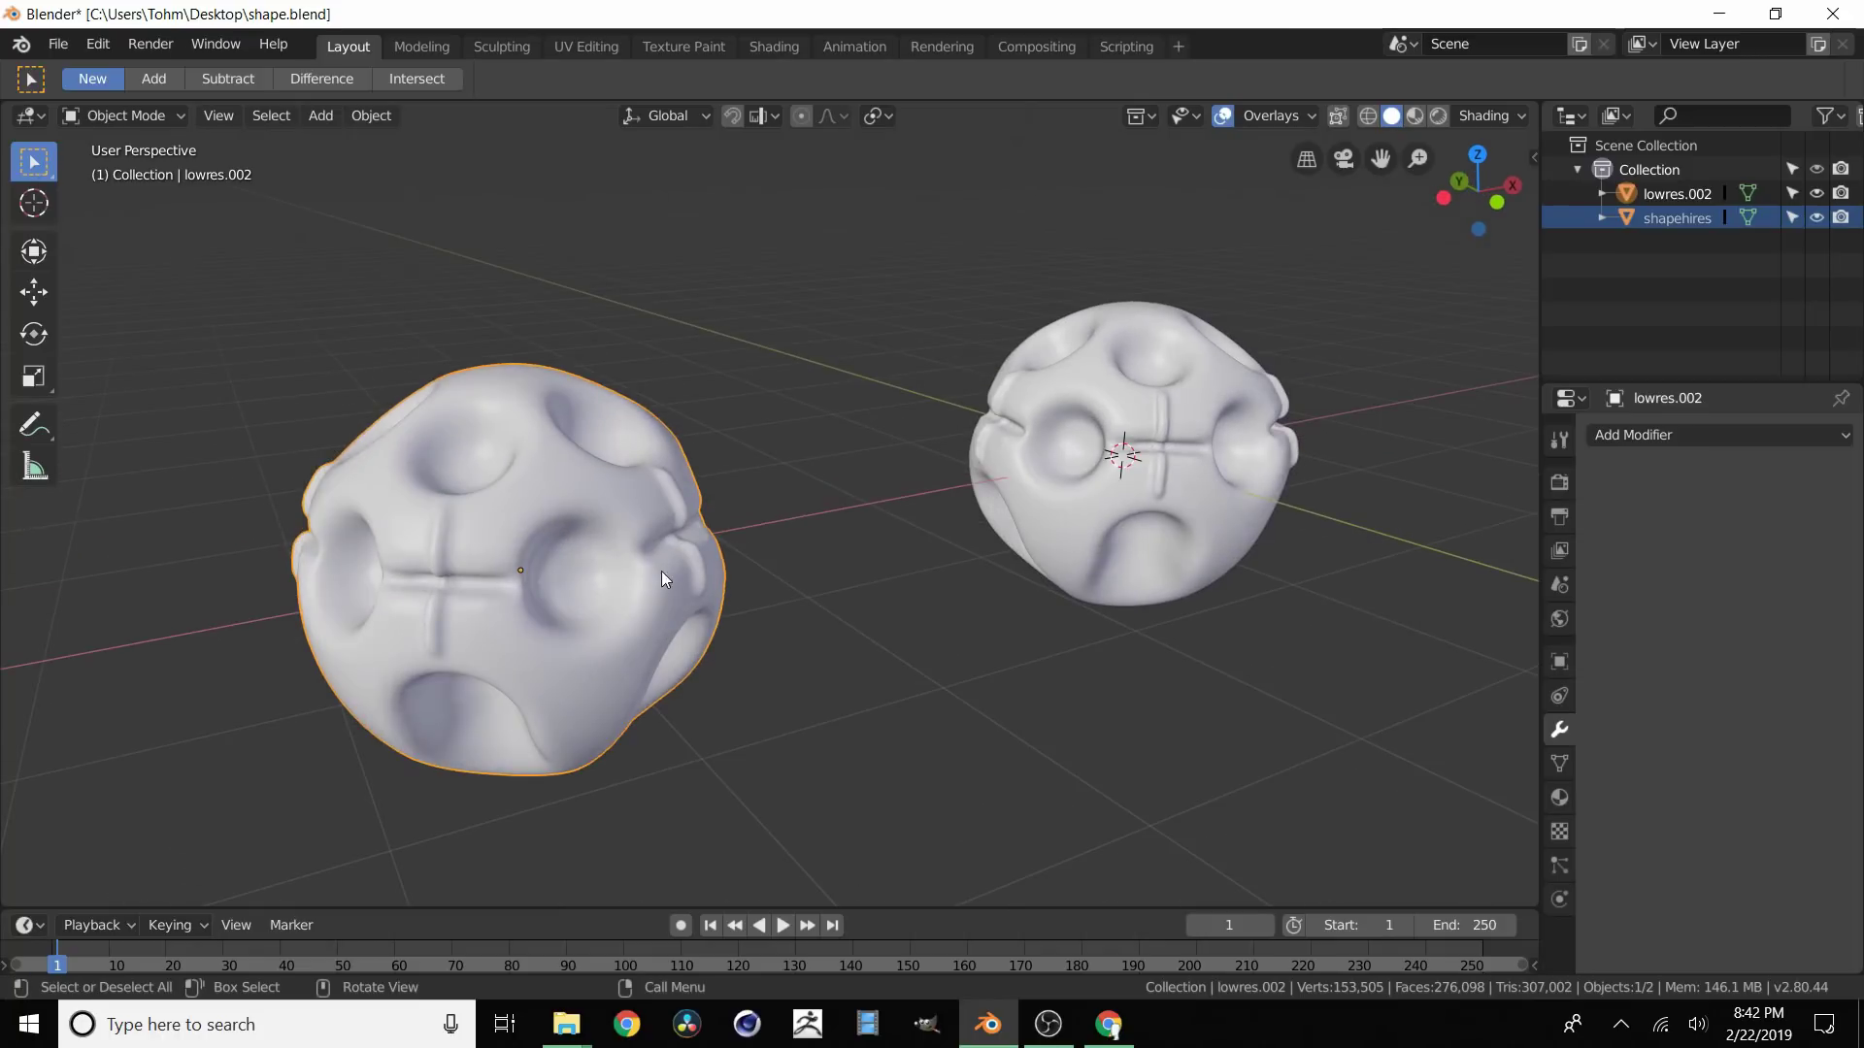
scroll(666, 579, up, 3)
click(1330, 430)
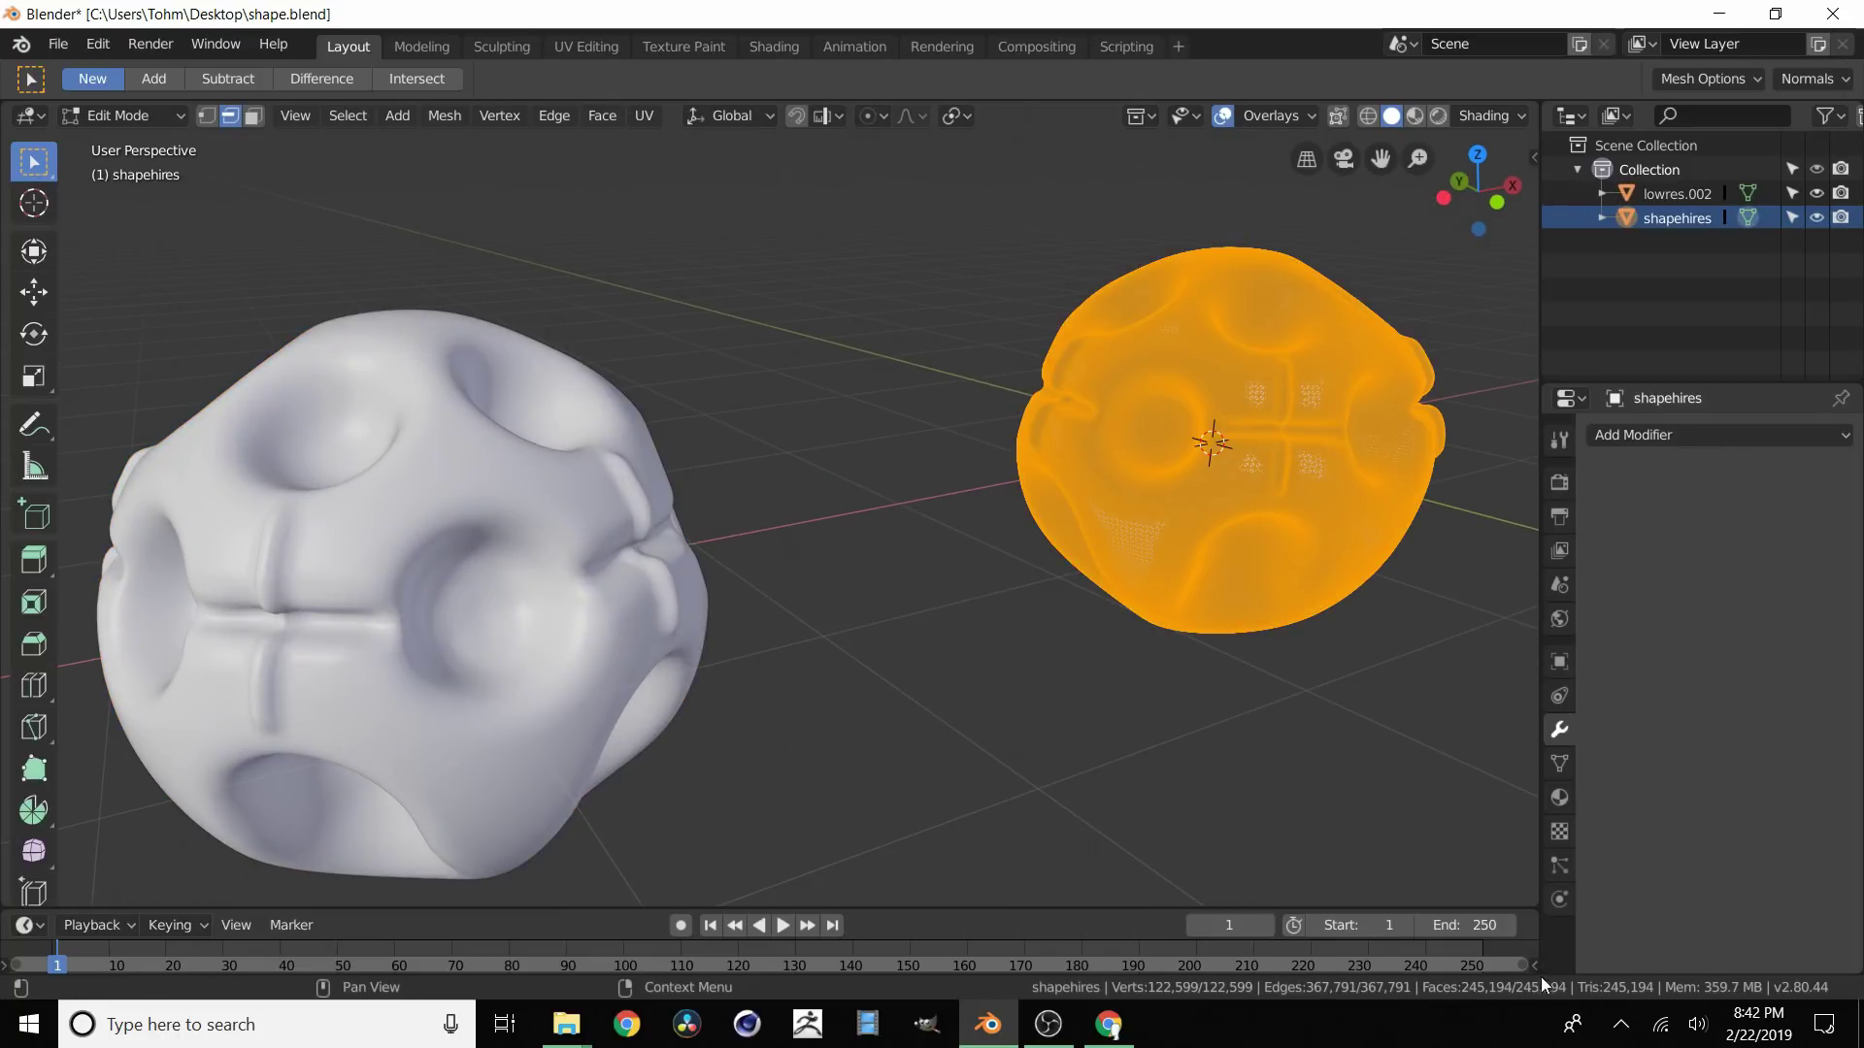
key(Tab)
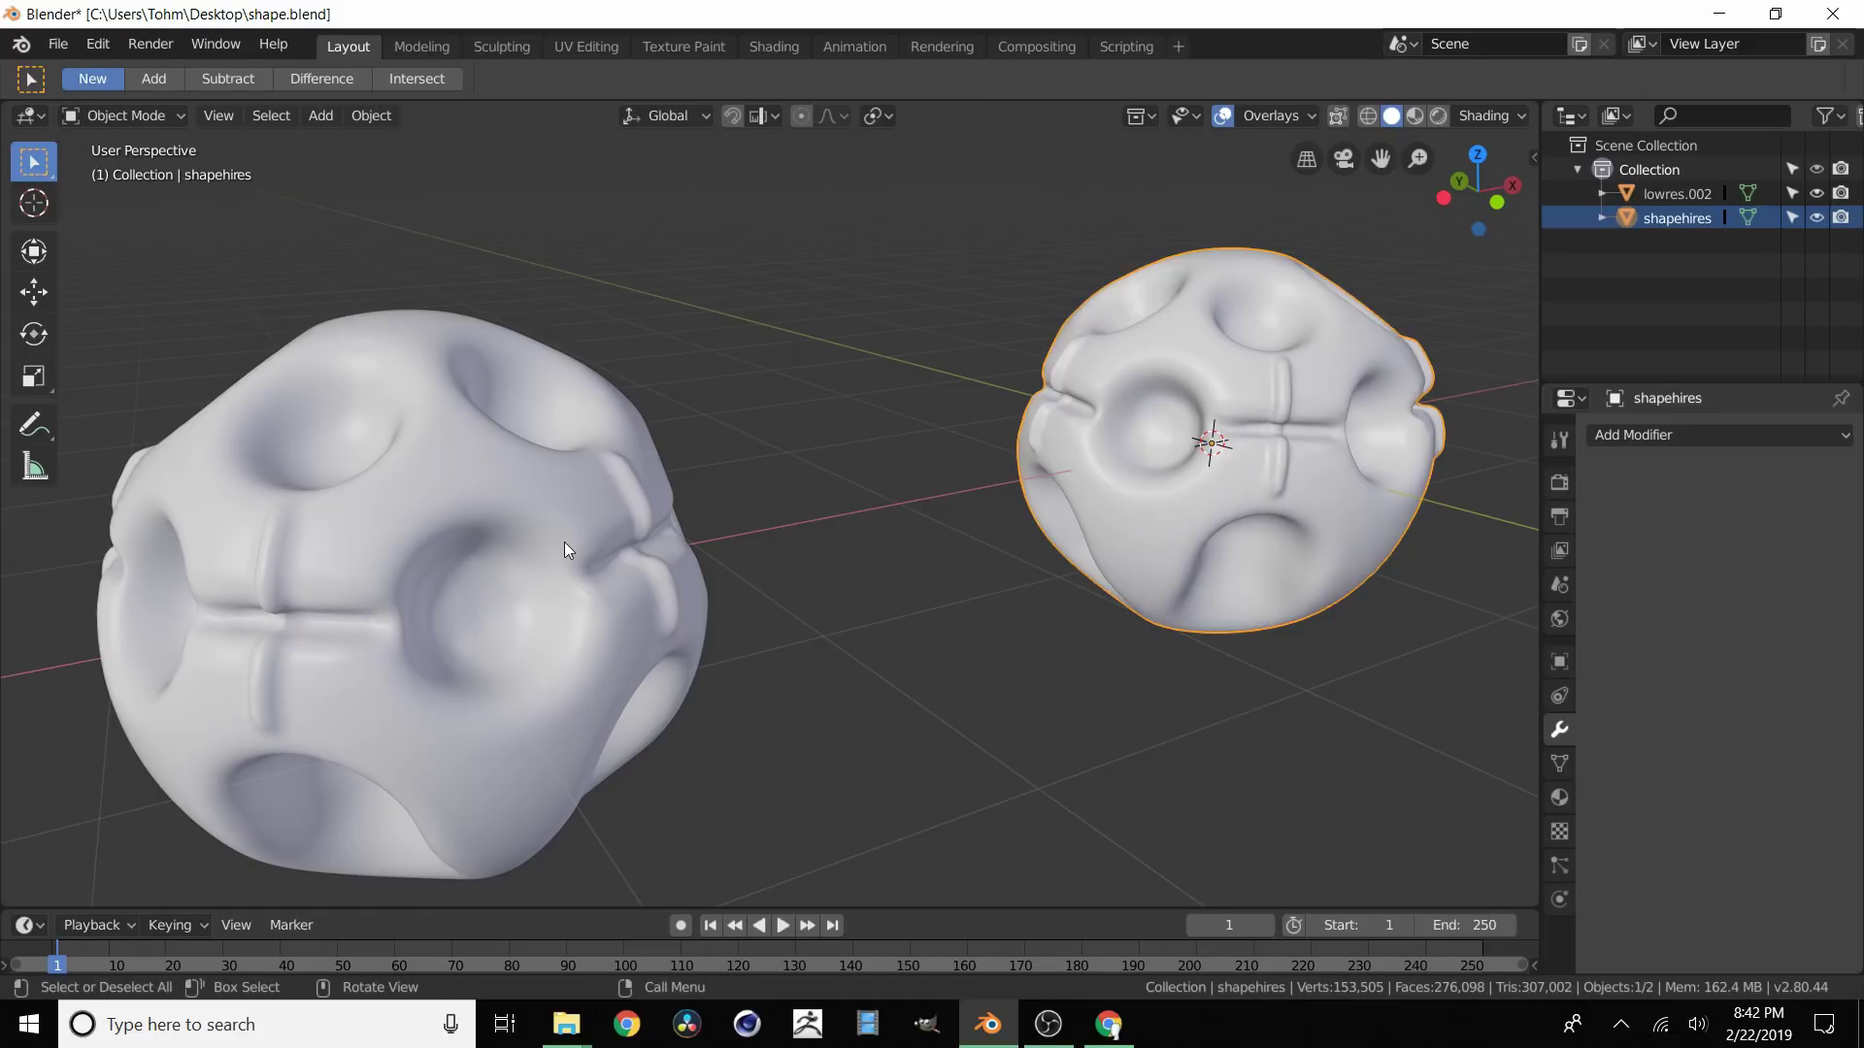
click(514, 551)
key(Tab)
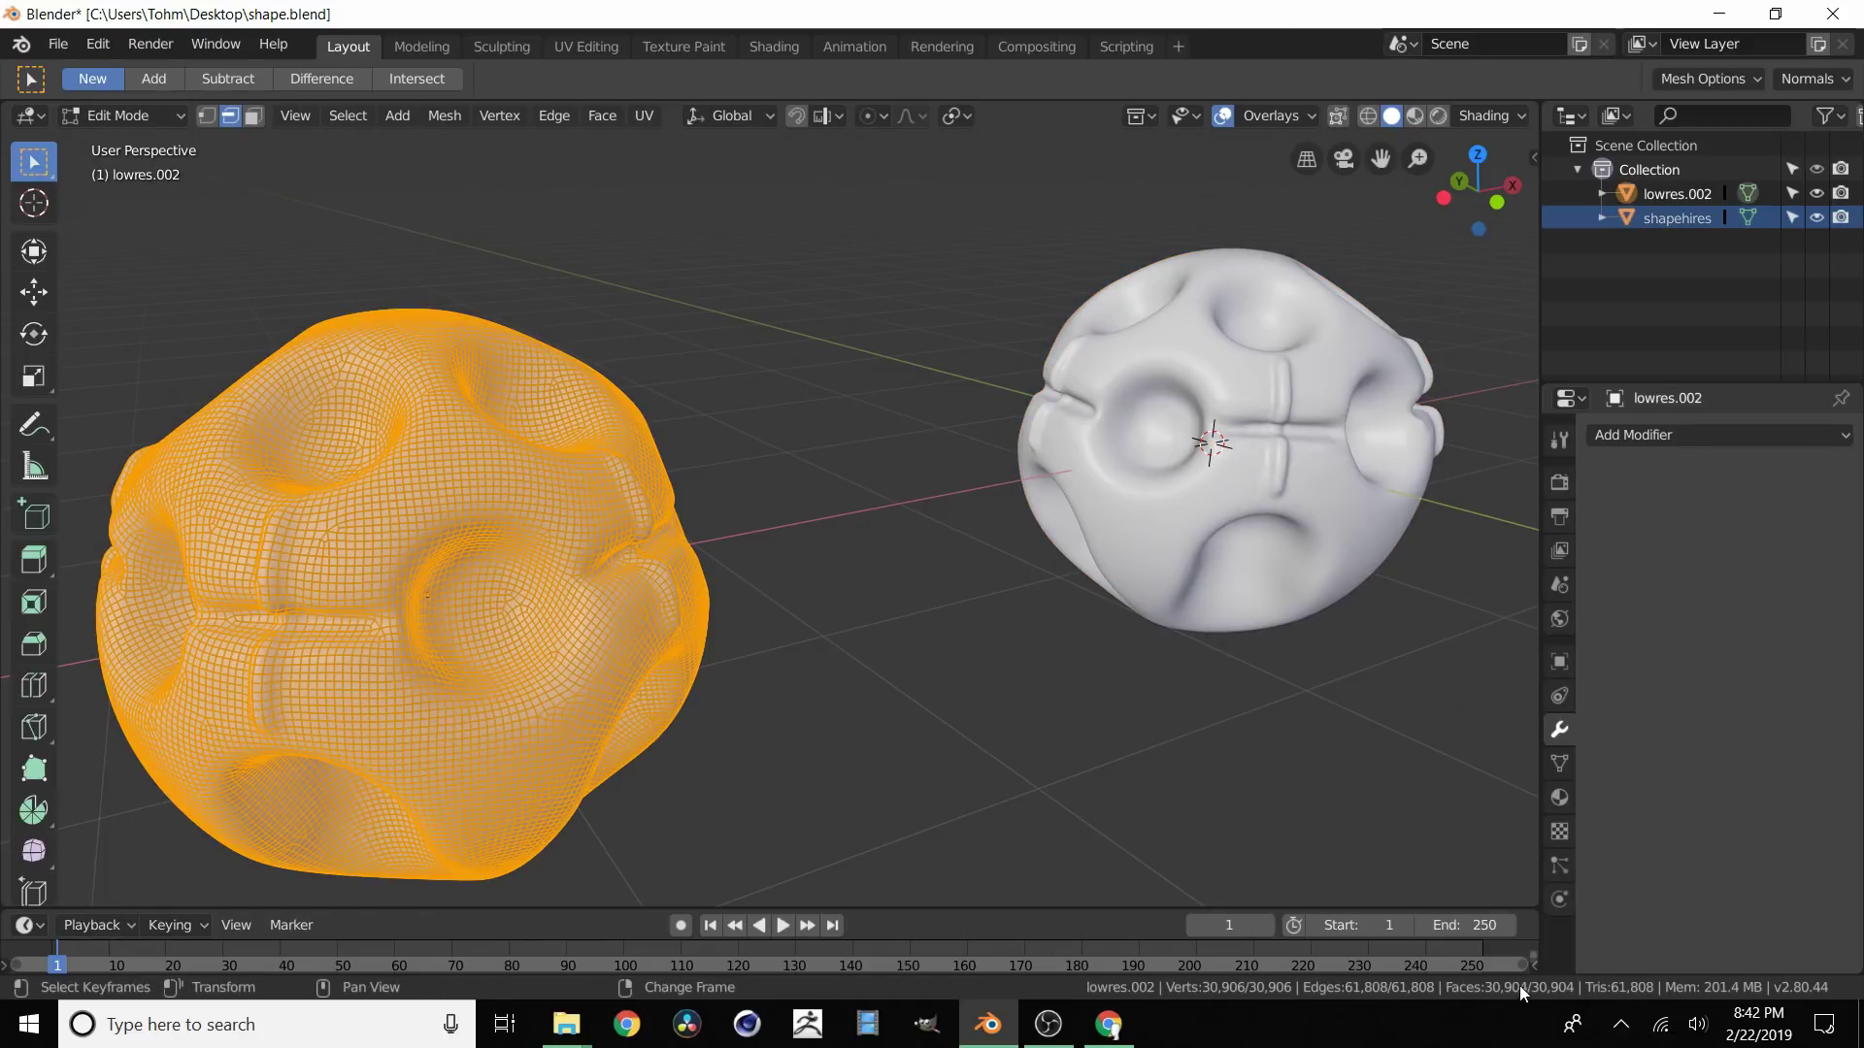
key(Tab)
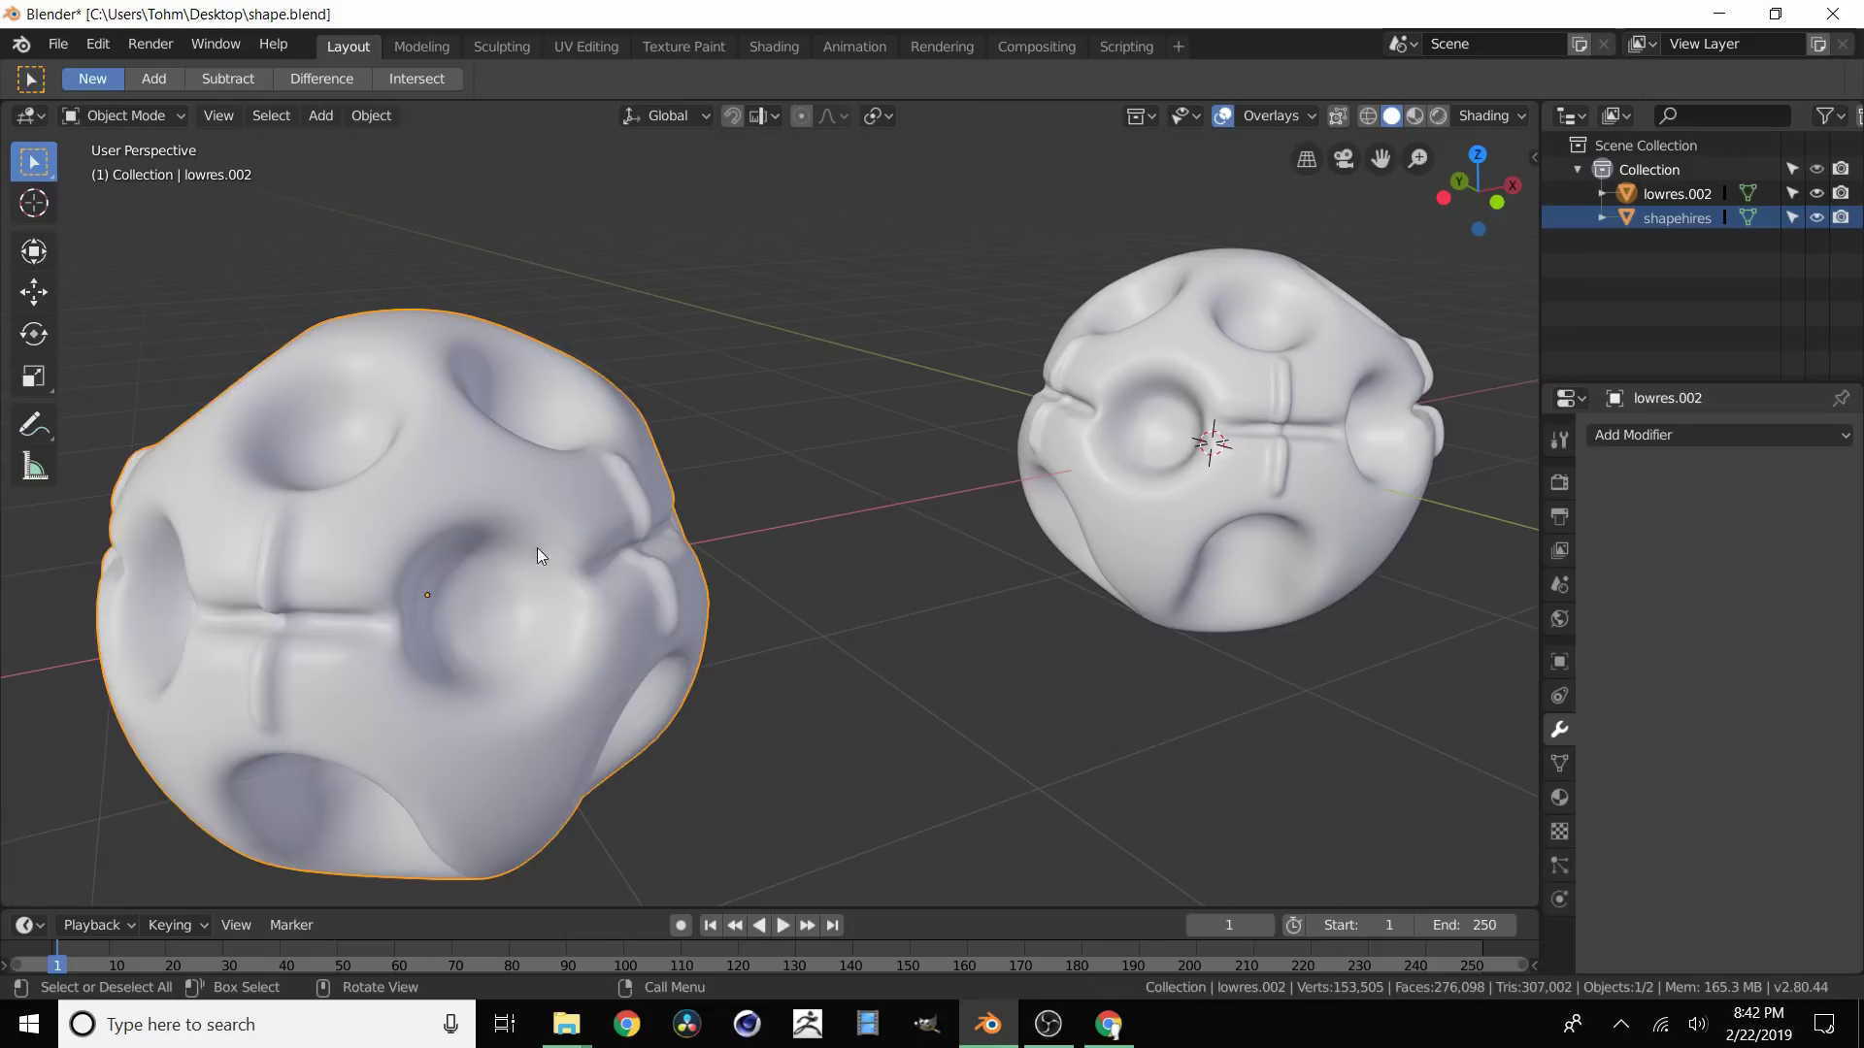
scroll(540, 518, down, 2)
middle_drag(541, 524, 765, 462)
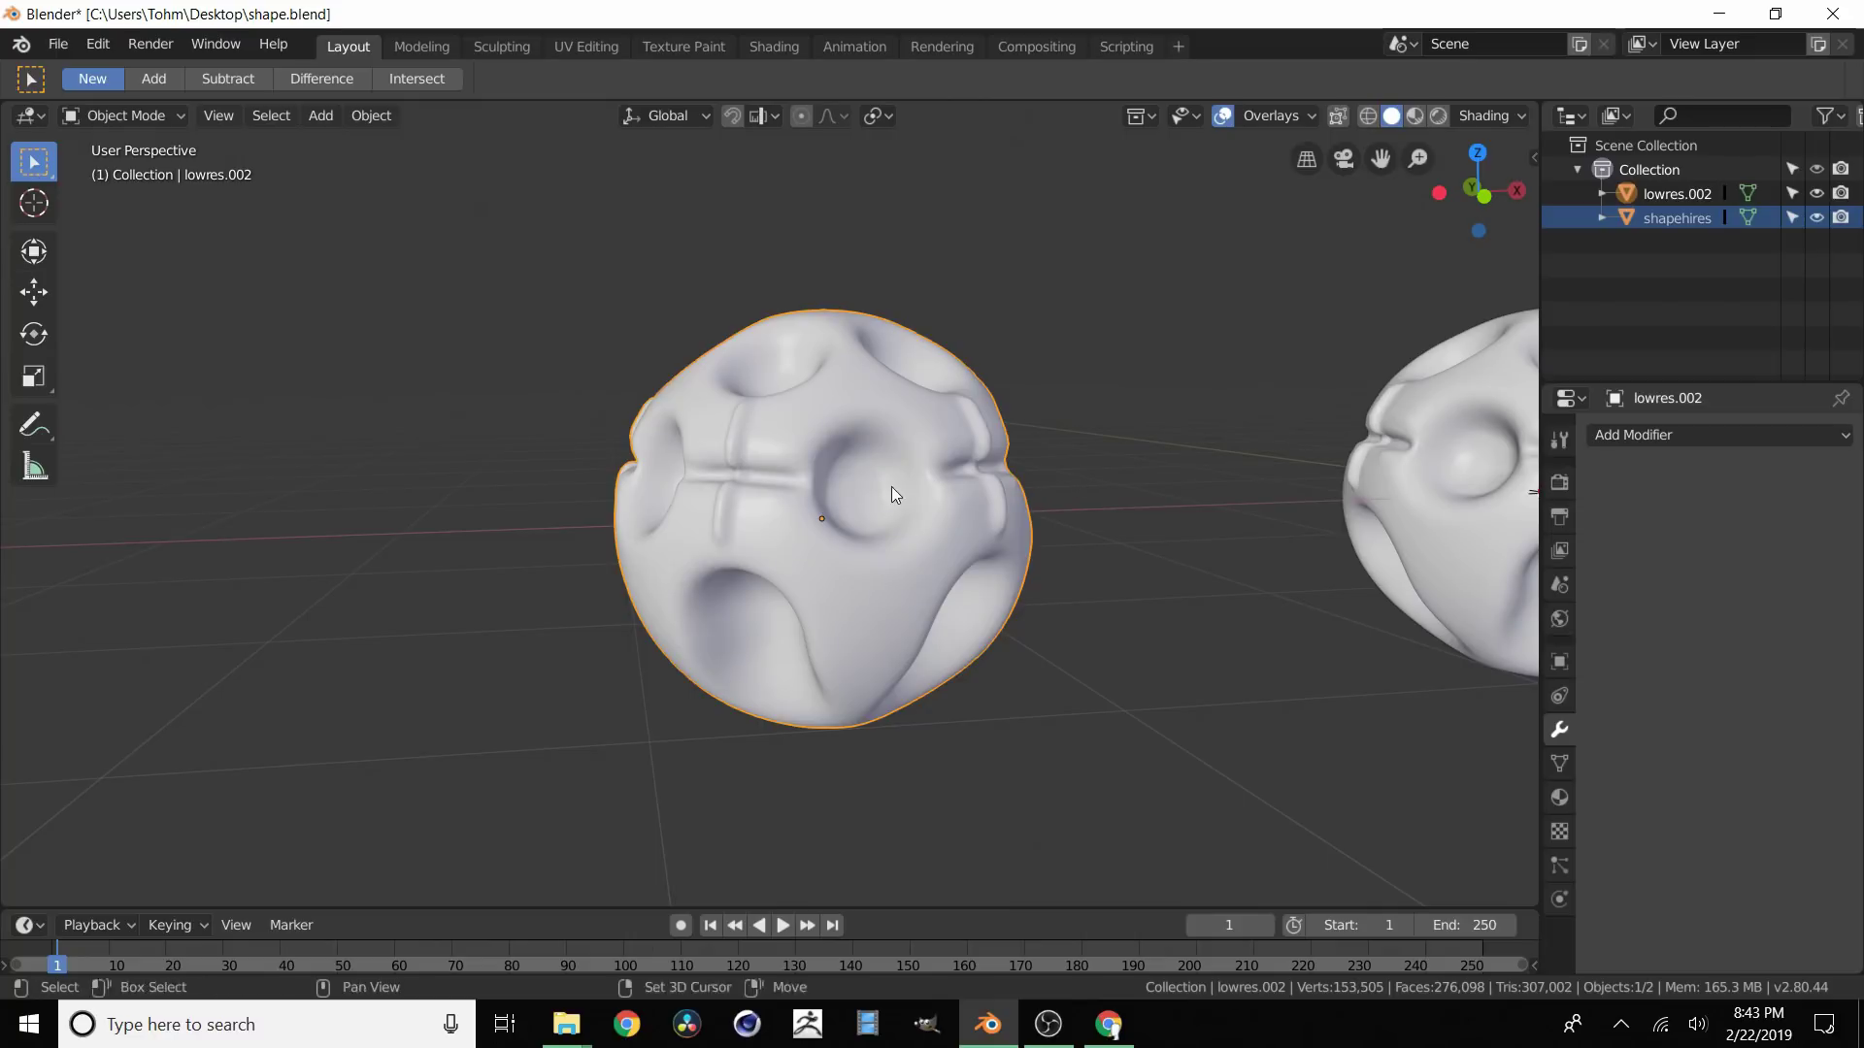
middle_drag(891, 486, 1102, 460)
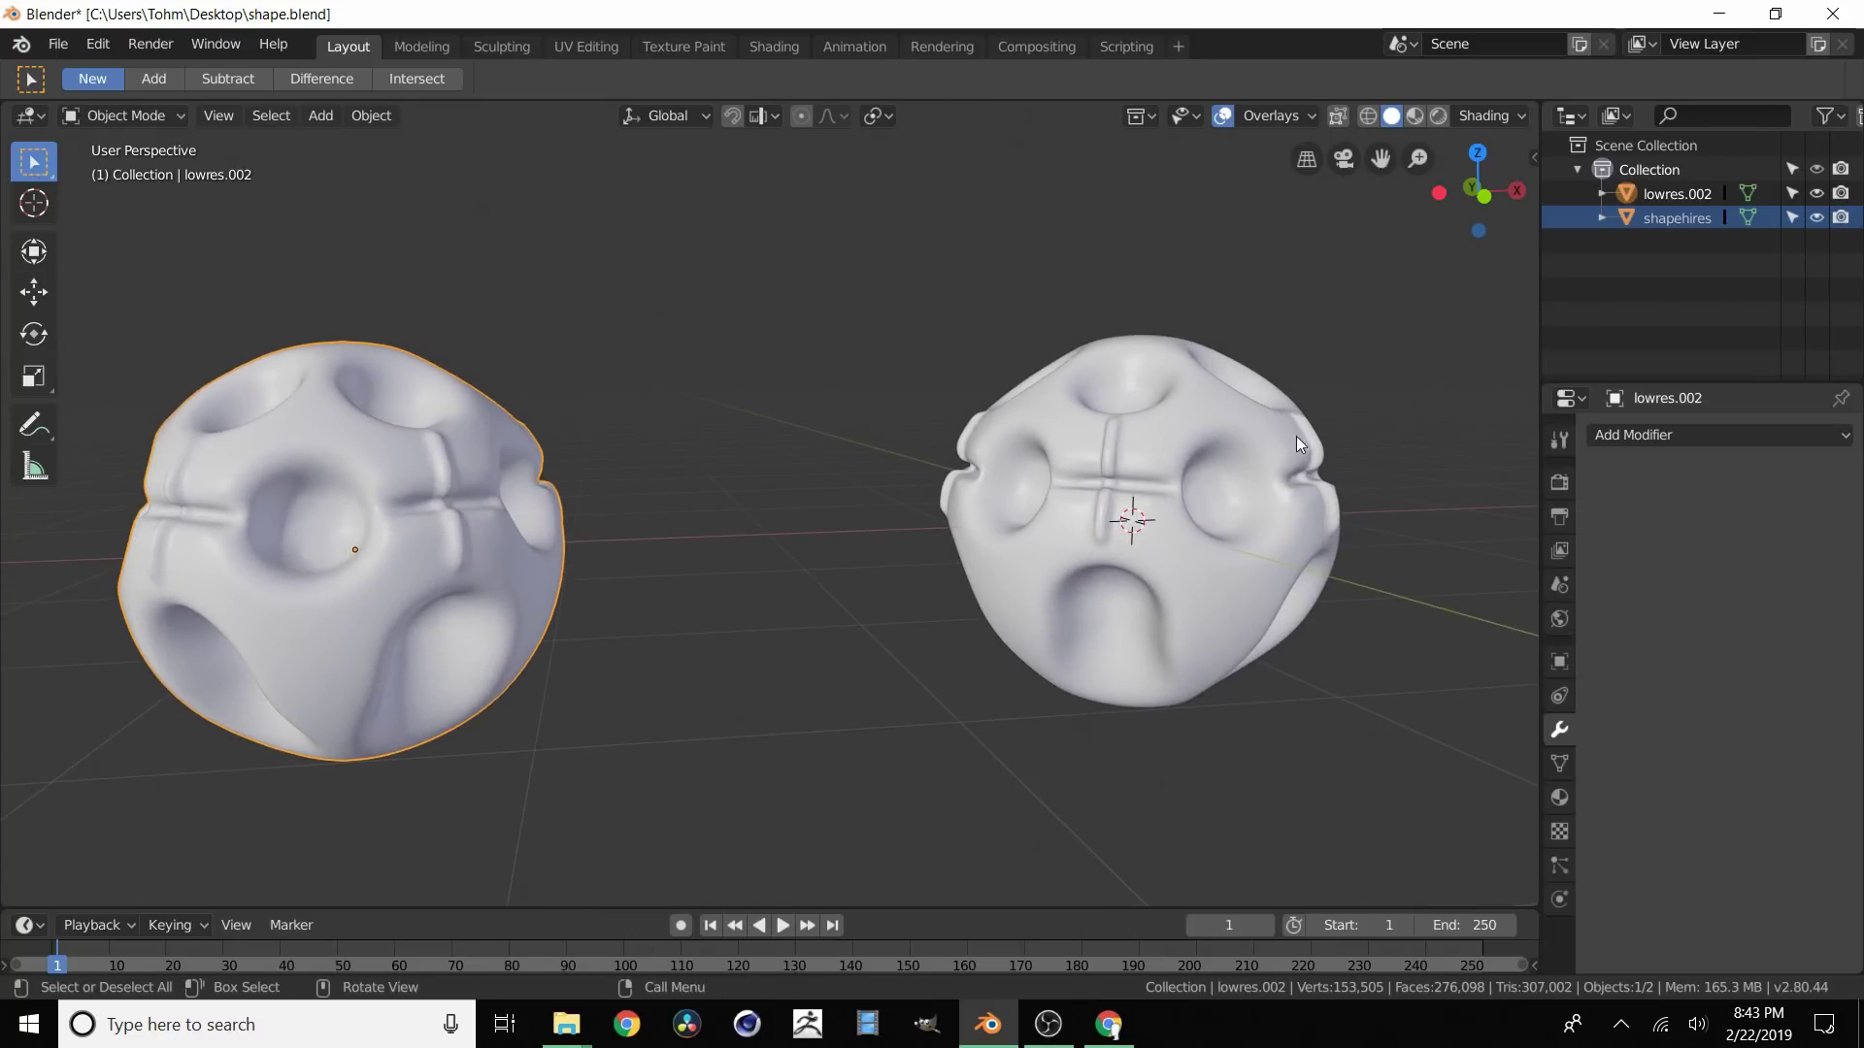
middle_drag(220, 423, 796, 462)
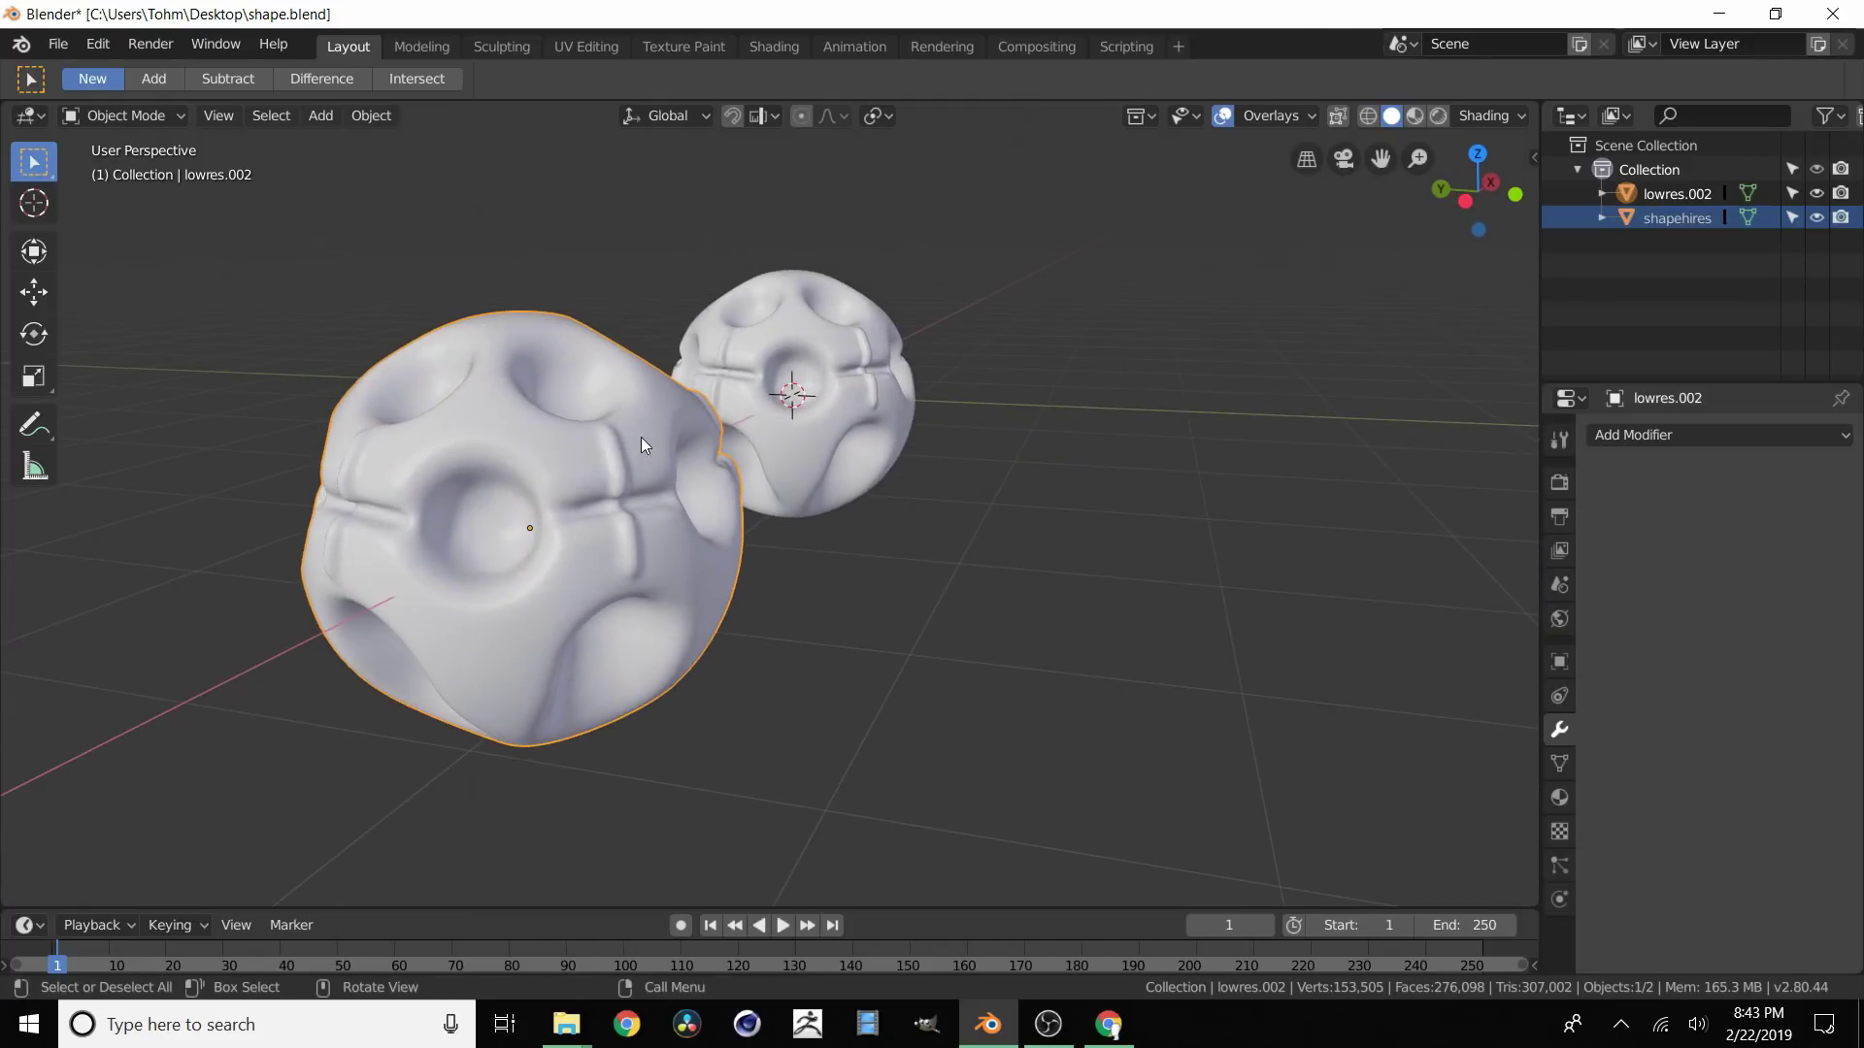
scroll(636, 435, up, 3)
key(Tab)
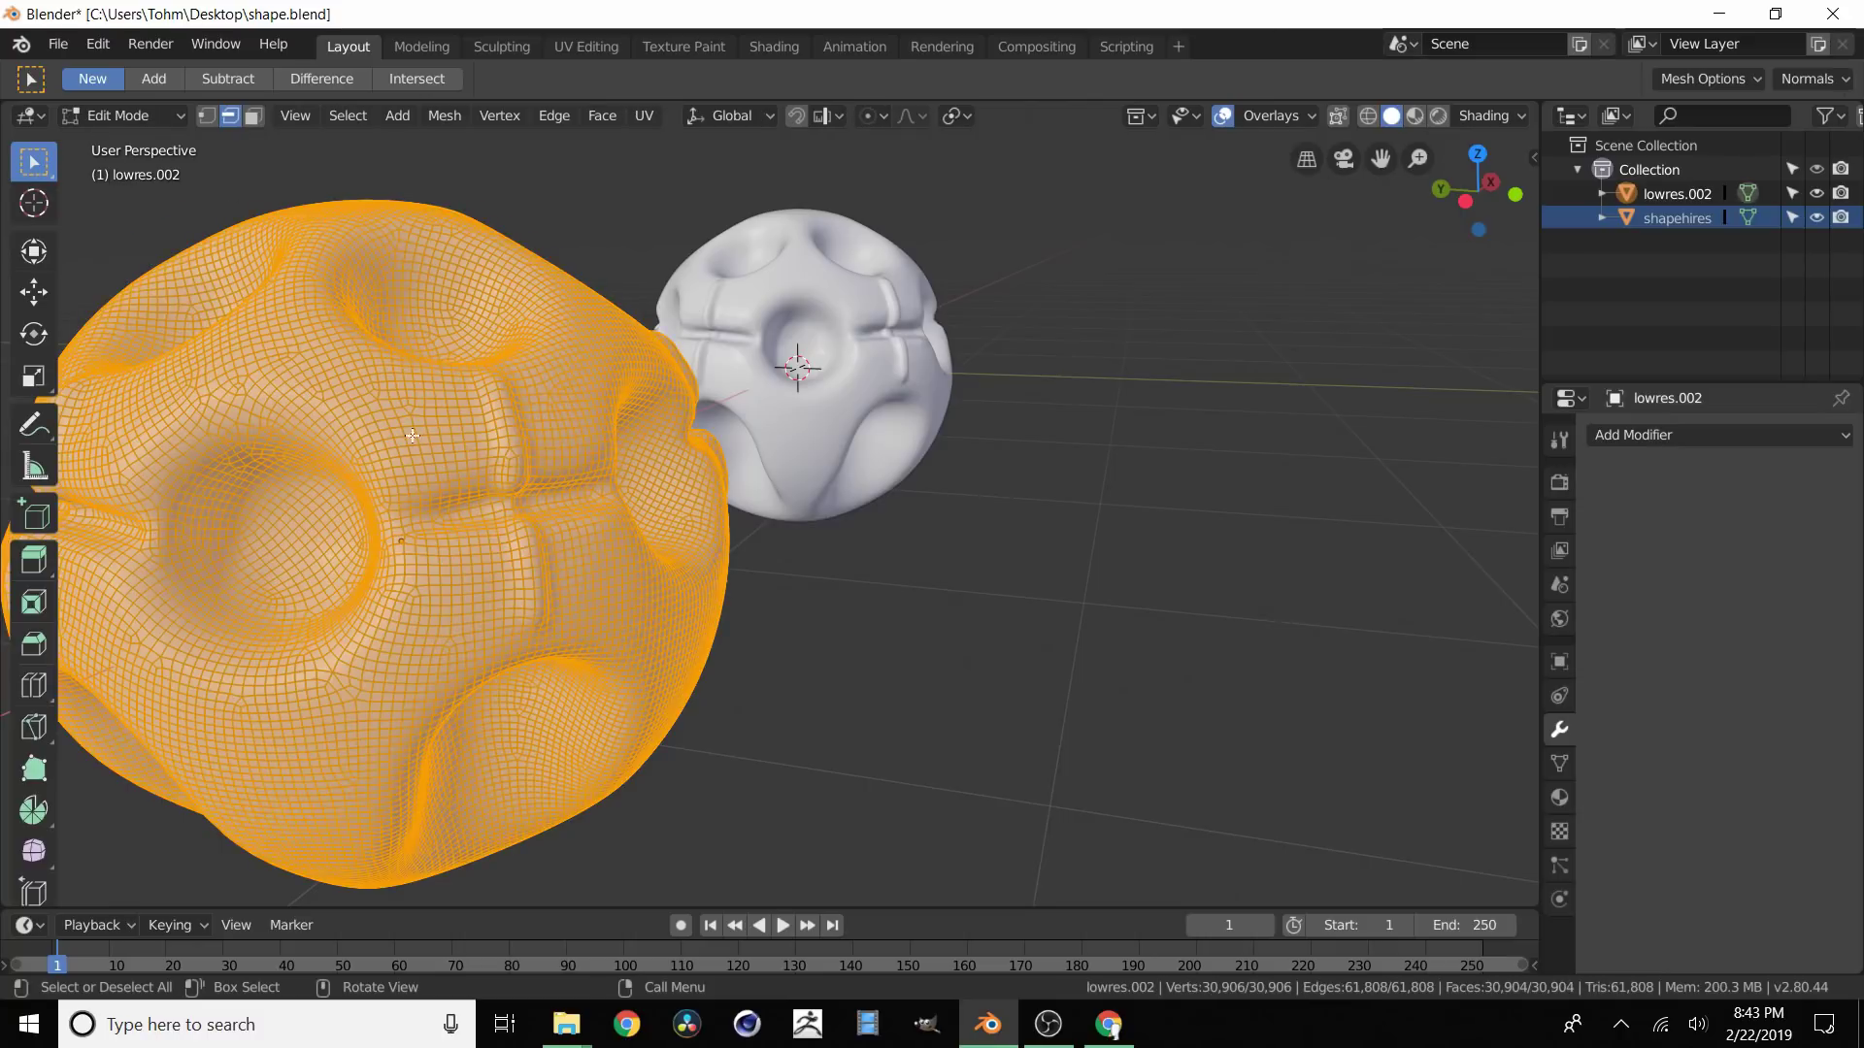
scroll(266, 466, up, 2)
middle_drag(266, 466, 738, 417)
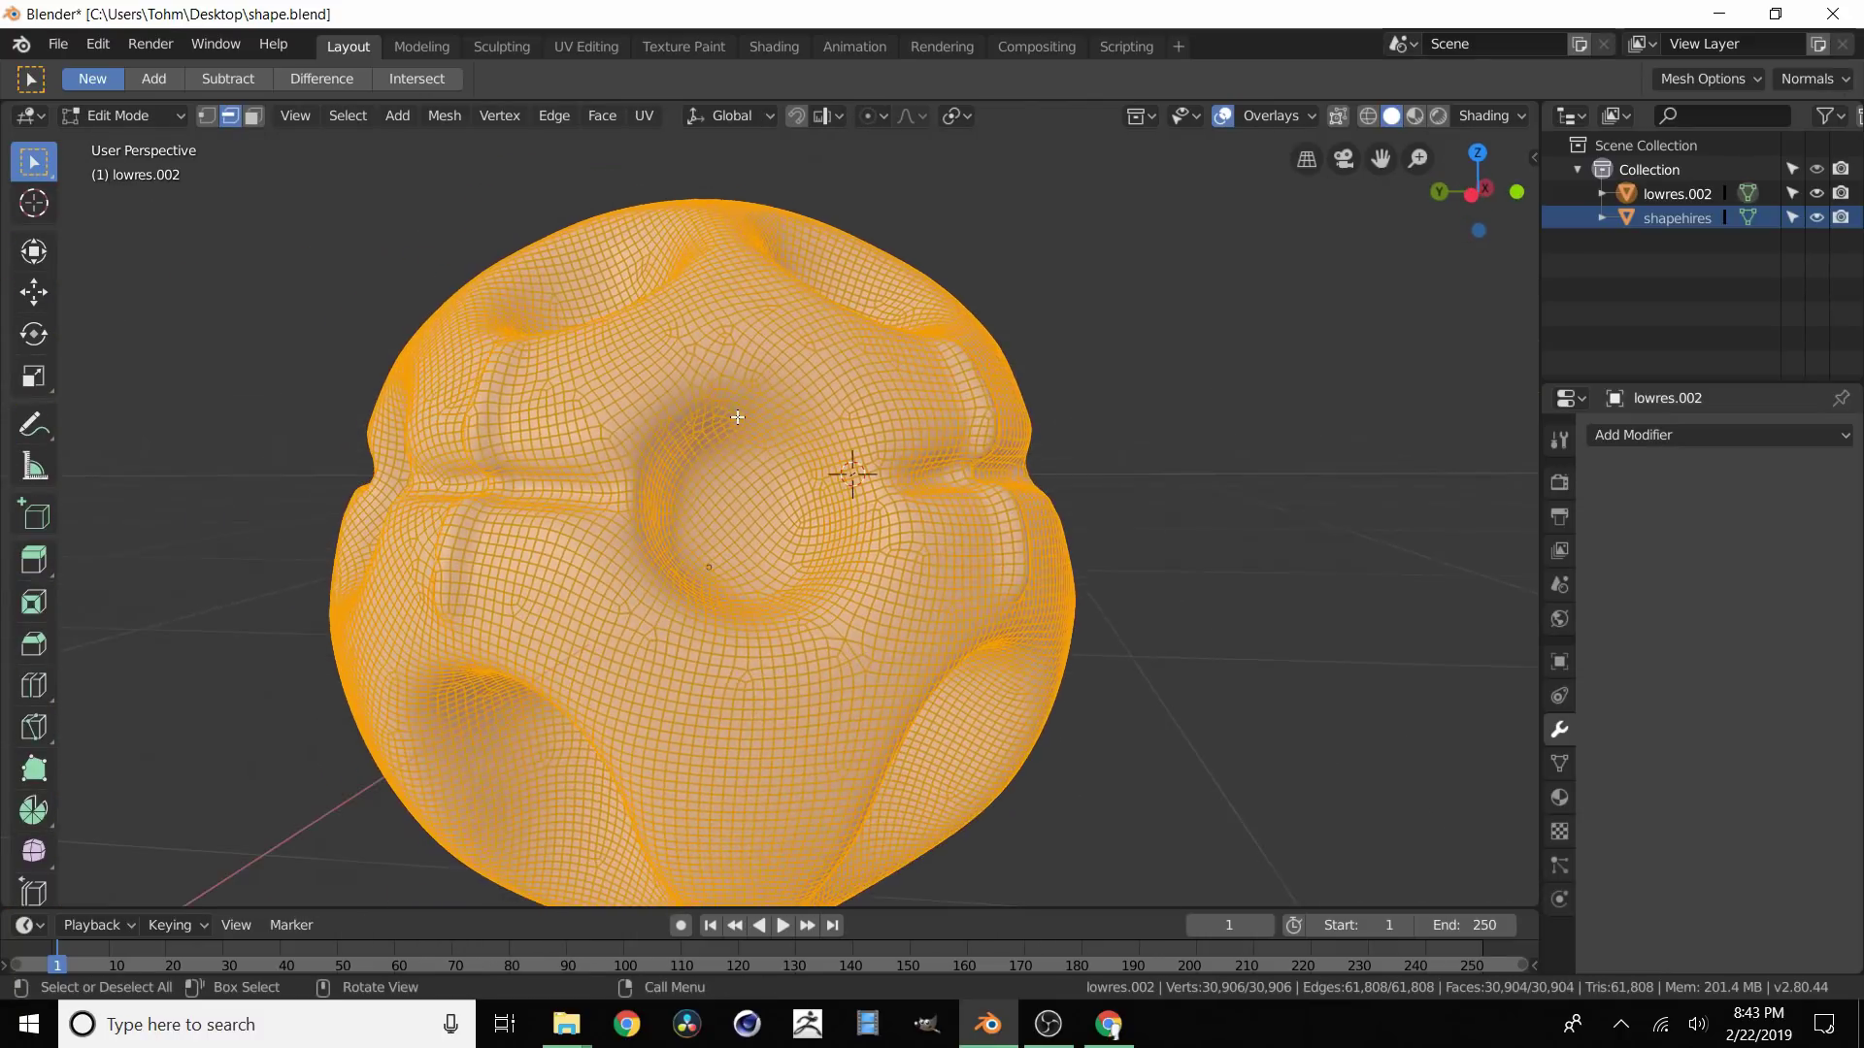
scroll(738, 418, up, 5)
middle_drag(874, 466, 553, 307)
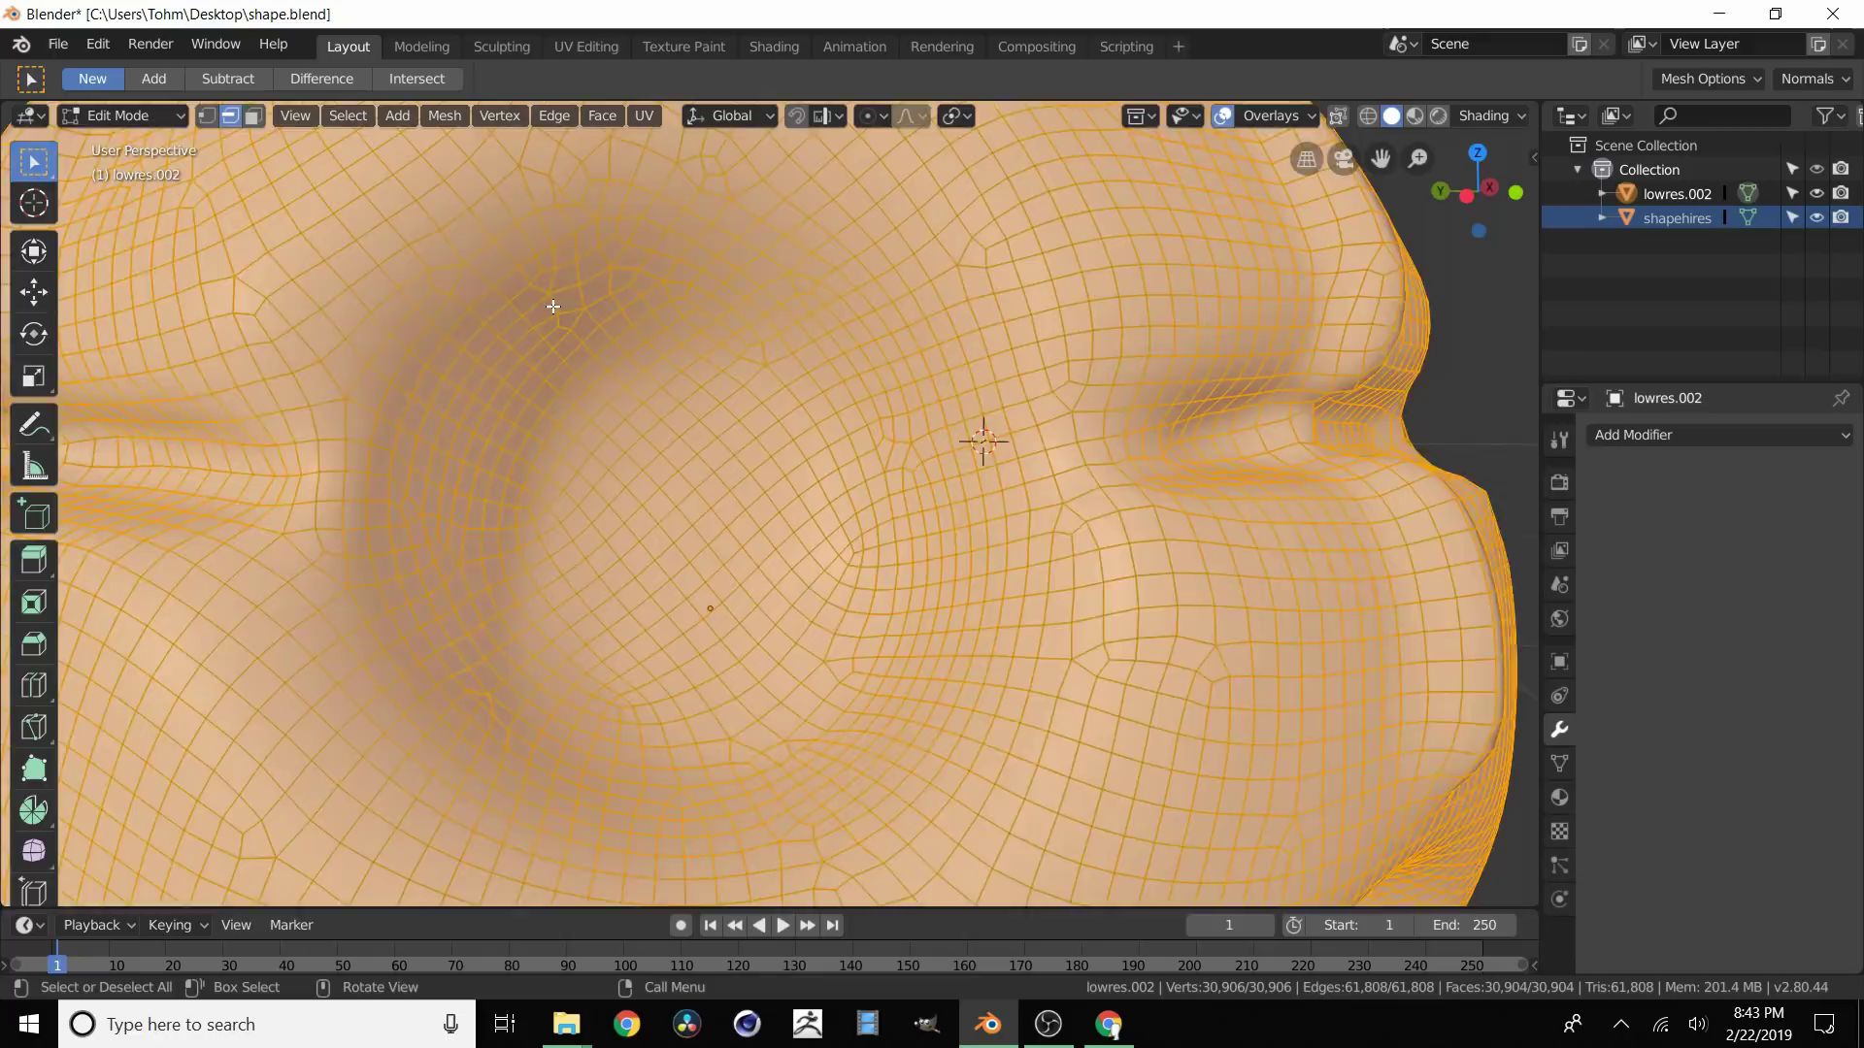
scroll(553, 307, down, 8)
key(Tab)
middle_drag(837, 468, 766, 516)
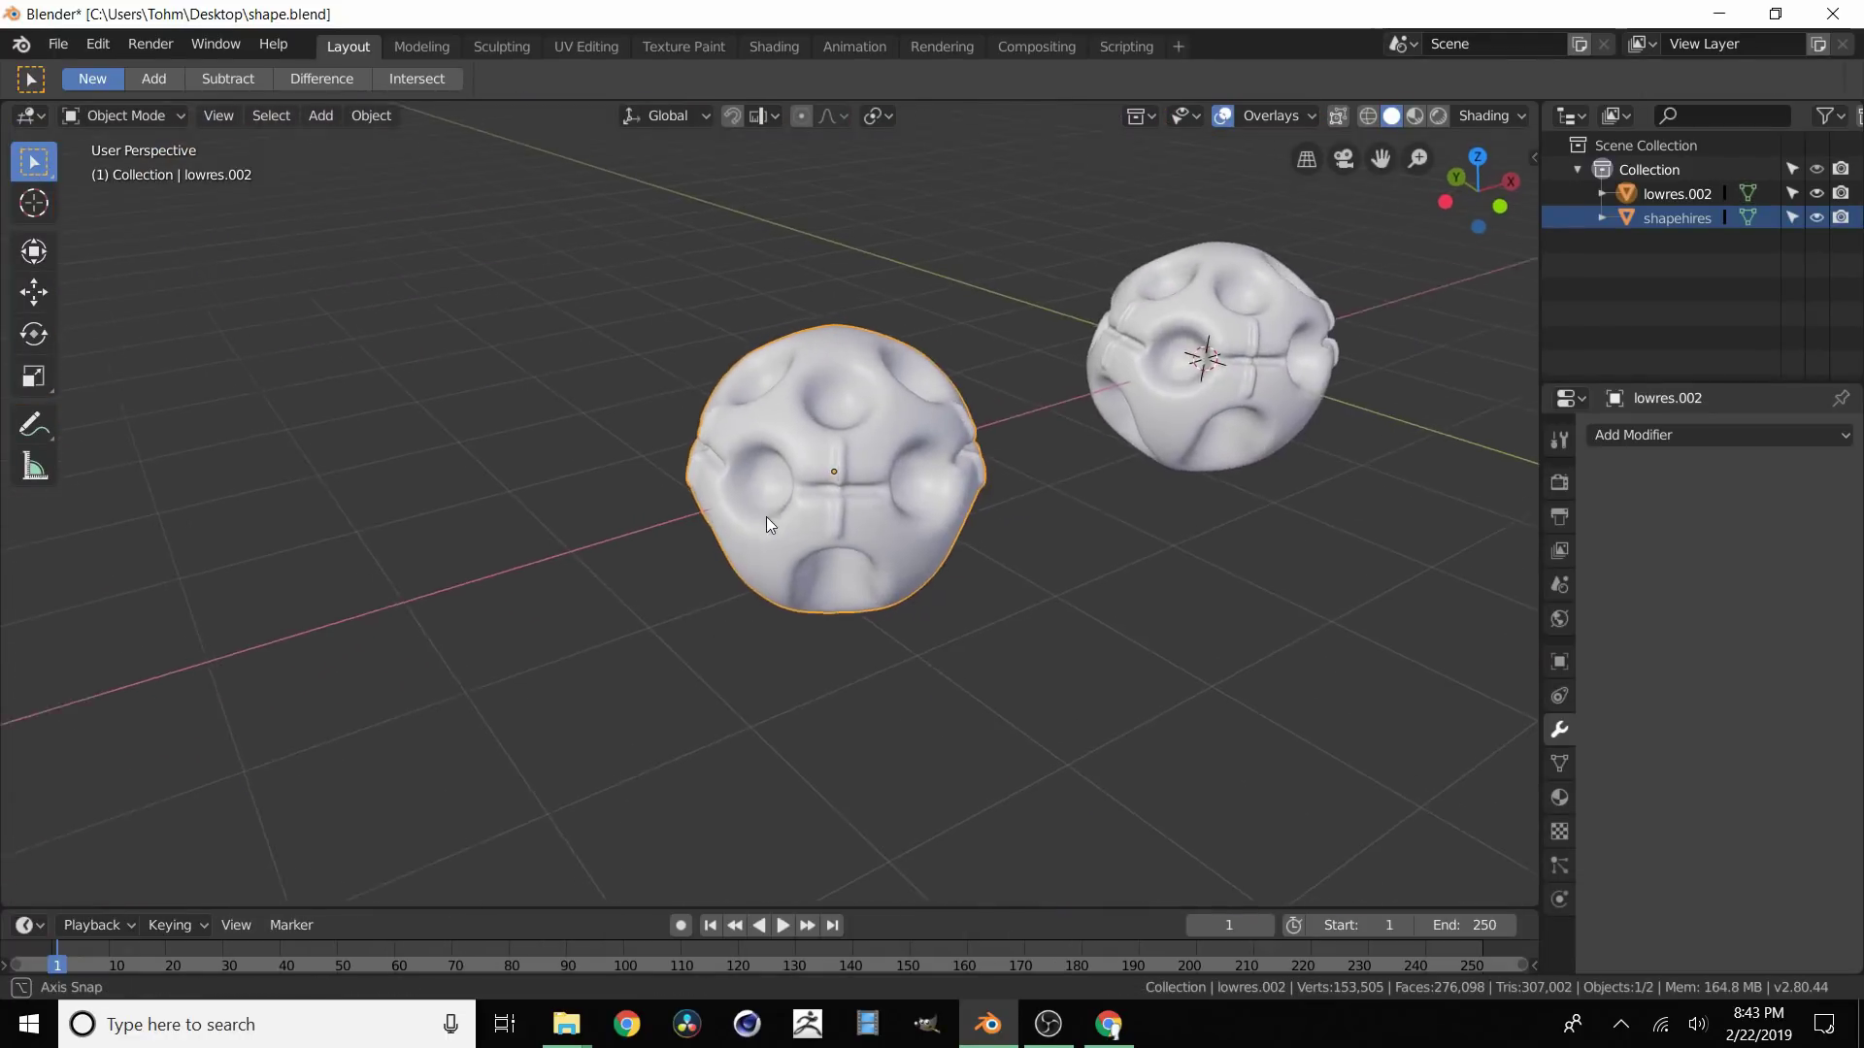
shift+middle_drag(949, 446, 667, 472)
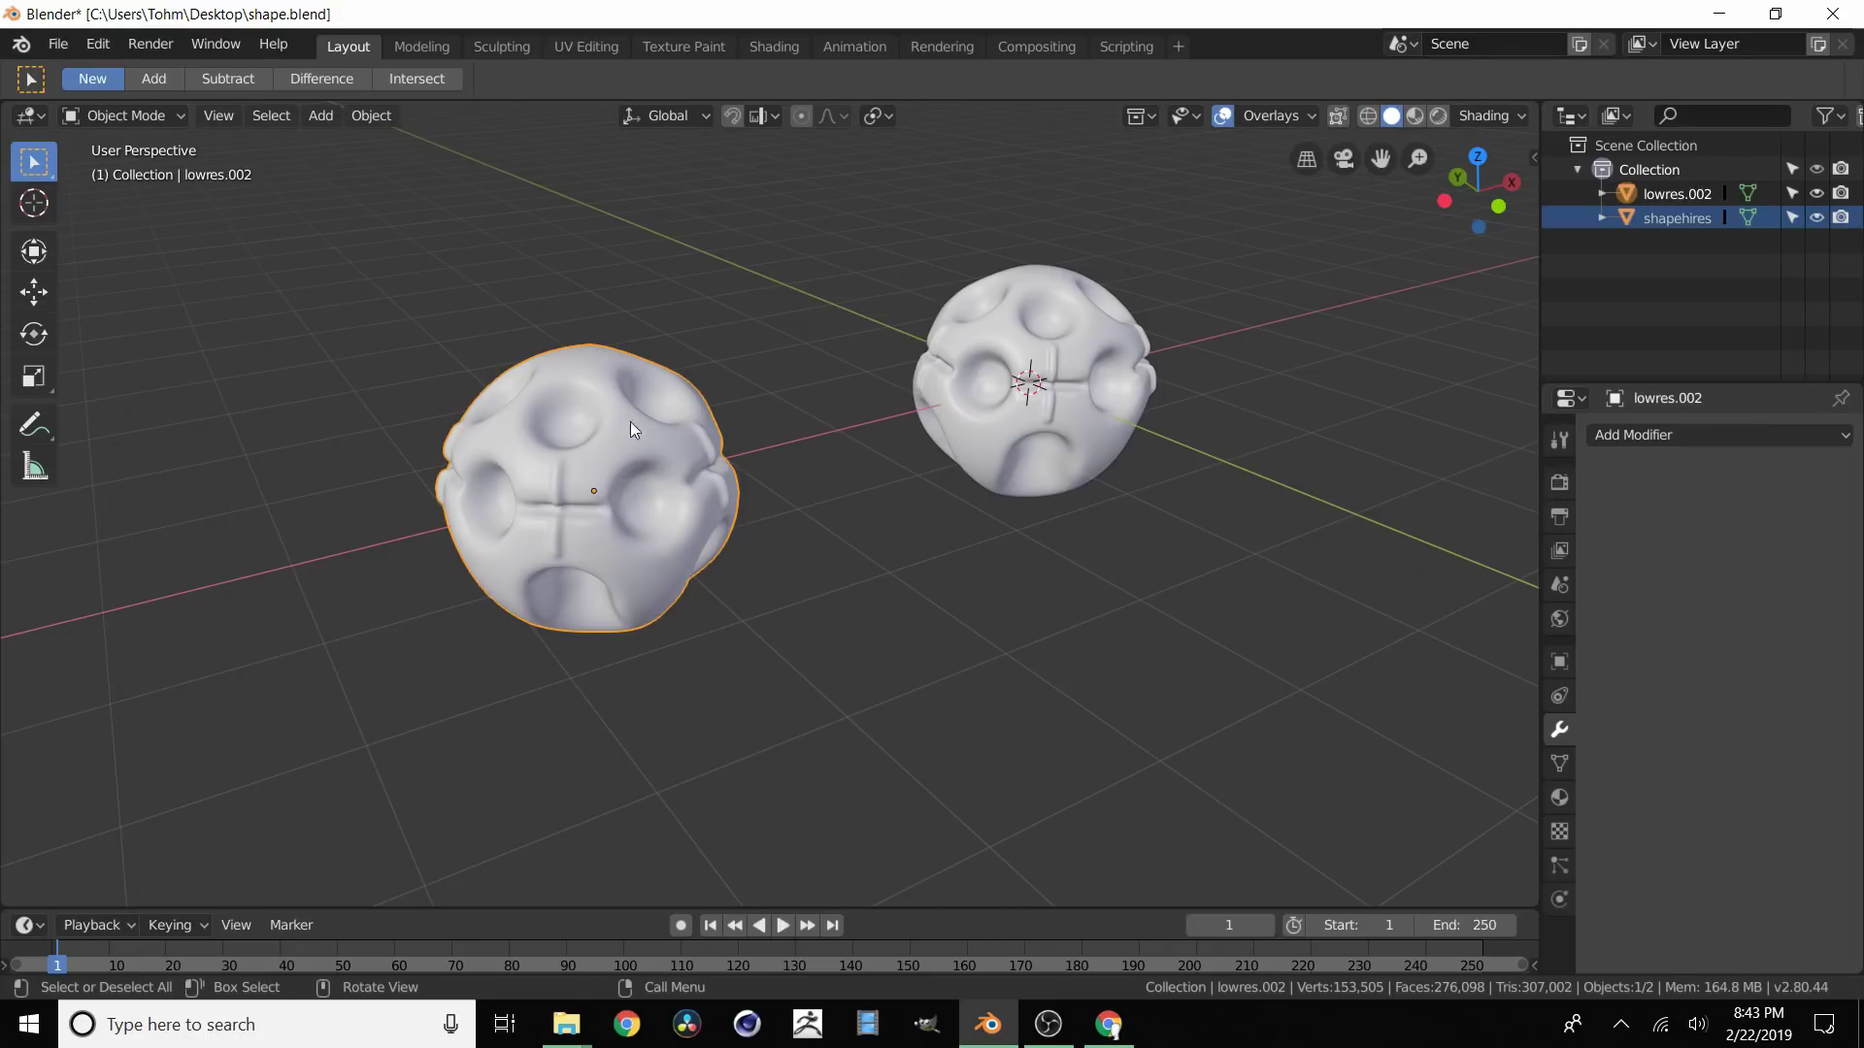
shift+middle_drag(649, 424, 656, 529)
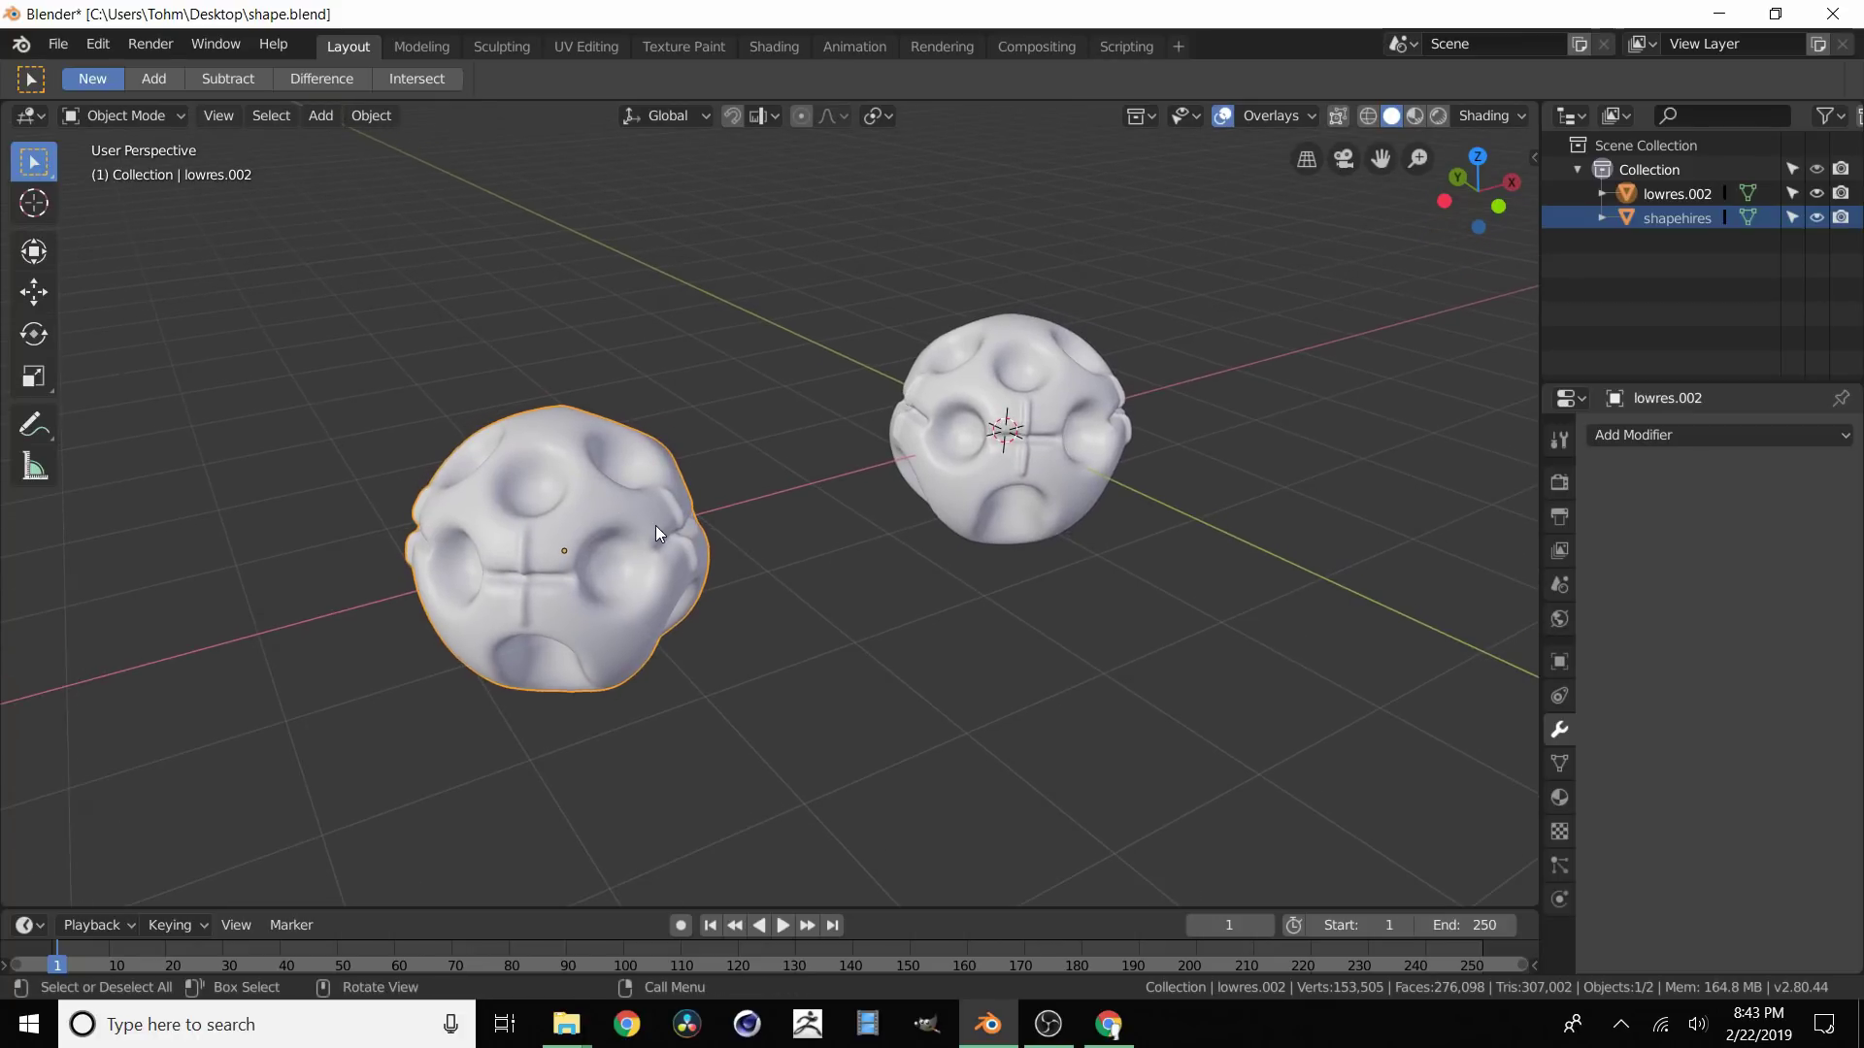
scroll(655, 526, up, 5)
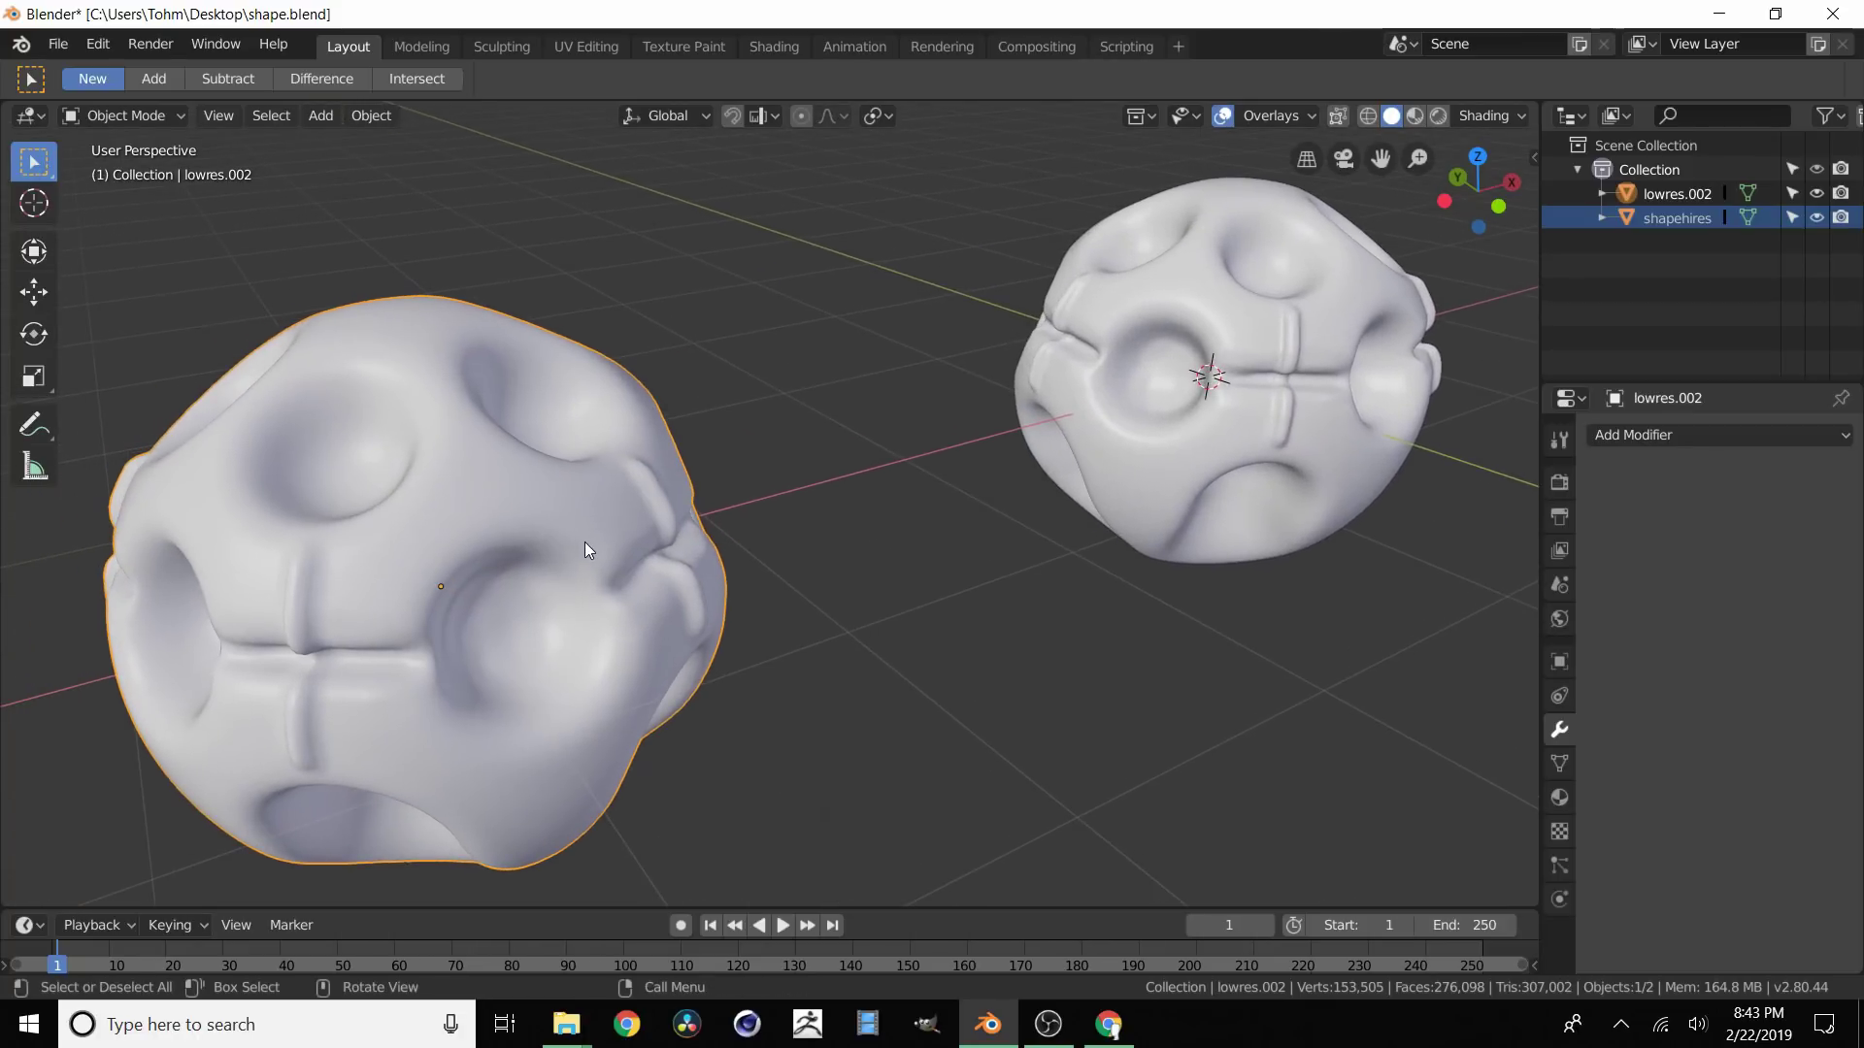